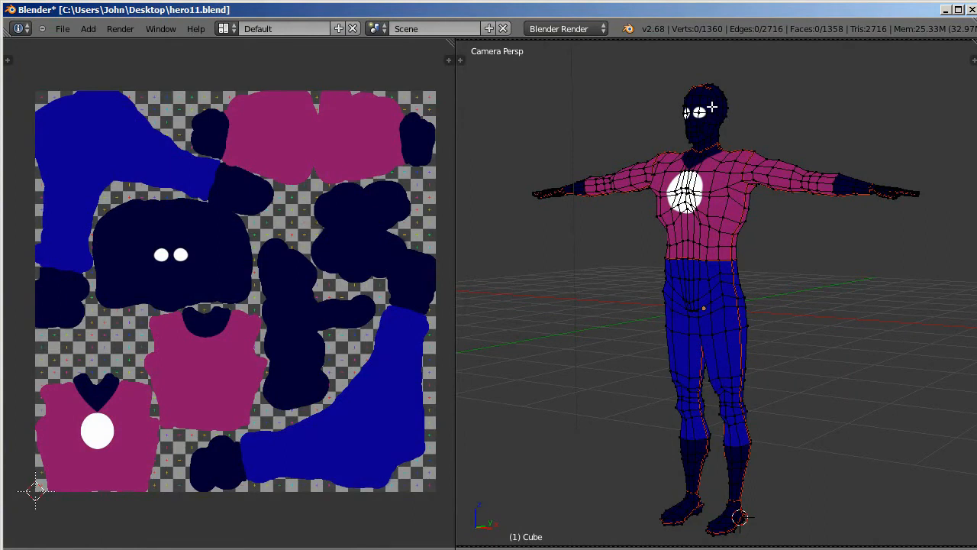
# Step: Select the whole finished hero mesh to examine its UV islands over the painted texture, and leave Edit Mode
pyautogui.press('a')
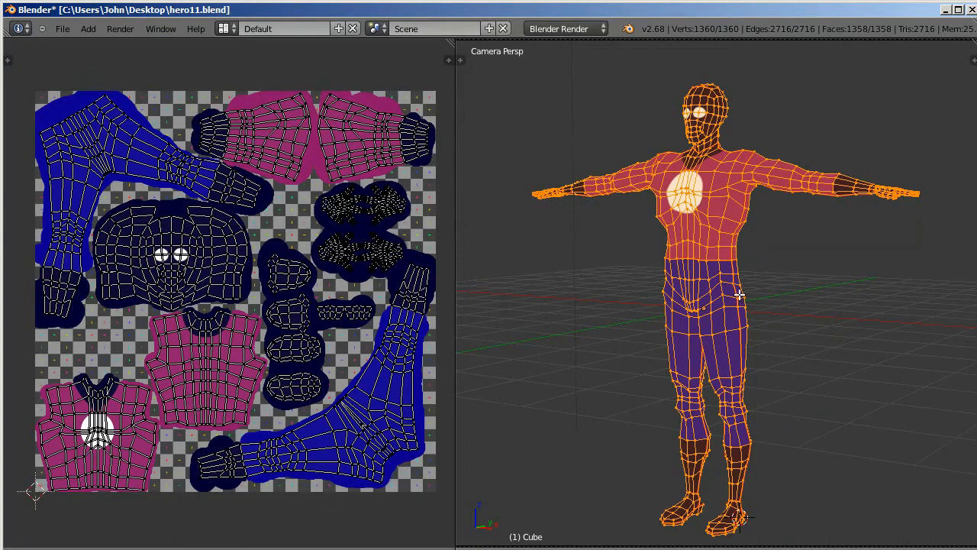
pyautogui.press('Tab')
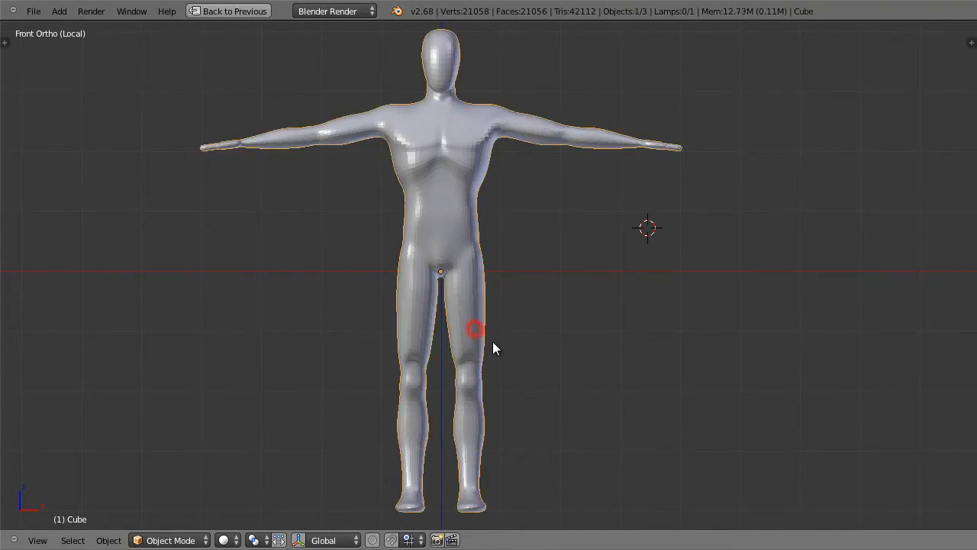
# Step: Enter Edit Mode on the body and select the edge loop along the legs, torso sides and undersides of the arms
pyautogui.press('Tab')
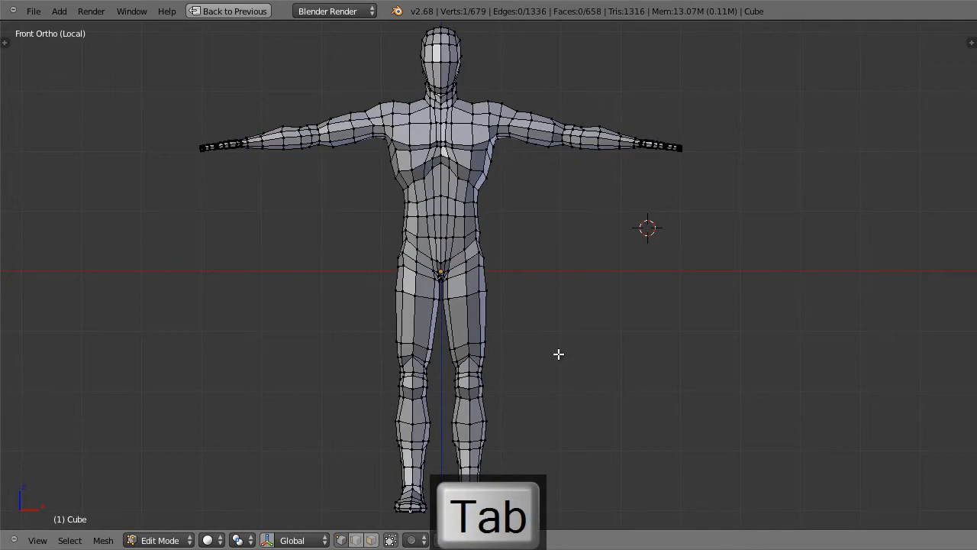
pyautogui.moveTo(491, 348); pyautogui.dragTo(540, 215, button='middle')
pyautogui.scroll(3, 519, 380)
pyautogui.moveTo(570, 269); pyautogui.dragTo(589, 246, button='middle')
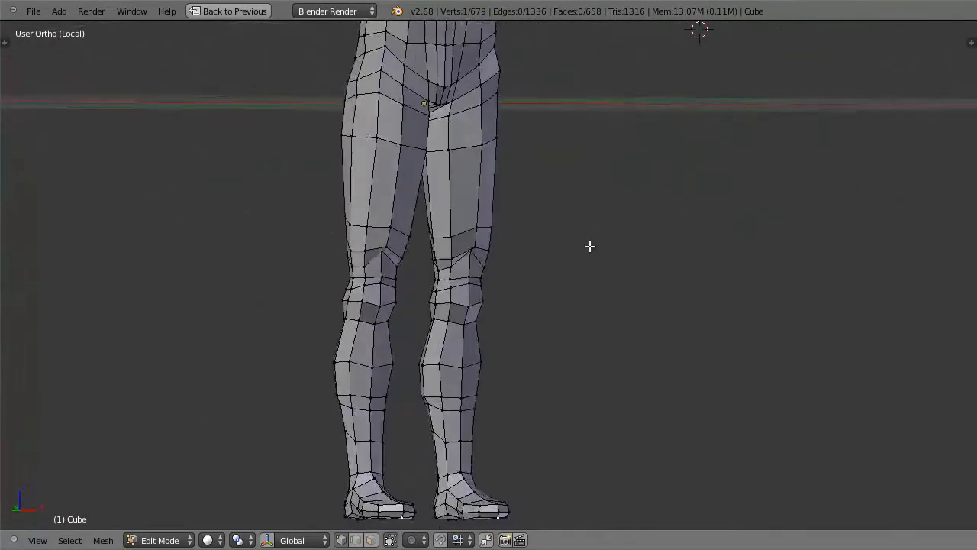
pyautogui.moveTo(480, 227); pyautogui.dragTo(541, 227, button='middle')
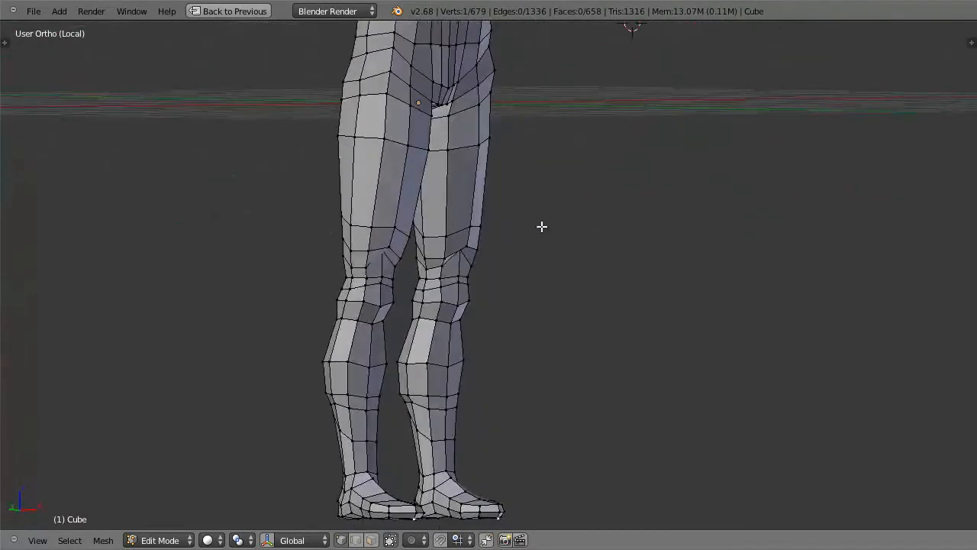
pyautogui.keyDown('alt'); pyautogui.rightClick(422, 226); pyautogui.keyUp('alt')
# Step: Add the edge loops around the waist and both wrists to the selection
pyautogui.moveTo(593, 239); pyautogui.dragTo(474, 235, button='middle')
pyautogui.scroll(-2, 516, 249)
pyautogui.scroll(-2, 518, 247)
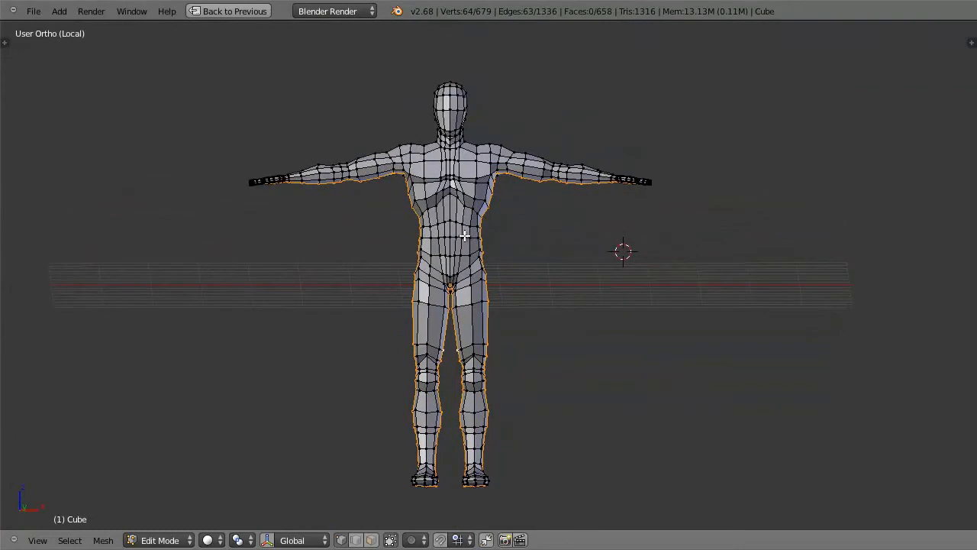
pyautogui.scroll(3, 564, 246)
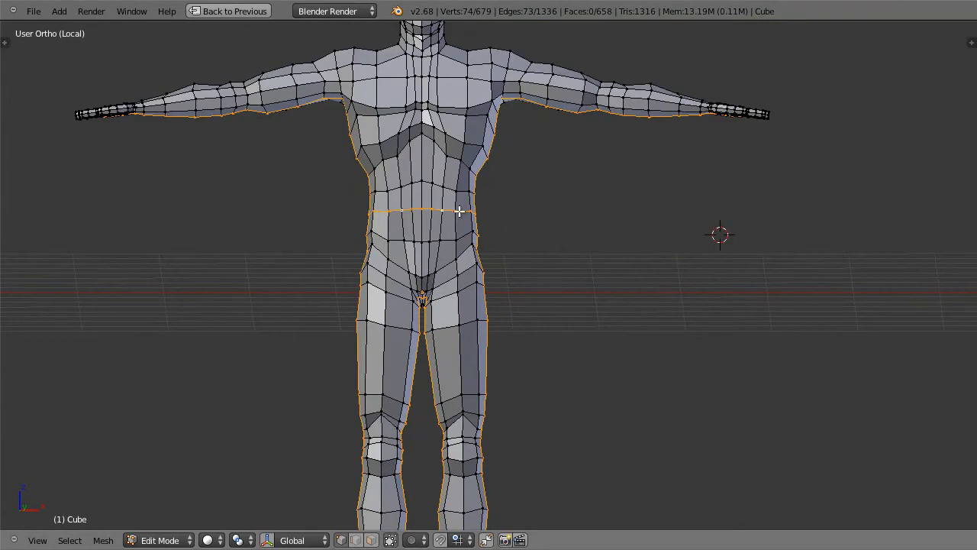
pyautogui.moveTo(602, 262); pyautogui.dragTo(670, 190, button='middle')
pyautogui.keyDown('alt'); pyautogui.keyDown('shift'); pyautogui.rightClick(696, 113); pyautogui.keyUp('shift'); pyautogui.keyUp('alt')
pyautogui.scroll(-4, 578, 342)
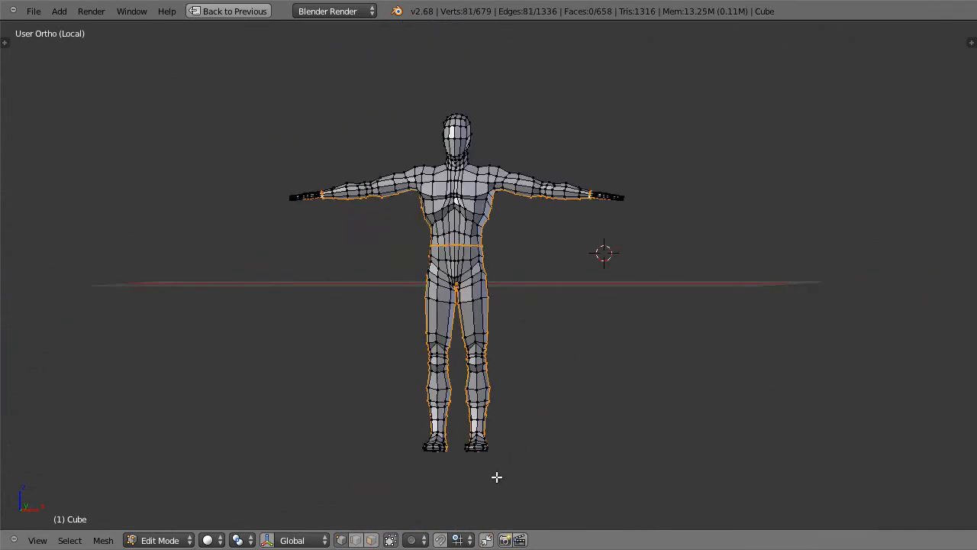
# Step: Add the edge loops around both ankles and along the sides of the feet to the selection
pyautogui.scroll(4, 494, 473)
pyautogui.keyDown('shift'); pyautogui.moveTo(520, 476); pyautogui.dragTo(554, 224, button='middle'); pyautogui.keyUp('shift')
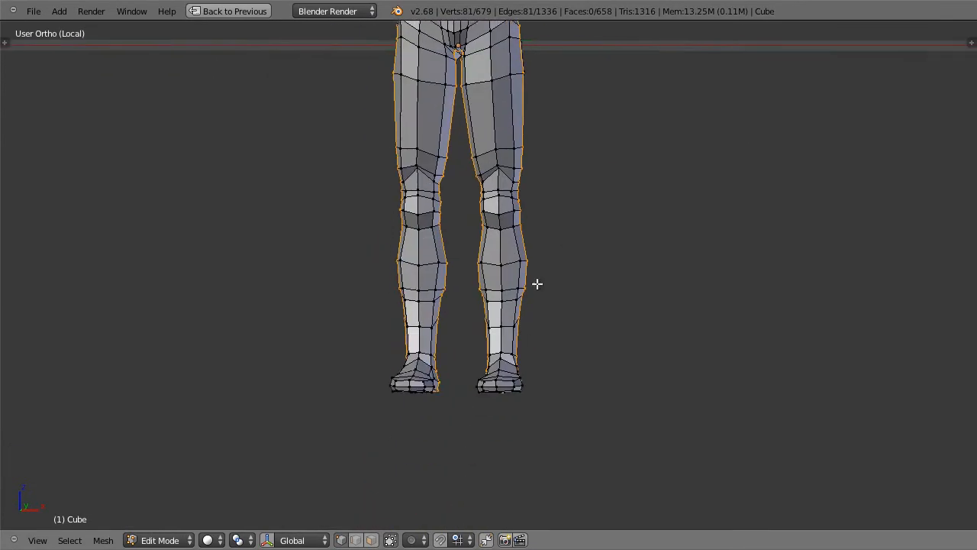
pyautogui.keyDown('alt'); pyautogui.keyDown('shift'); pyautogui.rightClick(508, 351); pyautogui.keyUp('shift'); pyautogui.keyUp('alt')
pyautogui.moveTo(508, 351)
pyautogui.mouseDown(button='middle')
pyautogui.moveTo(552, 362)
pyautogui.moveTo(593, 351)
pyautogui.moveTo(567, 358)
pyautogui.moveTo(519, 327)
pyautogui.moveTo(490, 363)
pyautogui.moveTo(515, 342)
pyautogui.mouseUp(button='middle')
pyautogui.keyDown('alt'); pyautogui.keyDown('shift'); pyautogui.rightClick(530, 377); pyautogui.keyUp('shift'); pyautogui.keyUp('alt')
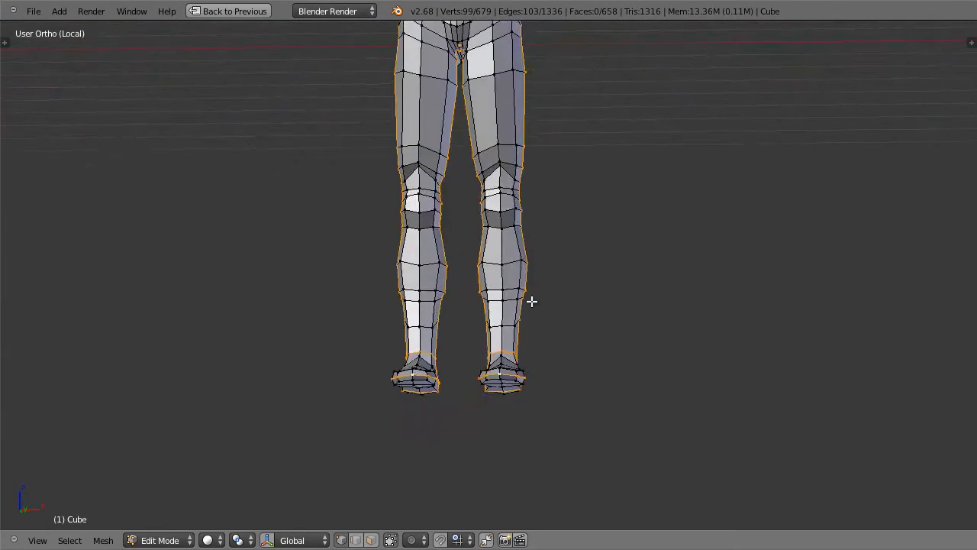
# Step: In wireframe display, circle-deselect the selected vertices on the hands beyond the wrist loops
pyautogui.scroll(-3, 563, 247)
pyautogui.moveTo(589, 146); pyautogui.dragTo(579, 105, button='middle')
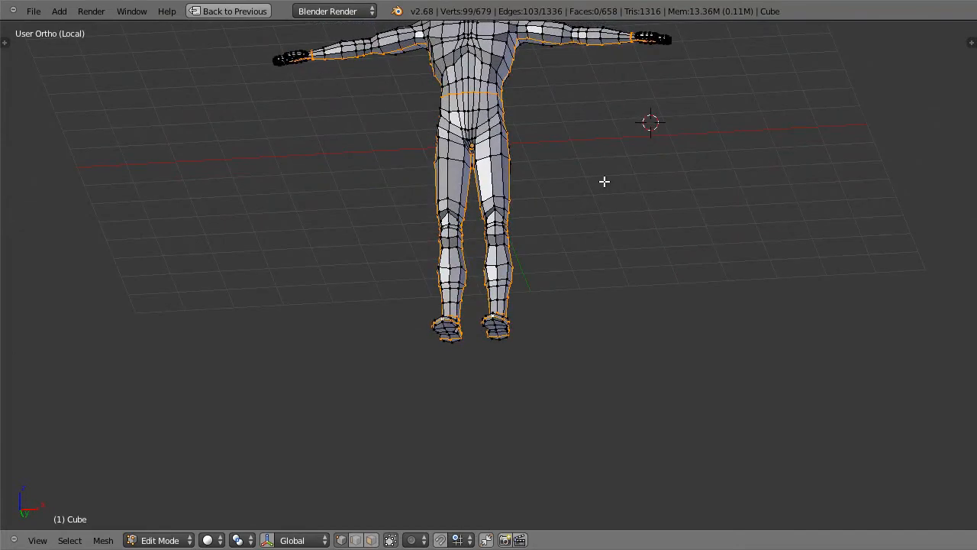
pyautogui.press('z')
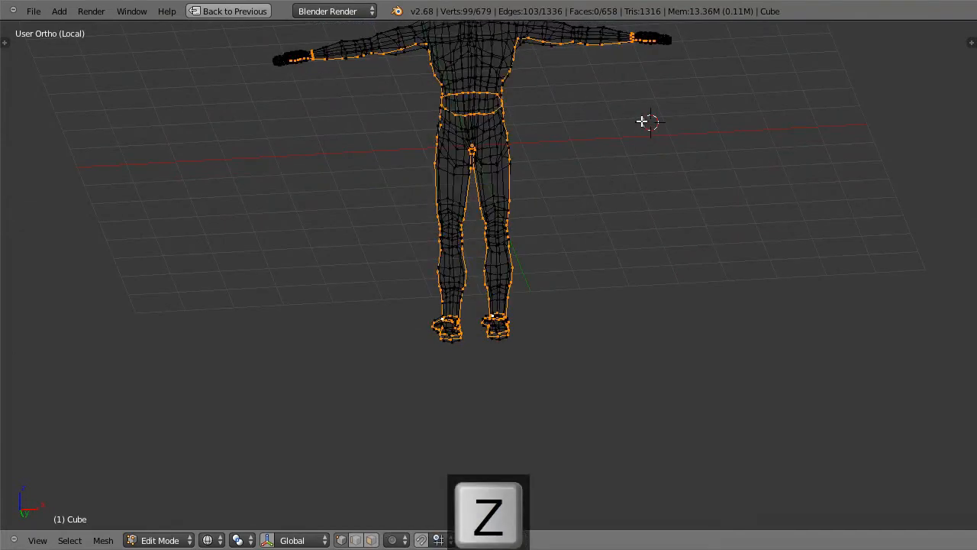
pyautogui.press('c')
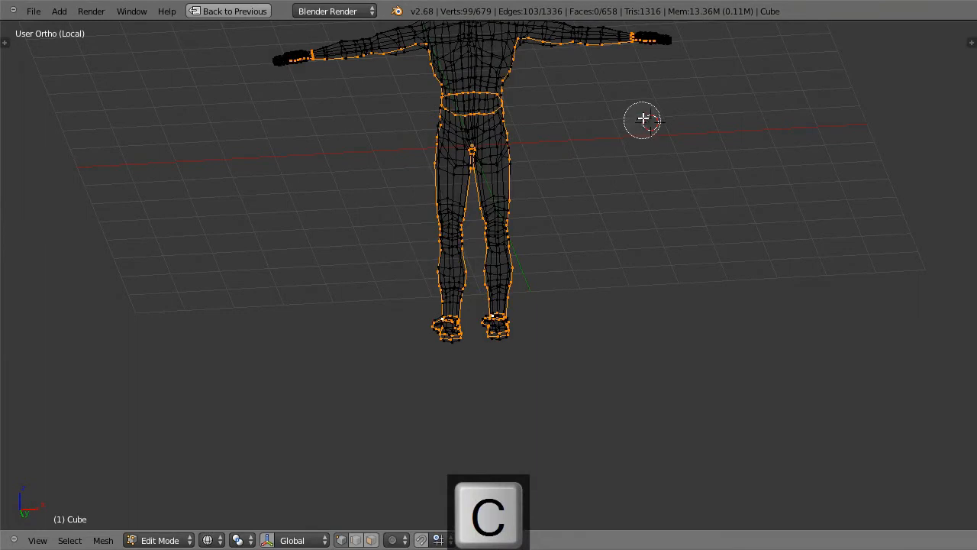
pyautogui.middleClick(654, 44)
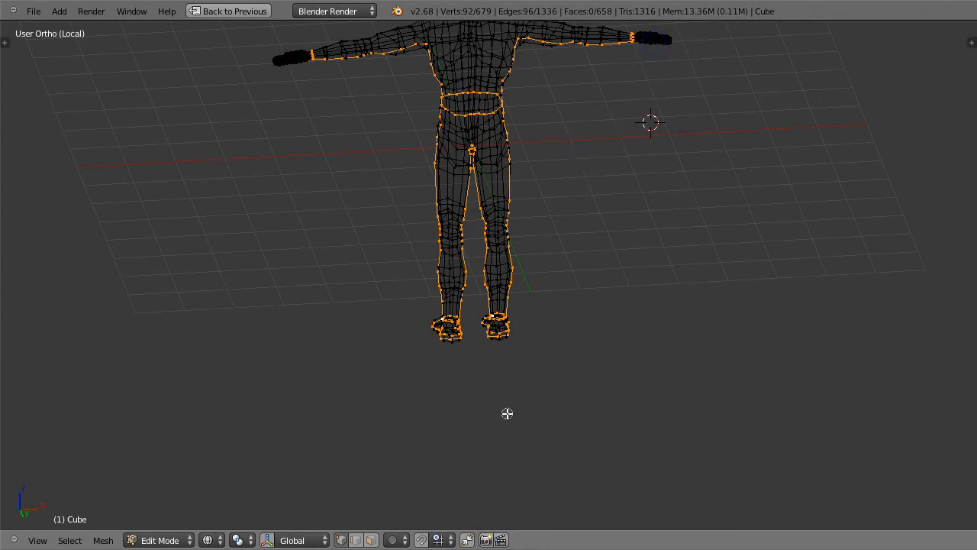
pyautogui.press('Escape')
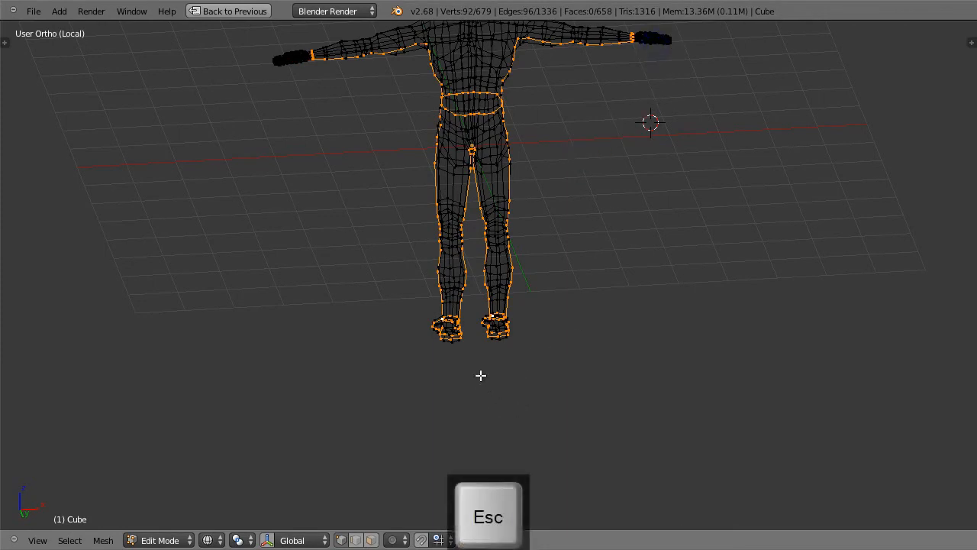
# Step: Return to solid display and circle-deselect the edges crossing the underside of the heels
pyautogui.press('KP_1')
pyautogui.scroll(4, 499, 359)
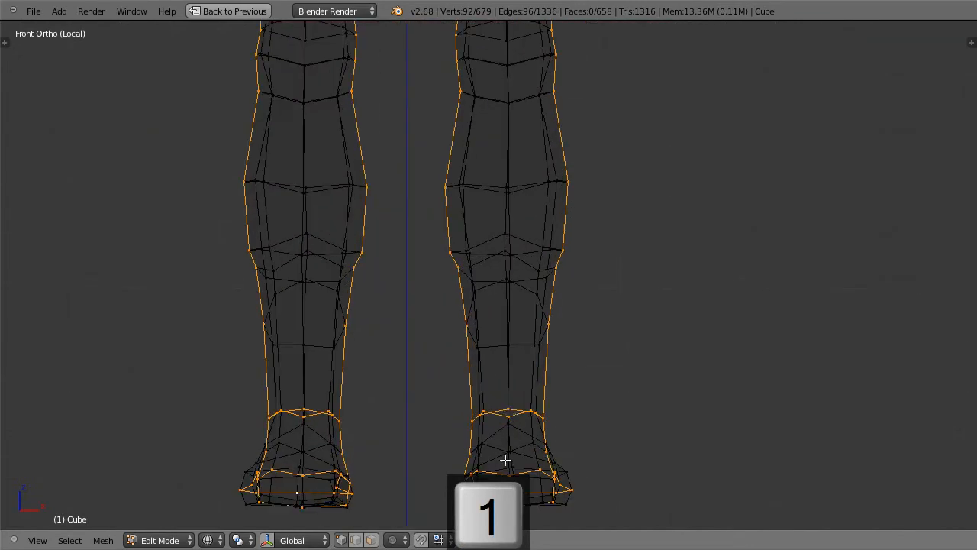
pyautogui.moveTo(503, 449)
pyautogui.mouseDown(button='middle')
pyautogui.moveTo(539, 408)
pyautogui.moveTo(560, 410)
pyautogui.mouseUp(button='middle')
pyautogui.press('z')
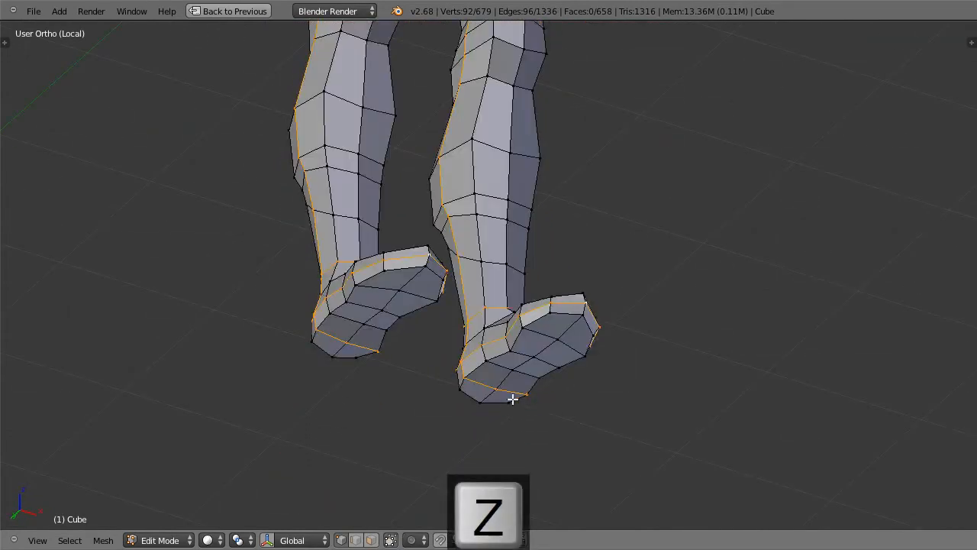
pyautogui.press('c')
pyautogui.middleClick(481, 385)
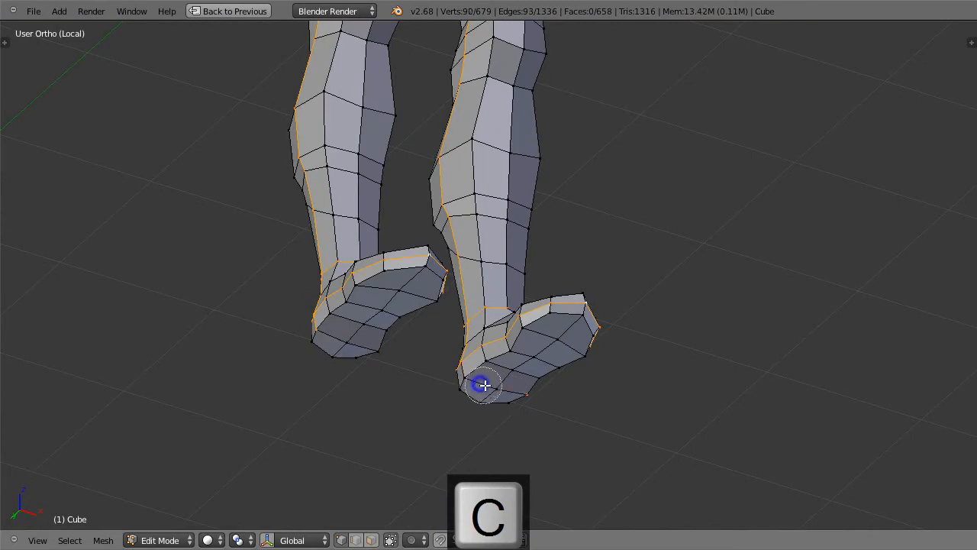
pyautogui.middleClick(512, 395)
pyautogui.press('Escape')
pyautogui.moveTo(593, 414); pyautogui.dragTo(560, 341, button='middle')
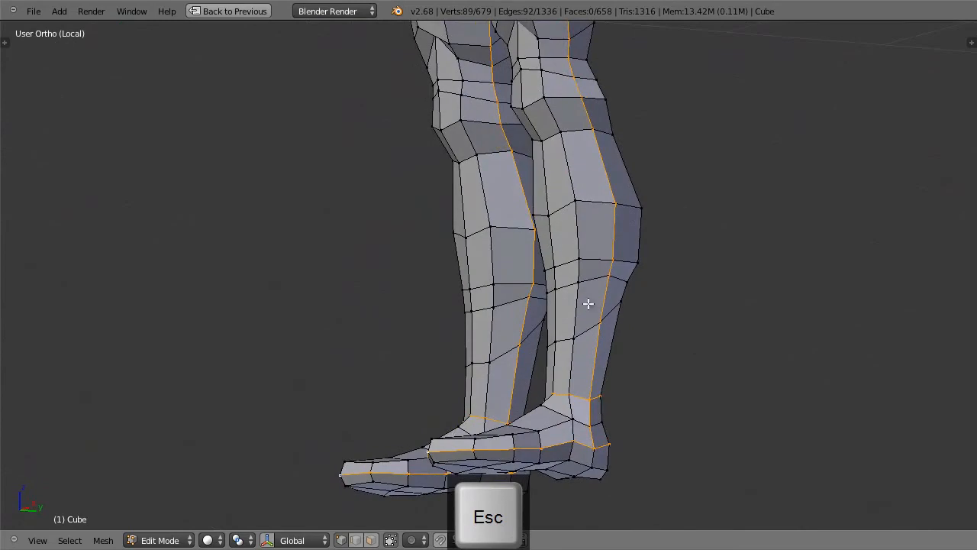
# Step: Mark the selected edges as seams and clear the selection
pyautogui.hotkey('ctrl', 'e')
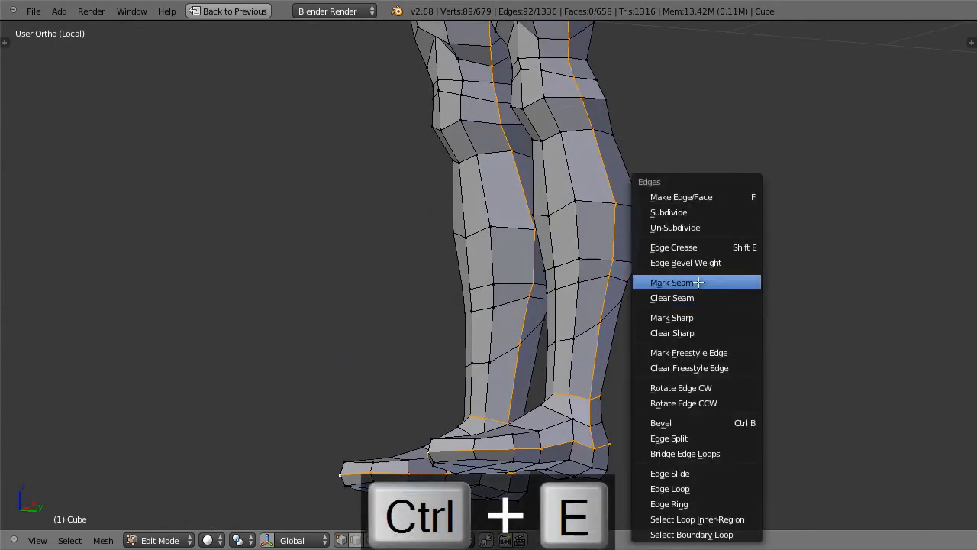
pyautogui.click(697, 282)
pyautogui.press('a')
# Step: Select the edge loops where both arms meet the shoulders and mark them as seams
pyautogui.moveTo(685, 311); pyautogui.dragTo(585, 371, button='middle')
pyautogui.scroll(-3, 722, 295)
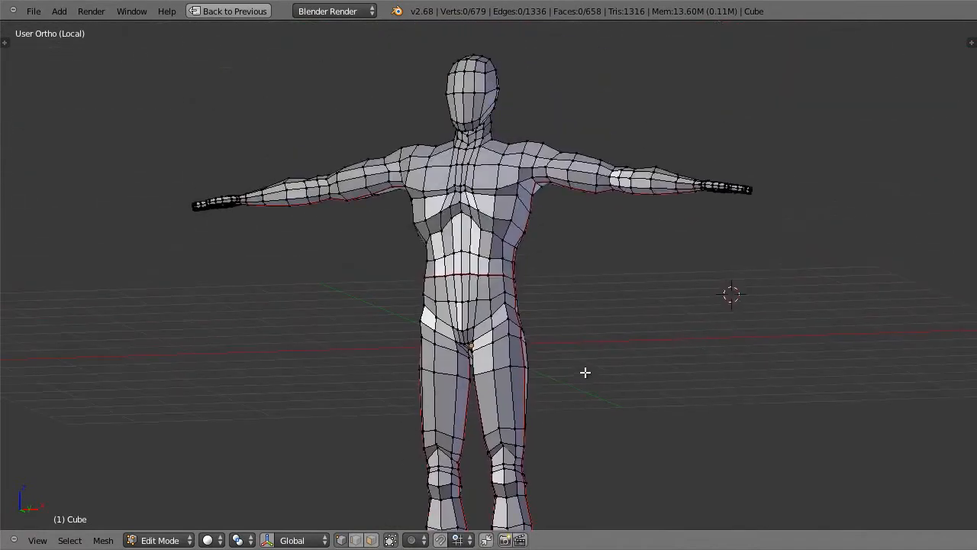
pyautogui.moveTo(638, 297); pyautogui.dragTo(542, 263, button='middle')
pyautogui.moveTo(469, 292); pyautogui.dragTo(545, 175, button='middle')
pyautogui.keyDown('alt'); pyautogui.rightClick(537, 178); pyautogui.keyUp('alt')
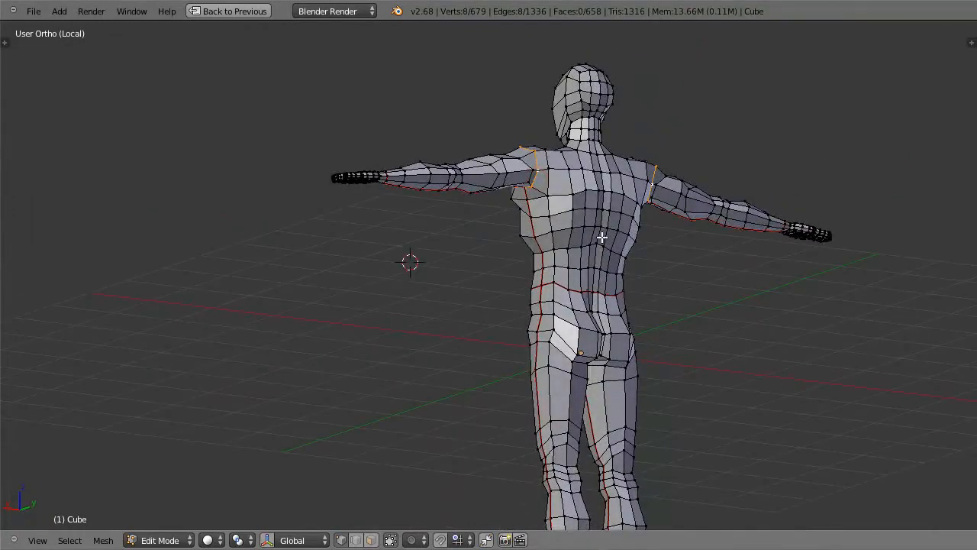
pyautogui.hotkey('ctrl', 'e')
pyautogui.click(585, 184)
# Step: Set the edge select mode to Tag Seam and switch the mesh to edge selection
pyautogui.moveTo(585, 184); pyautogui.dragTo(448, 287, button='middle')
pyautogui.press('t')
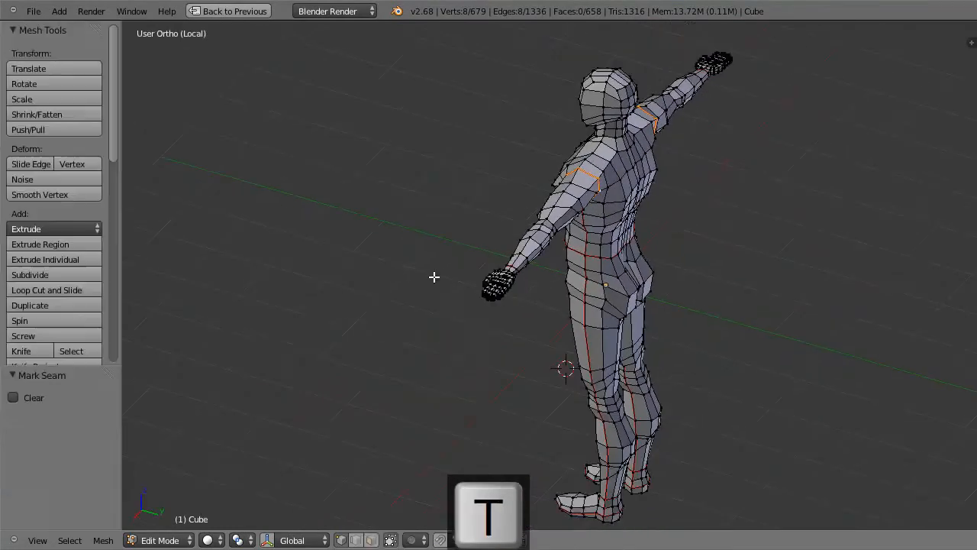
pyautogui.scroll(-8, 110, 341)
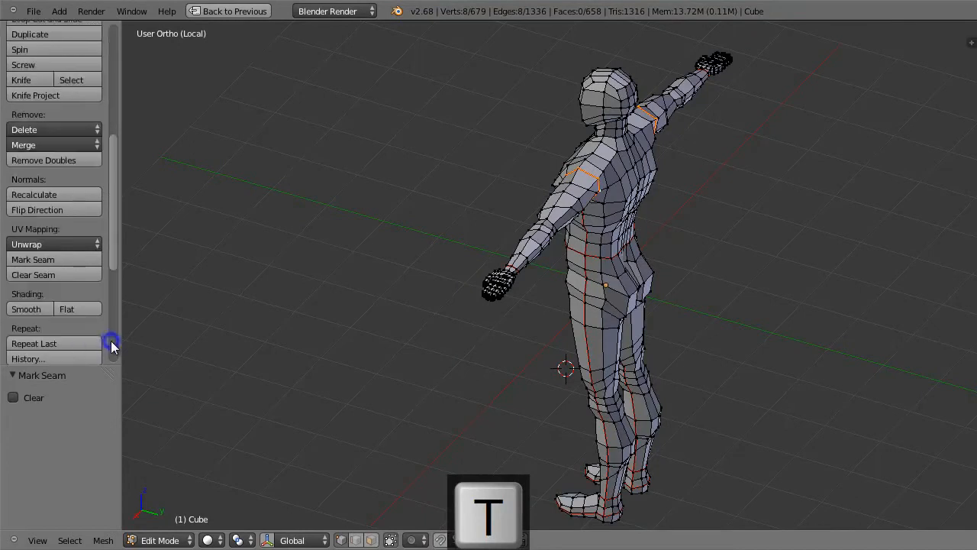
pyautogui.scroll(-6, 110, 341)
pyautogui.click(72, 306)
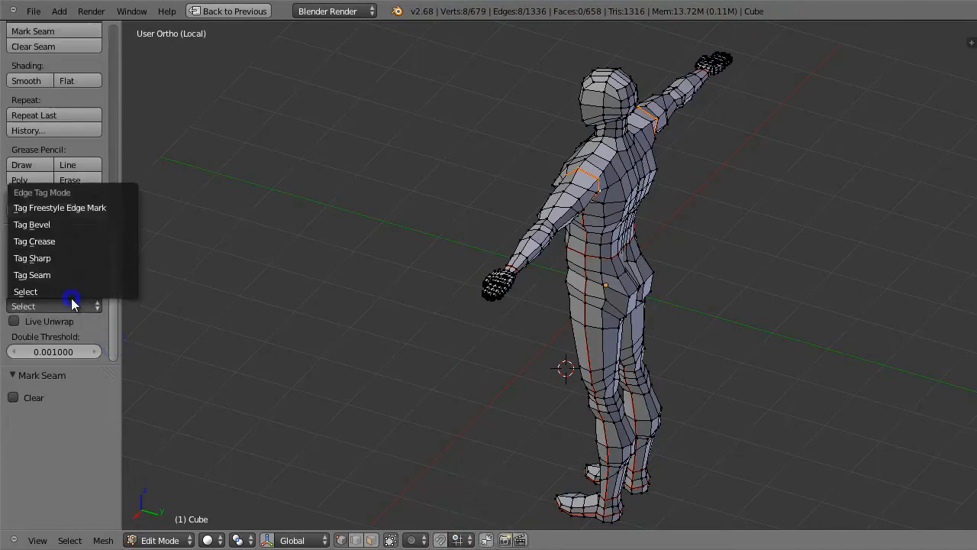
pyautogui.click(75, 274)
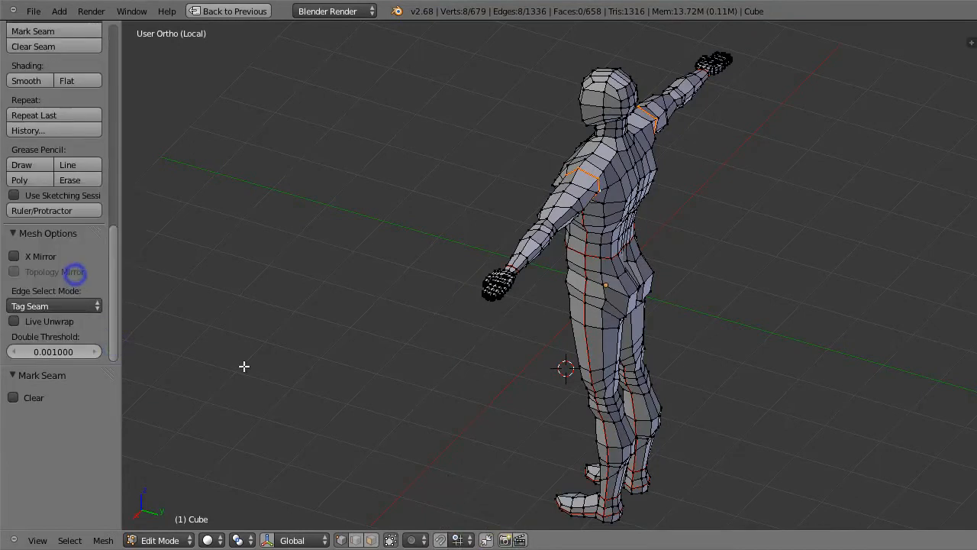
pyautogui.click(370, 540)
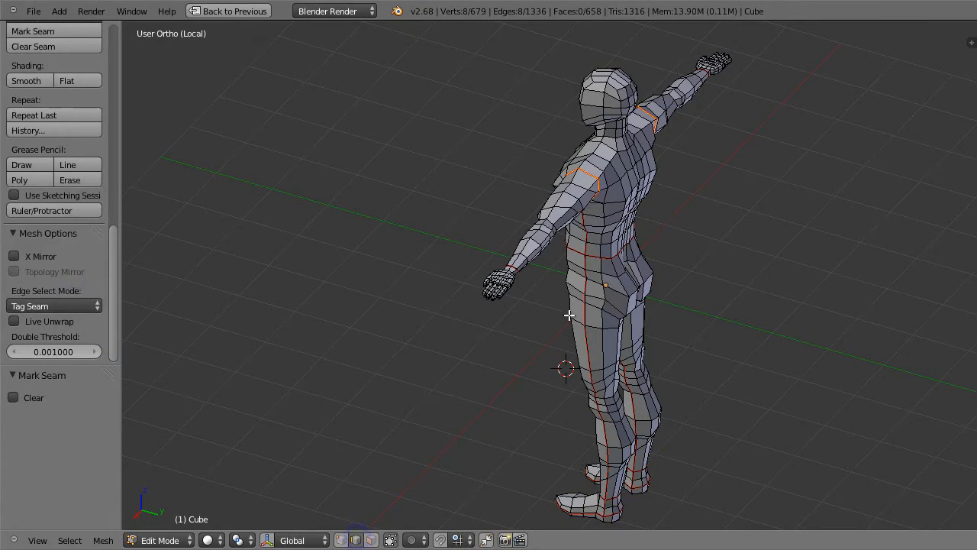
# Step: Tag the shortest edge path from the shoulder seam to the neck as a seam
pyautogui.rightClick(585, 165)
pyautogui.keyDown('ctrl'); pyautogui.rightClick(603, 136); pyautogui.keyUp('ctrl')
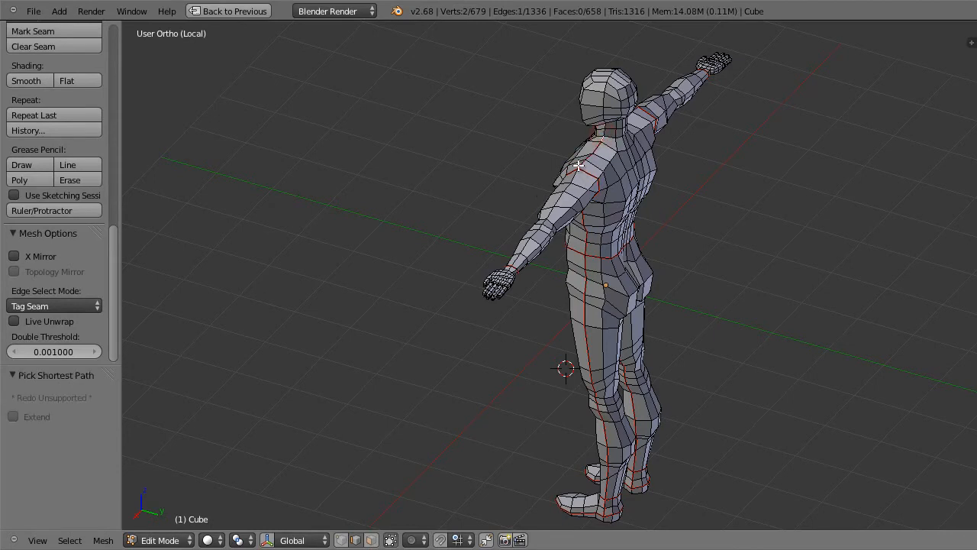
# Step: Try to tag a seam path from the wrist seam to the base of the thumb, and undo it
pyautogui.scroll(4, 642, 238)
pyautogui.moveTo(619, 235); pyautogui.dragTo(574, 184, button='middle')
pyautogui.scroll(2, 404, 157)
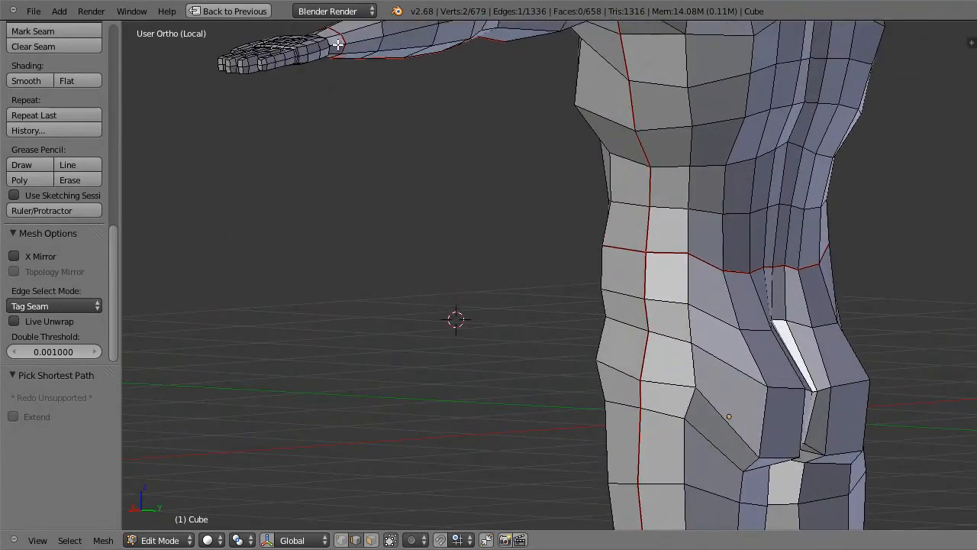
pyautogui.moveTo(364, 113); pyautogui.dragTo(564, 118, button='middle')
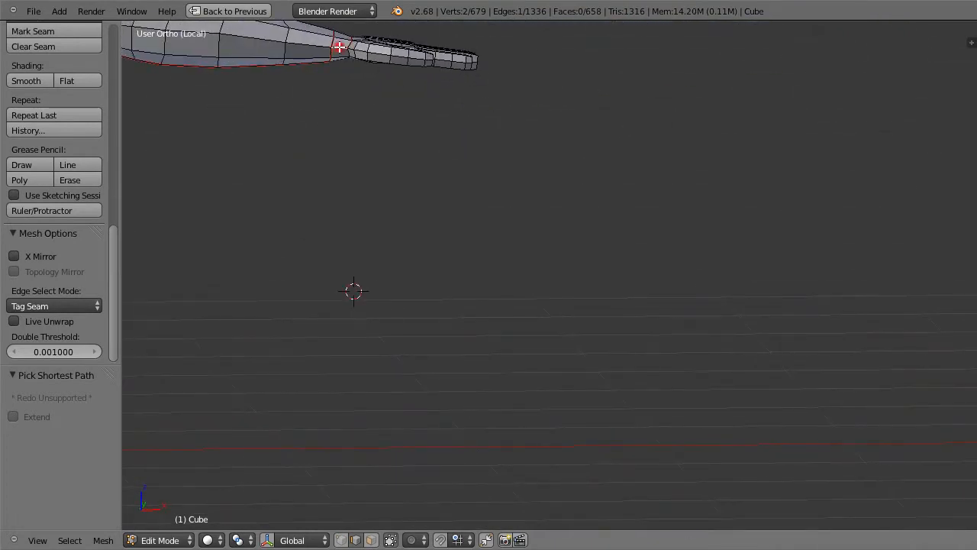
pyautogui.moveTo(377, 70); pyautogui.dragTo(403, 269, button='middle')
pyautogui.scroll(2, 404, 269)
pyautogui.hotkey('ctrl', 'z')
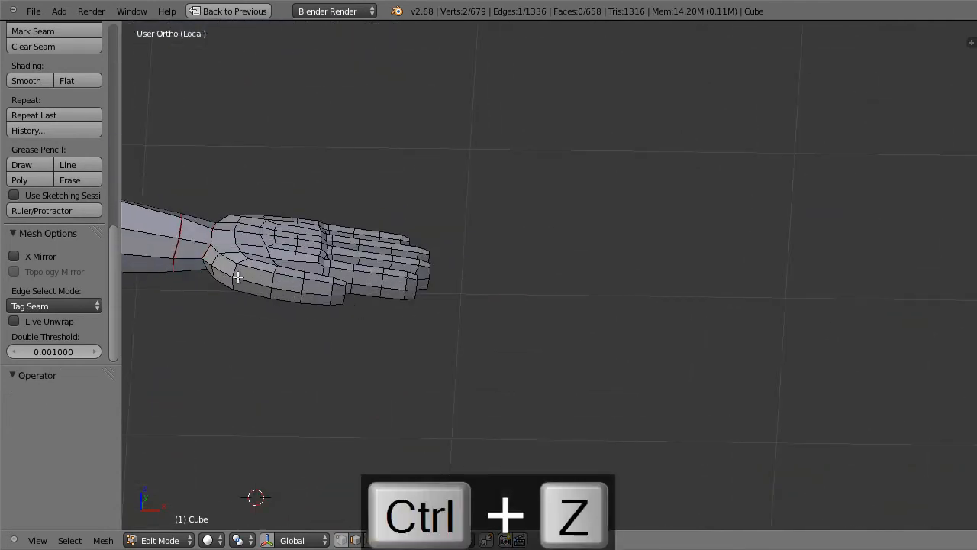
pyautogui.keyDown('ctrl'); pyautogui.rightClick(207, 261); pyautogui.keyUp('ctrl')
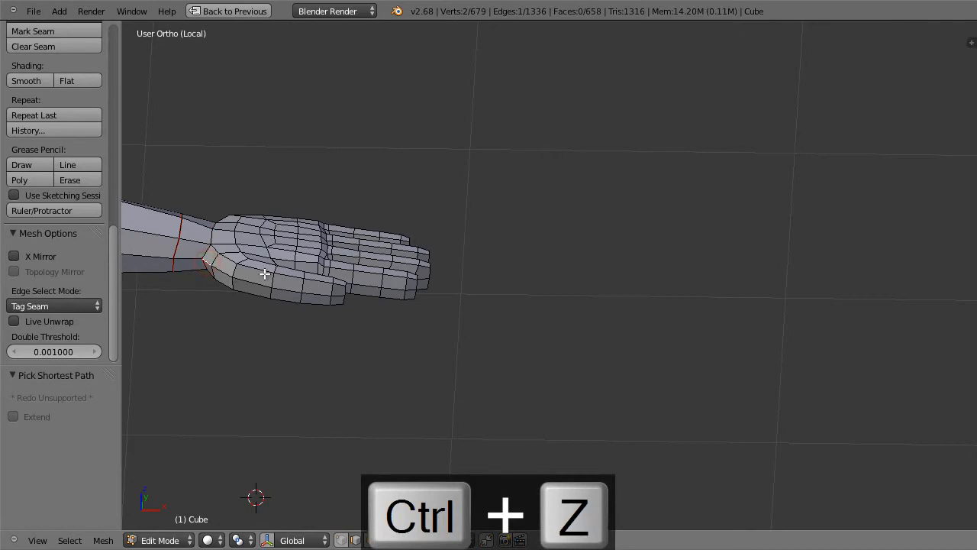
pyautogui.hotkey('ctrl', 'z')
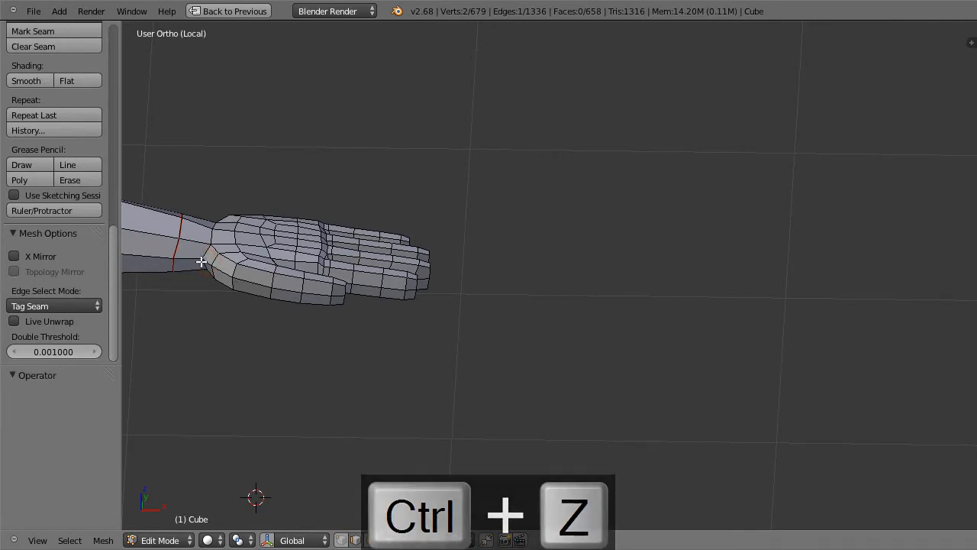
# Step: Tag the shortest edge path from the wrist seam along the side of the thumb as a seam
pyautogui.keyDown('ctrl'); pyautogui.rightClick(209, 262); pyautogui.keyUp('ctrl')
pyautogui.keyDown('ctrl'); pyautogui.rightClick(322, 294); pyautogui.keyUp('ctrl')
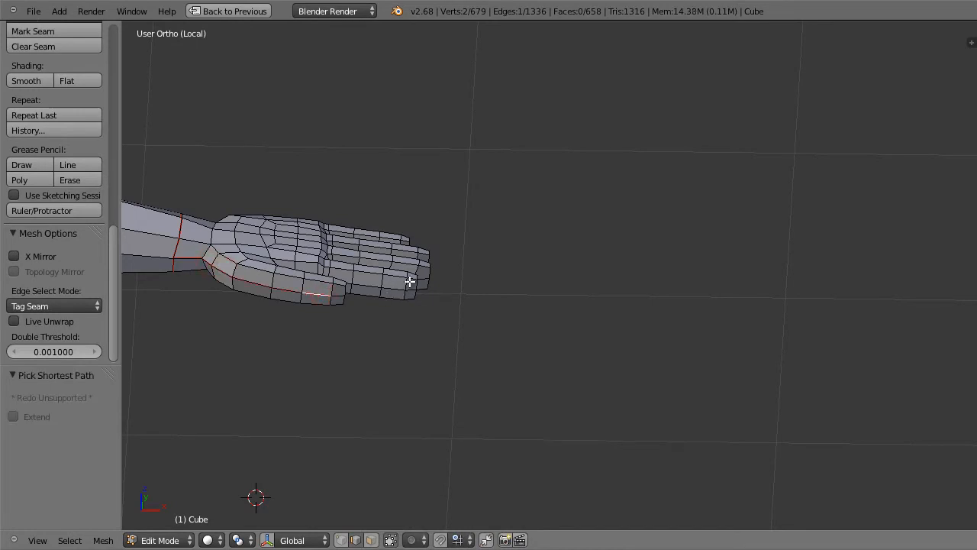
# Step: Select the edge loop through the thumb and fingers, remove its chest and arm portions in front wireframe view, and mark the hand edges as seams
pyautogui.keyDown('alt'); pyautogui.rightClick(327, 294); pyautogui.keyUp('alt')
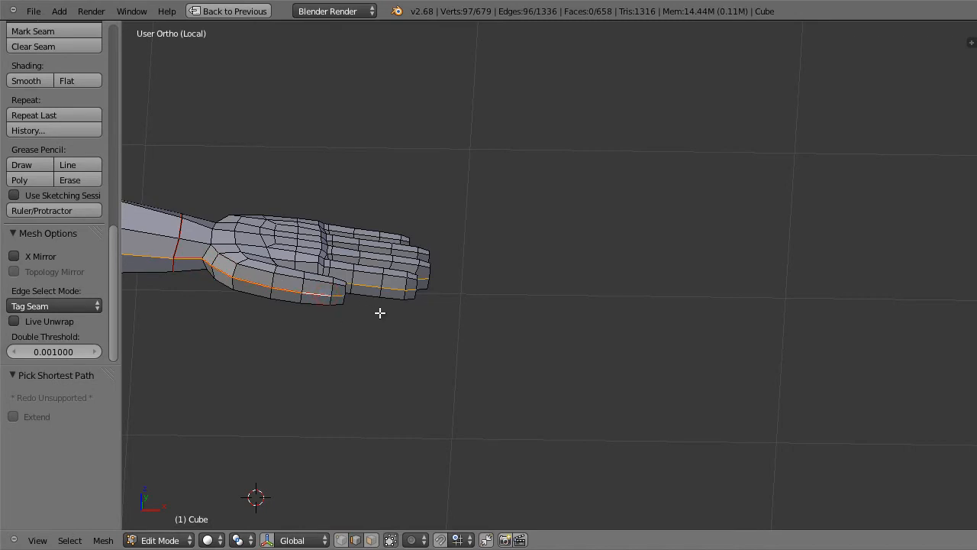
pyautogui.press('KP_Delete')
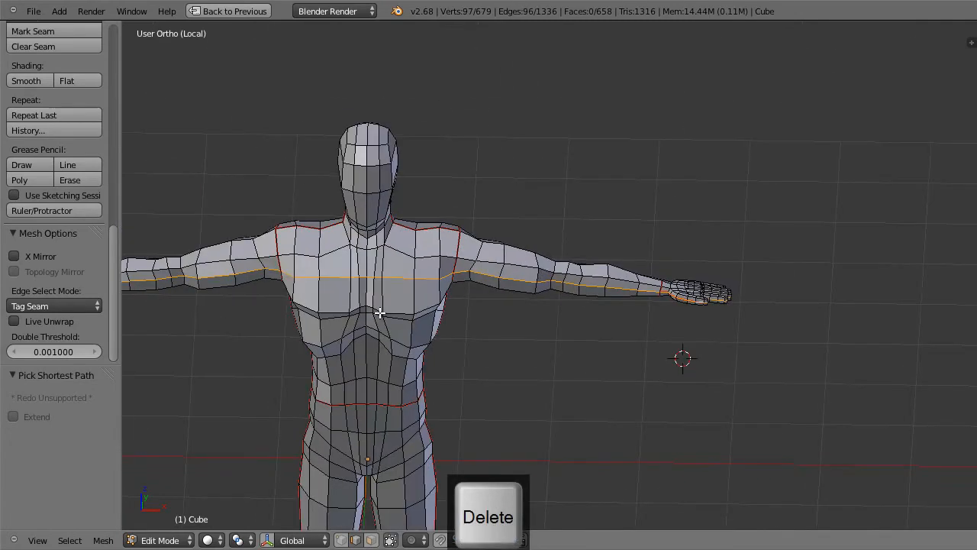
pyautogui.press('KP_1')
pyautogui.press('z')
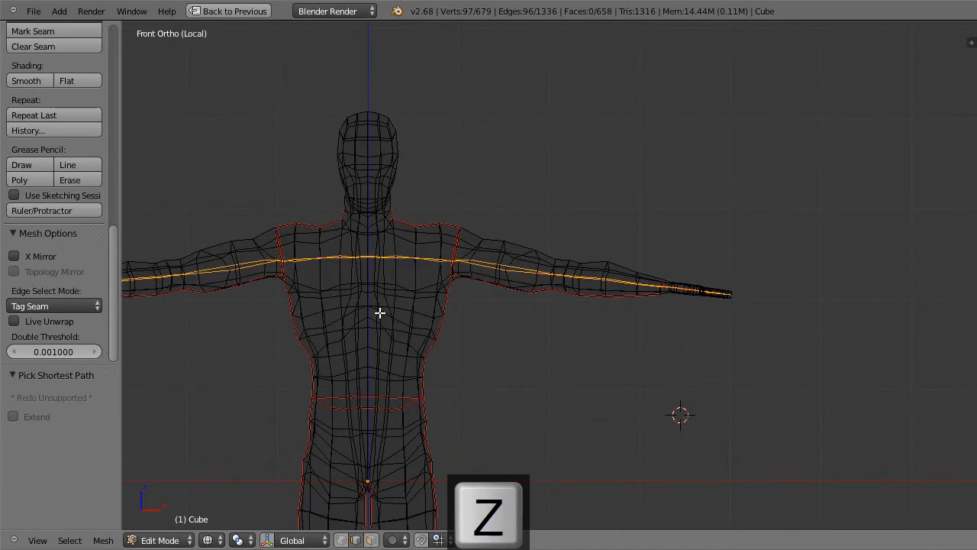
pyautogui.press('c')
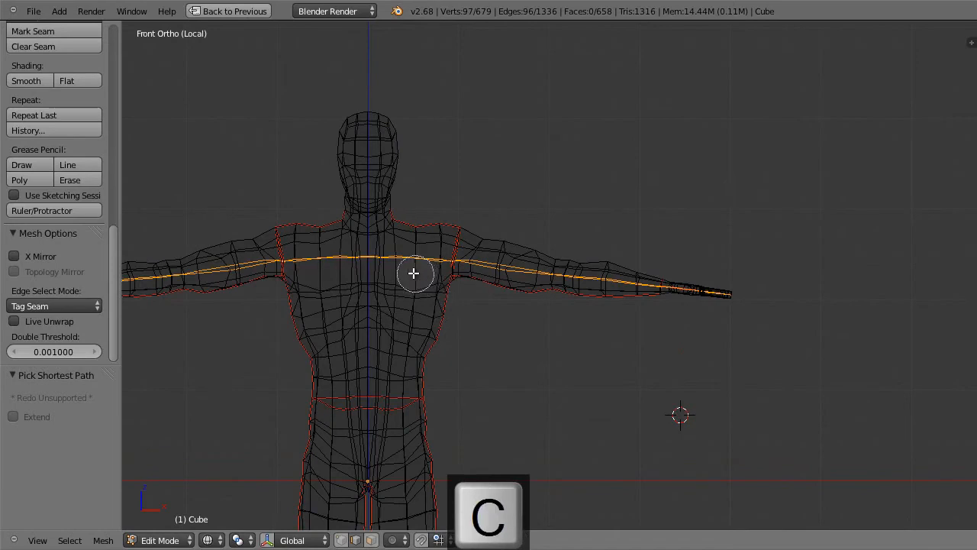
pyautogui.moveTo(371, 257)
pyautogui.mouseDown(button='middle')
pyautogui.moveTo(362, 253)
pyautogui.moveTo(633, 282)
pyautogui.mouseUp(button='middle')
pyautogui.press('Escape')
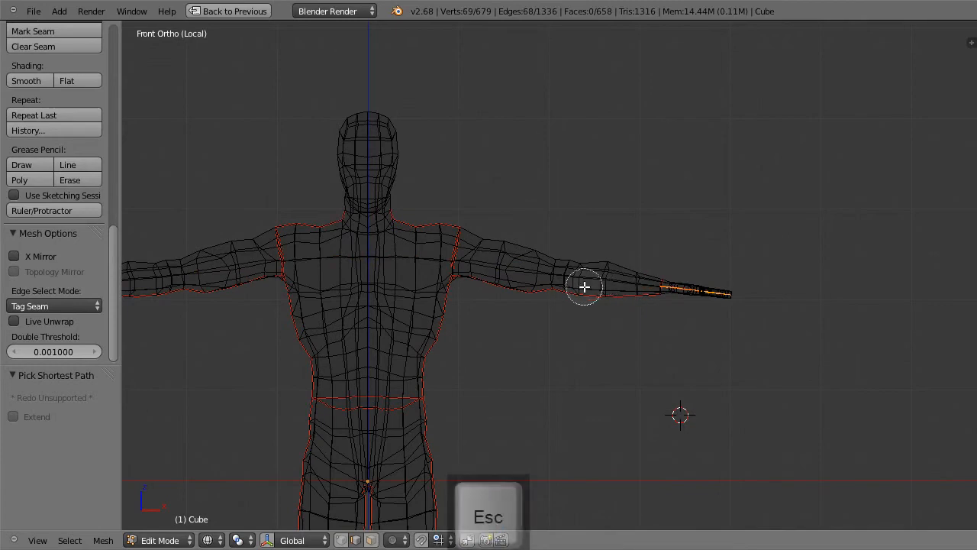
pyautogui.hotkey('ctrl', 'e')
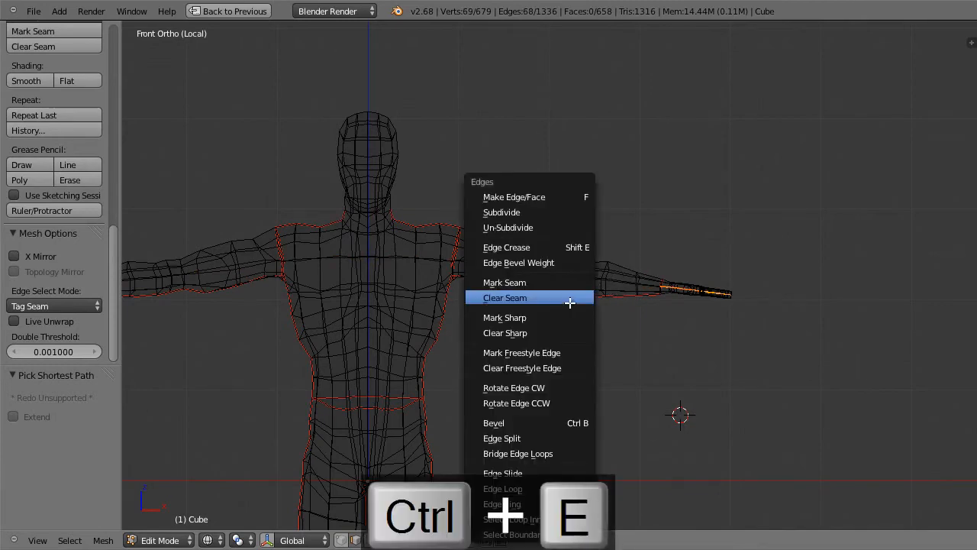
pyautogui.click(570, 282)
pyautogui.press('a')
# Step: Select the edge loop around the base of the neck in solid view and mark it as a seam
pyautogui.moveTo(658, 310)
pyautogui.mouseDown(button='middle')
pyautogui.moveTo(619, 381)
pyautogui.moveTo(615, 340)
pyautogui.moveTo(596, 336)
pyautogui.moveTo(506, 212)
pyautogui.moveTo(453, 205)
pyautogui.moveTo(524, 173)
pyautogui.mouseUp(button='middle')
pyautogui.press('z')
pyautogui.scroll(2, 537, 166)
pyautogui.keyDown('shift'); pyautogui.moveTo(508, 111); pyautogui.dragTo(485, 353, button='middle'); pyautogui.keyUp('shift')
pyautogui.keyDown('shift'); pyautogui.moveTo(842, 259); pyautogui.dragTo(651, 341, button='middle'); pyautogui.keyUp('shift')
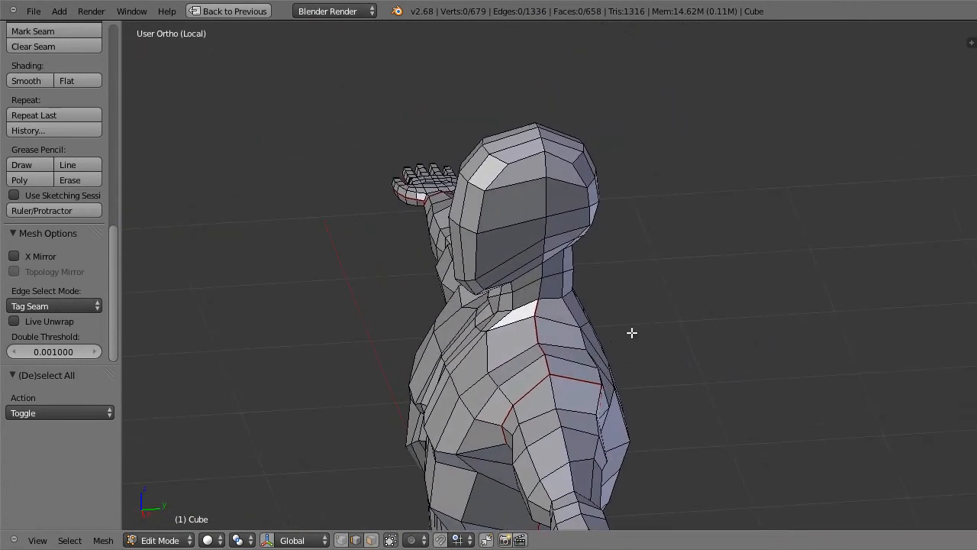
pyautogui.keyDown('alt'); pyautogui.rightClick(536, 302); pyautogui.keyUp('alt')
pyautogui.moveTo(672, 305); pyautogui.dragTo(621, 290, button='middle')
pyautogui.hotkey('ctrl', 'e')
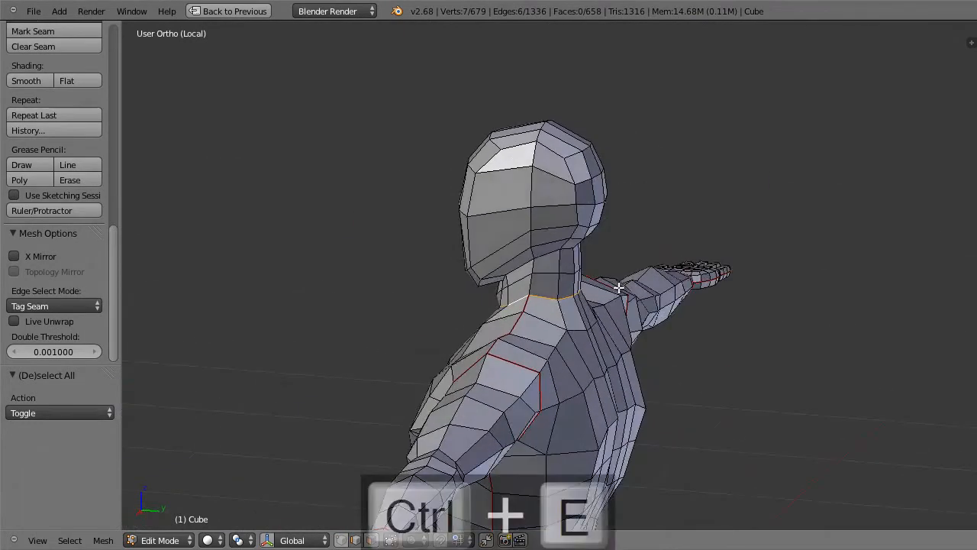
pyautogui.click(619, 283)
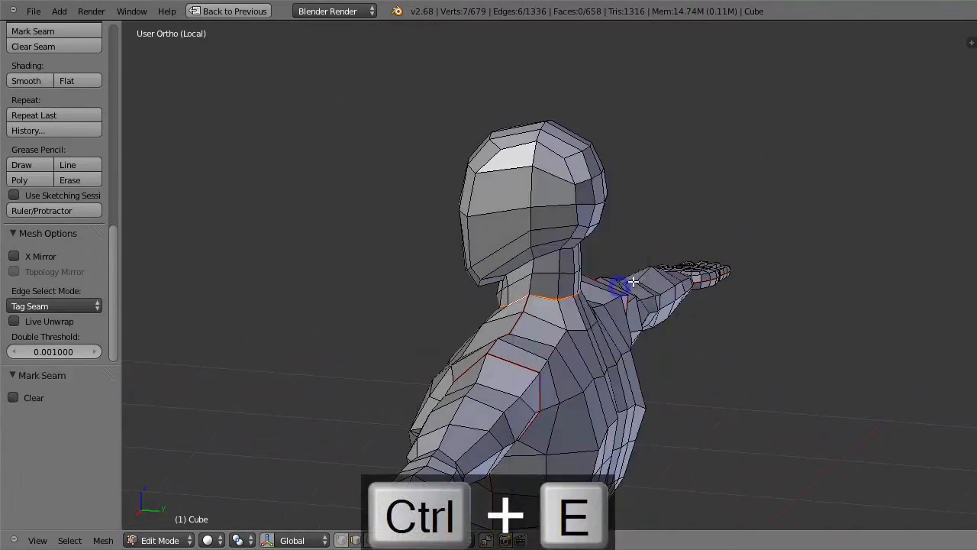
# Step: Tag seam paths from the neck seam up the back of the head and across the top of the forehead
pyautogui.moveTo(638, 280); pyautogui.dragTo(624, 352, button='middle')
pyautogui.keyDown('ctrl'); pyautogui.rightClick(544, 194); pyautogui.keyUp('ctrl')
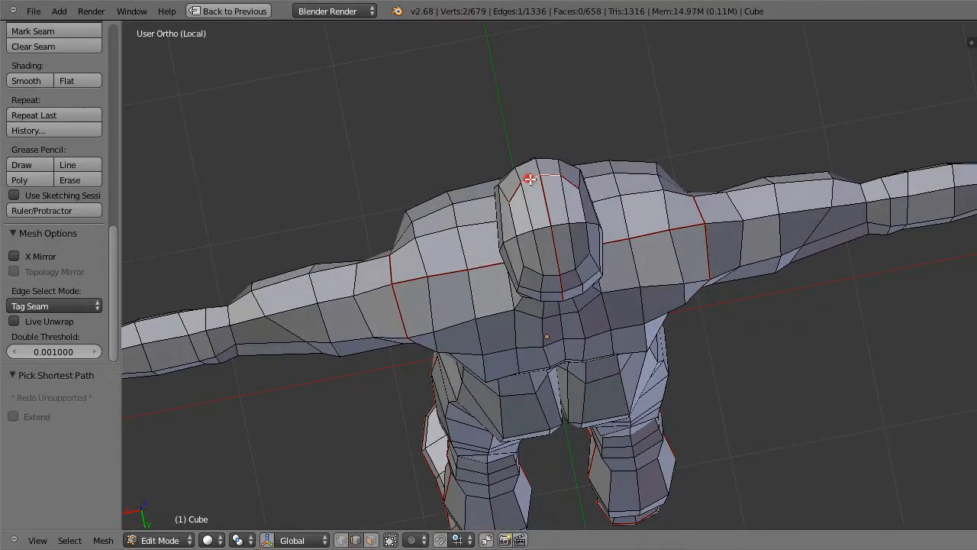
pyautogui.moveTo(529, 178); pyautogui.dragTo(633, 49, button='middle')
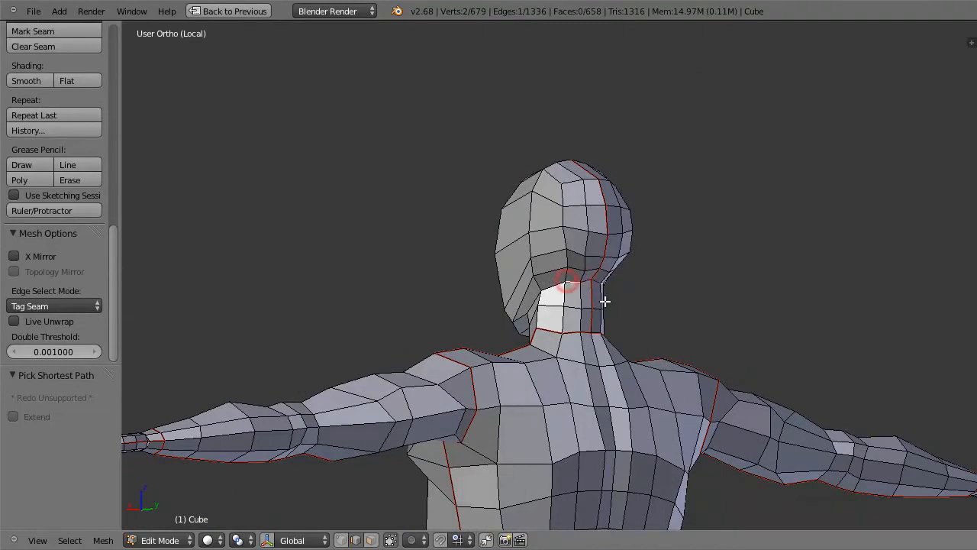
pyautogui.press('a')
pyautogui.moveTo(604, 302); pyautogui.dragTo(790, 324, button='middle')
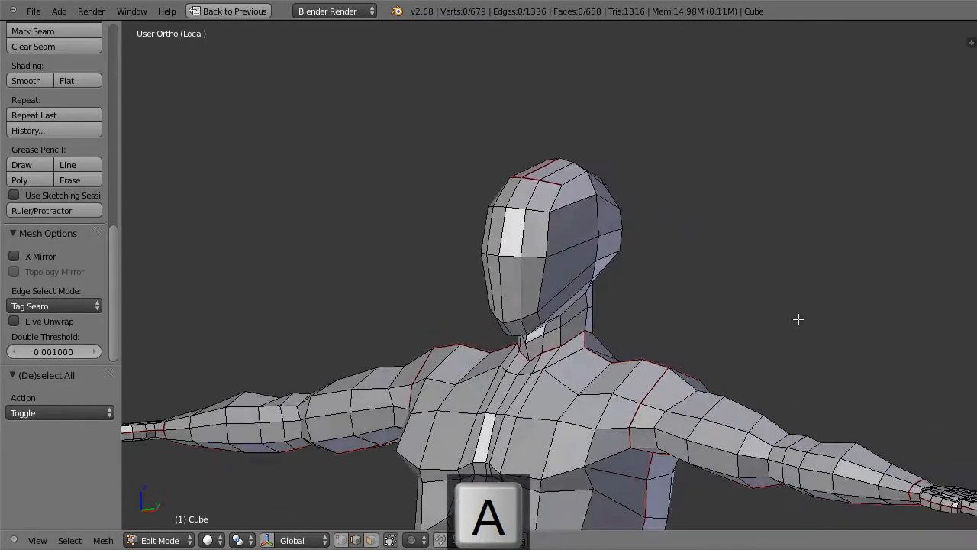
# Step: Return to the full layout and split the 3D view to add a UV/Image Editor beside it
pyautogui.scroll(-6, 791, 324)
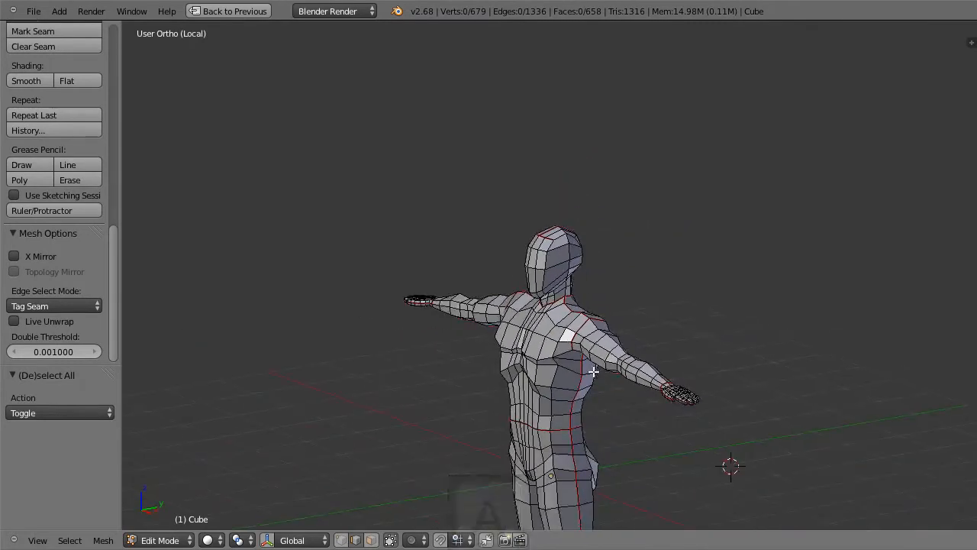
pyautogui.moveTo(592, 371); pyautogui.dragTo(648, 348, button='middle')
pyautogui.scroll(-3, 628, 389)
pyautogui.keyDown('shift'); pyautogui.moveTo(617, 385); pyautogui.dragTo(617, 297, button='middle'); pyautogui.keyUp('shift')
pyautogui.scroll(3, 618, 308)
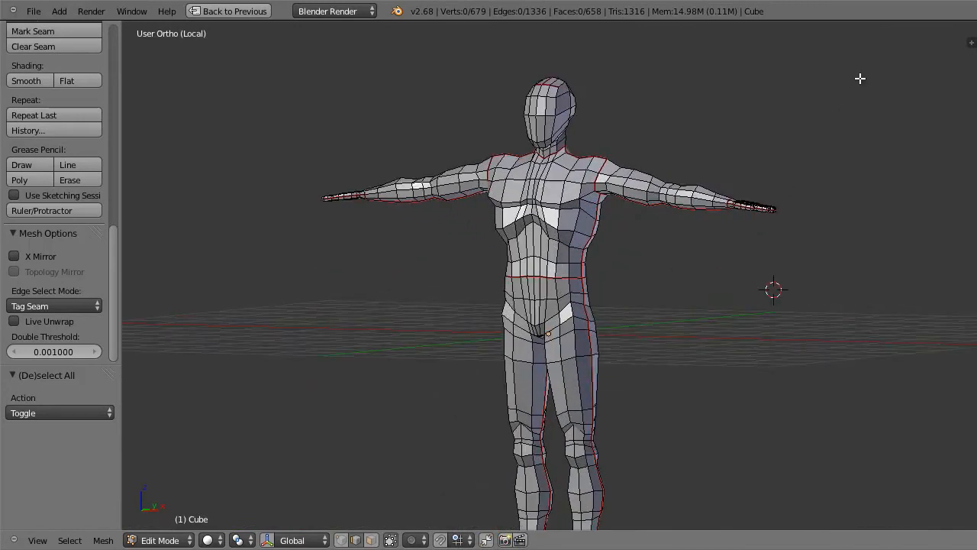
pyautogui.hotkey('shift', 'space')
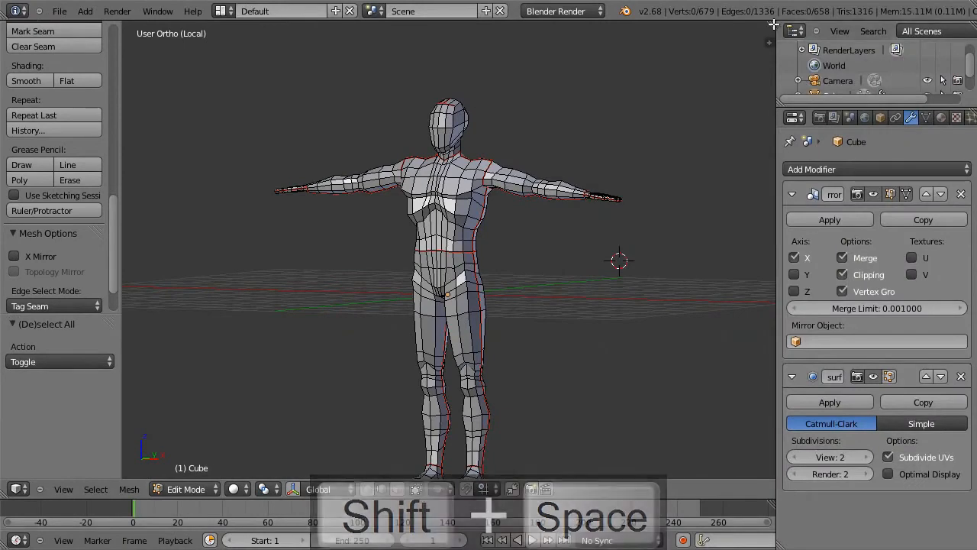
pyautogui.moveTo(773, 24); pyautogui.dragTo(358, 268)
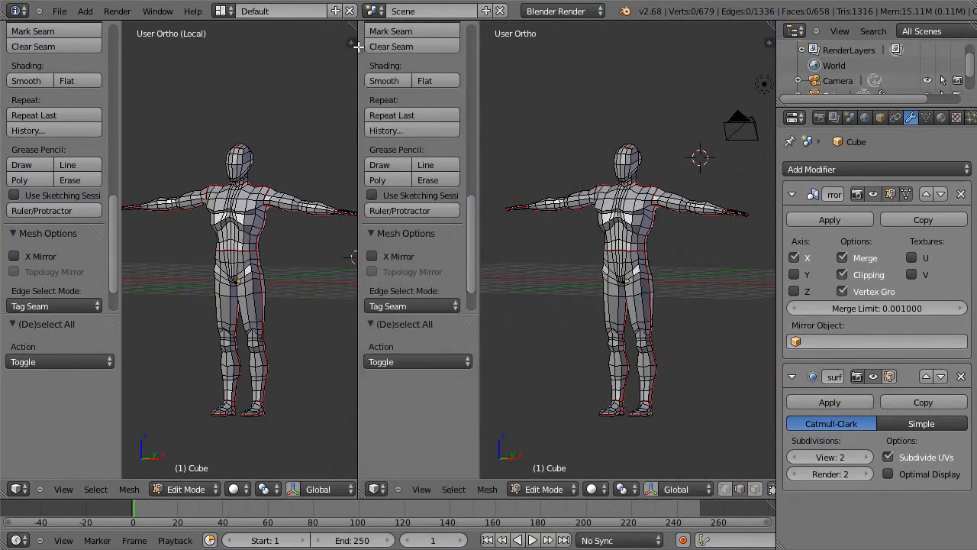
pyautogui.click(16, 488)
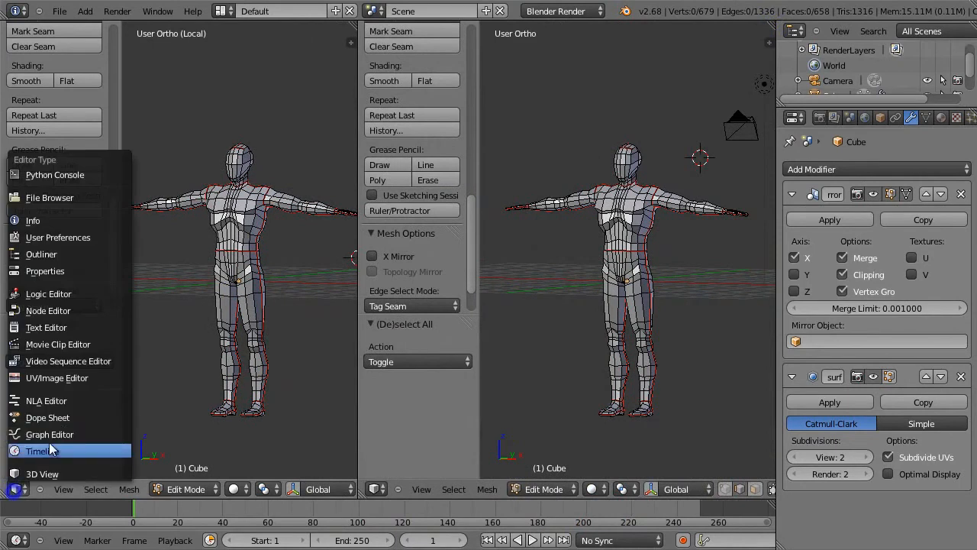
pyautogui.click(78, 378)
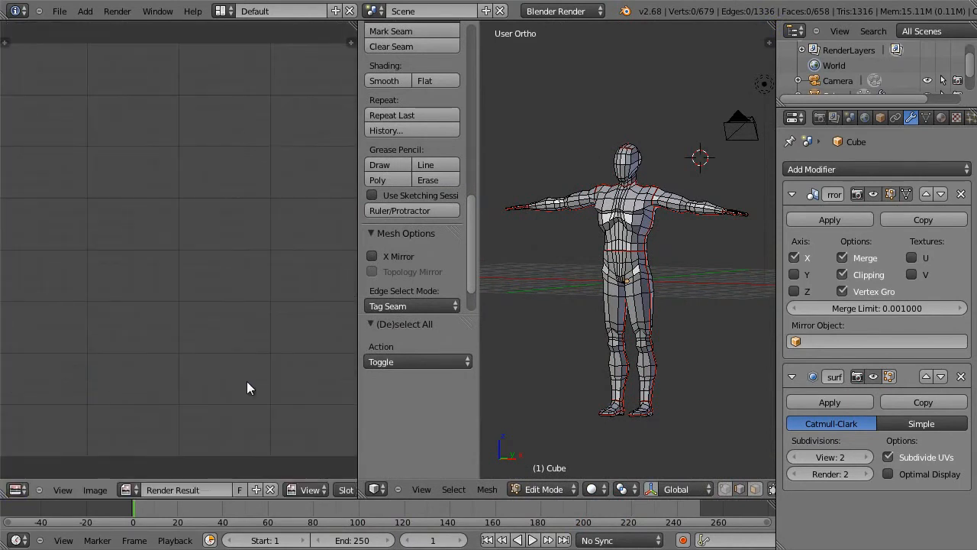
# Step: Create a new 1024 × 1024 image with the UV Grid generated type and 32 bit Float enabled
pyautogui.click(95, 489)
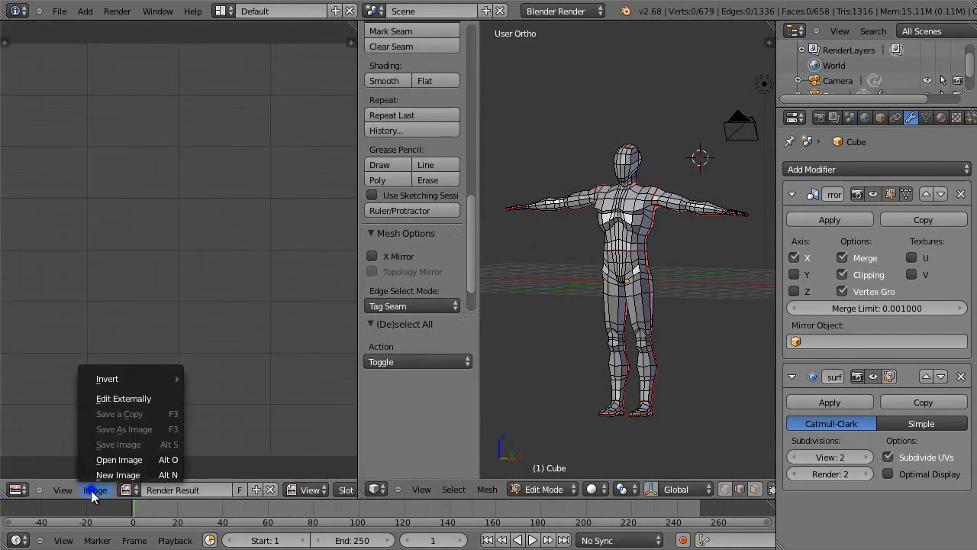
pyautogui.click(140, 475)
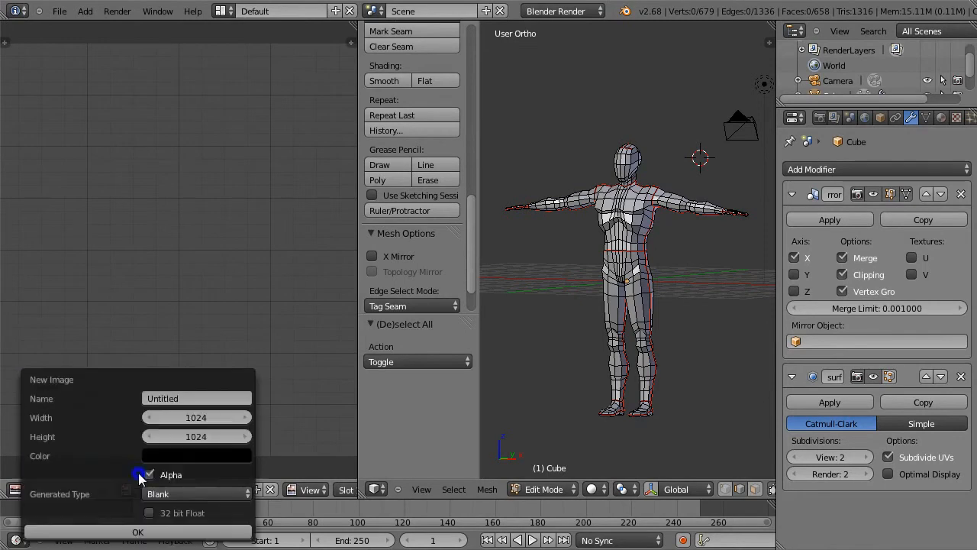
pyautogui.click(179, 492)
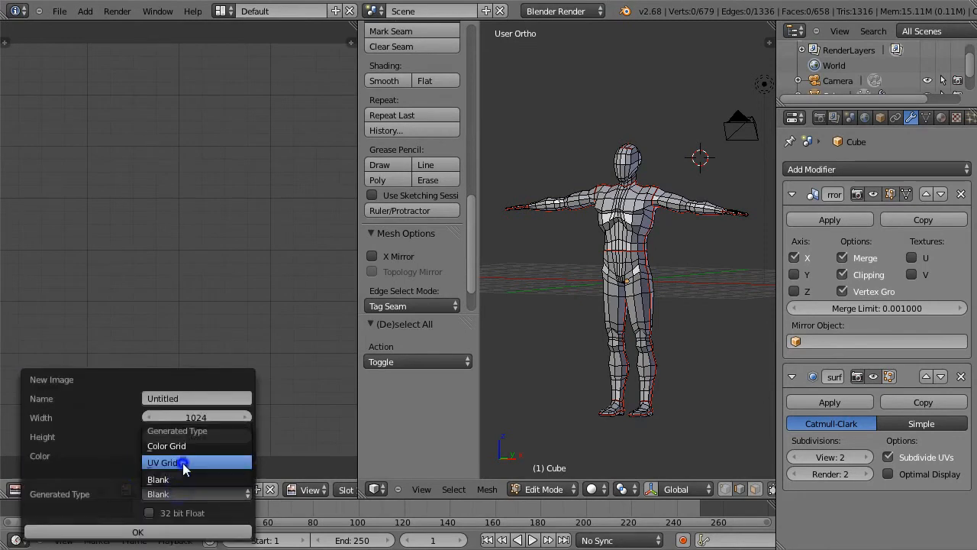
pyautogui.click(183, 462)
pyautogui.click(162, 513)
pyautogui.click(137, 532)
pyautogui.scroll(-1, 203, 331)
pyautogui.scroll(1, 203, 331)
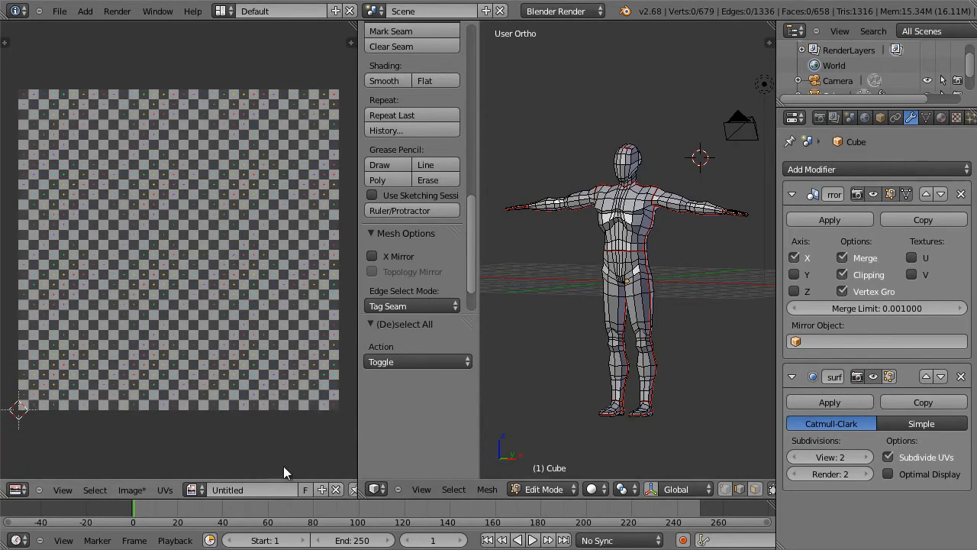
# Step: Rename the new grid image as costume
pyautogui.click(260, 490)
pyautogui.write('c')
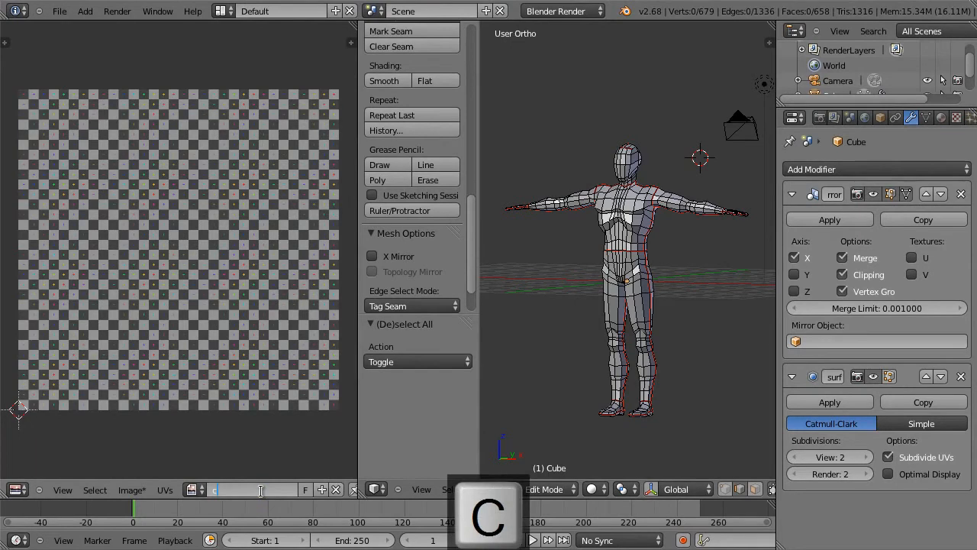
pyautogui.write('ostume')
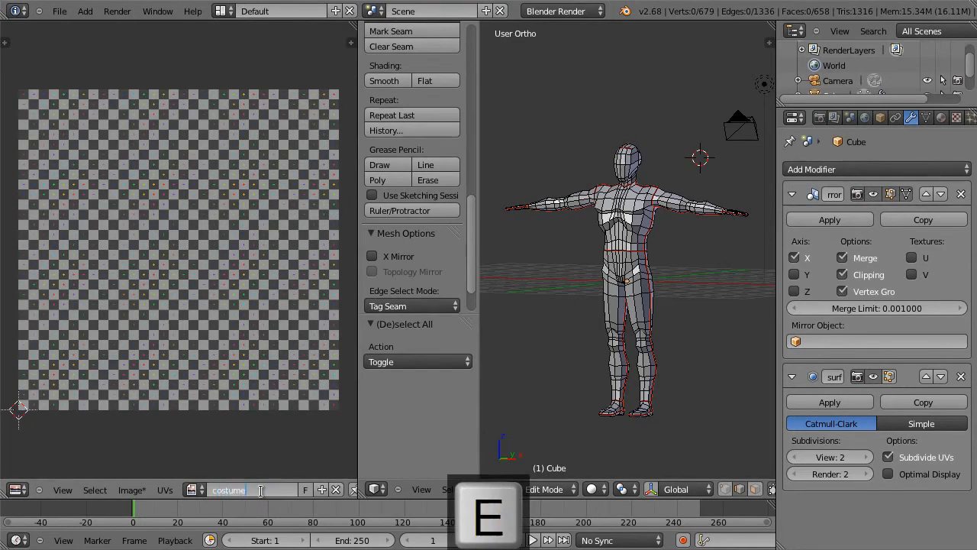
pyautogui.press('Return')
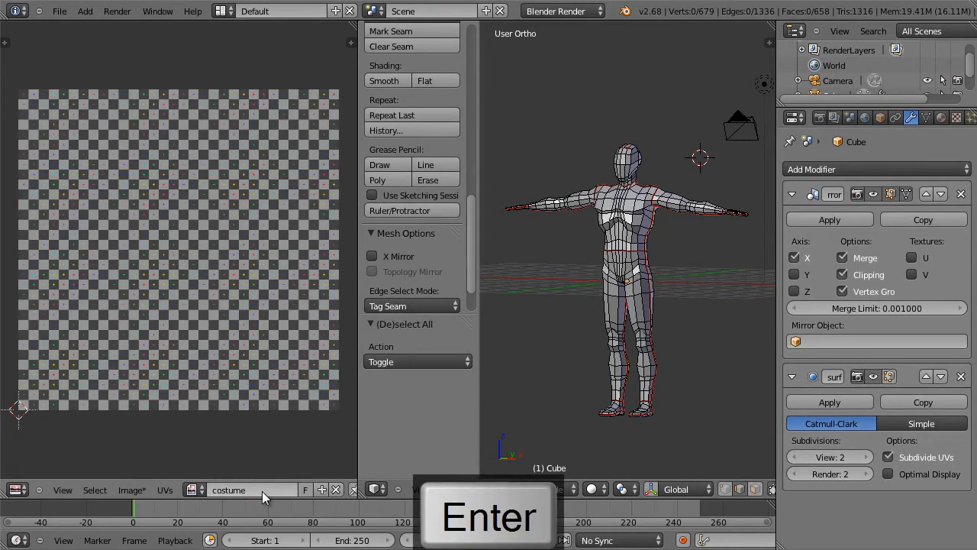
# Step: Assign the costume image to the entire character mesh and unwrap it along the marked seams
pyautogui.press('a')
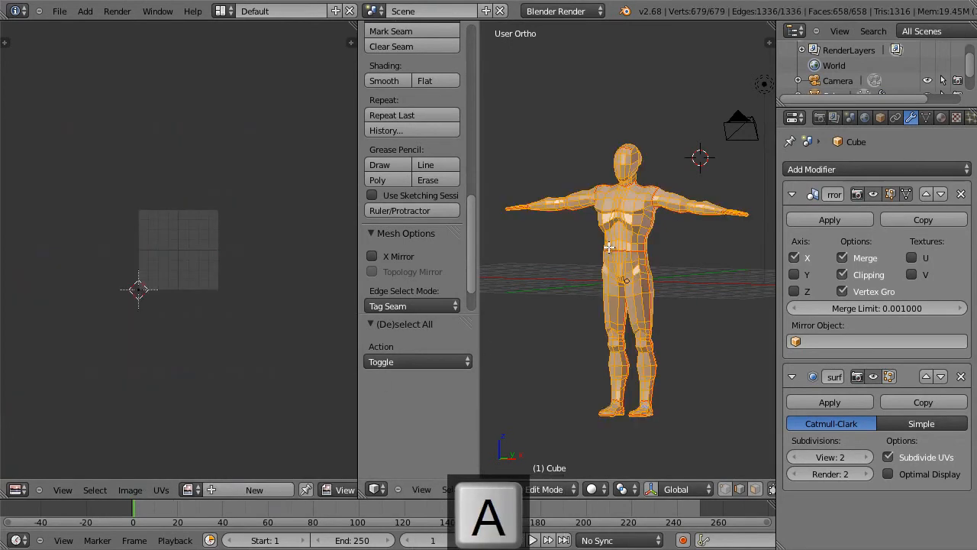
pyautogui.click(190, 489)
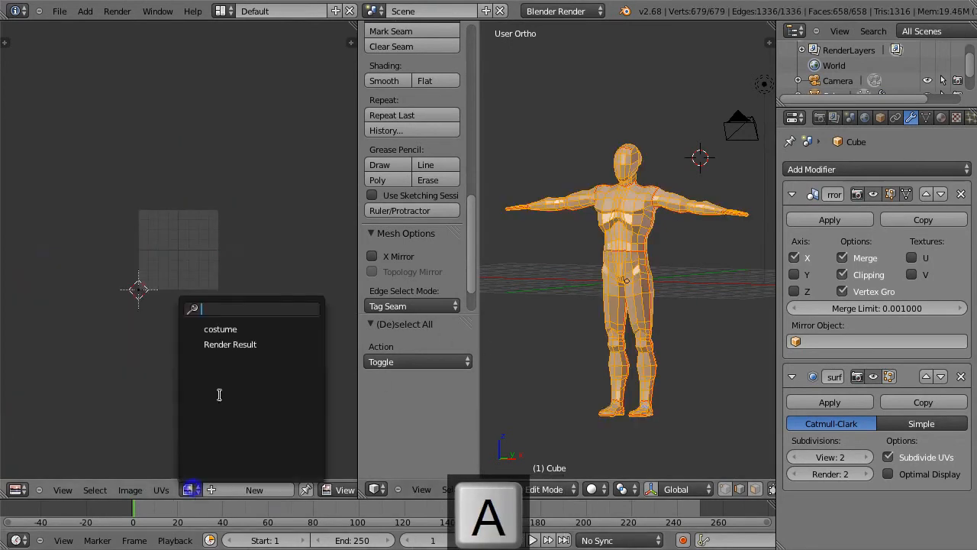
pyautogui.click(232, 331)
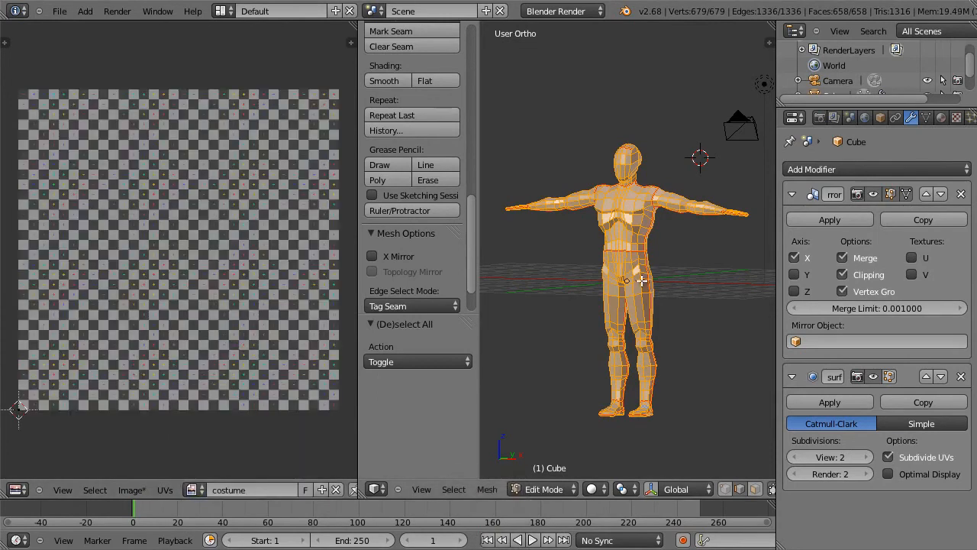
pyautogui.press('u')
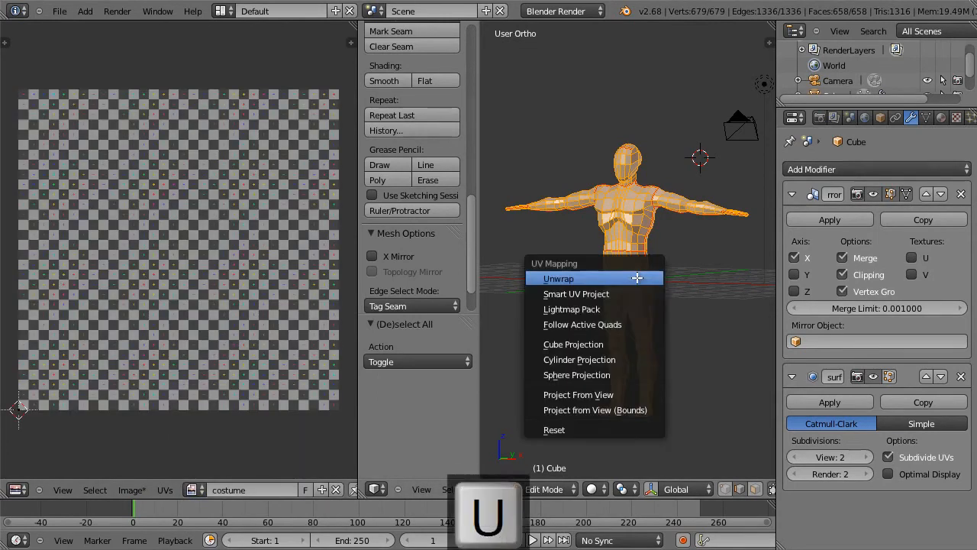
pyautogui.click(637, 277)
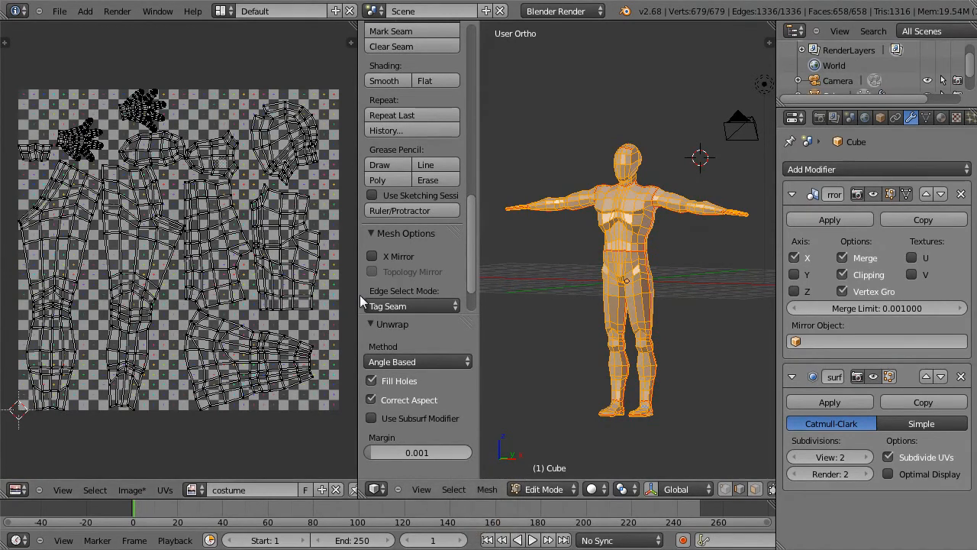
# Step: Widen the UV editor and turn on the Smooth display option for the UVs
pyautogui.moveTo(355, 294); pyautogui.dragTo(453, 299)
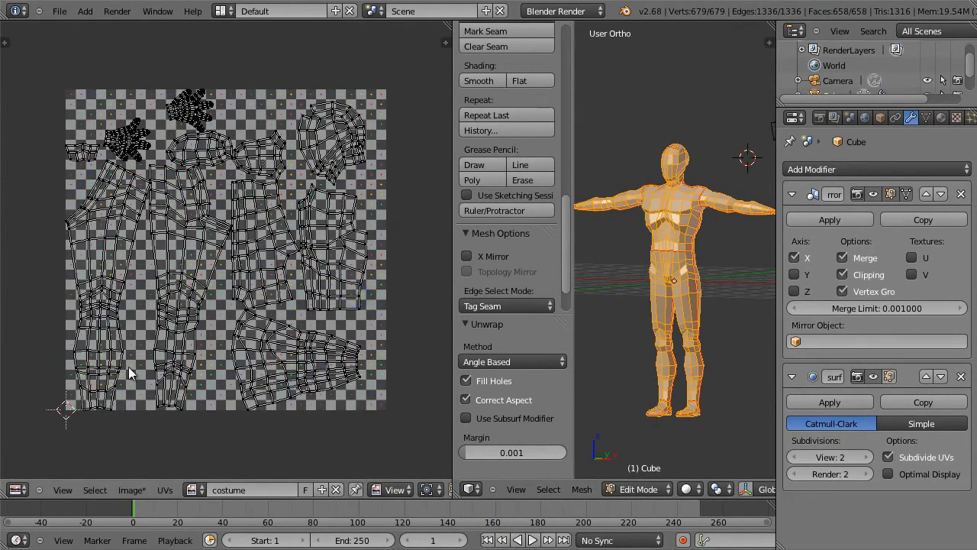
pyautogui.press('n')
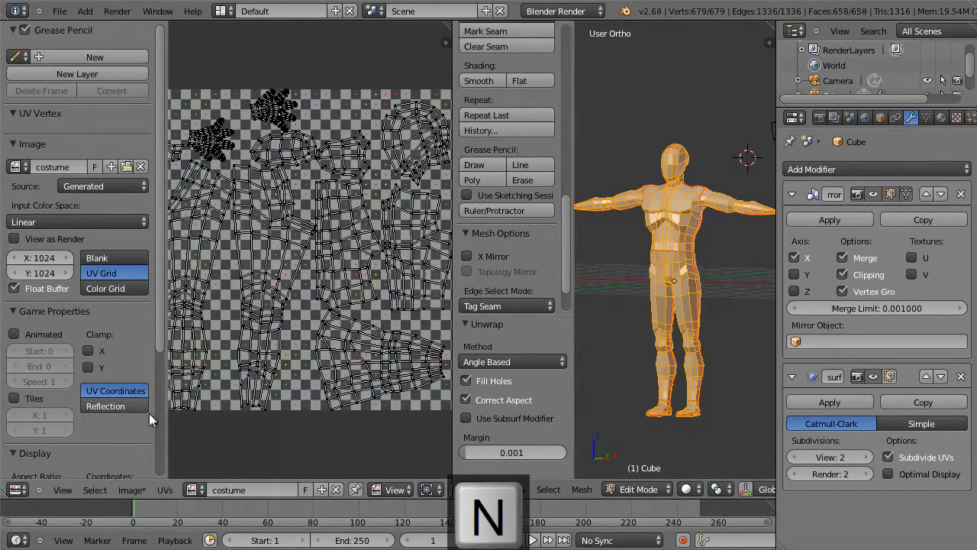
pyautogui.click(159, 431)
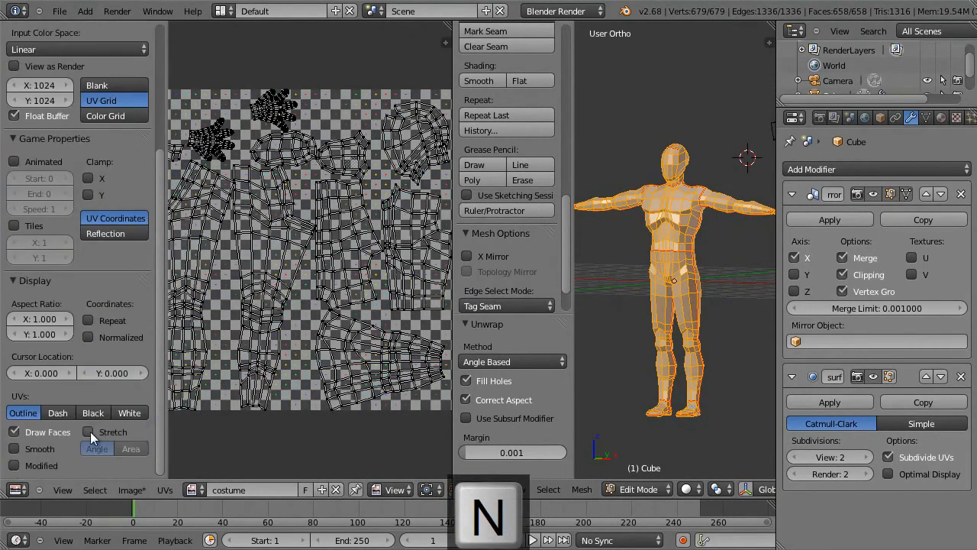
pyautogui.click(30, 450)
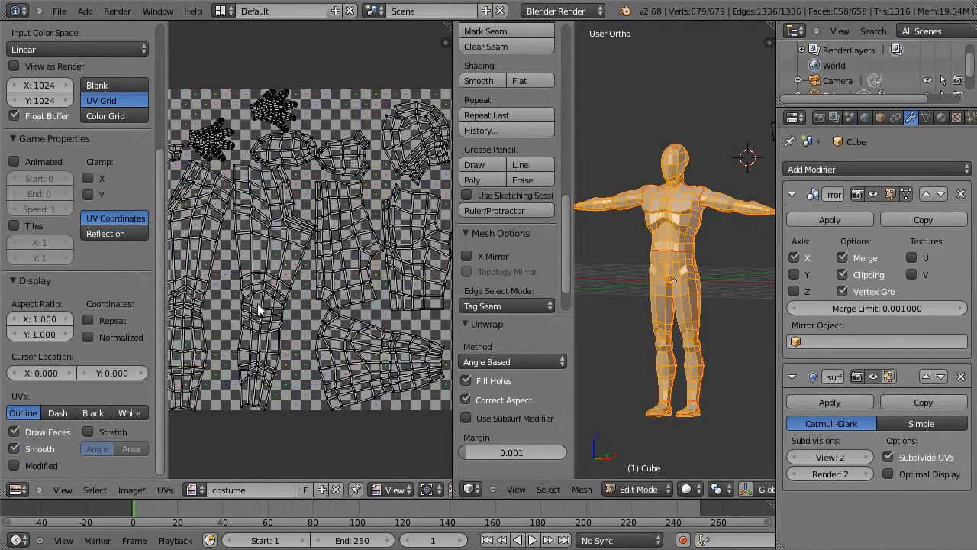
# Step: Draw the UV outlines in black over the costume grid
pyautogui.click(93, 412)
pyautogui.scroll(-2, 316, 367)
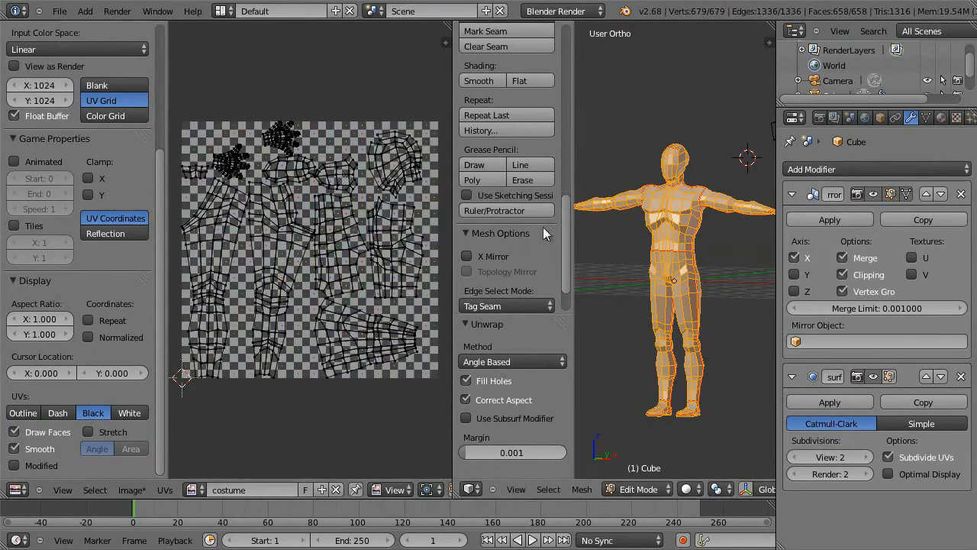
# Step: Remove the Subsurf modifier from the character and apply its Mirror modifier in Object Mode
pyautogui.press('Tab')
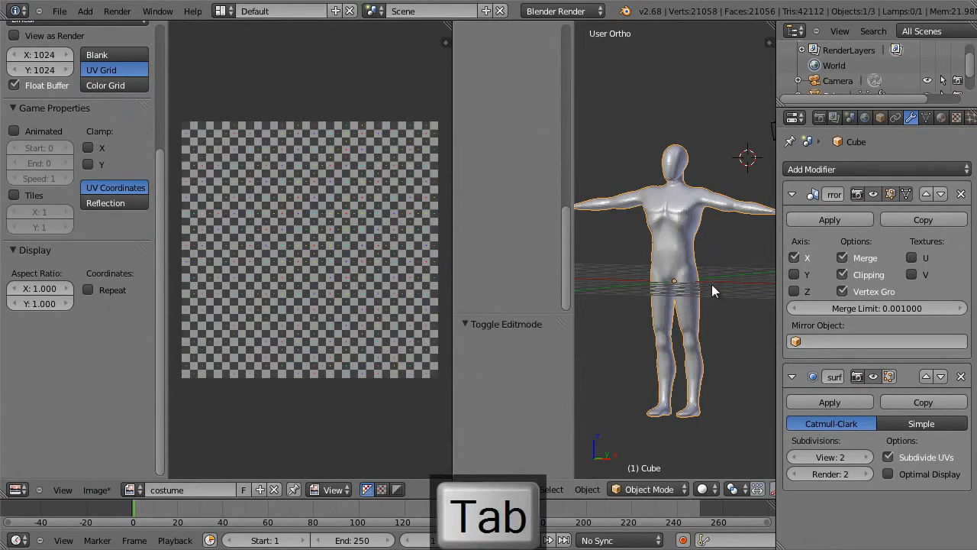
pyautogui.click(961, 376)
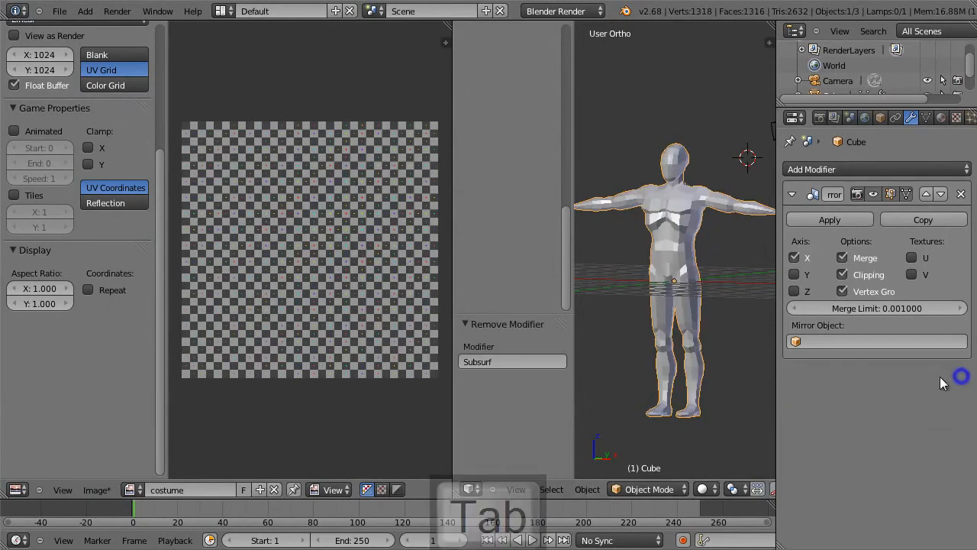
pyautogui.click(853, 219)
# Step: Unwrap the full character mesh again in Edit Mode along its marked seams
pyautogui.press('Tab')
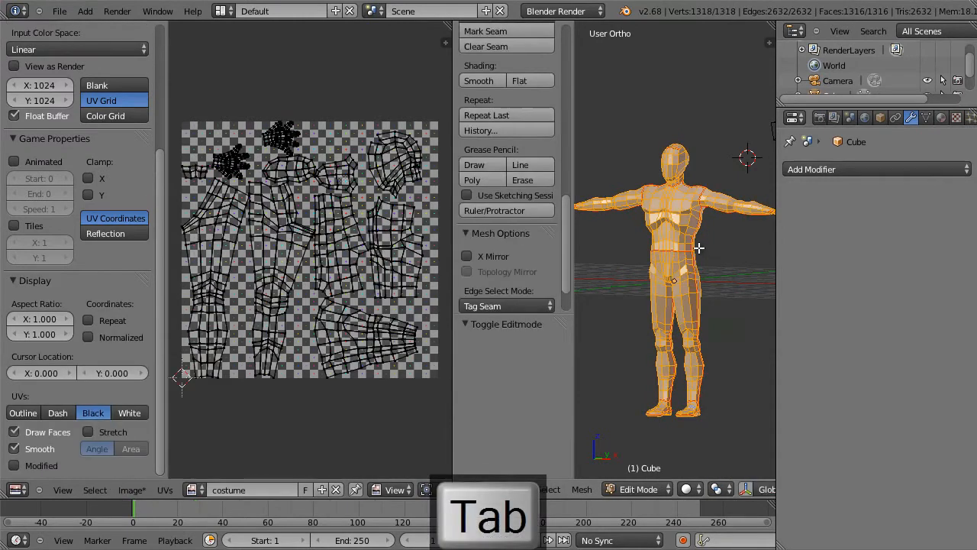
pyautogui.press('u')
pyautogui.click(699, 248)
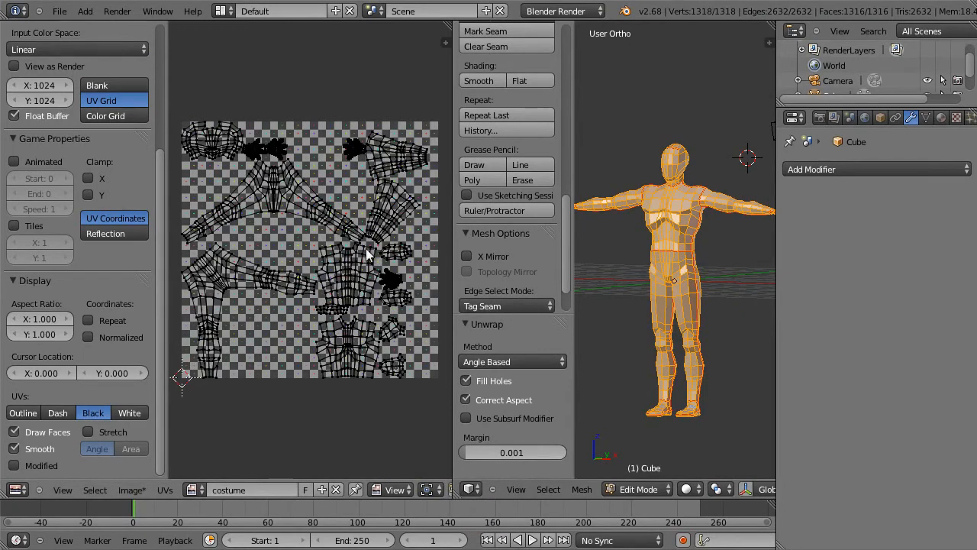
# Step: Narrow the modifier properties area, hide the 3D view's tool shelf, and widen the UV editor
pyautogui.moveTo(780, 227); pyautogui.dragTo(871, 222)
pyautogui.press('t')
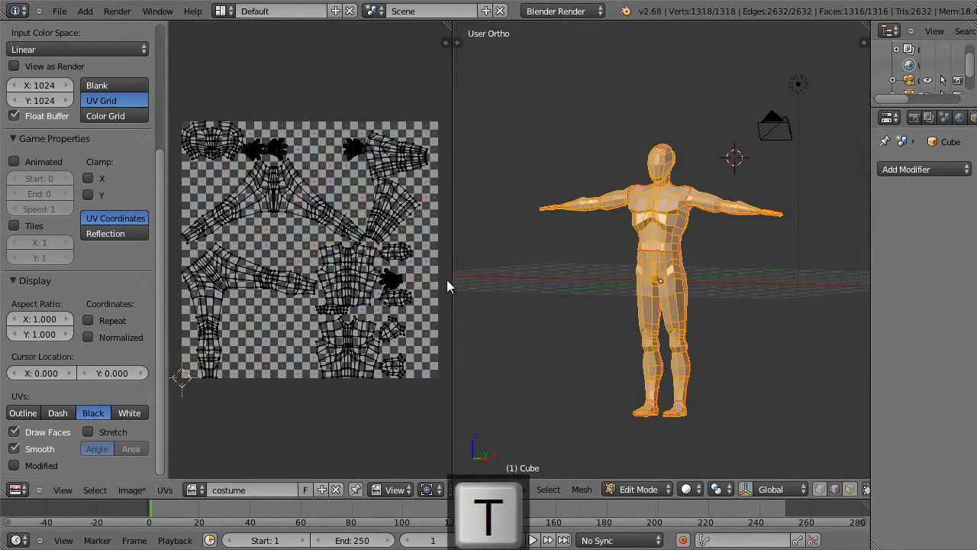
pyautogui.moveTo(451, 277); pyautogui.dragTo(528, 279)
pyautogui.scroll(2, 491, 281)
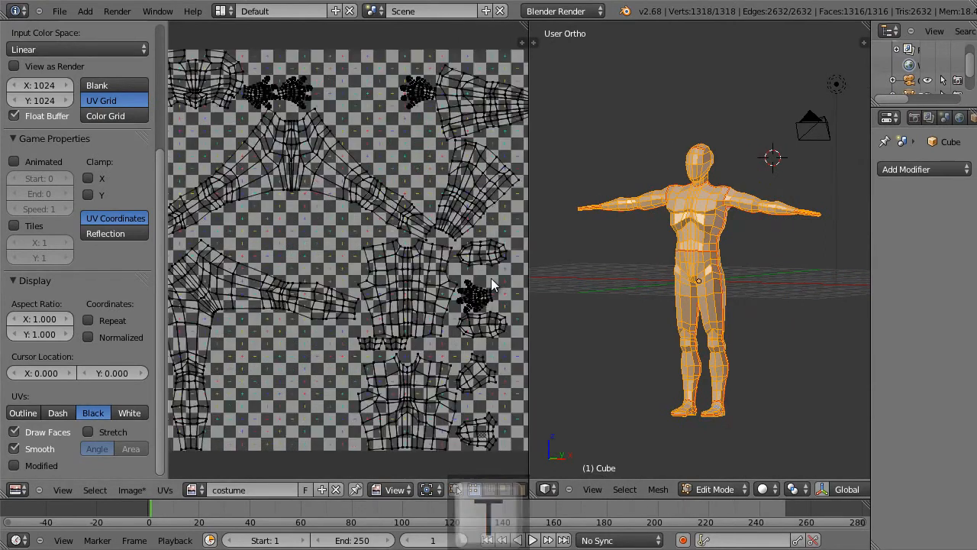
pyautogui.scroll(-1, 490, 278)
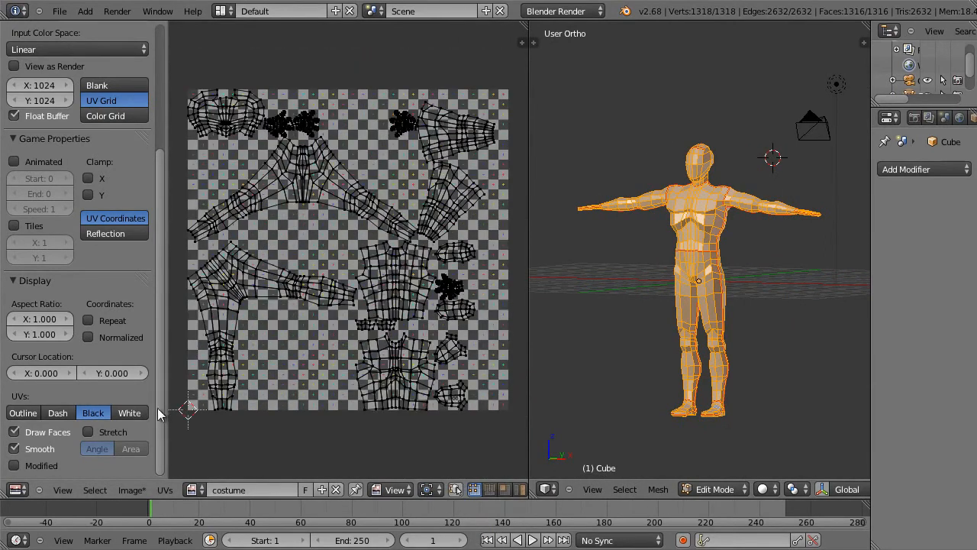
# Step: Turn on the Stretch display for the UVs, set it to Area, and inspect the character's head and shoulders
pyautogui.click(122, 432)
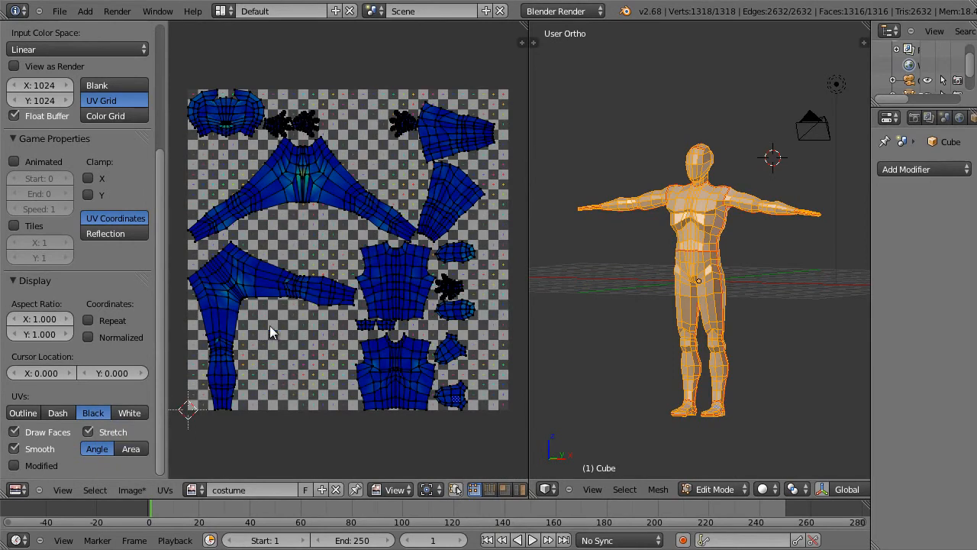
pyautogui.click(128, 451)
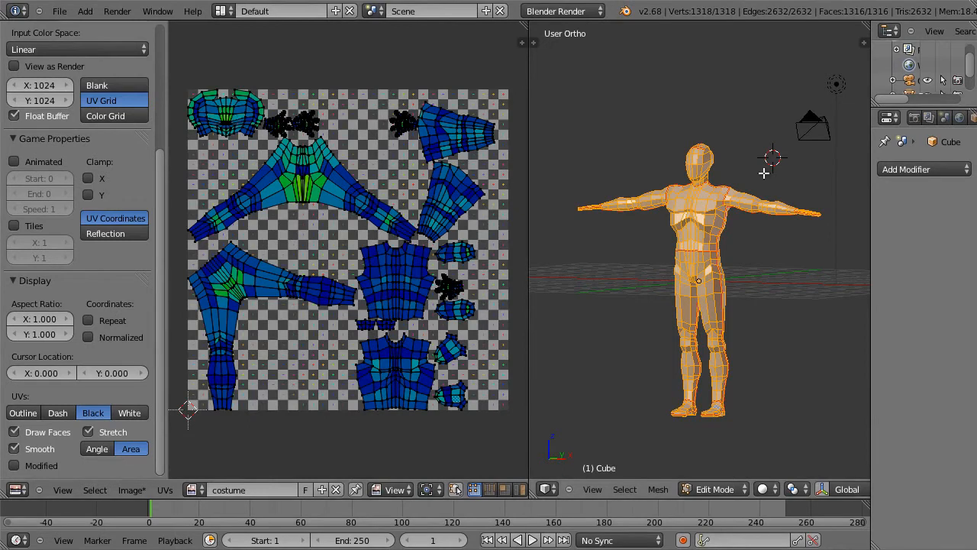
pyautogui.scroll(5, 748, 171)
pyautogui.keyDown('shift'); pyautogui.moveTo(753, 55); pyautogui.dragTo(519, 348, button='middle'); pyautogui.keyUp('shift')
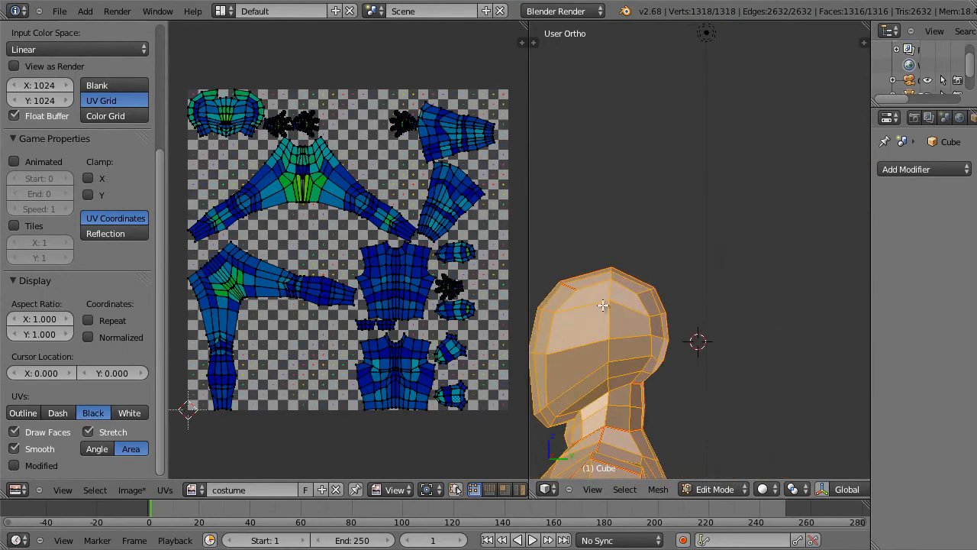
pyautogui.moveTo(628, 310); pyautogui.dragTo(736, 105, button='middle')
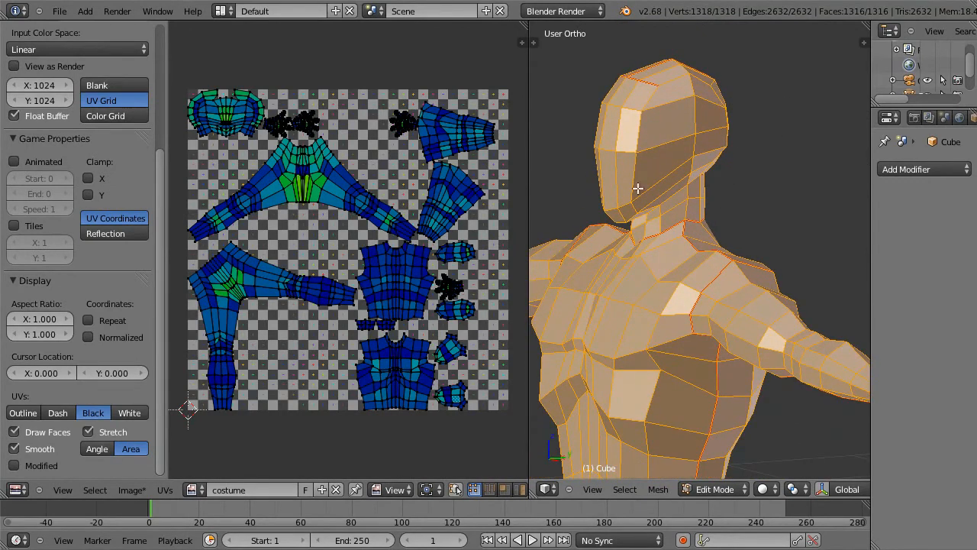
pyautogui.moveTo(748, 245); pyautogui.dragTo(794, 238, button='middle')
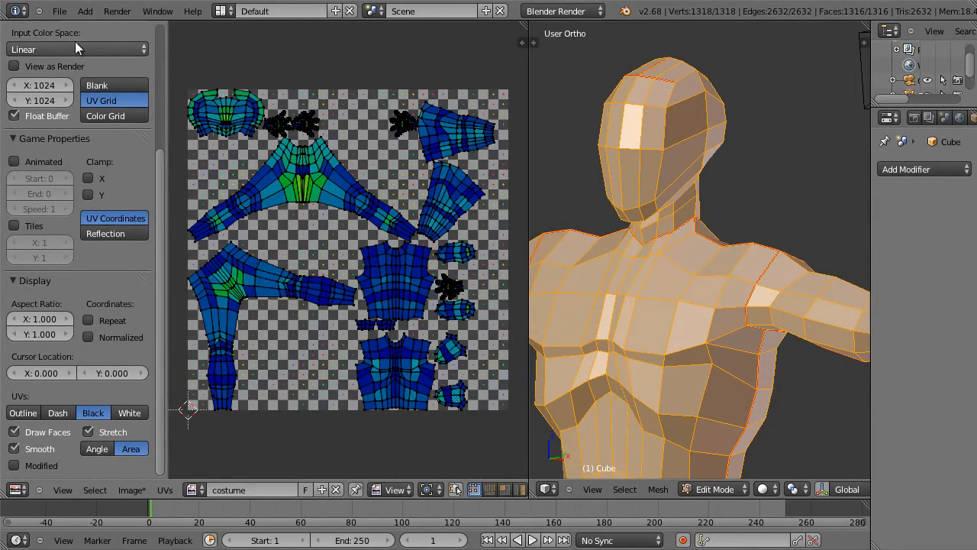
# Step: Save the file to the Desktop under the incremented name hero6.blend
pyautogui.click(65, 11)
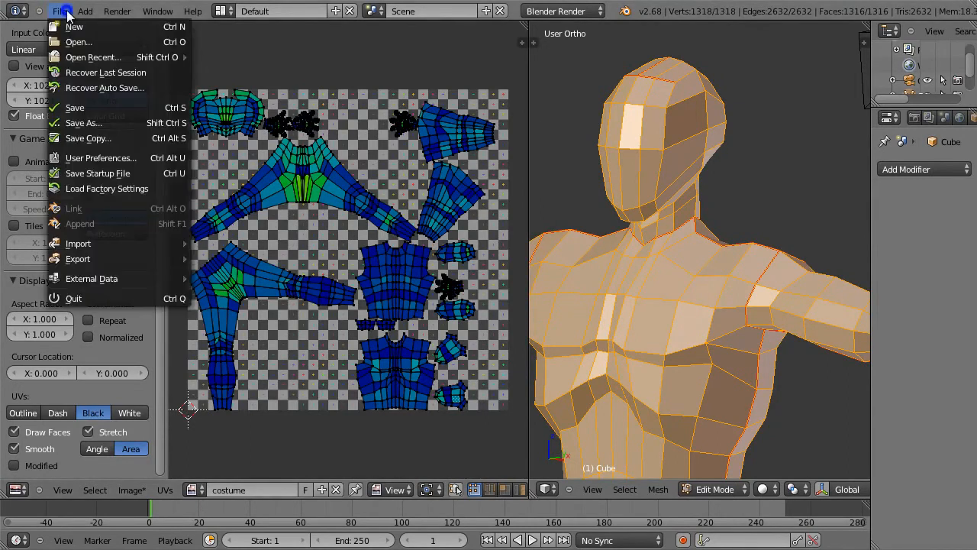
pyautogui.click(173, 122)
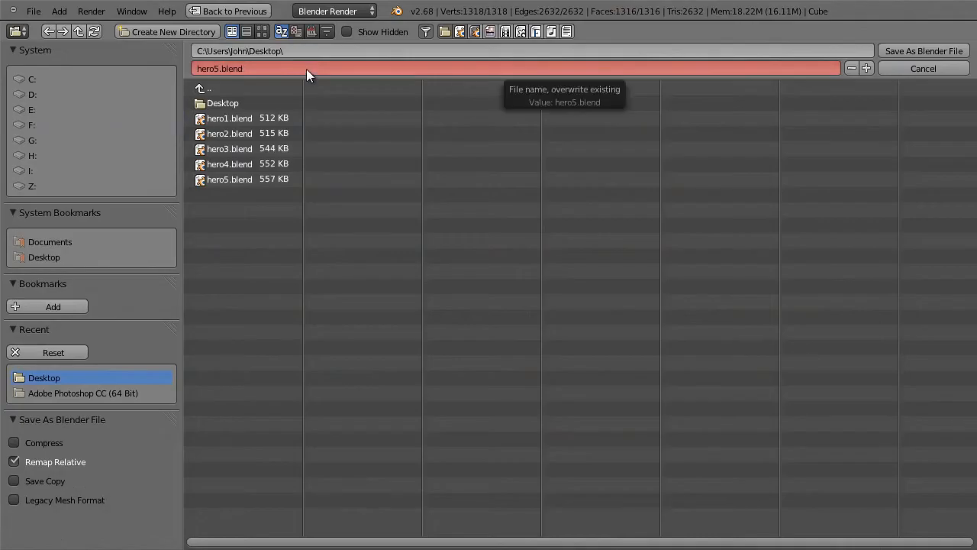
pyautogui.press('KP_Add')
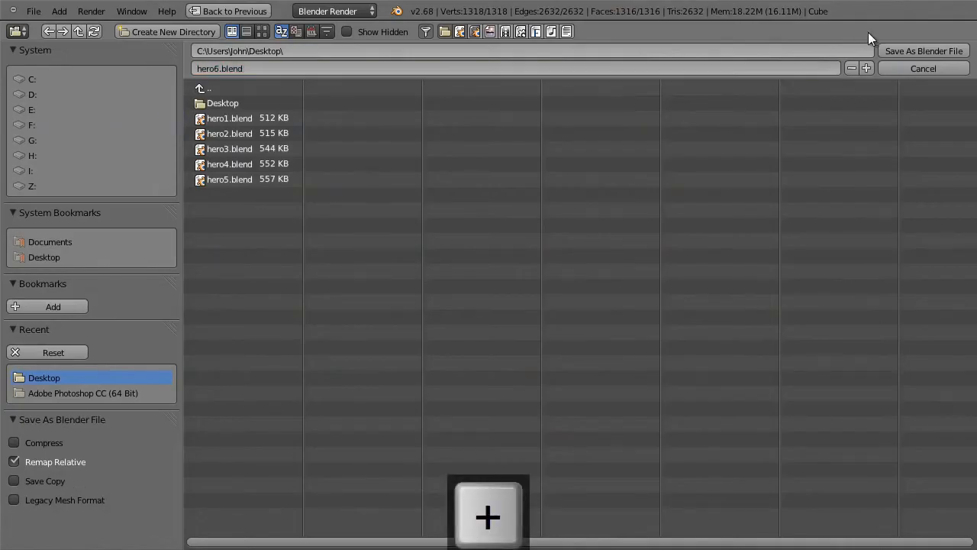
pyautogui.click(894, 48)
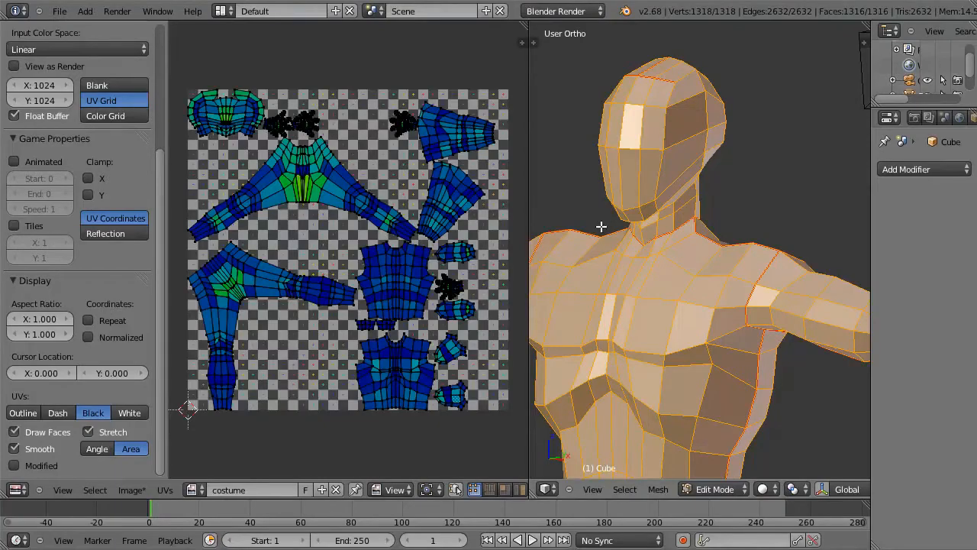
# Step: Merge the UV editor's area into the 3D view so that only the 3D view remains
pyautogui.rightClick(528, 82)
pyautogui.click(561, 81)
pyautogui.click(492, 84)
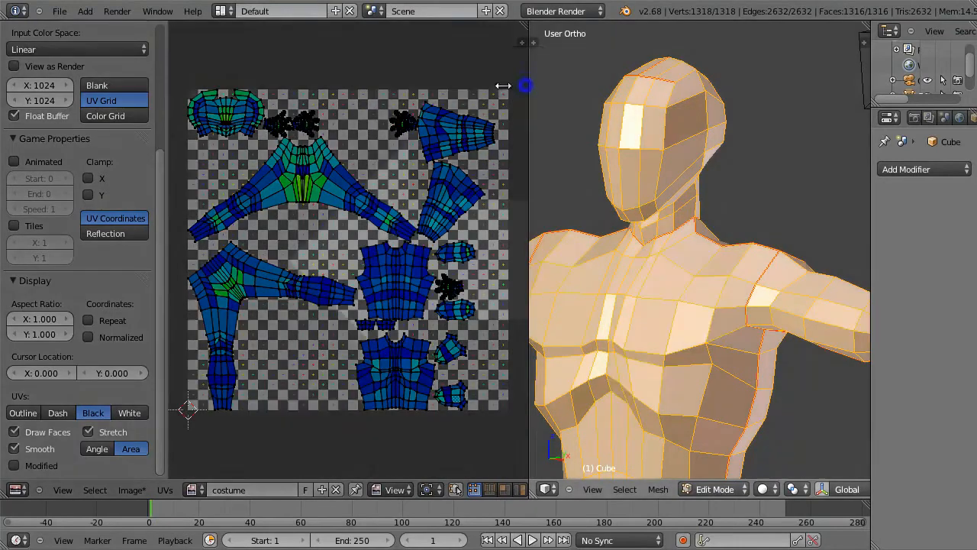
# Step: Delete the vertices of the character's negative X half in front wireframe view, keeping the centre-line vertices
pyautogui.press('KP_Delete')
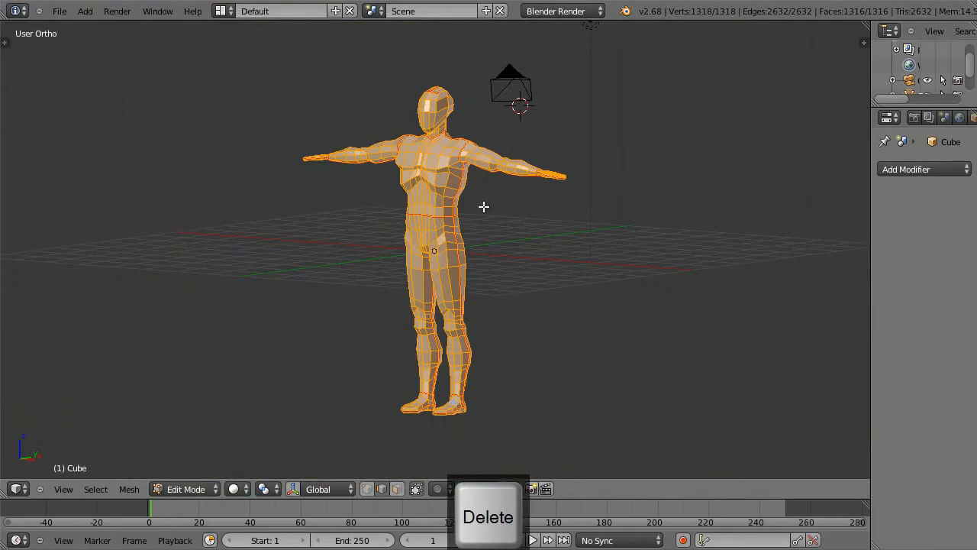
pyautogui.press('KP_1')
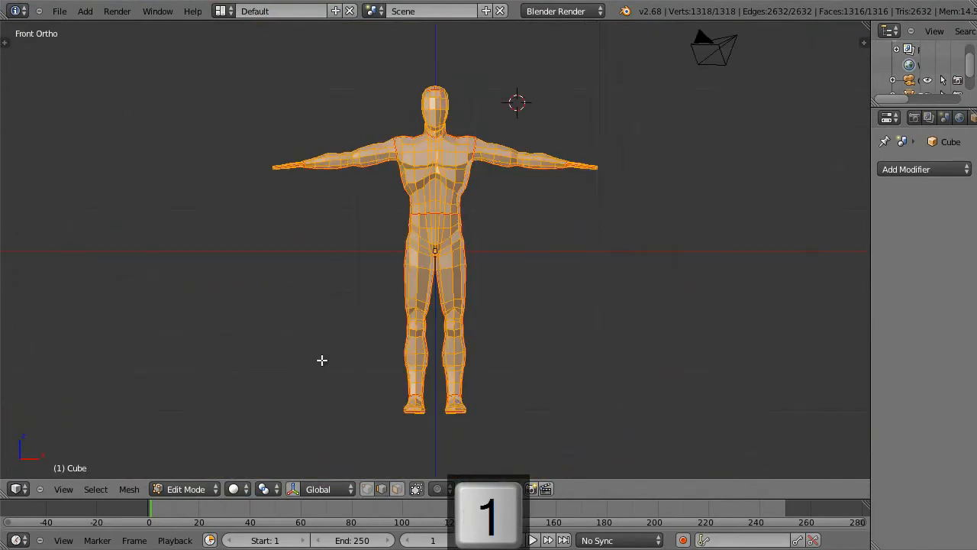
pyautogui.hotkey('ctrl', 'Tab')
pyautogui.click(347, 302)
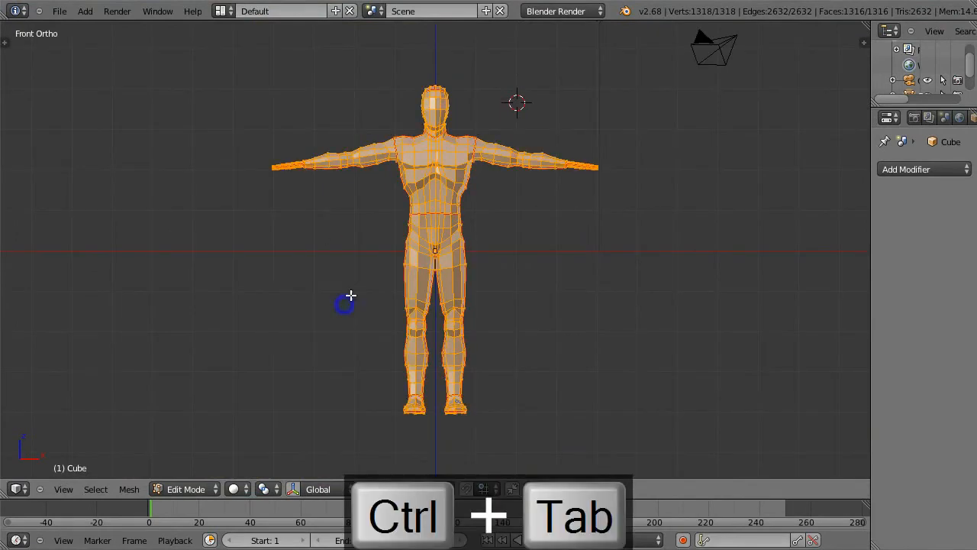
pyautogui.press('z')
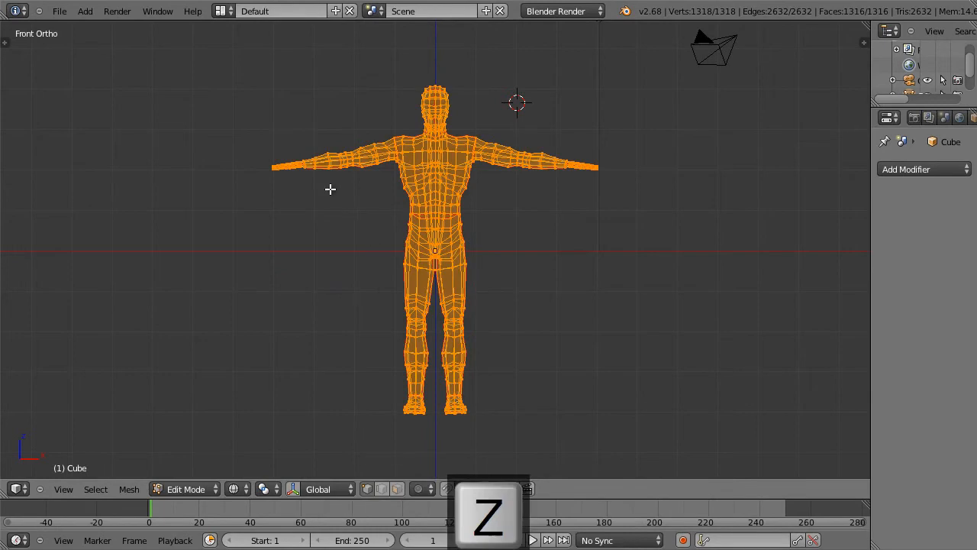
pyautogui.press('a')
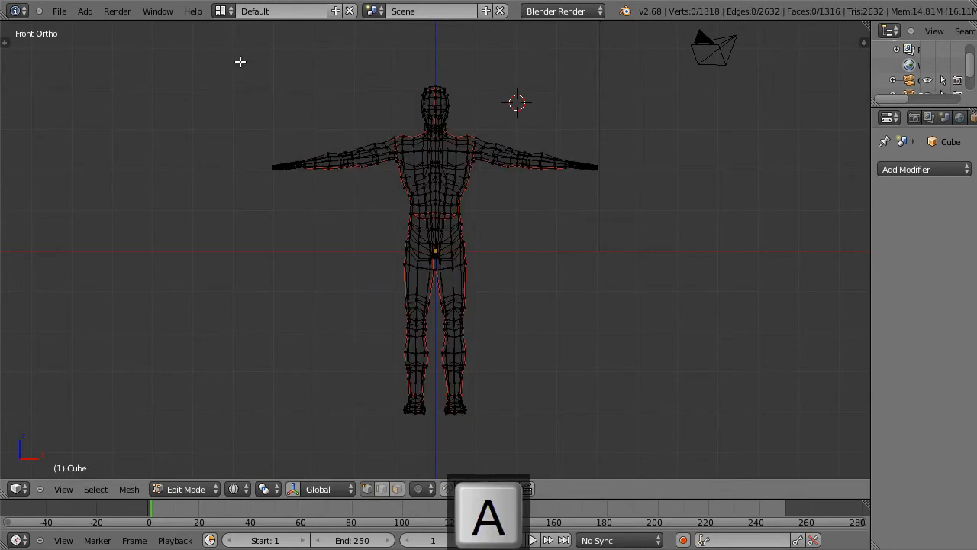
pyautogui.press('b')
pyautogui.moveTo(256, 63); pyautogui.dragTo(434, 450)
pyautogui.press('x')
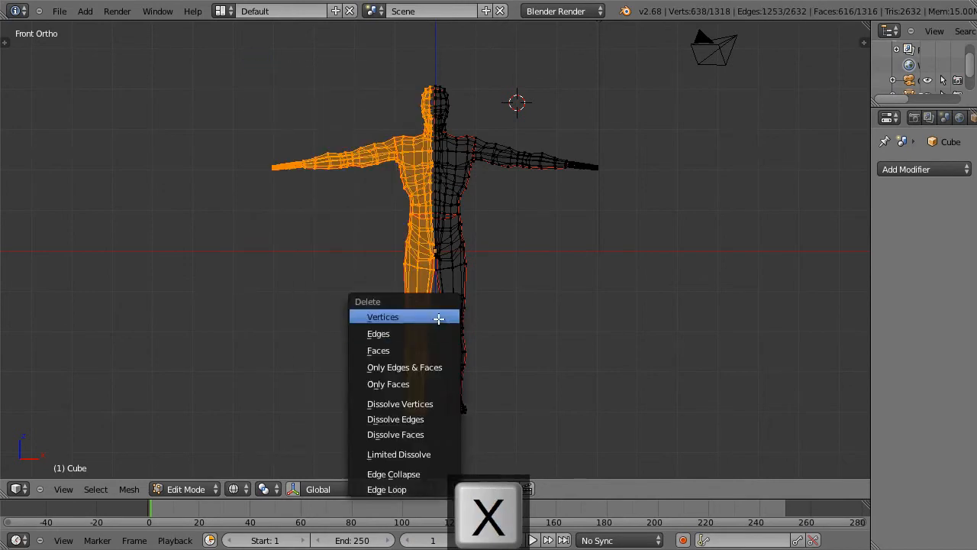
pyautogui.click(440, 318)
# Step: Delete the stray vertex just beyond the centre line at the crotch
pyautogui.rightClick(497, 244)
pyautogui.scroll(7, 514, 239)
pyautogui.press('a')
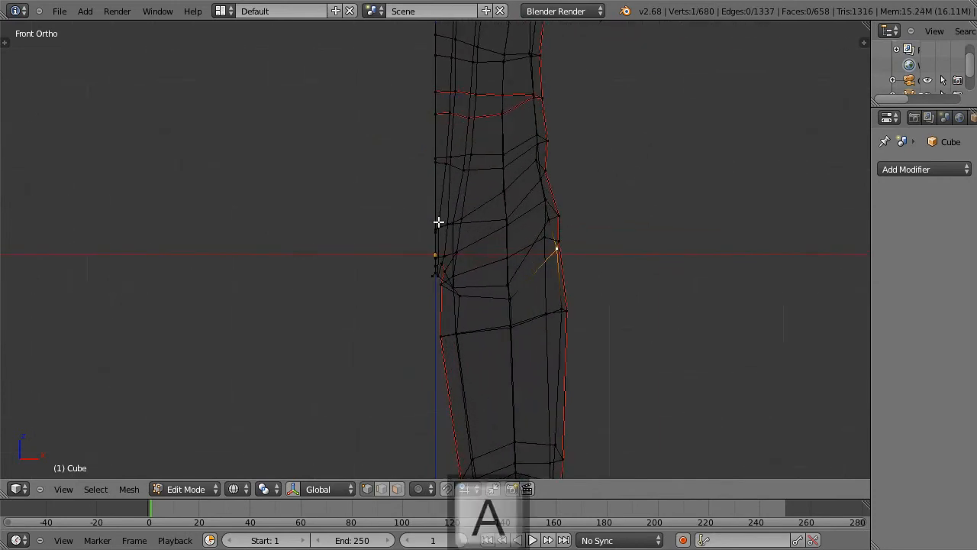
pyautogui.press('b')
pyautogui.moveTo(419, 254); pyautogui.dragTo(431, 295)
pyautogui.press('x')
pyautogui.click(423, 297)
pyautogui.scroll(-7, 602, 267)
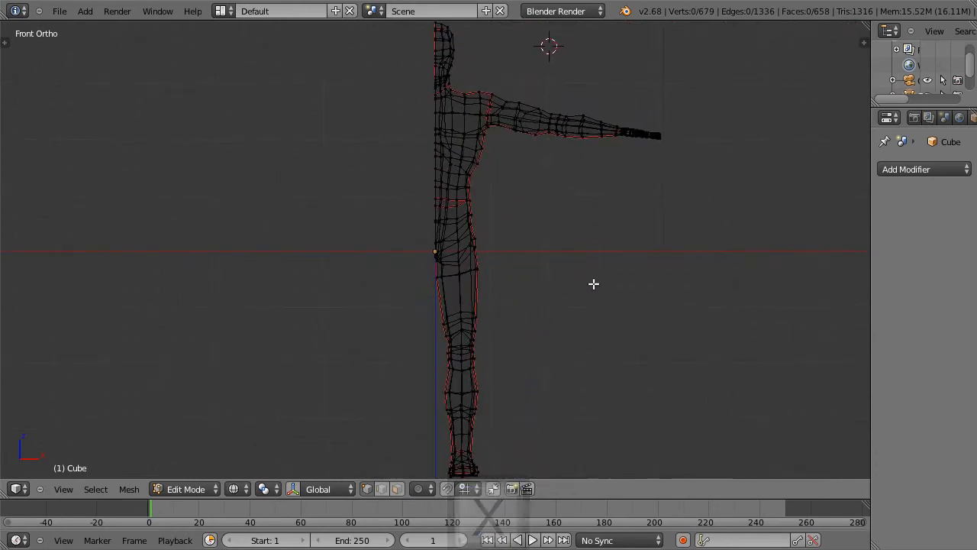
# Step: Add a Mirror modifier to the half body with Clipping enabled and its result shown on the editing cage
pyautogui.click(907, 169)
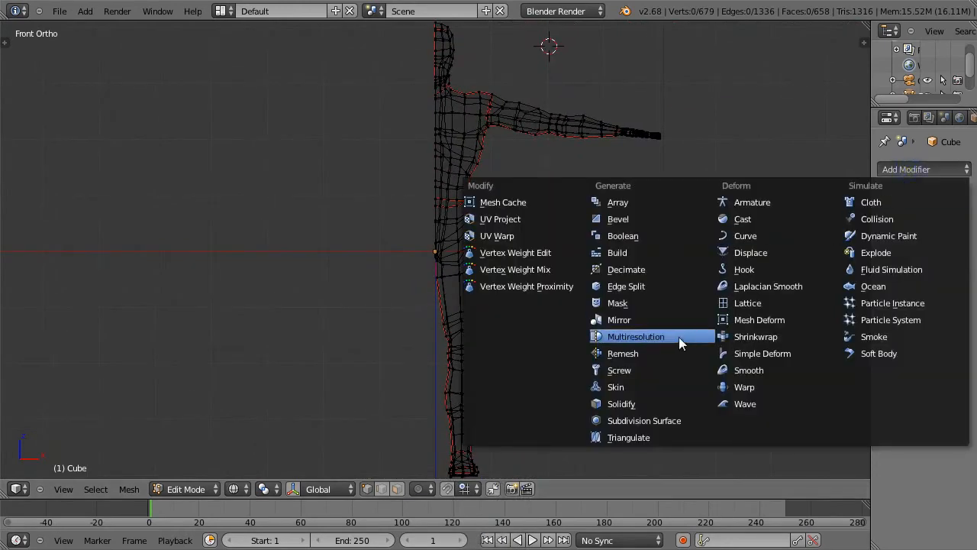
pyautogui.click(666, 320)
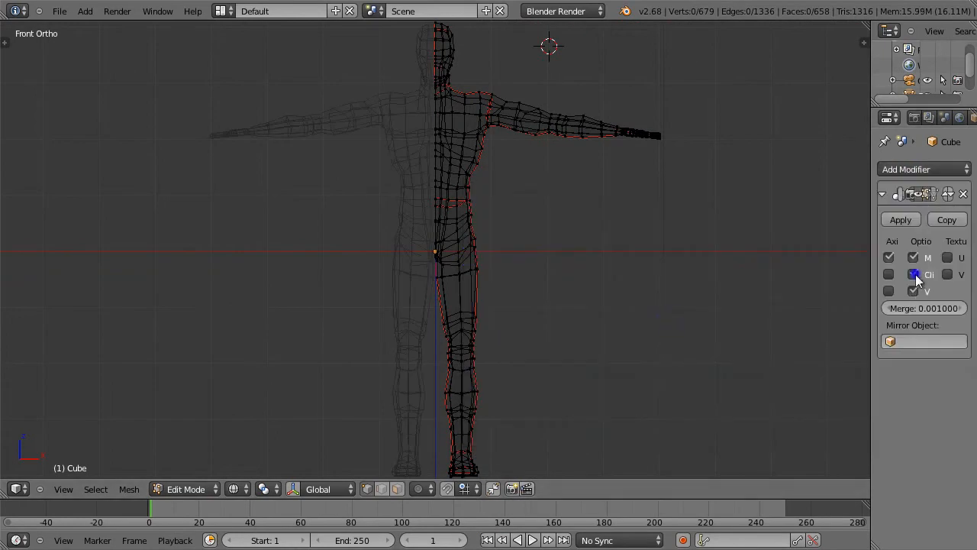
pyautogui.click(933, 193)
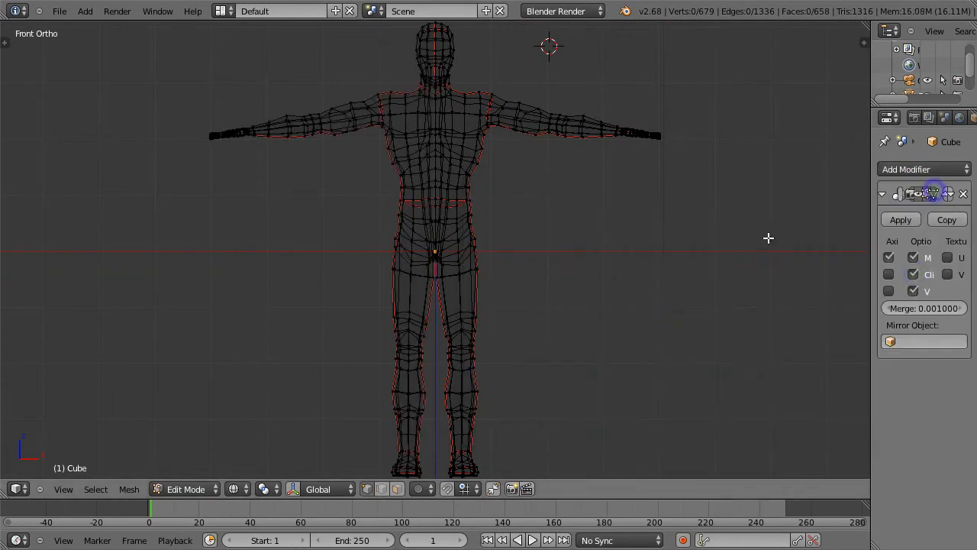
# Step: Maximize the 3D view with solid shading and frame the character's head in the right orthographic view
pyautogui.hotkey('shift', 'space')
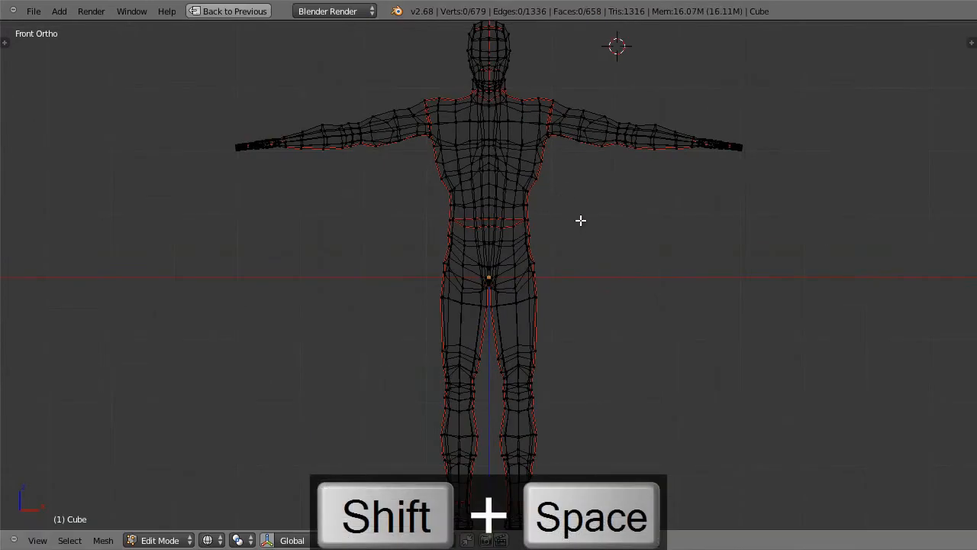
pyautogui.press('z')
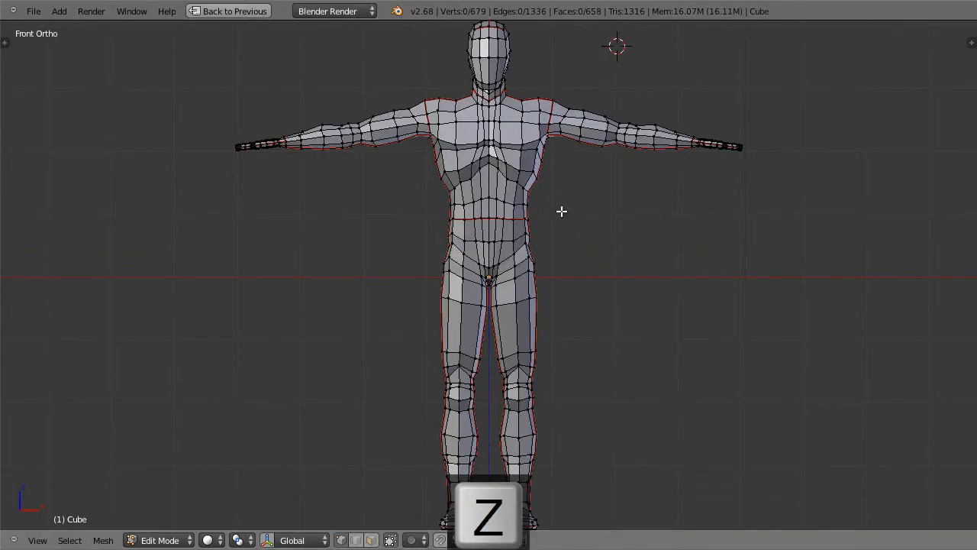
pyautogui.press('KP_3')
pyautogui.keyDown('shift'); pyautogui.moveTo(578, 132); pyautogui.dragTo(561, 272, button='middle'); pyautogui.keyUp('shift')
pyautogui.hotkey('shift', 'space')
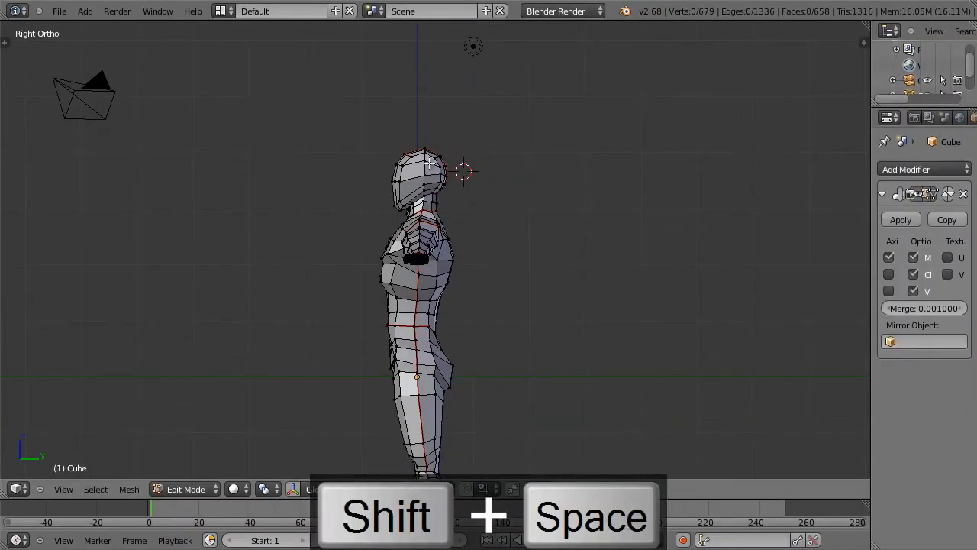
pyautogui.hotkey('shift', 'space')
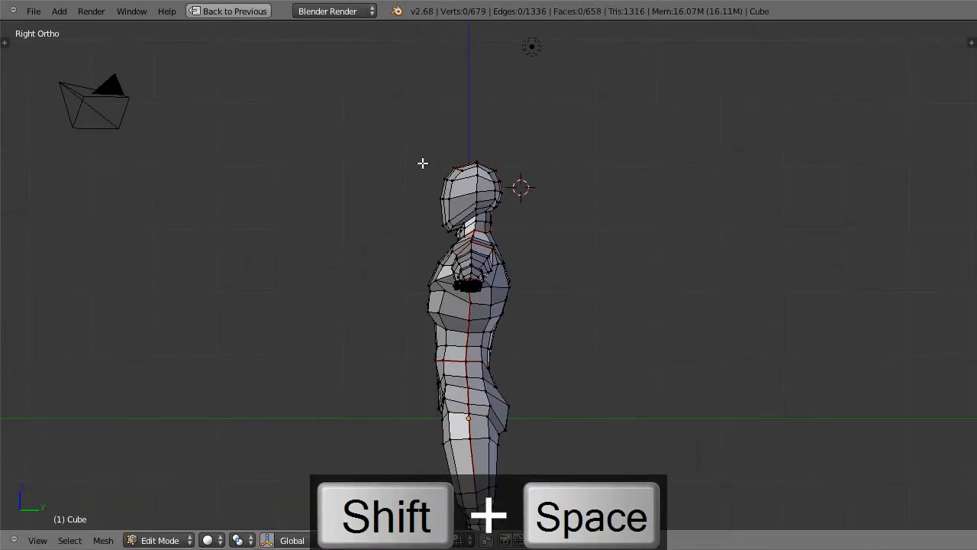
pyautogui.hotkey('shift', 'b')
pyautogui.moveTo(420, 148); pyautogui.dragTo(526, 249)
pyautogui.keyDown('shift'); pyautogui.moveTo(626, 374); pyautogui.dragTo(599, 326, button='middle'); pyautogui.keyUp('shift')
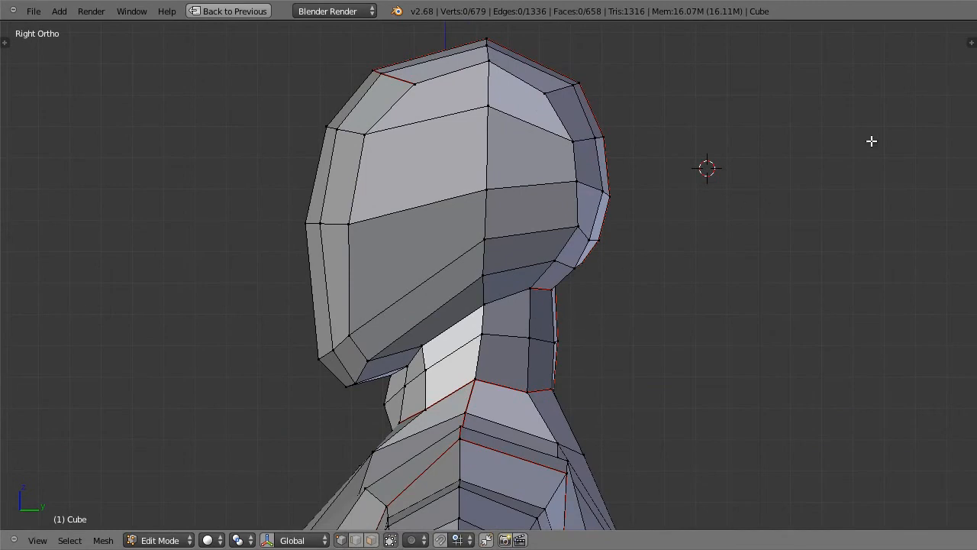
# Step: Turn on the Grease Pencil display for the 3D view and delete the current layer's old drawing frame
pyautogui.click(971, 42)
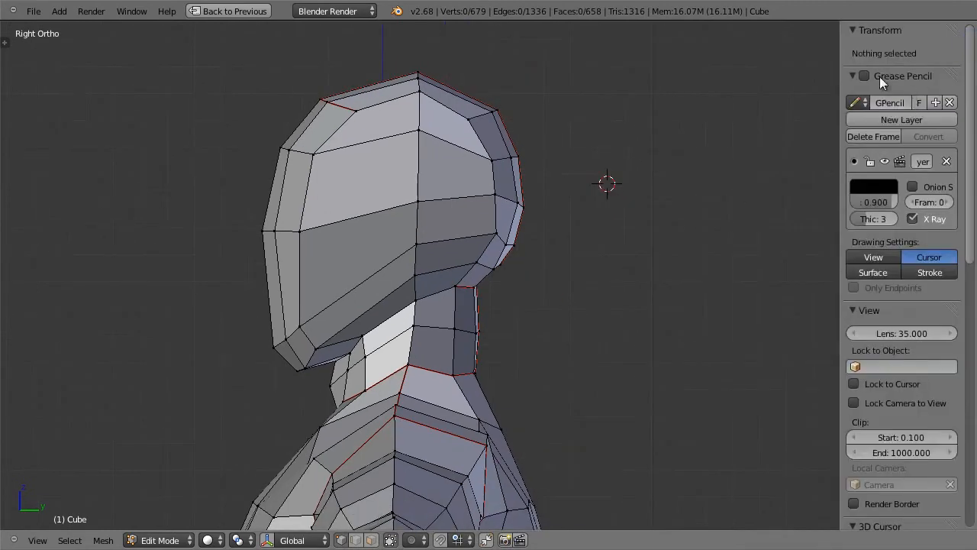
pyautogui.click(885, 76)
pyautogui.click(884, 75)
pyautogui.click(864, 75)
pyautogui.click(878, 136)
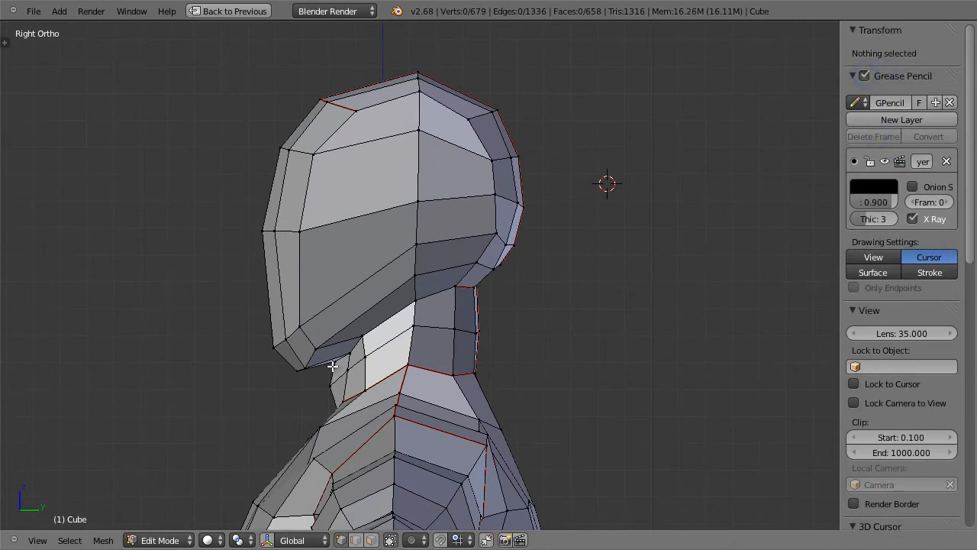
# Step: Sketch two freehand guide strokes from the jaw up the side of the head, and delete that drawing frame
pyautogui.press('c')
pyautogui.moveTo(298, 365); pyautogui.dragTo(327, 336)
pyautogui.moveTo(364, 229)
pyautogui.mouseDown()
pyautogui.moveTo(372, 158)
pyautogui.moveTo(355, 108)
pyautogui.mouseUp()
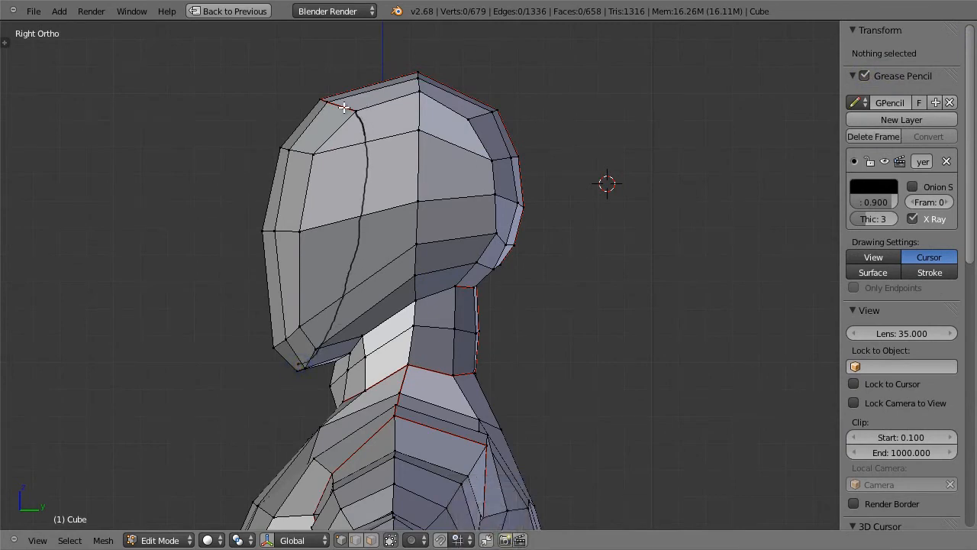
pyautogui.moveTo(361, 333)
pyautogui.mouseDown()
pyautogui.moveTo(384, 279)
pyautogui.moveTo(404, 129)
pyautogui.mouseUp()
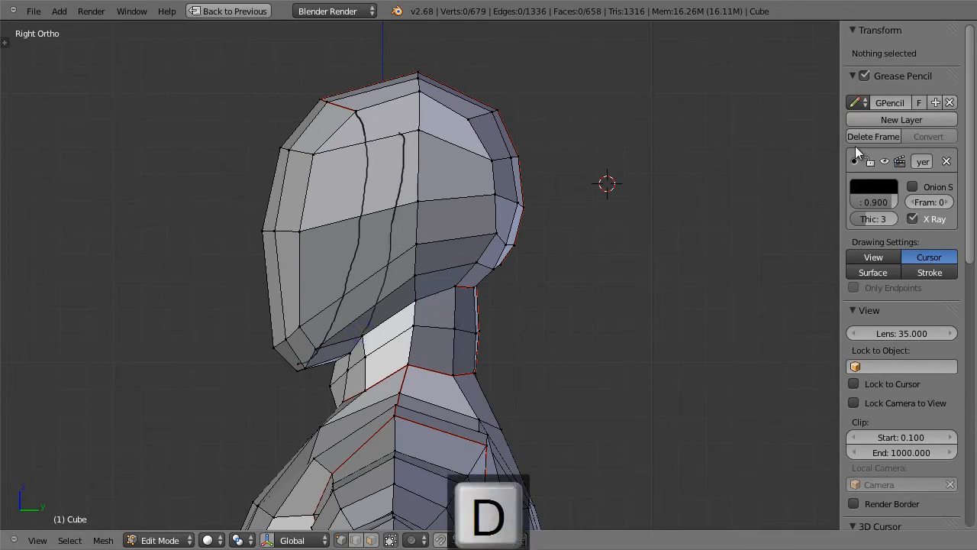
pyautogui.click(870, 137)
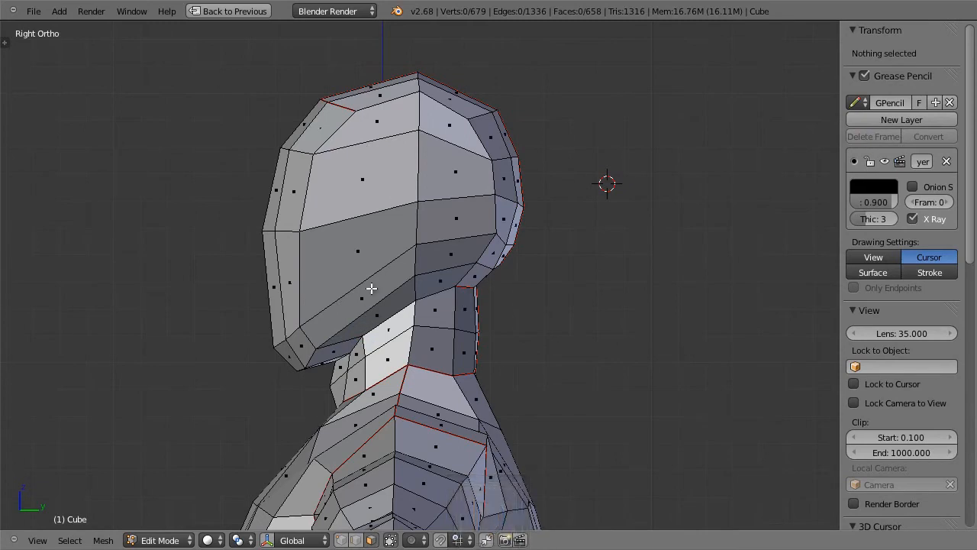
# Step: Delete the five large faces on the side of the head, between the face strip and the head's middle edge line
pyautogui.click(377, 311)
pyautogui.keyDown('shift'); pyautogui.click(364, 257); pyautogui.keyUp('shift')
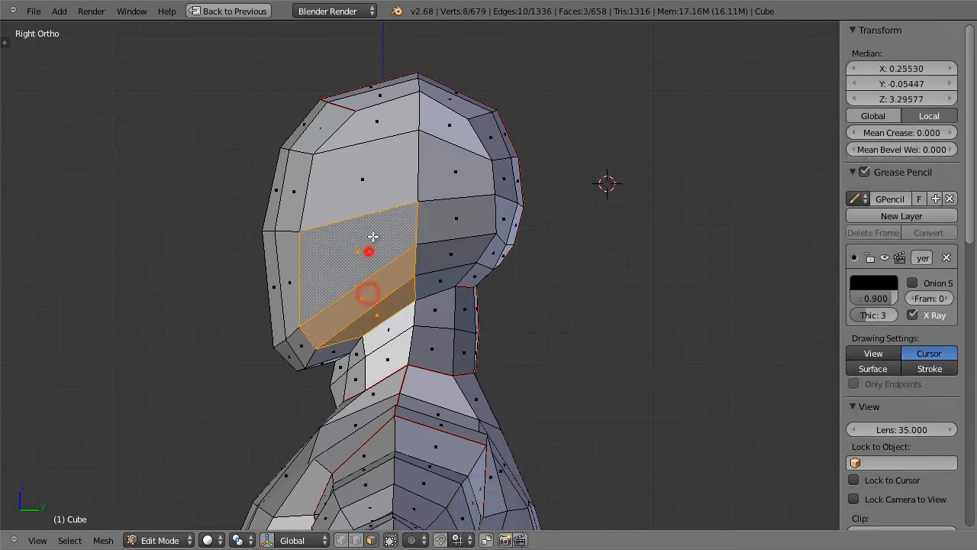
pyautogui.keyDown('shift'); pyautogui.click(382, 186); pyautogui.keyUp('shift')
pyautogui.keyDown('shift'); pyautogui.click(382, 129); pyautogui.keyUp('shift')
pyautogui.press('x')
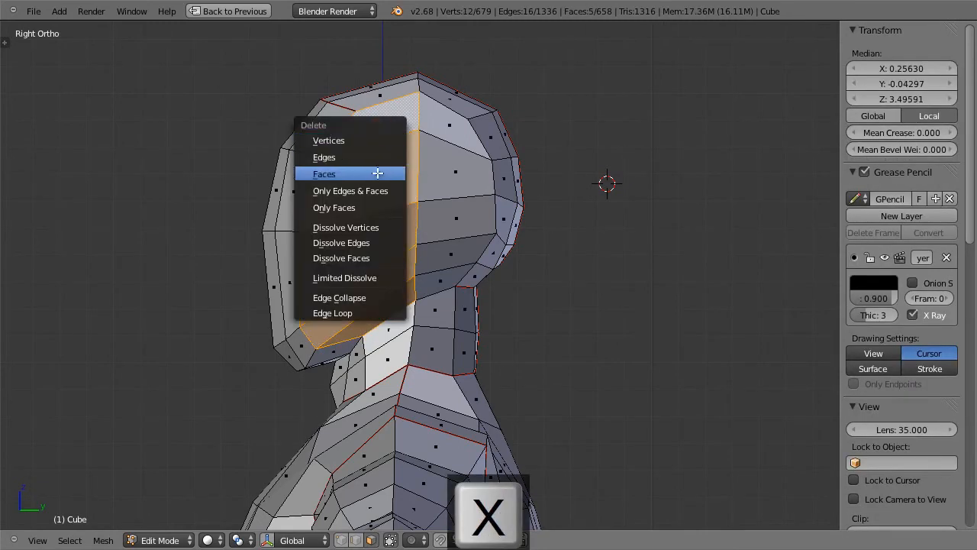
pyautogui.click(375, 171)
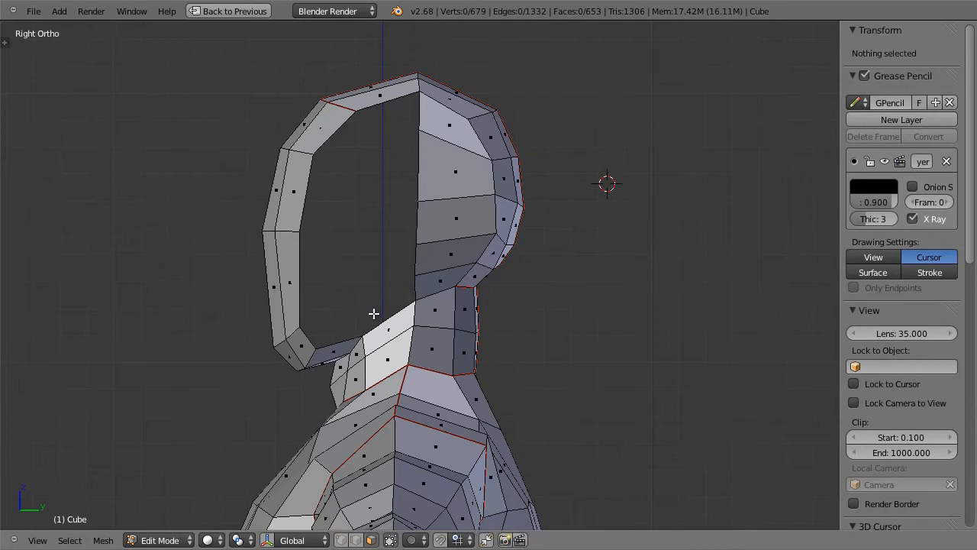
# Step: Add two edge loops across the front face strip, one below and one above the eye-level edge
pyautogui.click(340, 540)
pyautogui.hotkey('ctrl', 'r')
pyautogui.click(288, 281)
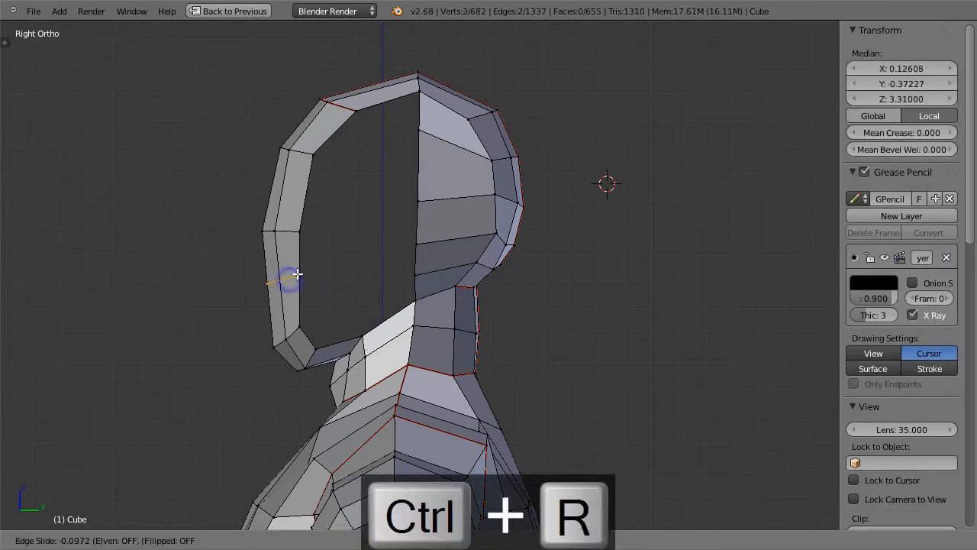
pyautogui.click(297, 272)
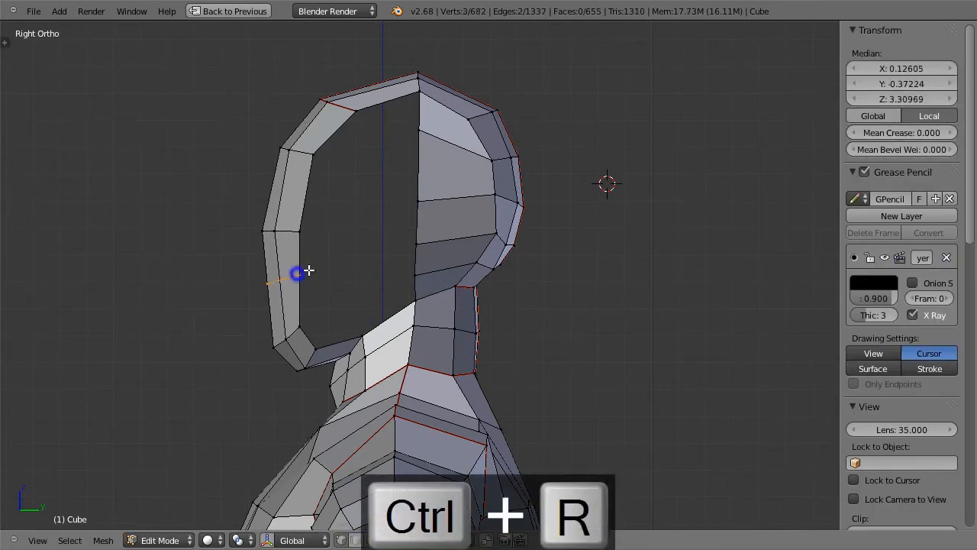
pyautogui.hotkey('ctrl', 'r')
pyautogui.click(302, 184)
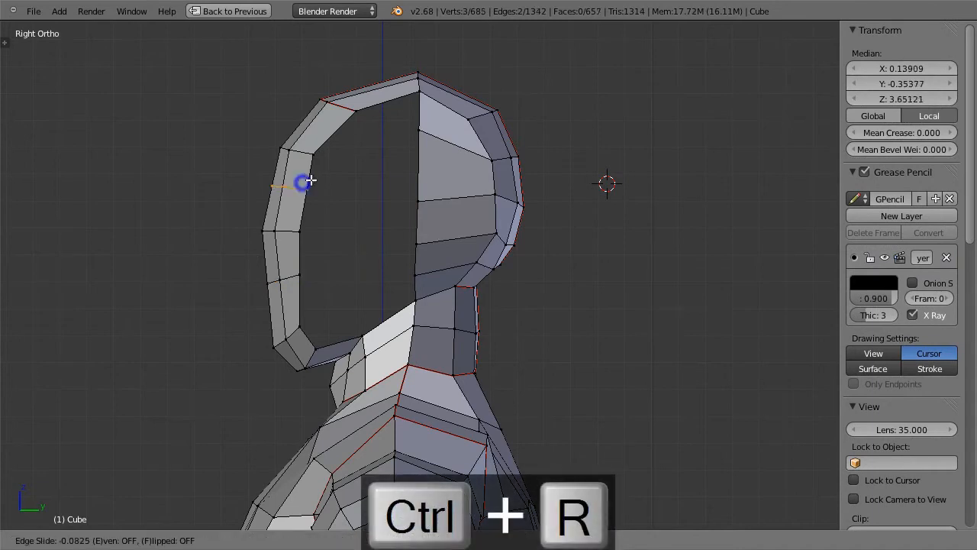
pyautogui.click(308, 183)
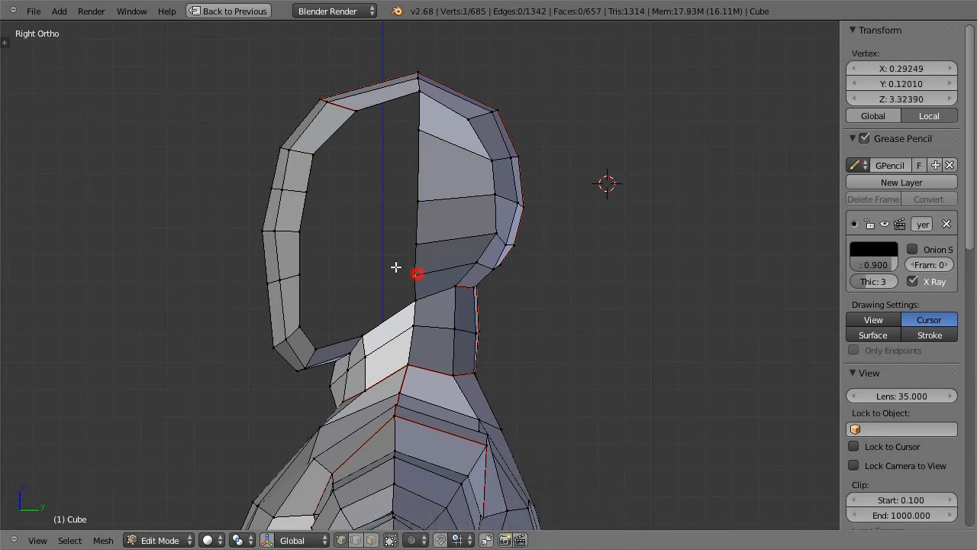
# Step: Bridge the side opening at cheek and eye level with two stacked quads joining the face strip to the back half of the head
pyautogui.rightClick(303, 275)
pyautogui.rightClick(296, 234)
pyautogui.keyDown('shift'); pyautogui.rightClick(414, 244); pyautogui.keyUp('shift')
pyautogui.press('f')
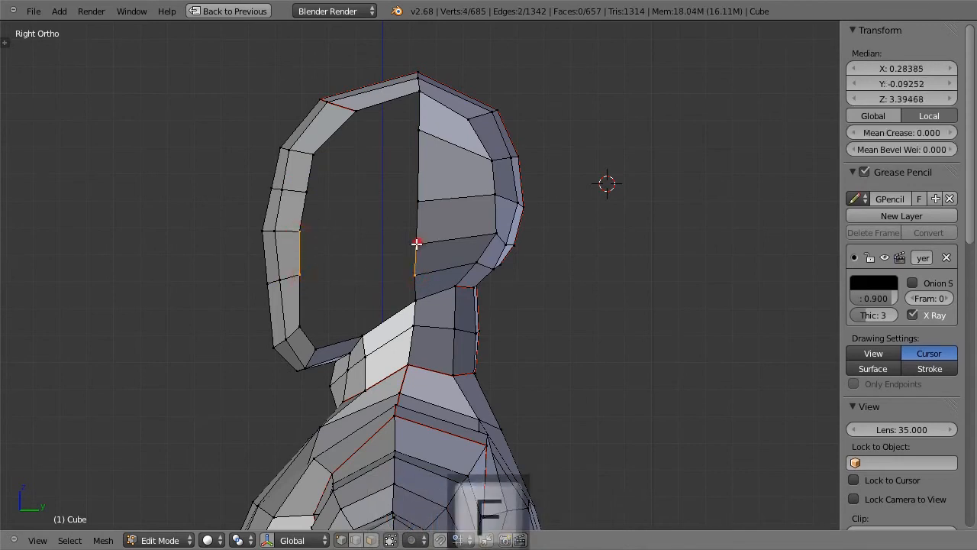
pyautogui.rightClick(306, 192)
pyautogui.keyDown('shift'); pyautogui.rightClick(418, 201); pyautogui.keyUp('shift')
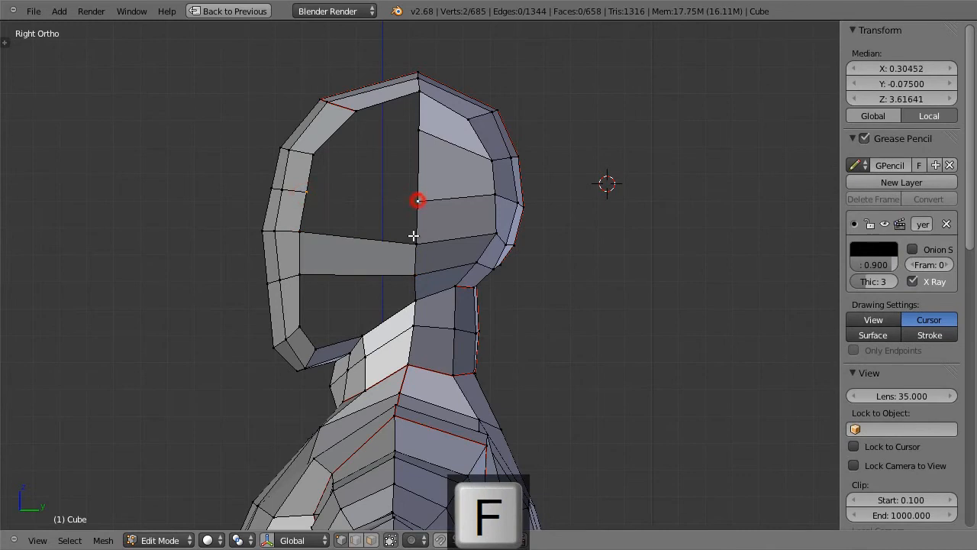
pyautogui.keyDown('shift'); pyautogui.rightClick(417, 243); pyautogui.keyUp('shift')
pyautogui.keyDown('shift'); pyautogui.rightClick(298, 231); pyautogui.keyUp('shift')
pyautogui.press('f')
# Step: Fill a third quad at temple level above the others, and lower its rear upper vertex to level the top edge
pyautogui.rightClick(311, 155)
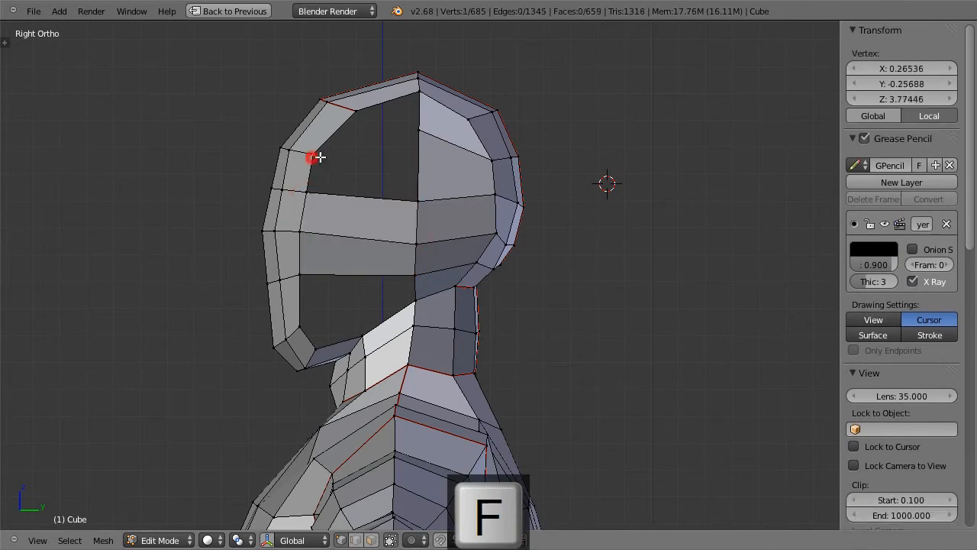
pyautogui.keyDown('shift'); pyautogui.rightClick(418, 130); pyautogui.keyUp('shift')
pyautogui.keyDown('shift'); pyautogui.rightClick(418, 201); pyautogui.keyUp('shift')
pyautogui.keyDown('shift'); pyautogui.rightClick(307, 193); pyautogui.keyUp('shift')
pyautogui.press('f')
pyautogui.rightClick(418, 131)
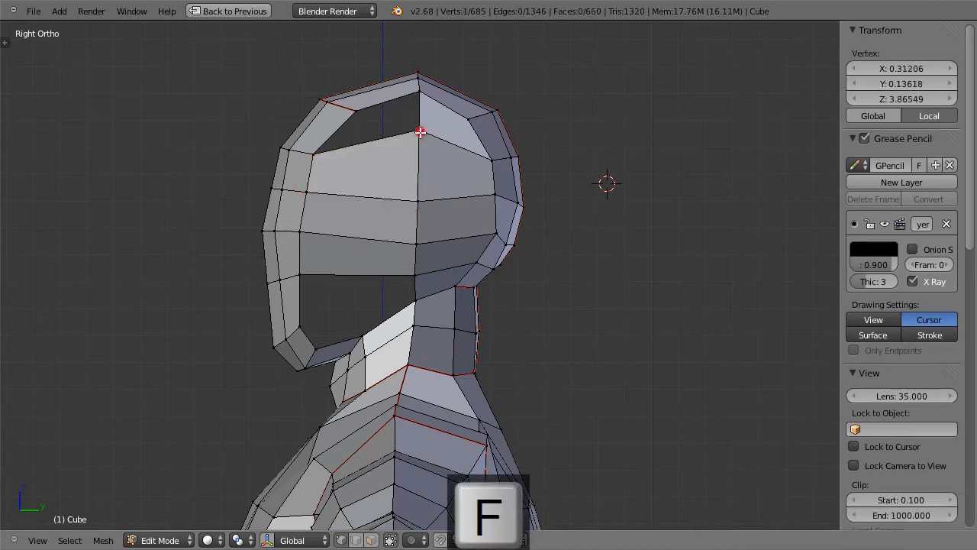
pyautogui.press('g')
pyautogui.click(420, 151)
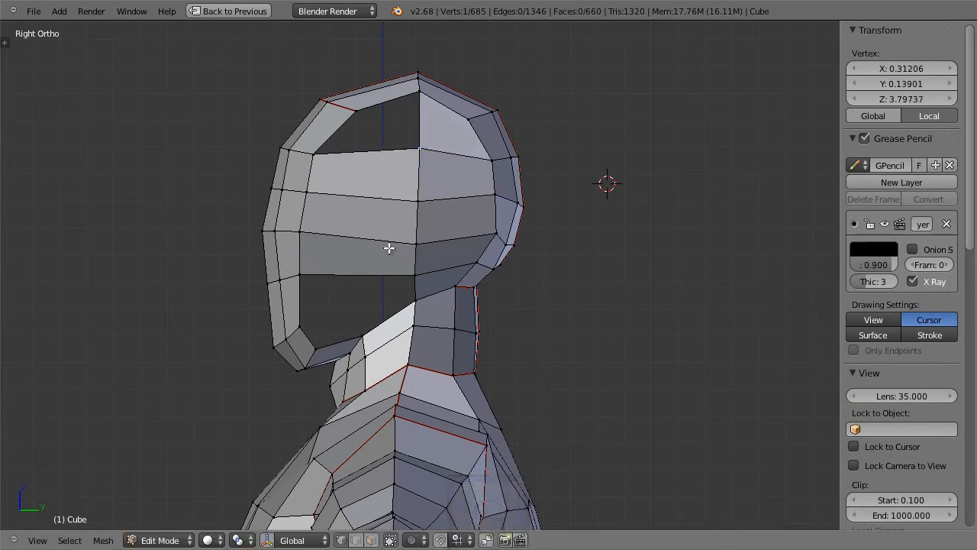
# Step: Cut a vertical edge loop through the three new side faces and fill a quad from its lower end to the jaw corner
pyautogui.hotkey('ctrl', 'r')
pyautogui.click(347, 250)
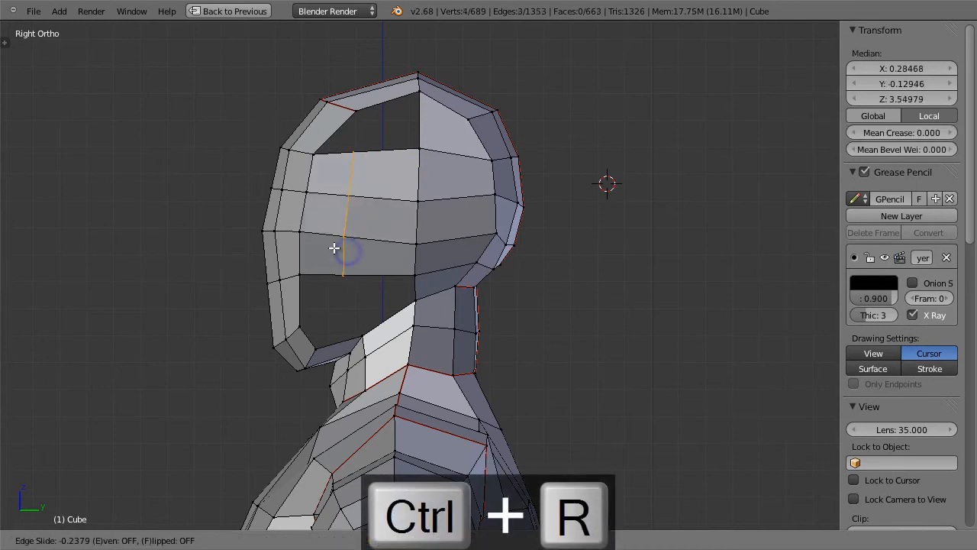
pyautogui.click(343, 249)
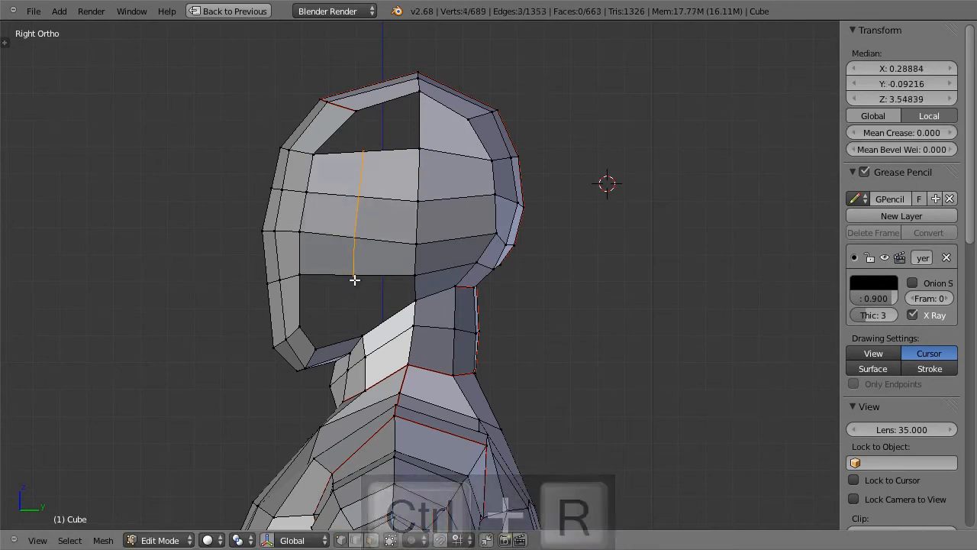
pyautogui.rightClick(354, 279)
pyautogui.keyDown('shift'); pyautogui.rightClick(313, 343); pyautogui.keyUp('shift')
pyautogui.keyDown('shift'); pyautogui.rightClick(296, 326); pyautogui.keyUp('shift')
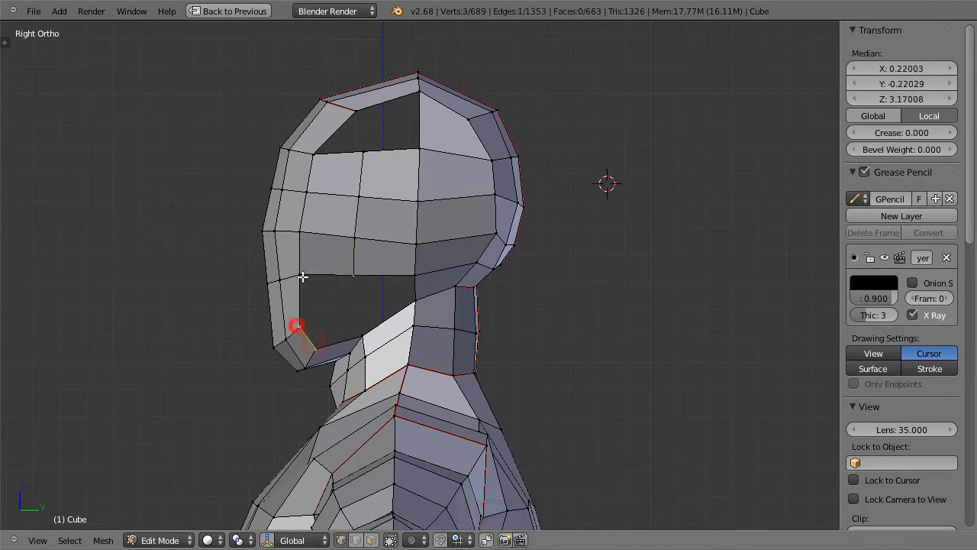
pyautogui.press('f')
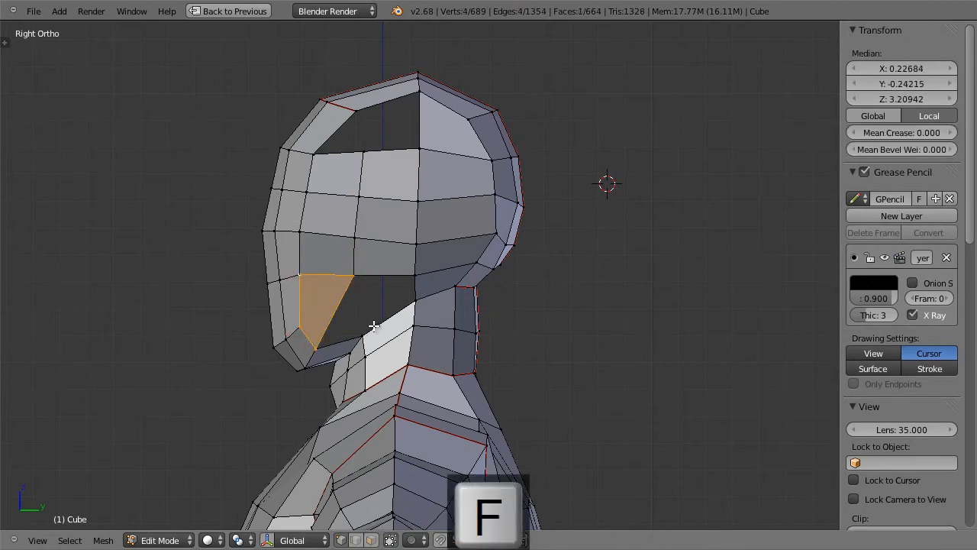
# Step: Slide the vertical side loop slightly towards the face and add a second vertical loop behind it
pyautogui.keyDown('alt'); pyautogui.rightClick(356, 243); pyautogui.keyUp('alt')
pyautogui.press('g')
pyautogui.press('g')
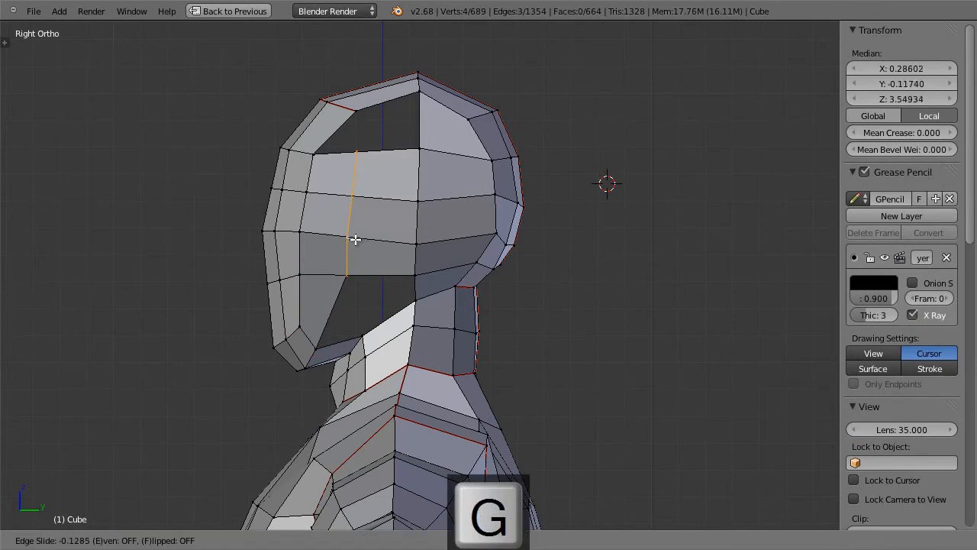
pyautogui.click(355, 236)
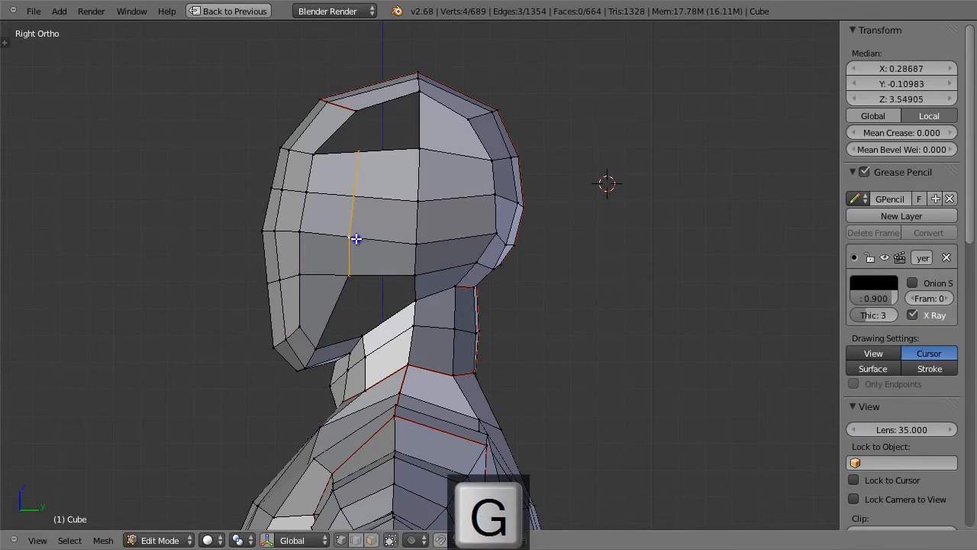
pyautogui.rightClick(360, 330)
pyautogui.hotkey('ctrl', 'r')
pyautogui.click(387, 256)
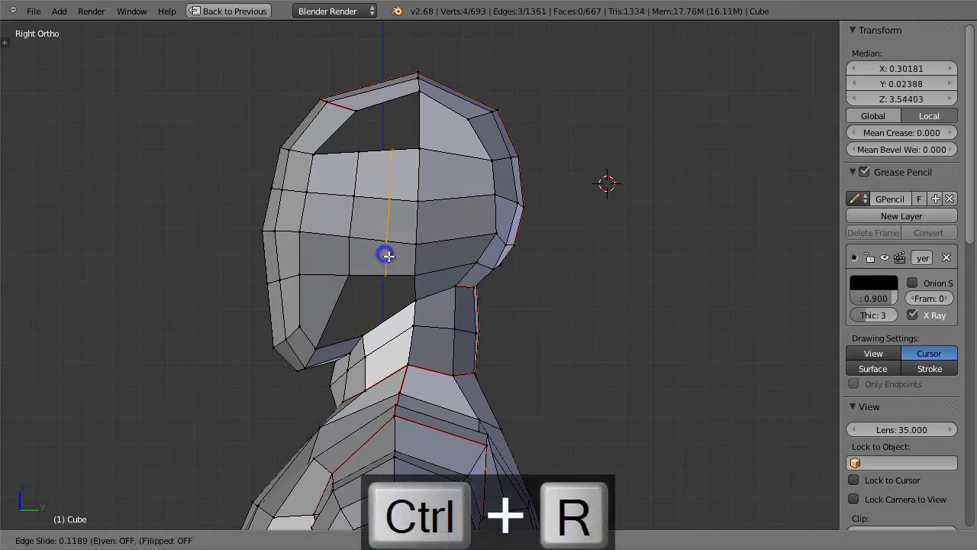
pyautogui.click(386, 256)
# Step: Fill the remaining opening above the jaw and neck with two quads
pyautogui.rightClick(362, 330)
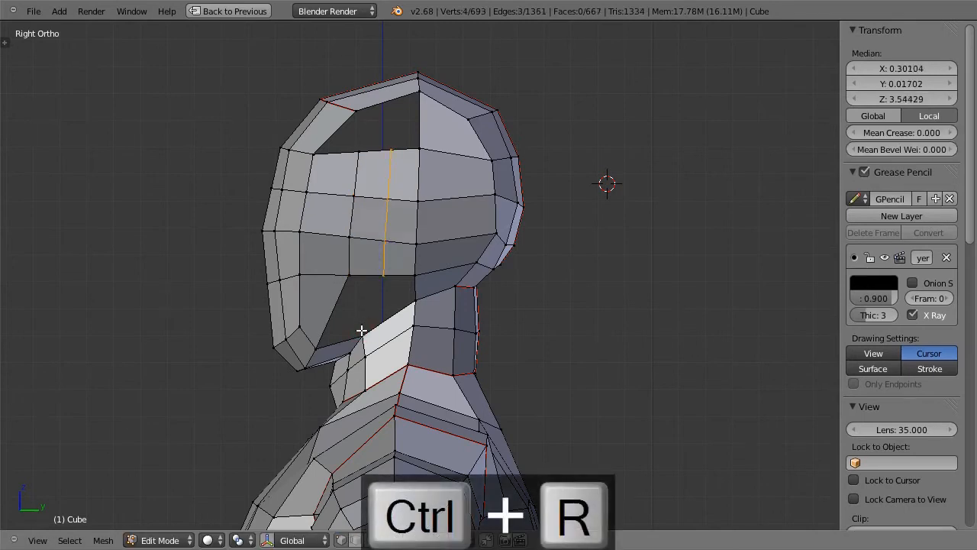
pyautogui.keyDown('shift'); pyautogui.rightClick(382, 275); pyautogui.keyUp('shift')
pyautogui.keyDown('shift'); pyautogui.rightClick(348, 274); pyautogui.keyUp('shift')
pyautogui.keyDown('shift'); pyautogui.rightClick(316, 343); pyautogui.keyUp('shift')
pyautogui.press('f')
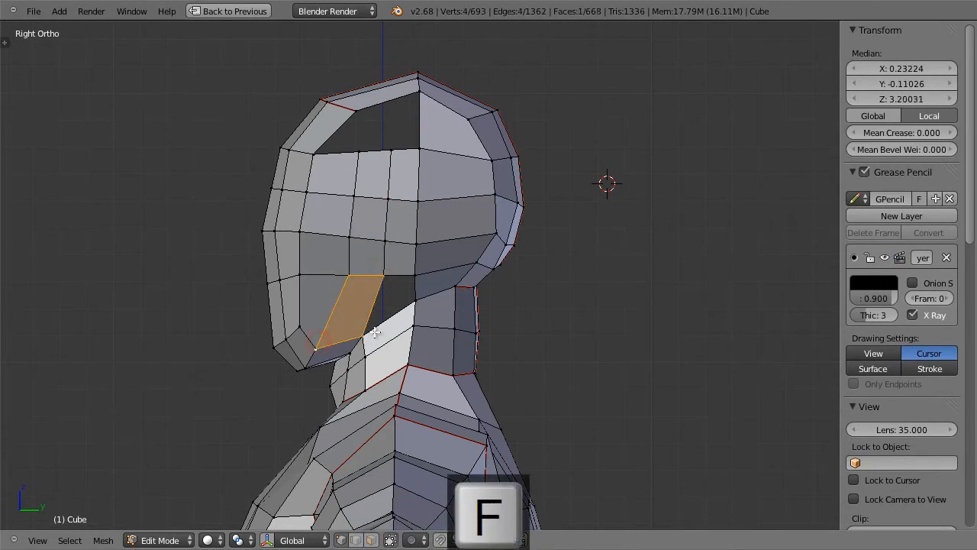
pyautogui.rightClick(379, 326)
pyautogui.press('f')
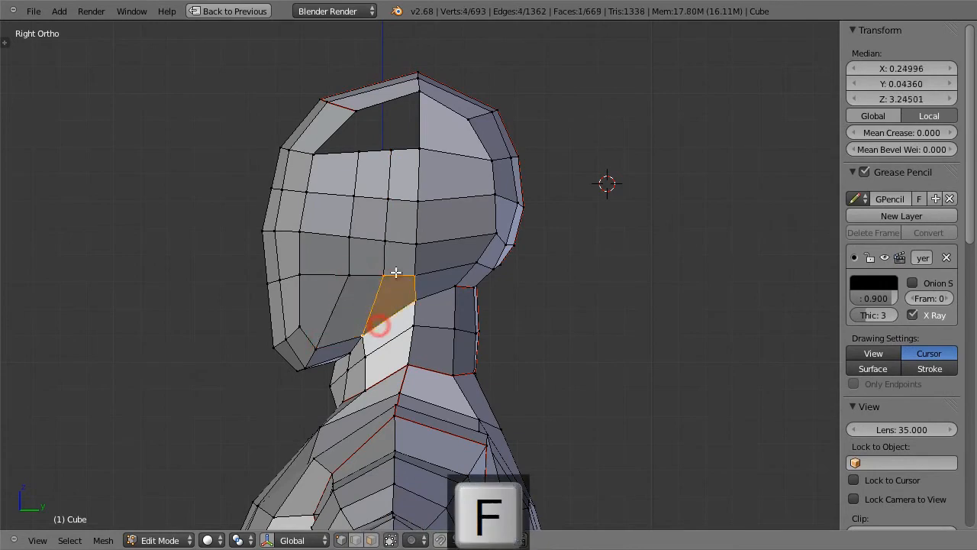
# Step: Lower the middle vertex on the temple opening's bottom edge and fill the front part of the opening with a quad
pyautogui.rightClick(359, 156)
pyautogui.press('g')
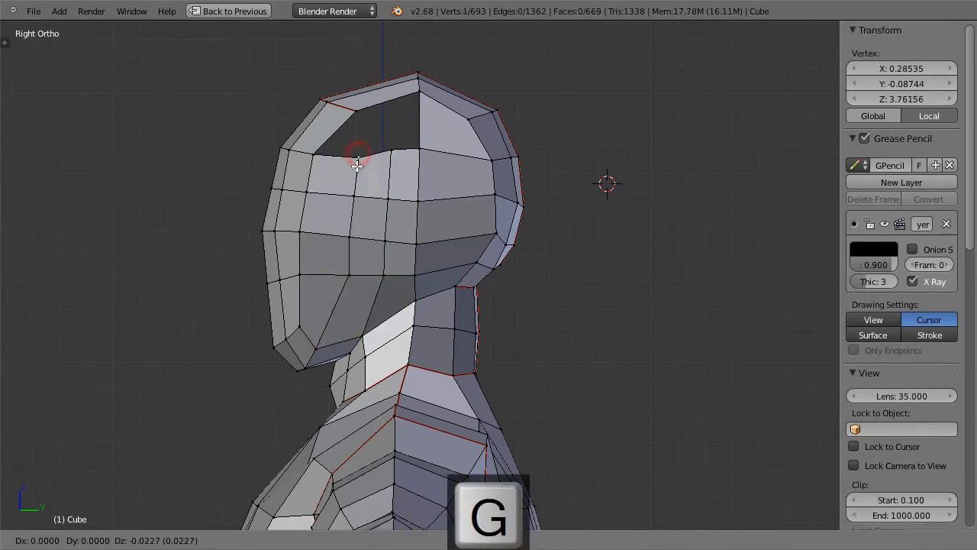
pyautogui.click(357, 168)
pyautogui.rightClick(391, 150)
pyautogui.keyDown('shift'); pyautogui.rightClick(351, 109); pyautogui.keyUp('shift')
pyautogui.keyDown('shift'); pyautogui.rightClick(312, 148); pyautogui.keyUp('shift')
pyautogui.keyDown('shift'); pyautogui.rightClick(349, 157); pyautogui.keyUp('shift')
pyautogui.press('f')
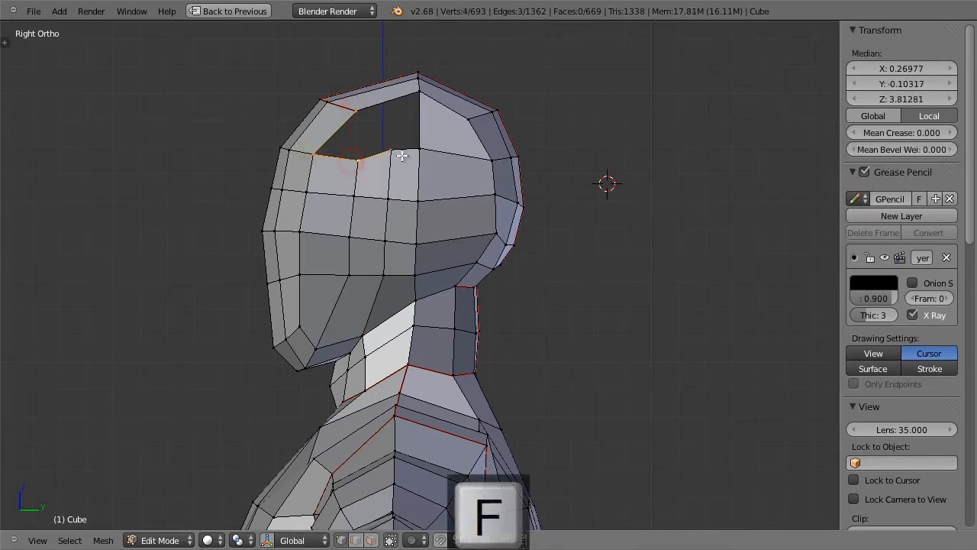
# Step: Close the last opening on the upper side of the head with a quad
pyautogui.rightClick(387, 148)
pyautogui.keyDown('shift'); pyautogui.rightClick(355, 109); pyautogui.keyUp('shift')
pyautogui.keyDown('shift'); pyautogui.rightClick(417, 90); pyautogui.keyUp('shift')
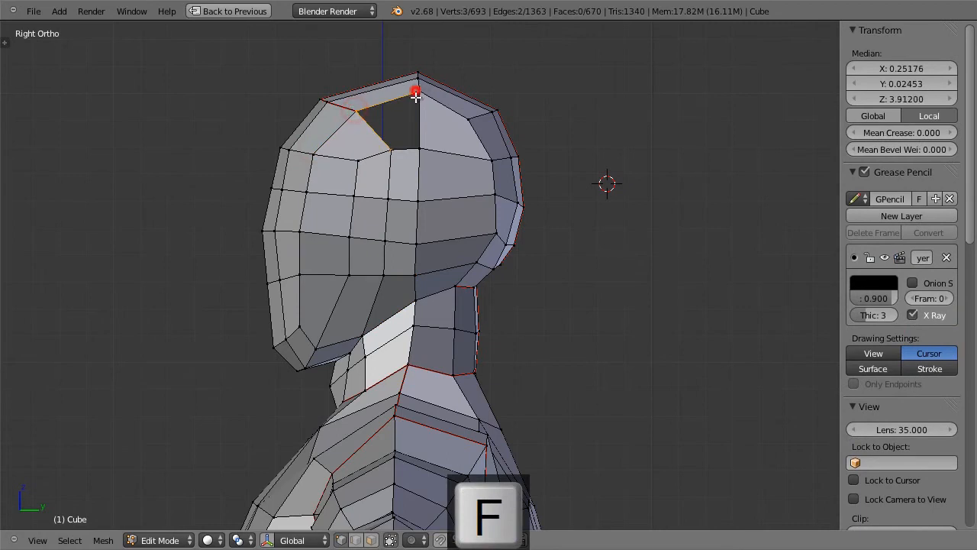
pyautogui.press('f')
# Step: Shift the temple vertices of the two vertical side loops slightly towards the face to even out the edge flow
pyautogui.rightClick(388, 148)
pyautogui.press('g')
pyautogui.click(379, 144)
pyautogui.rightClick(347, 163)
pyautogui.rightClick(357, 192)
pyautogui.press('g')
pyautogui.click(348, 218)
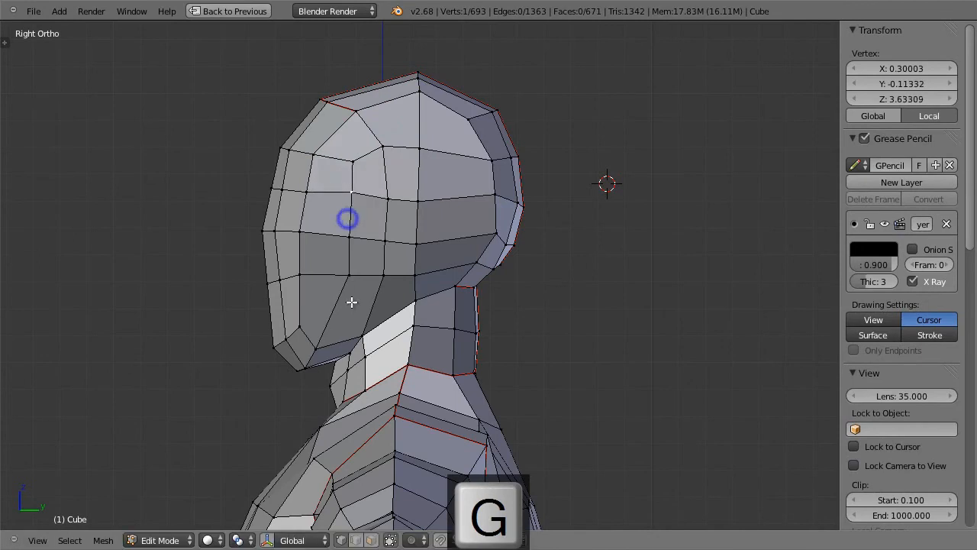
# Step: Move the two lower cheek vertices down and forward, and lower the adjoining front cheek vertex to align with them
pyautogui.rightClick(351, 273)
pyautogui.keyDown('shift'); pyautogui.rightClick(381, 276); pyautogui.keyUp('shift')
pyautogui.press('g')
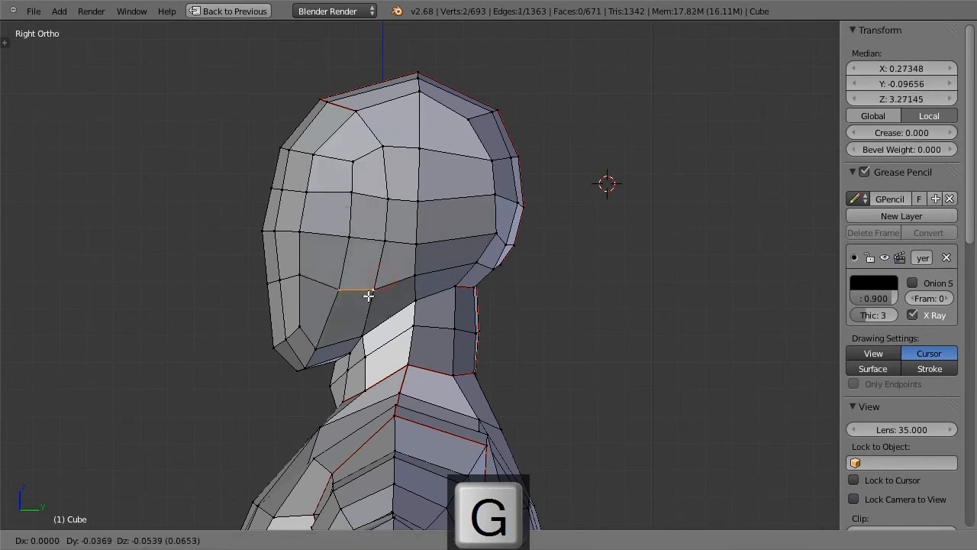
pyautogui.click(369, 290)
pyautogui.rightClick(301, 272)
pyautogui.press('g')
pyautogui.click(302, 282)
# Step: Move the foremost eye-level vertices of the face profile back towards the head to indent the bridge of the nose
pyautogui.rightClick(271, 227)
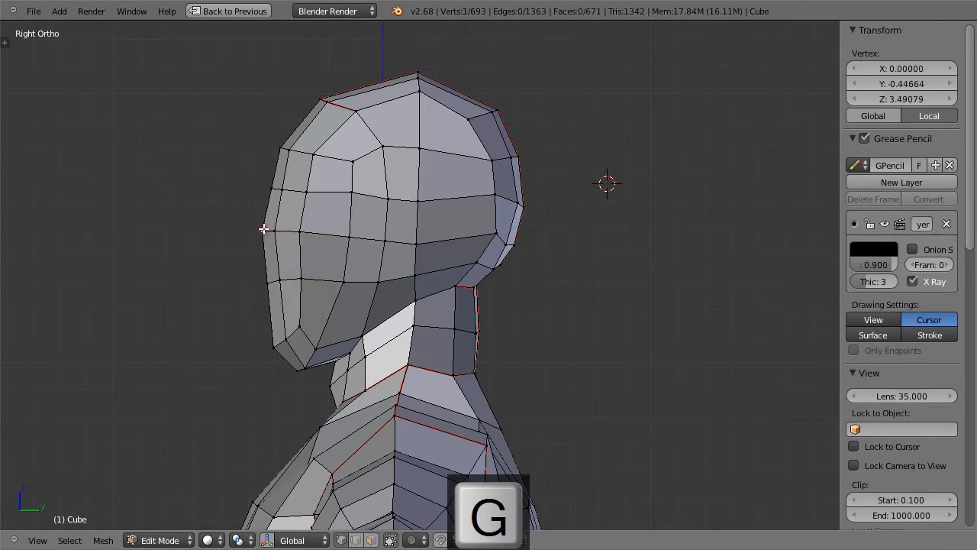
pyautogui.press('g')
pyautogui.click(292, 225)
pyautogui.rightClick(280, 228)
pyautogui.press('g')
pyautogui.click(293, 225)
pyautogui.rightClick(271, 226)
pyautogui.press('g')
pyautogui.click(280, 226)
# Step: Pull the centre-line vertex below eye level forward to about Y -0.467, Z 3.326 to form the nose tip
pyautogui.rightClick(269, 276)
pyautogui.press('g')
pyautogui.click(260, 261)
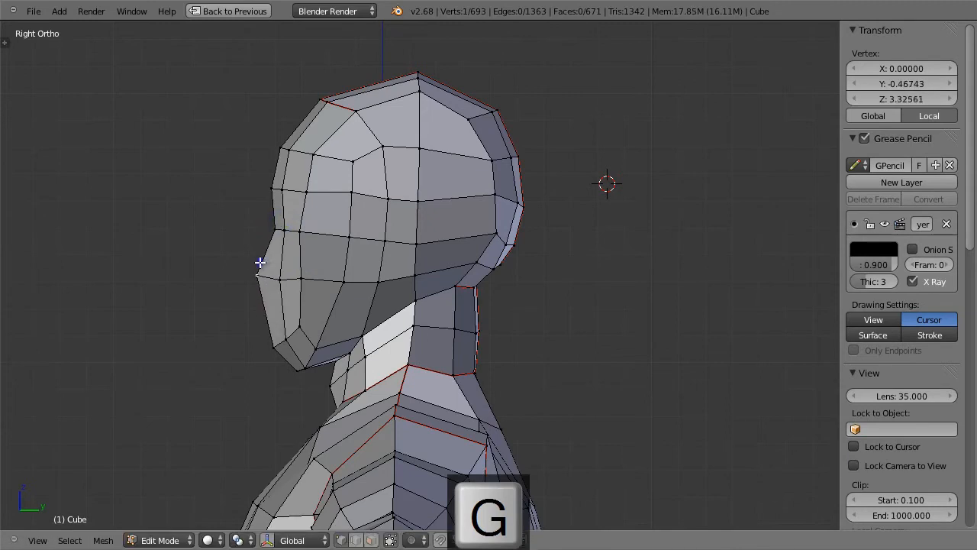
pyautogui.scroll(-4, 529, 305)
pyautogui.keyDown('ctrl'); pyautogui.moveTo(466, 422); pyautogui.dragTo(470, 368, button='middle'); pyautogui.keyUp('ctrl')
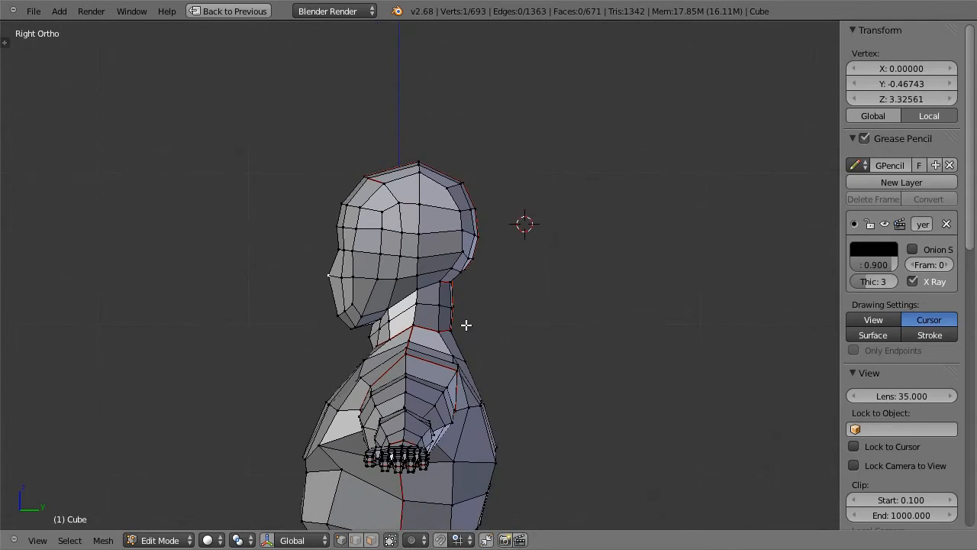
# Step: Raise the two nose-tip vertices slightly, and shift the six vertices spanning the nose tip and eye-level bridge upwards
pyautogui.keyDown('shift'); pyautogui.rightClick(342, 277); pyautogui.keyUp('shift')
pyautogui.press('g')
pyautogui.click(345, 269)
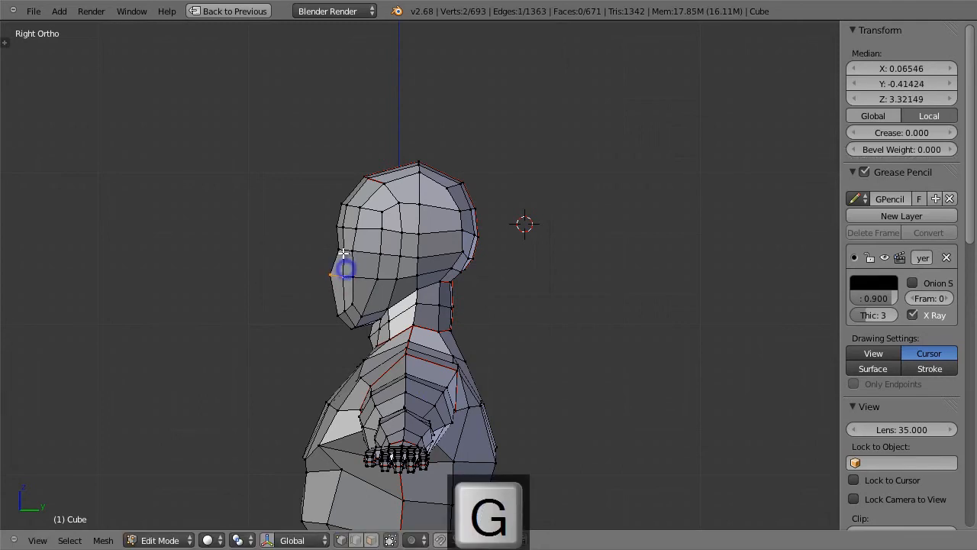
pyautogui.press('a')
pyautogui.press('b')
pyautogui.moveTo(328, 239); pyautogui.dragTo(353, 274)
pyautogui.press('g')
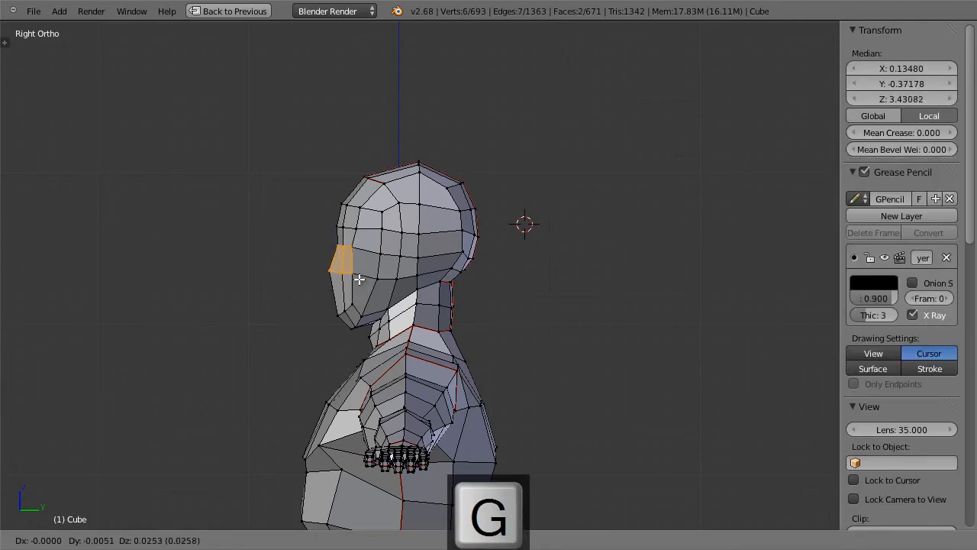
pyautogui.click(359, 281)
pyautogui.press('a')
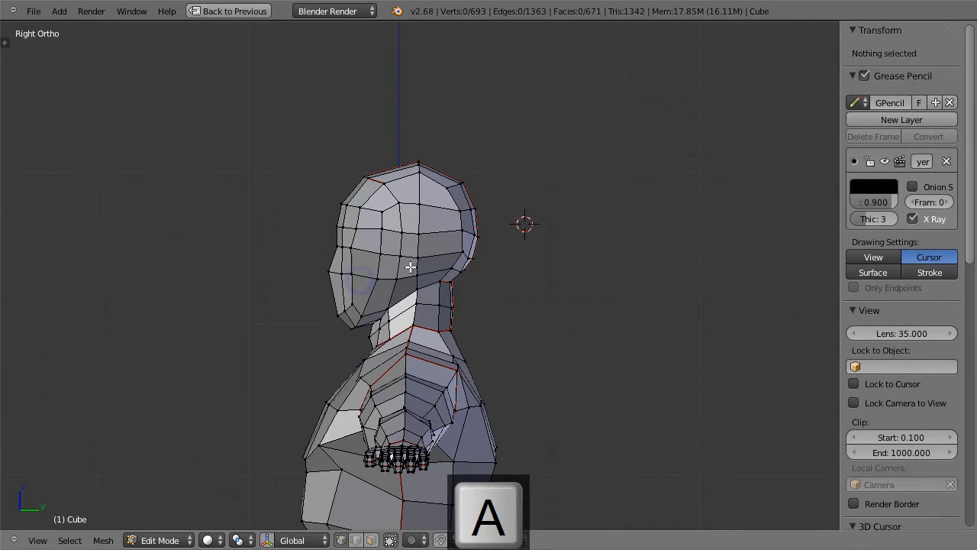
# Step: Fine-tune the side-brow, nose-tip and cheek vertices, placing the nose tip at about Y -0.457, Z 3.346 and the cheek at about Y -0.307, Z 3.334
pyautogui.rightClick(340, 228)
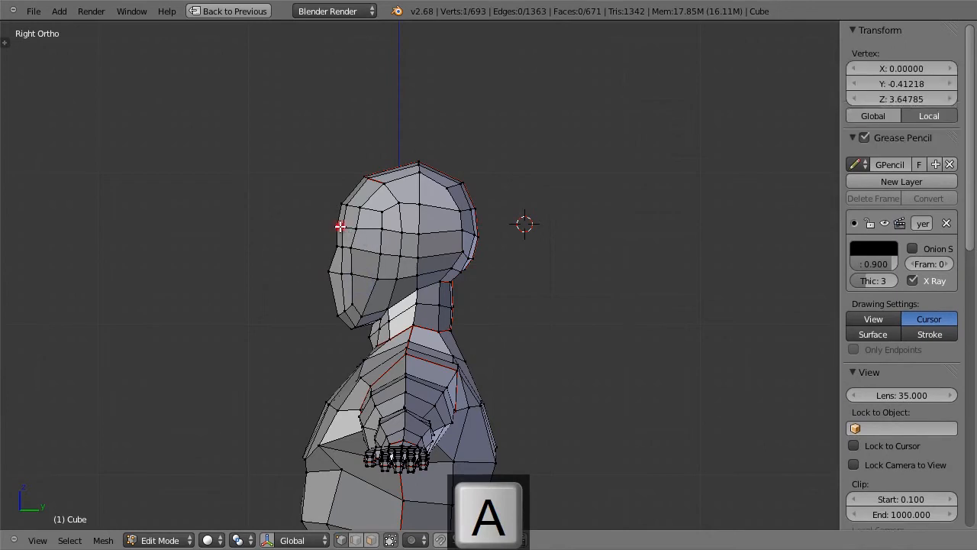
pyautogui.press('g')
pyautogui.click(366, 246)
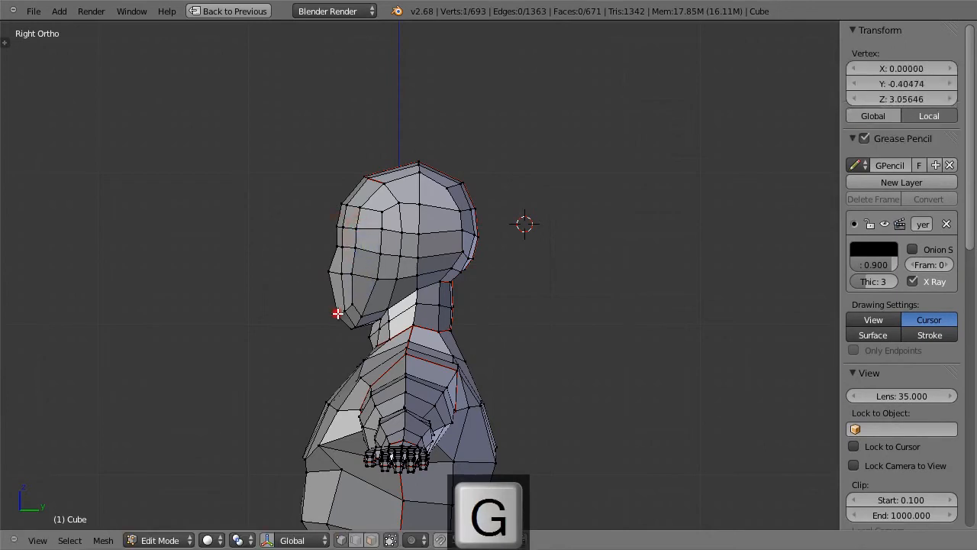
pyautogui.press('g')
pyautogui.click(333, 276)
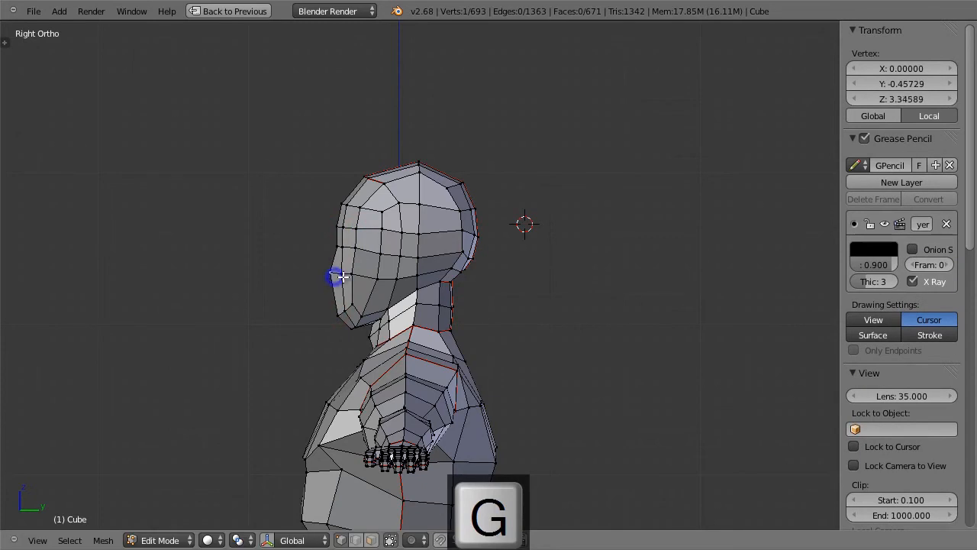
pyautogui.press('g')
pyautogui.click(357, 273)
# Step: Return to Object Mode and add a Subdivision Surface modifier with view level 2 to the body mesh
pyautogui.moveTo(357, 272); pyautogui.dragTo(544, 257, button='middle')
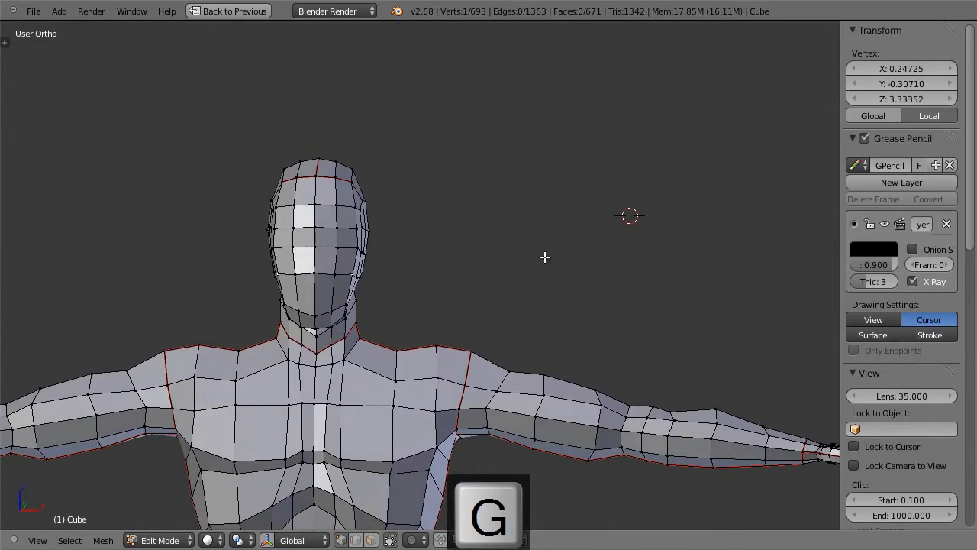
pyautogui.press('KP_1')
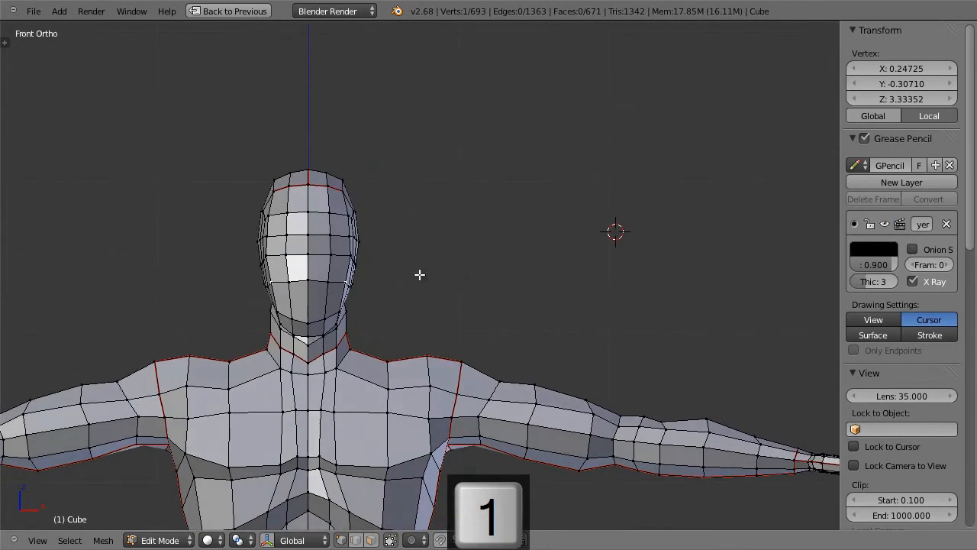
pyautogui.scroll(3, 380, 271)
pyautogui.keyDown('shift'); pyautogui.moveTo(503, 198); pyautogui.dragTo(564, 231, button='middle'); pyautogui.keyUp('shift')
pyautogui.moveTo(532, 282); pyautogui.dragTo(359, 284, button='middle')
pyautogui.press('Tab')
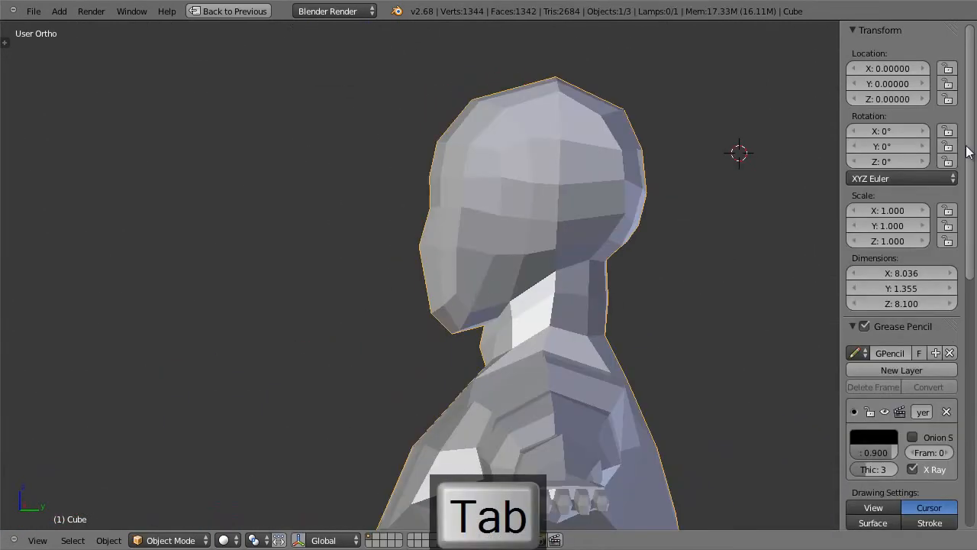
pyautogui.hotkey('shift', 'space')
pyautogui.click(913, 169)
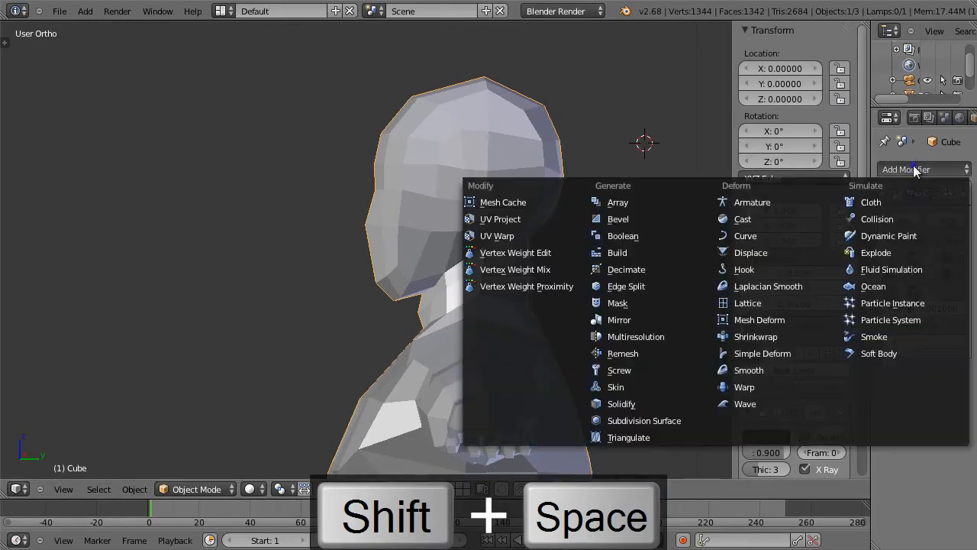
pyautogui.click(659, 418)
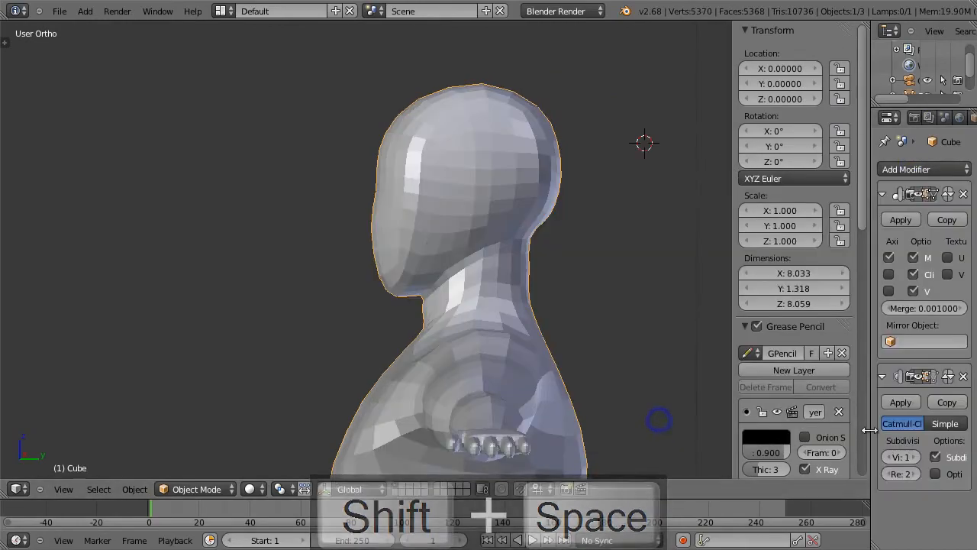
pyautogui.click(917, 457)
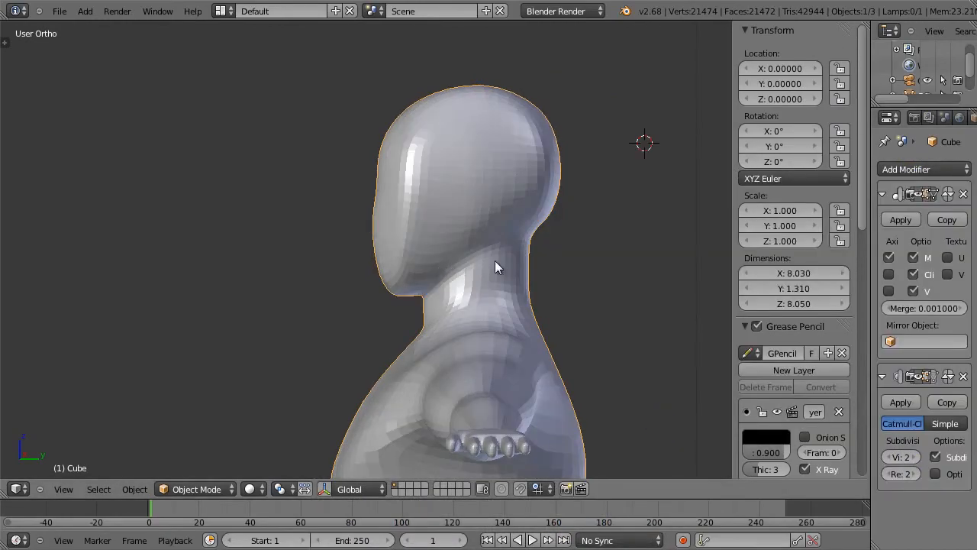
# Step: Check the smoothed head, return to Edit Mode and turn off the Subdivision Surface preview on the mesh
pyautogui.moveTo(467, 227); pyautogui.dragTo(547, 230, button='middle')
pyautogui.press('Tab')
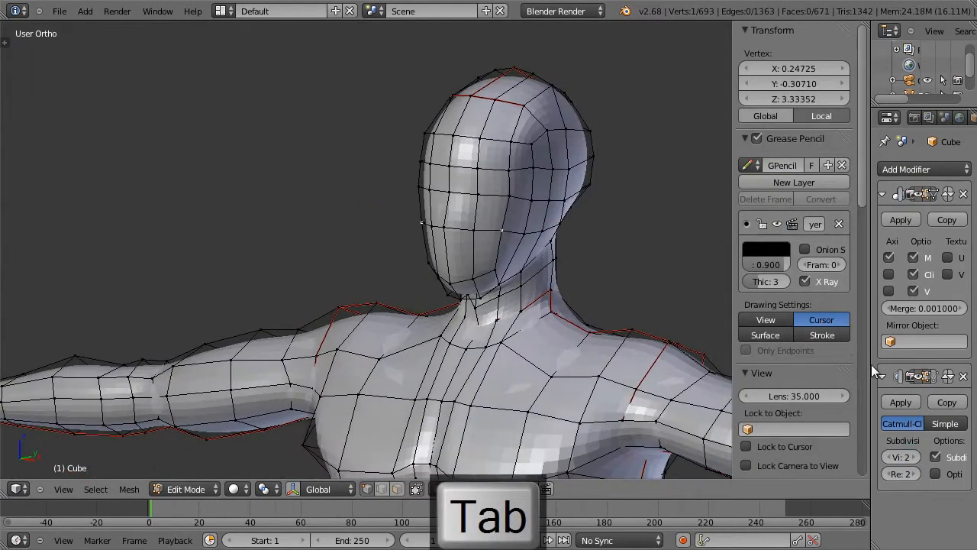
pyautogui.click(927, 376)
pyautogui.moveTo(580, 229); pyautogui.dragTo(486, 219, button='middle')
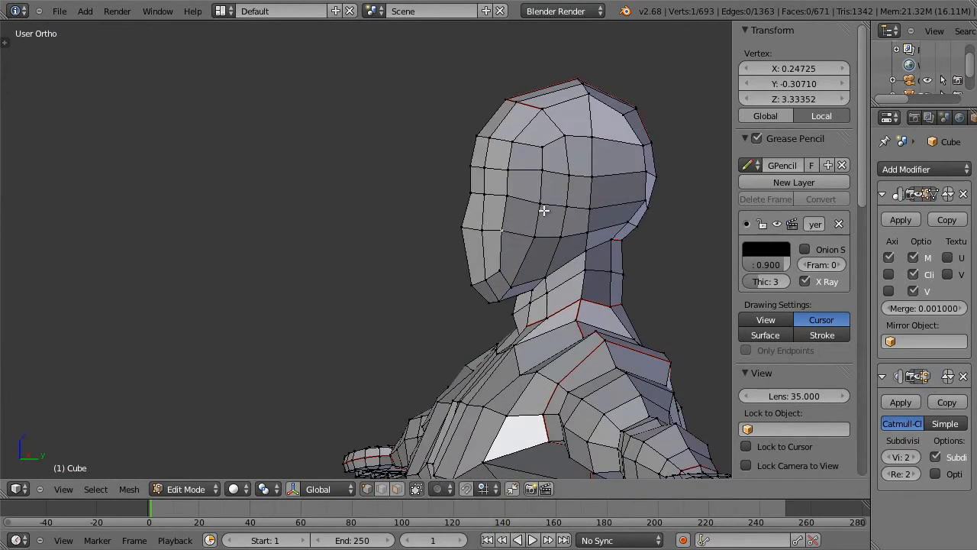
# Step: In side view, move the eye-level vertex beside the nose bridge back to about Y -0.354, Z 3.517, and adjust the front brow vertices above it
pyautogui.press('KP_3')
pyautogui.keyDown('shift'); pyautogui.moveTo(543, 211); pyautogui.dragTo(380, 222, button='middle'); pyautogui.keyUp('shift')
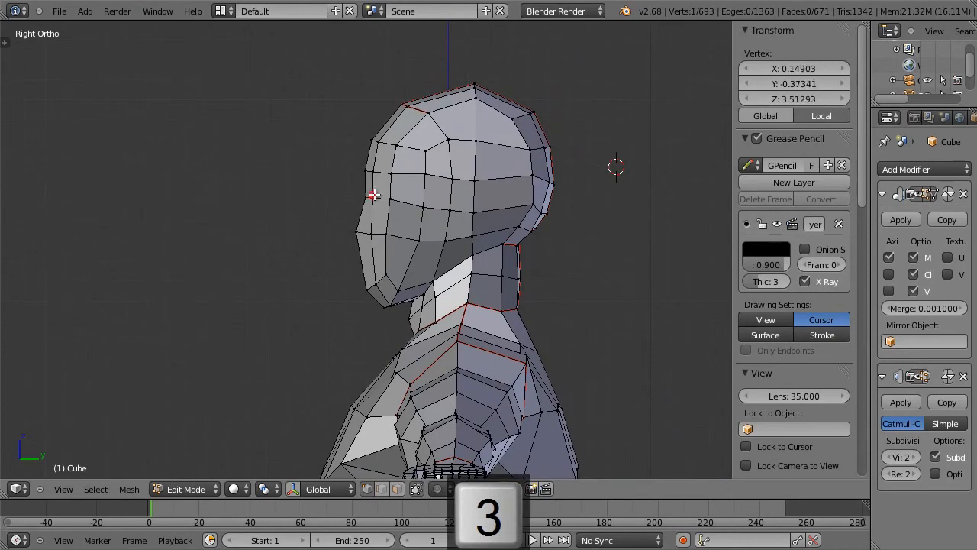
pyautogui.press('g')
pyautogui.click(388, 189)
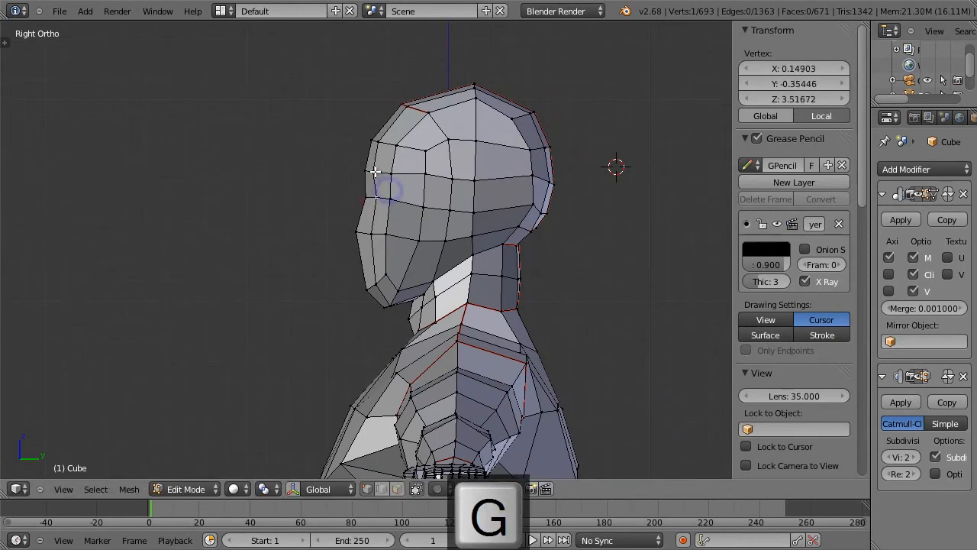
pyautogui.press('g')
pyautogui.click(374, 175)
pyautogui.press('g')
pyautogui.click(364, 179)
# Step: Shift the front forehead vertices slightly back to even out their spacing, and nudge the vertex just below the crown
pyautogui.press('g')
pyautogui.click(383, 142)
pyautogui.press('g')
pyautogui.click(404, 145)
pyautogui.rightClick(471, 107)
pyautogui.press('g')
pyautogui.click(473, 93)
pyautogui.press('g')
pyautogui.click(473, 94)
pyautogui.press('a')
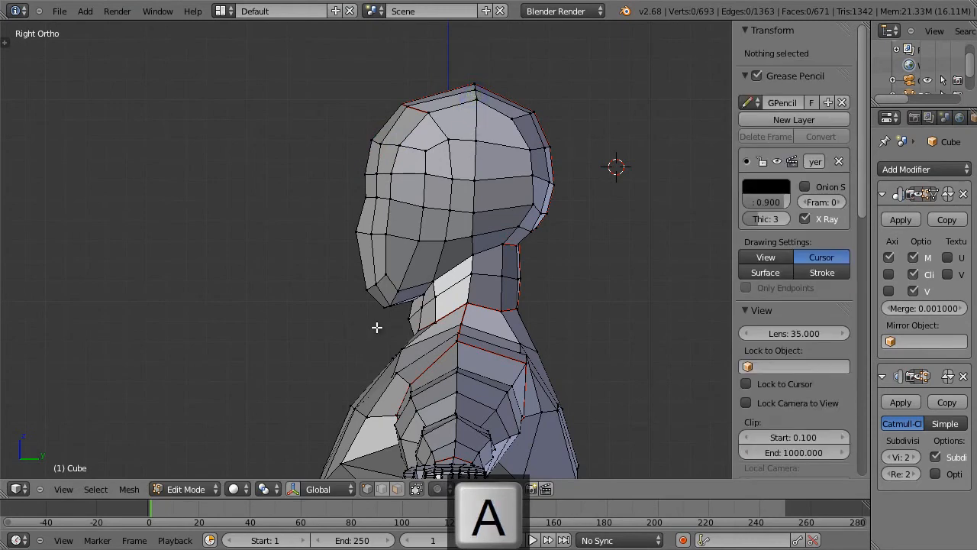
# Step: Pull the two lower chin vertices forward about 0.034, and move the chin's front centre vertex forward to align with them
pyautogui.rightClick(385, 303)
pyautogui.press('g')
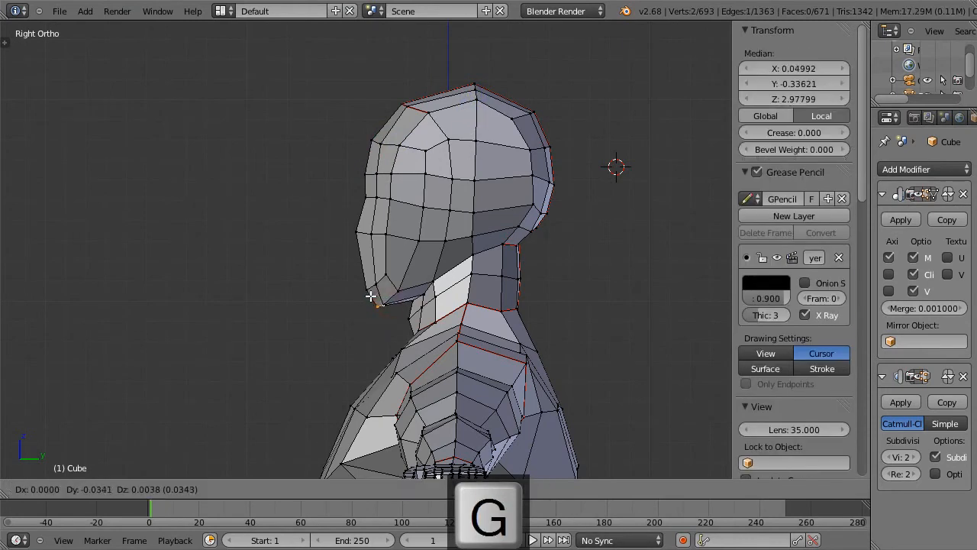
pyautogui.click(369, 296)
pyautogui.rightClick(366, 283)
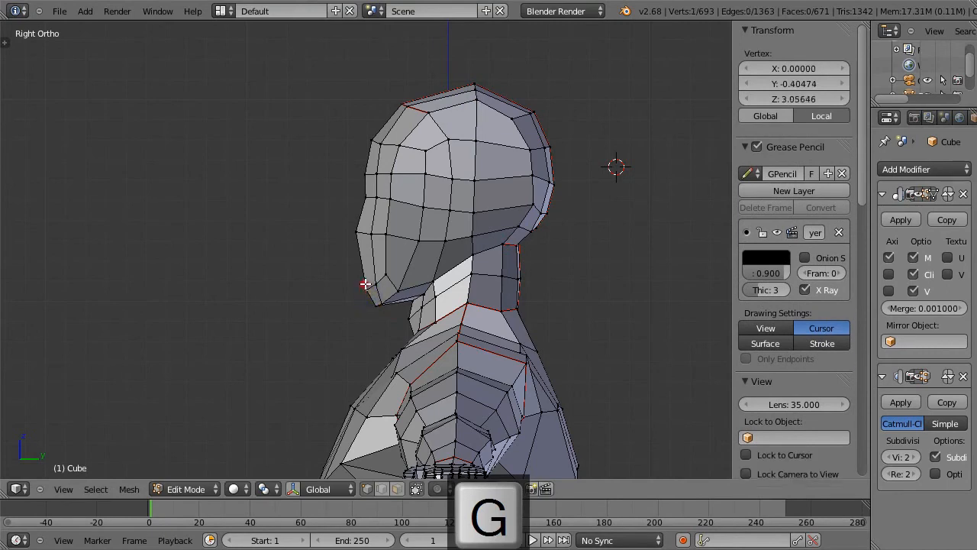
pyautogui.press('g')
pyautogui.click(354, 284)
pyautogui.press('g')
pyautogui.click(368, 279)
# Step: Select the whole head and upper neck, including hidden-side vertices, and apply Smooth to them
pyautogui.press('a')
pyautogui.press('z')
pyautogui.press('c')
pyautogui.moveTo(362, 280)
pyautogui.mouseDown()
pyautogui.moveTo(362, 290)
pyautogui.moveTo(384, 283)
pyautogui.moveTo(416, 175)
pyautogui.moveTo(344, 247)
pyautogui.moveTo(384, 109)
pyautogui.moveTo(414, 98)
pyautogui.moveTo(576, 206)
pyautogui.moveTo(501, 214)
pyautogui.moveTo(387, 254)
pyautogui.moveTo(386, 279)
pyautogui.moveTo(495, 229)
pyautogui.moveTo(410, 281)
pyautogui.moveTo(419, 251)
pyautogui.moveTo(397, 289)
pyautogui.moveTo(528, 255)
pyautogui.moveTo(497, 272)
pyautogui.mouseUp()
pyautogui.press('Escape')
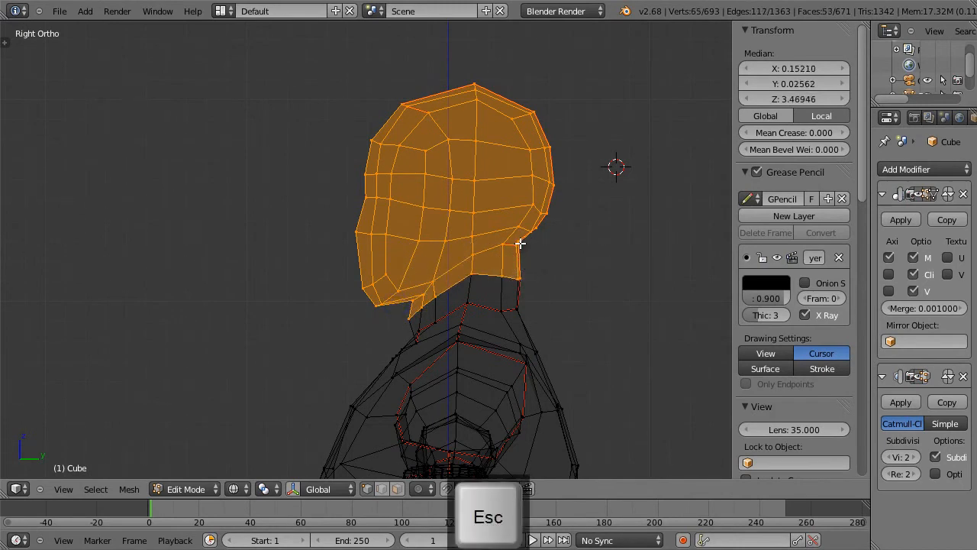
pyautogui.press('z')
pyautogui.press('w')
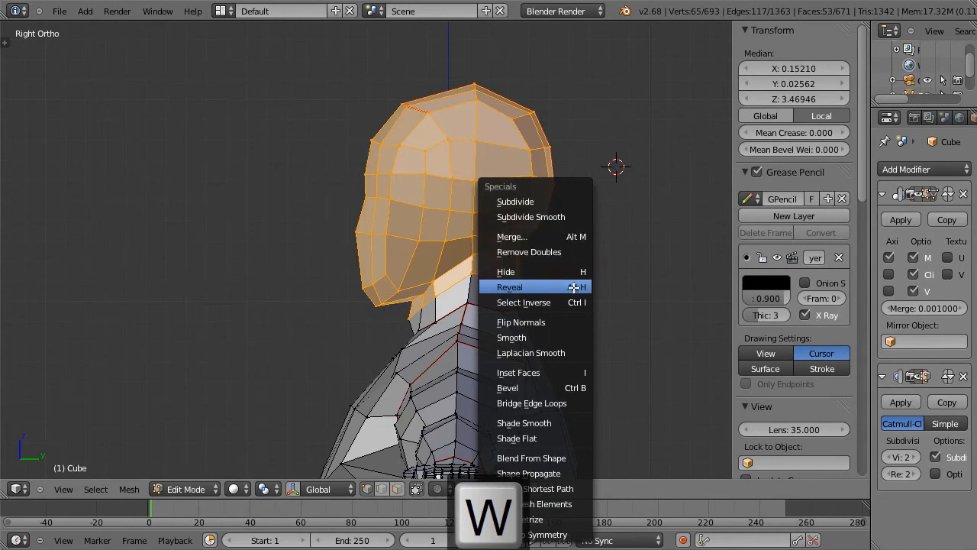
pyautogui.click(574, 337)
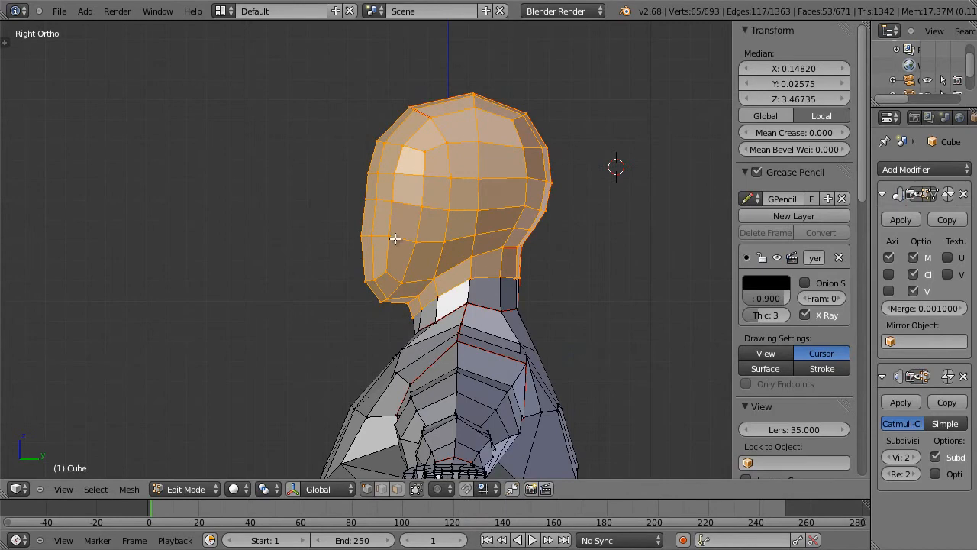
# Step: Pull the nose-tip edge forward to about Y -0.434, Z 3.315, and move the eye-level bridge edge back to about Y -0.371, Z 3.503
pyautogui.rightClick(361, 237)
pyautogui.keyDown('shift'); pyautogui.rightClick(368, 235); pyautogui.keyUp('shift')
pyautogui.press('g')
pyautogui.click(356, 231)
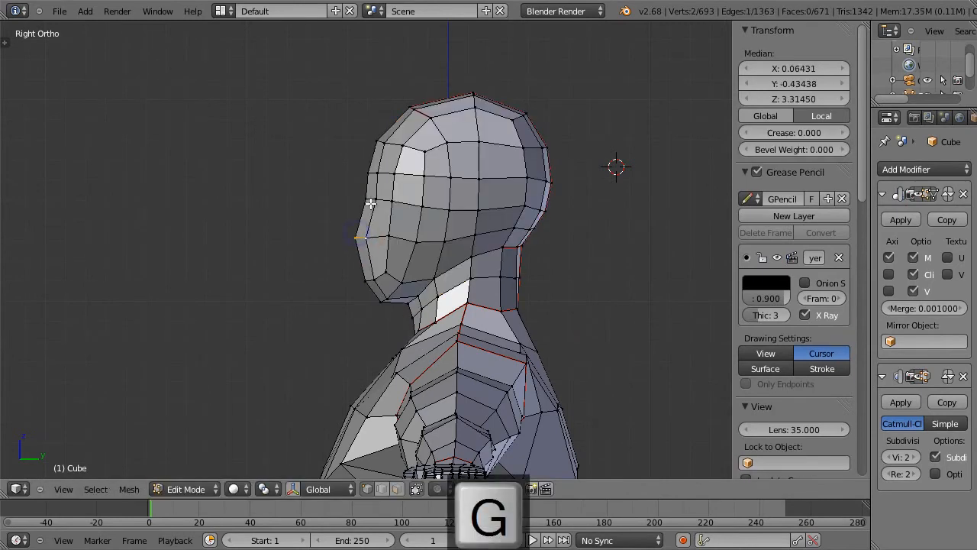
pyautogui.rightClick(370, 205)
pyautogui.keyDown('shift'); pyautogui.rightClick(366, 192); pyautogui.keyUp('shift')
pyautogui.press('g')
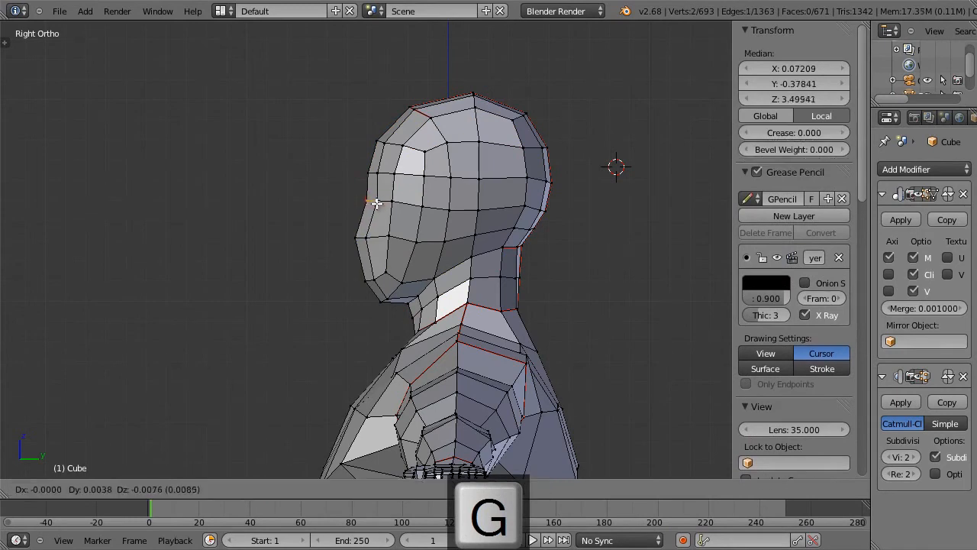
pyautogui.click(374, 201)
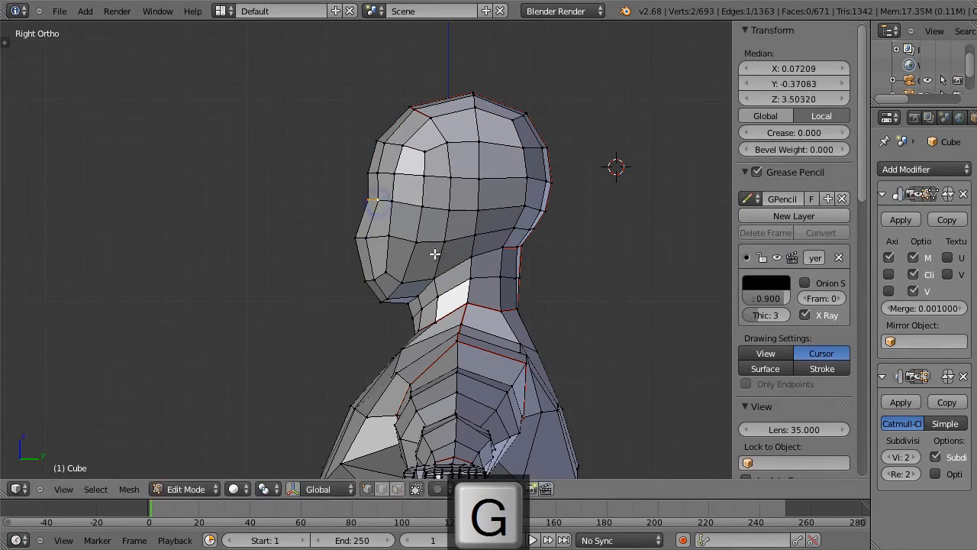
# Step: Raise the nose-tip edge and move it slightly back, to a median of about Y -0.424, Z 3.355
pyautogui.scroll(-2, 437, 253)
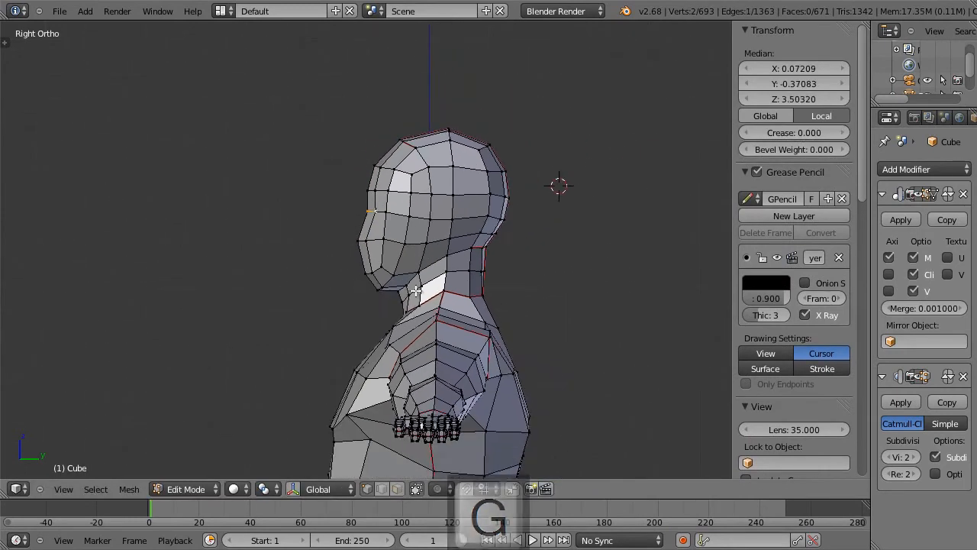
pyautogui.rightClick(357, 238)
pyautogui.keyDown('shift'); pyautogui.rightClick(365, 241); pyautogui.keyUp('shift')
pyautogui.press('g')
pyautogui.click(371, 232)
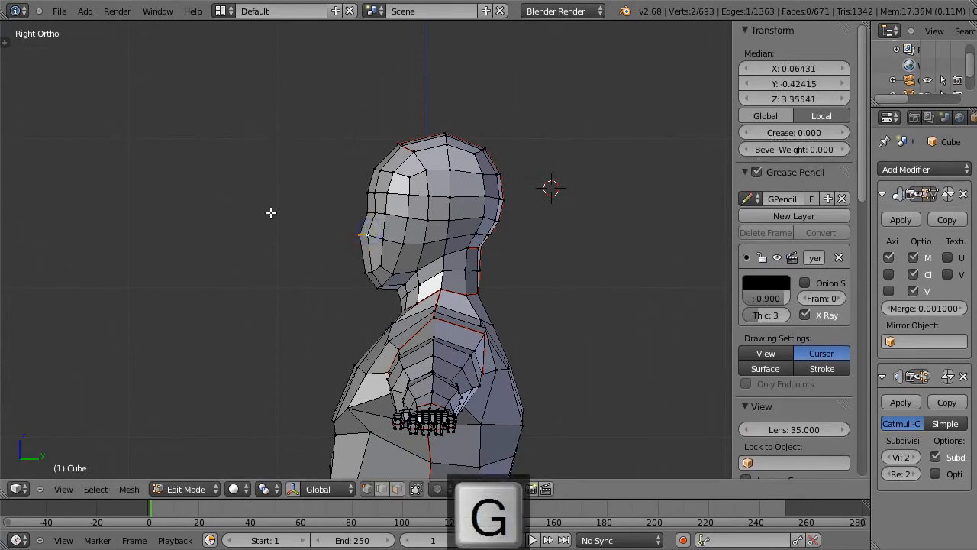
# Step: Reshape the front of the chin by moving its four front vertices to a median of about Y -0.369, Z 3.049
pyautogui.rightClick(367, 273)
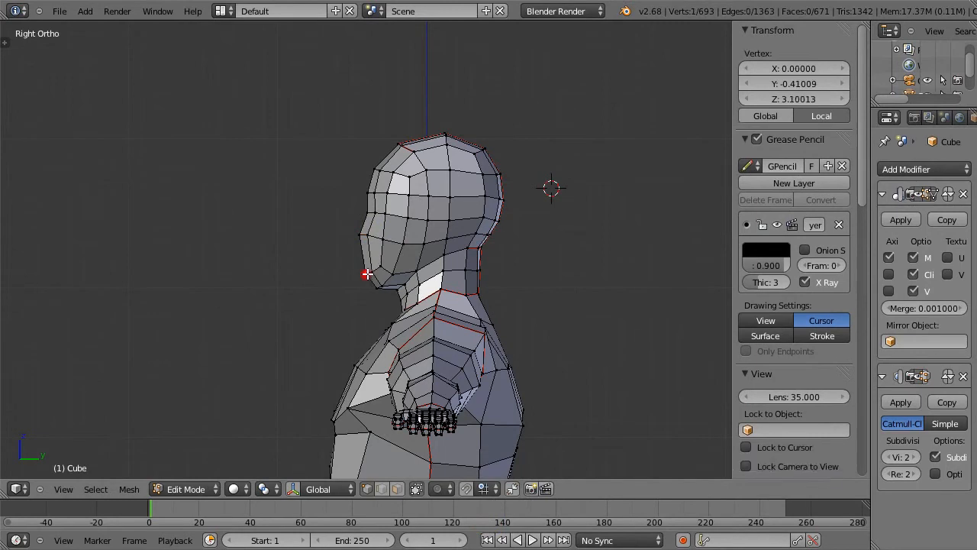
pyautogui.press('g')
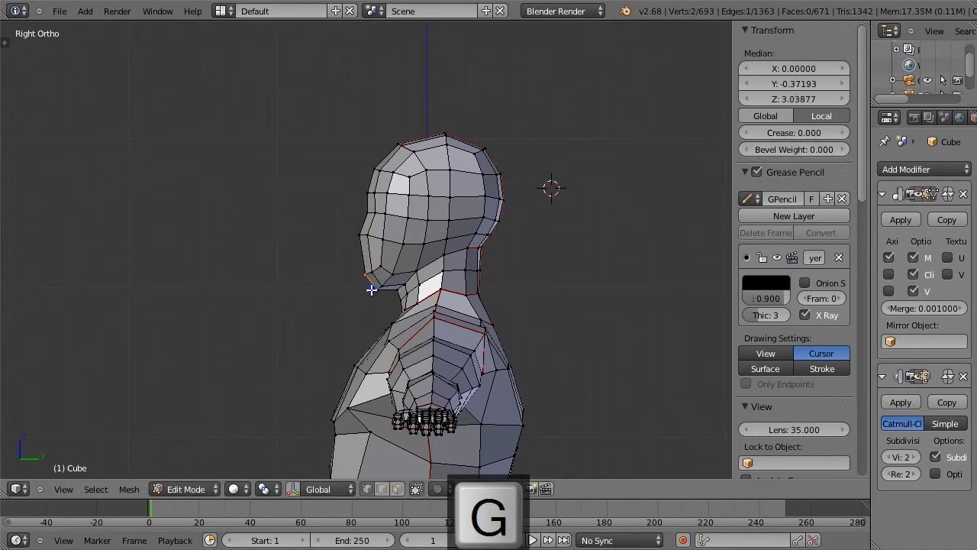
pyautogui.click(371, 291)
pyautogui.press('s')
pyautogui.click(378, 297)
pyautogui.keyDown('shift'); pyautogui.rightClick(383, 286); pyautogui.keyUp('shift')
pyautogui.keyDown('shift'); pyautogui.rightClick(378, 278); pyautogui.keyUp('shift')
pyautogui.press('g')
pyautogui.click(377, 292)
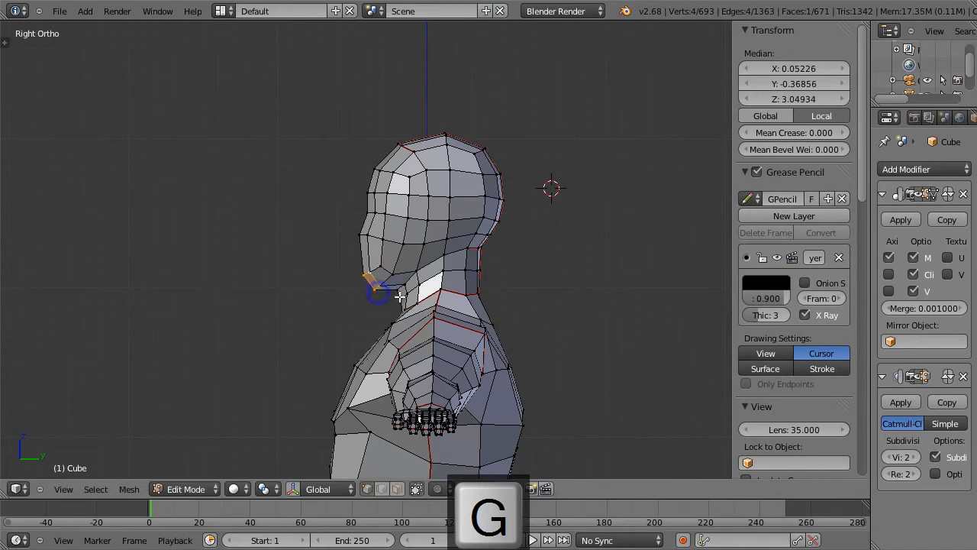
pyautogui.press('Tab')
pyautogui.press('Tab')
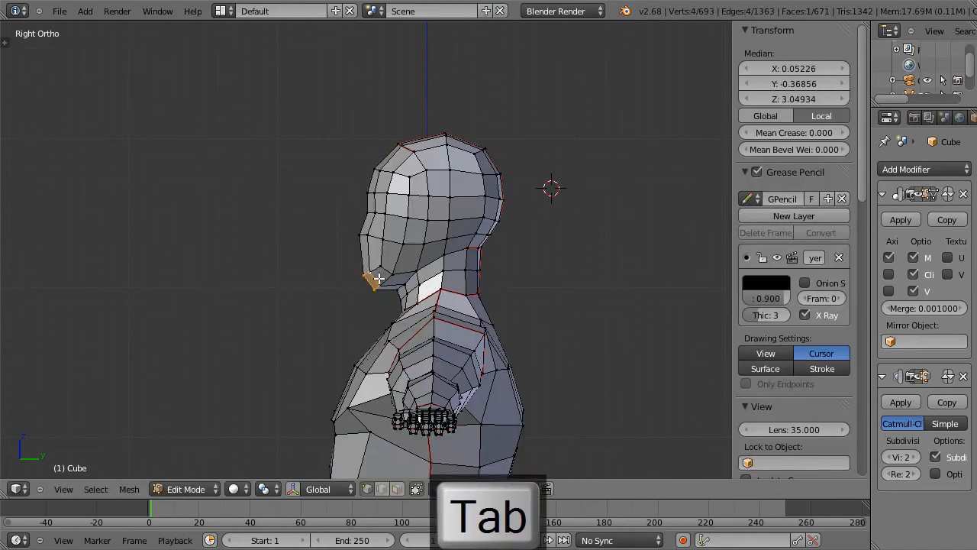
# Step: Add the two adjoining jaw vertices to the chin selection and move all six to a median of about Y -0.315, Z 3.047
pyautogui.keyDown('shift'); pyautogui.rightClick(385, 278); pyautogui.keyUp('shift')
pyautogui.keyDown('shift'); pyautogui.rightClick(382, 284); pyautogui.keyUp('shift')
pyautogui.press('g')
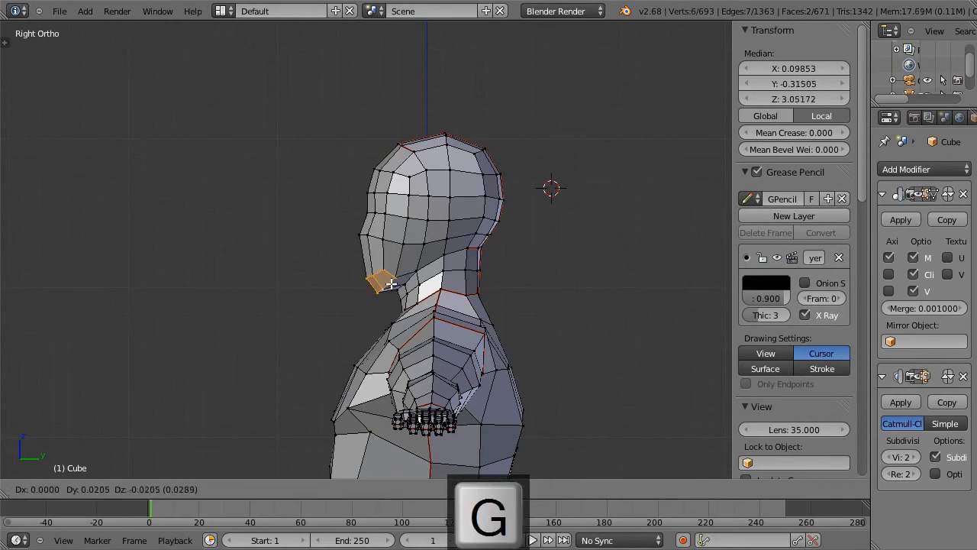
pyautogui.click(390, 284)
pyautogui.press('Tab')
pyautogui.press('Tab')
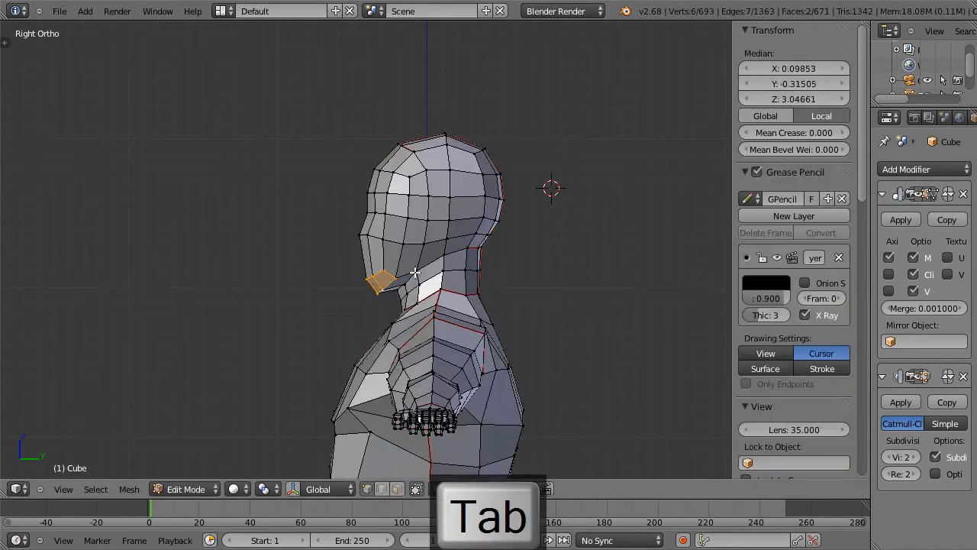
# Step: Move the jaw-side cheek edge inward in front view, to a median of about X 0.216, Y -0.226, Z 3.305
pyautogui.rightClick(401, 244)
pyautogui.moveTo(468, 227); pyautogui.dragTo(521, 239, button='middle')
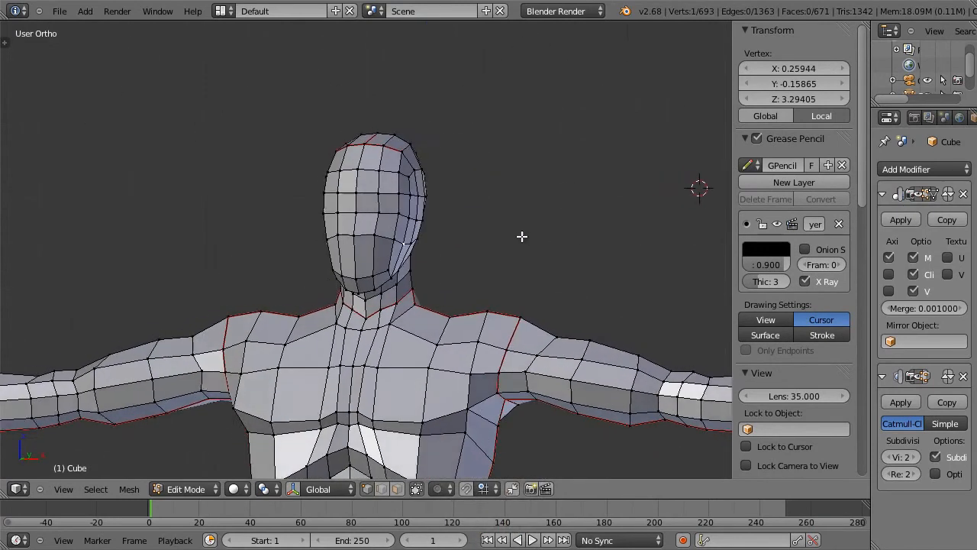
pyautogui.press('KP_1')
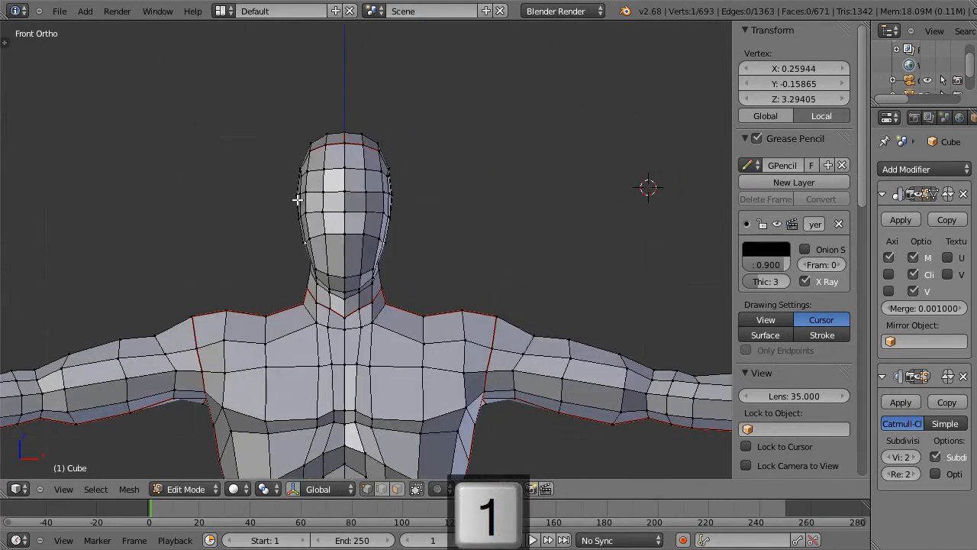
pyautogui.keyDown('shift'); pyautogui.rightClick(383, 231); pyautogui.keyUp('shift')
pyautogui.press('g')
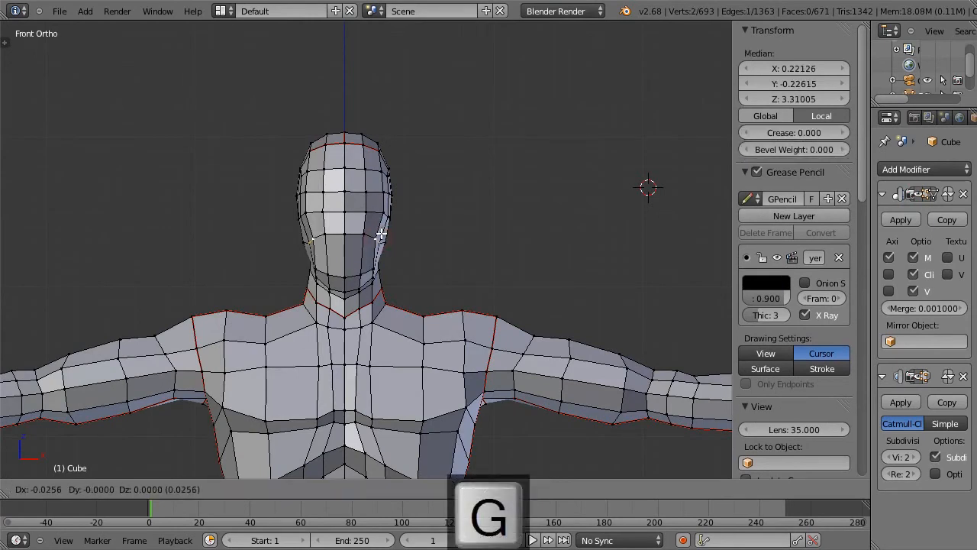
pyautogui.click(381, 234)
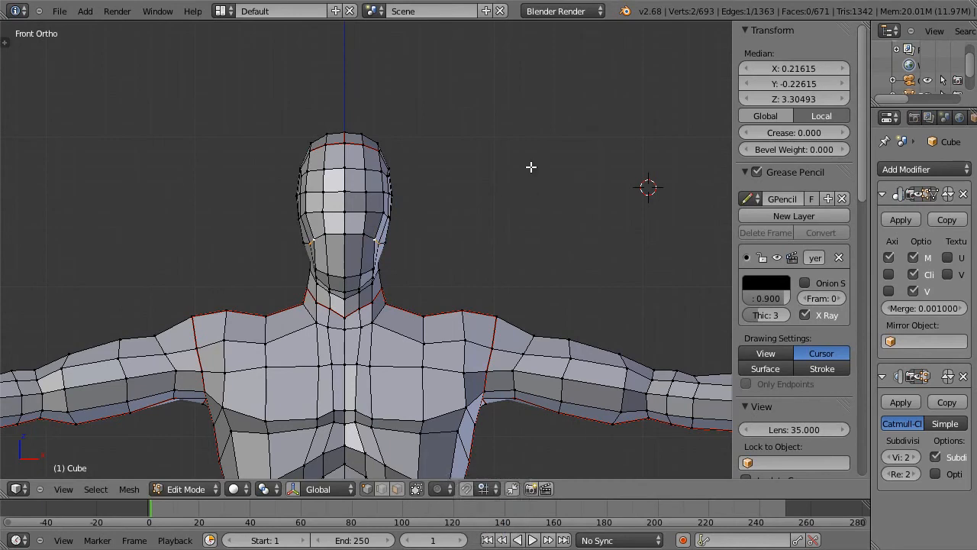
# Step: Nudge the vertex at the side of the head near temple height and preview the smoothed head from the side and front
pyautogui.rightClick(383, 188)
pyautogui.press('g')
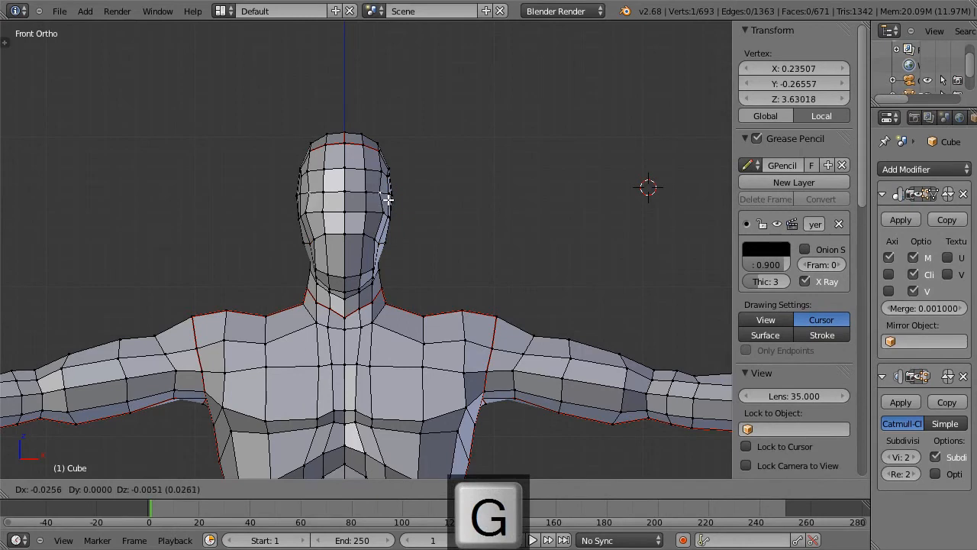
pyautogui.click(387, 199)
pyautogui.rightClick(366, 192)
pyautogui.moveTo(451, 197); pyautogui.dragTo(366, 227, button='middle')
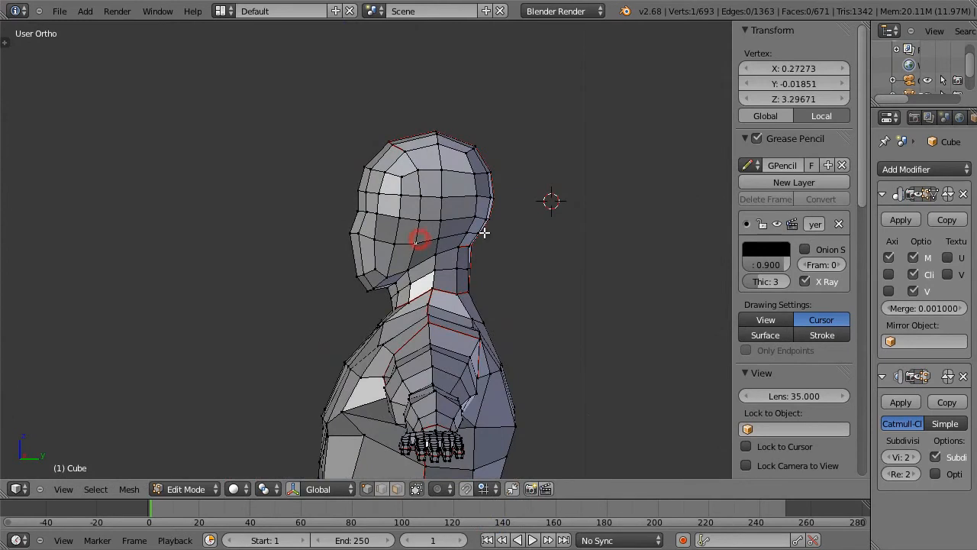
pyautogui.press('Tab')
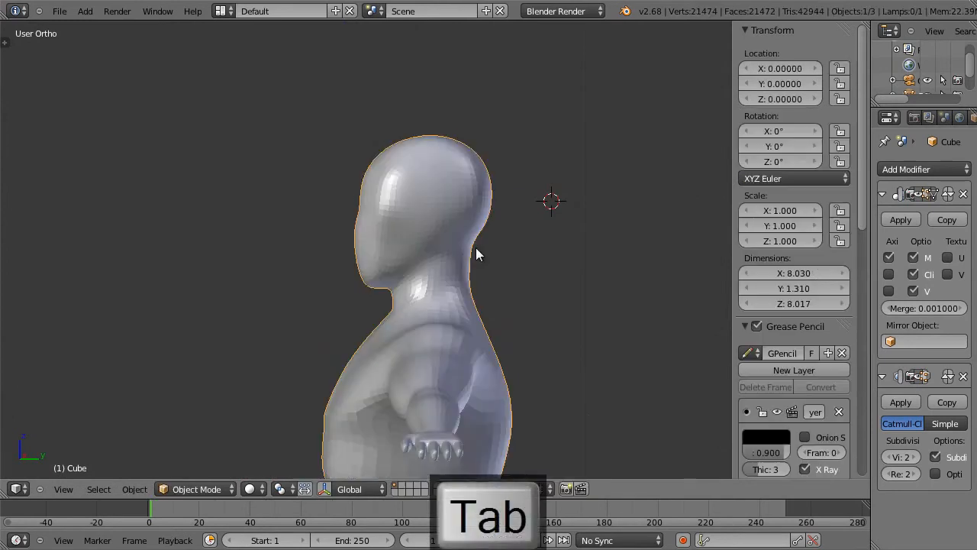
pyautogui.press('Tab')
pyautogui.press('Tab')
pyautogui.moveTo(430, 240); pyautogui.dragTo(534, 244, button='middle')
# Step: Inset the two faces covering the mouth area by about 0.0501 with the Boundary option turned off
pyautogui.press('Tab')
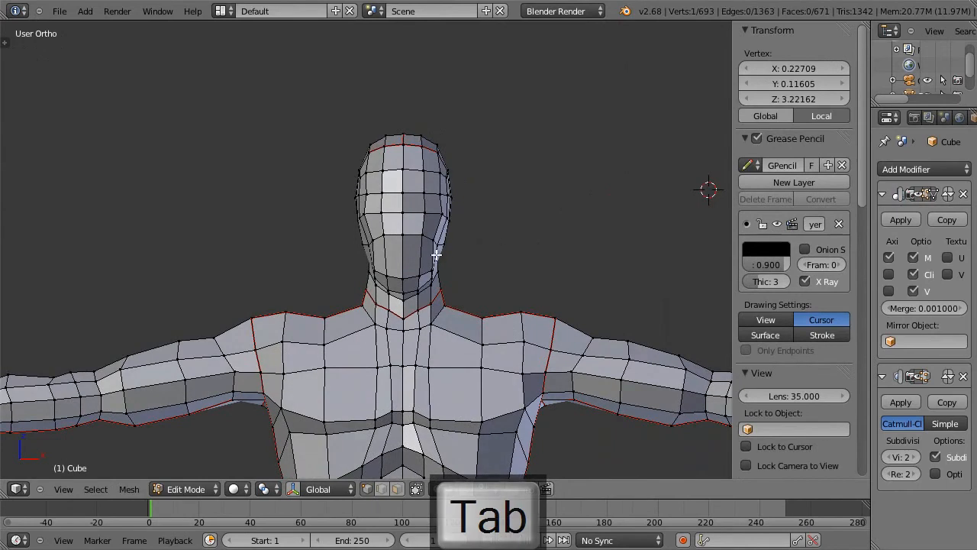
pyautogui.hotkey('ctrl', 'Tab')
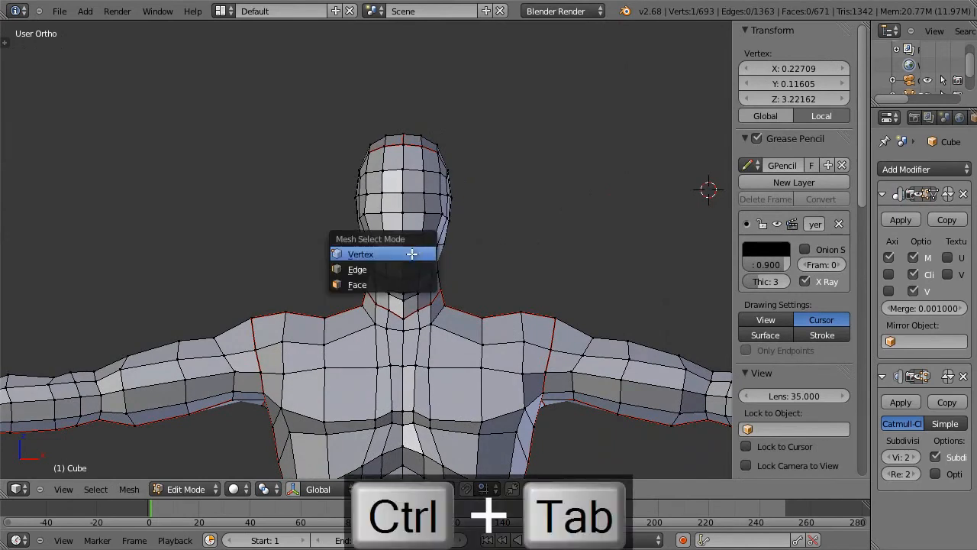
pyautogui.click(412, 283)
pyautogui.rightClick(397, 258)
pyautogui.keyDown('shift'); pyautogui.rightClick(426, 258); pyautogui.keyUp('shift')
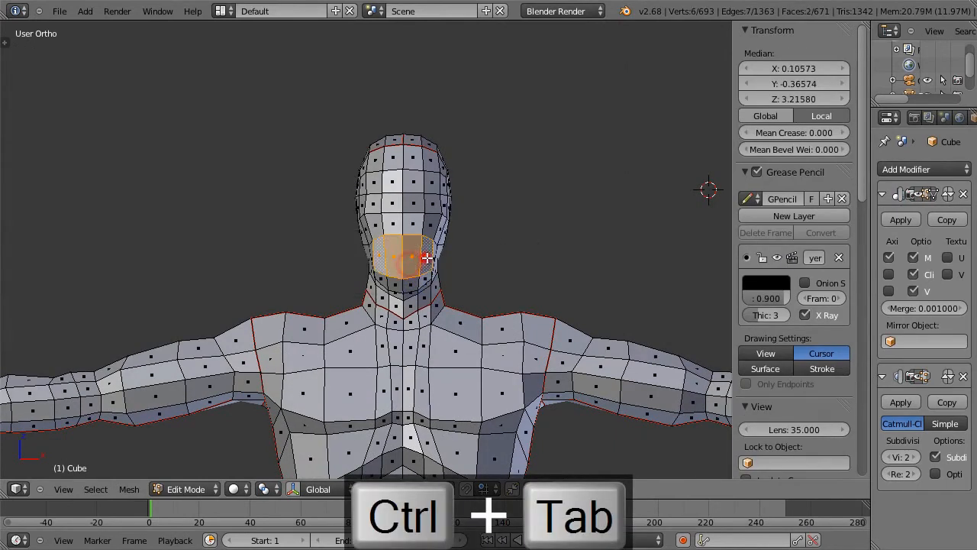
pyautogui.press('i')
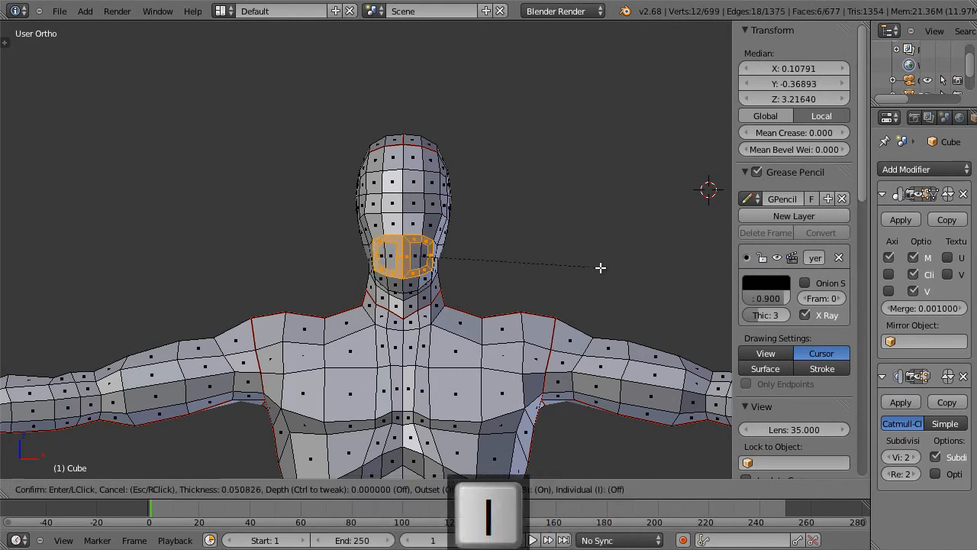
pyautogui.click(600, 268)
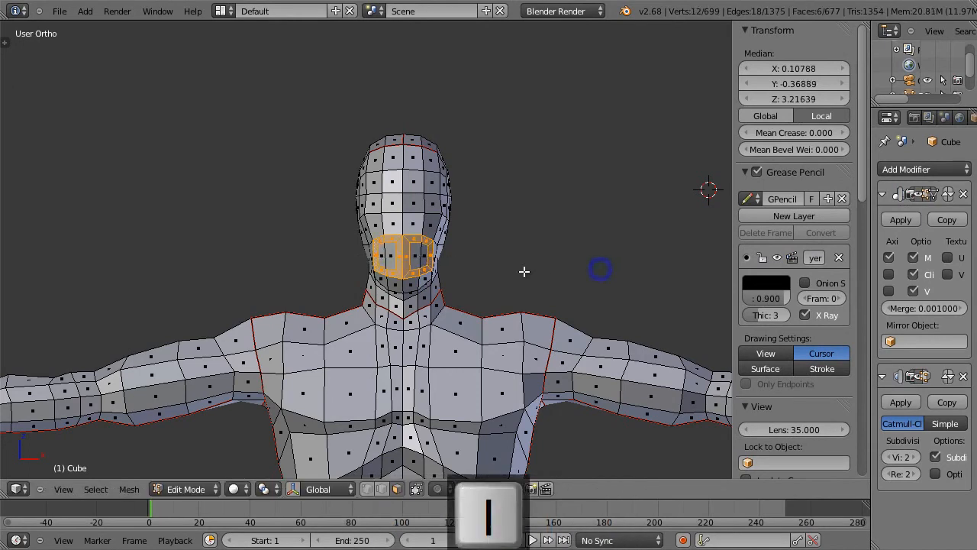
pyautogui.press('t')
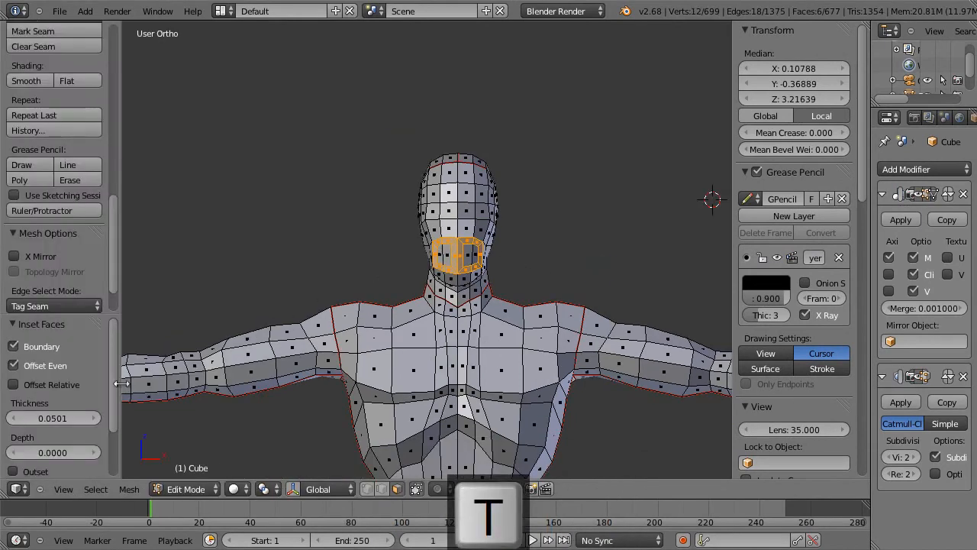
pyautogui.click(51, 346)
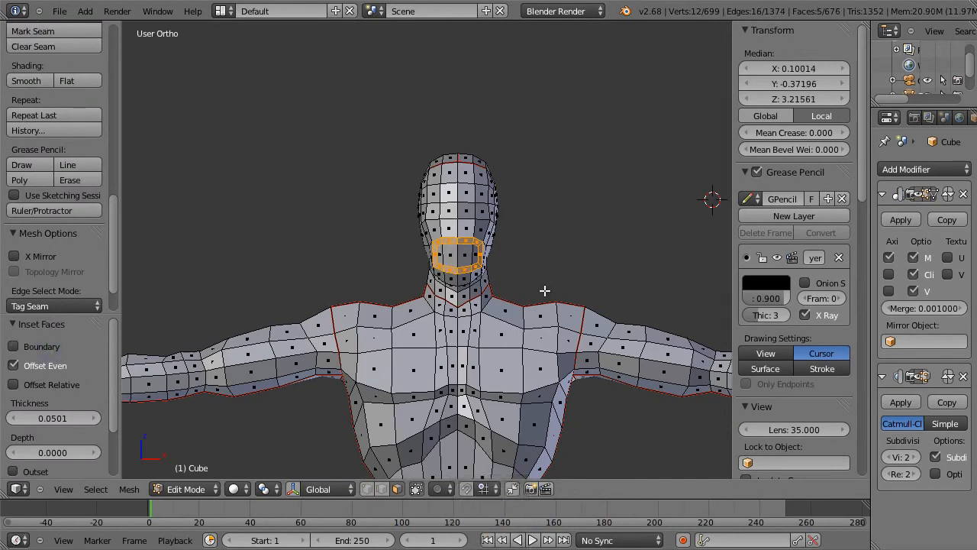
# Step: Try to scale the inset mouth faces down, and undo the inset
pyautogui.press('s')
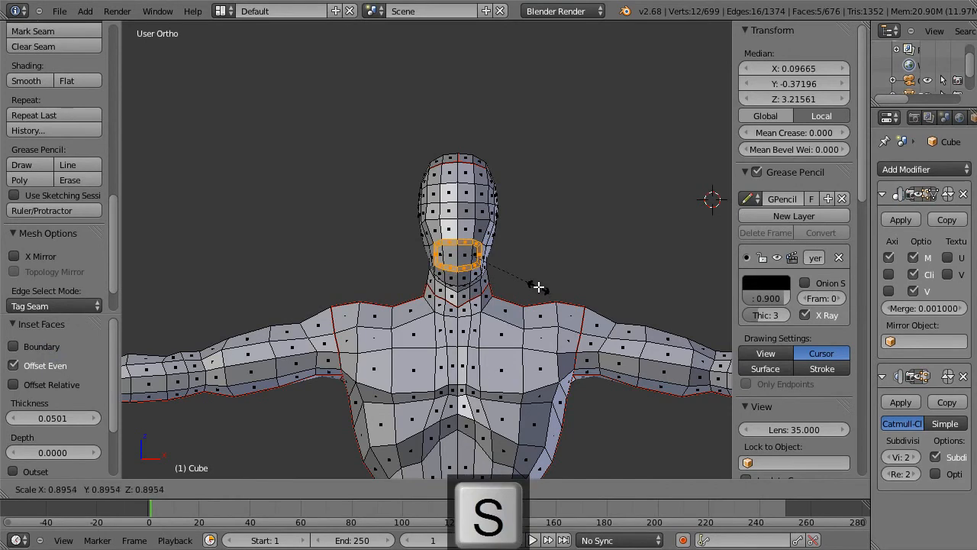
pyautogui.press('Escape')
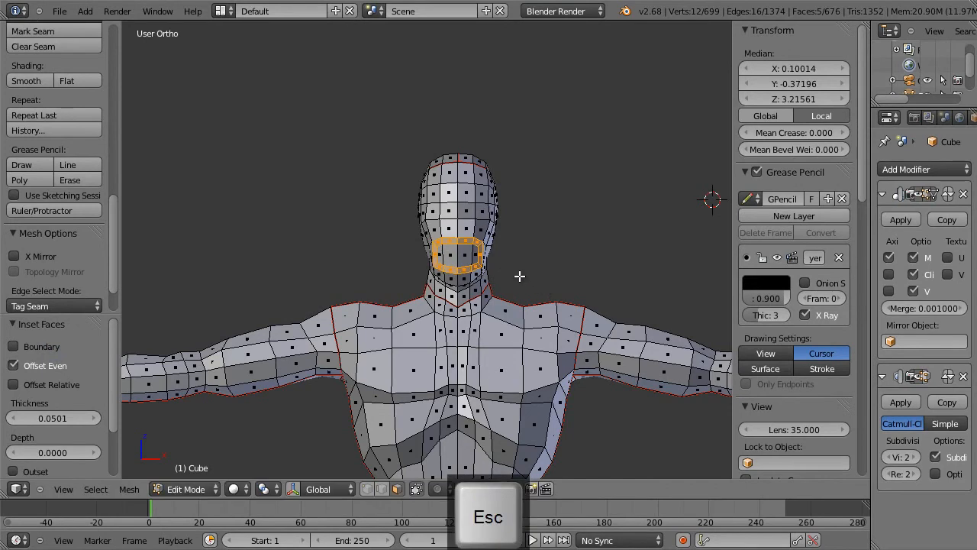
pyautogui.hotkey('ctrl', 'z')
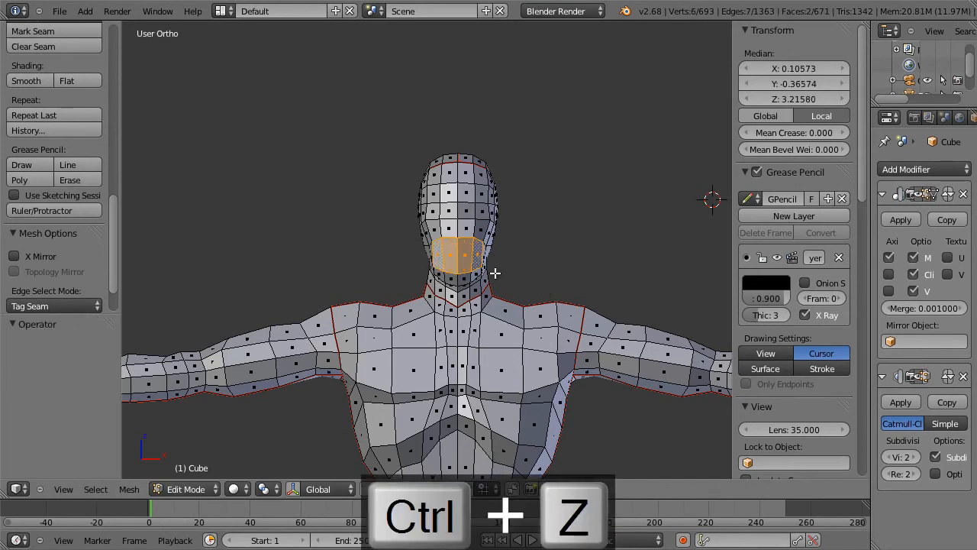
# Step: Inset the two mouth faces again with a thickness of about 0.0913 and preview the smoothed profile
pyautogui.press('i')
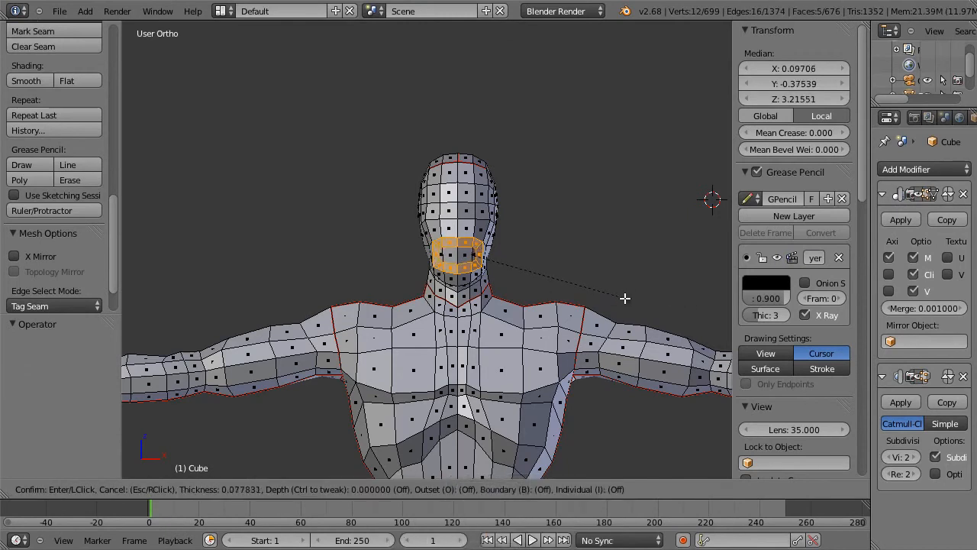
pyautogui.click(623, 297)
pyautogui.press('Tab')
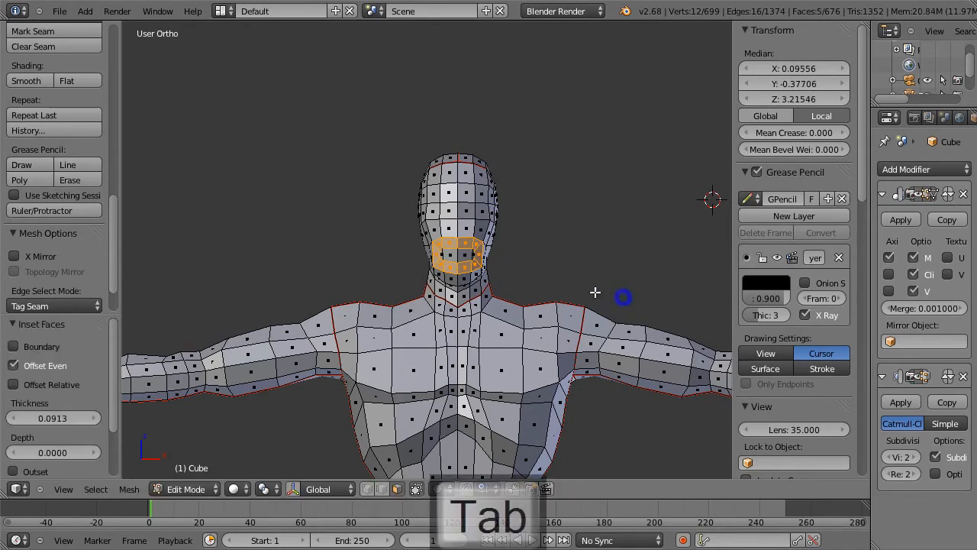
pyautogui.moveTo(569, 289); pyautogui.dragTo(415, 298, button='middle')
pyautogui.scroll(3, 413, 280)
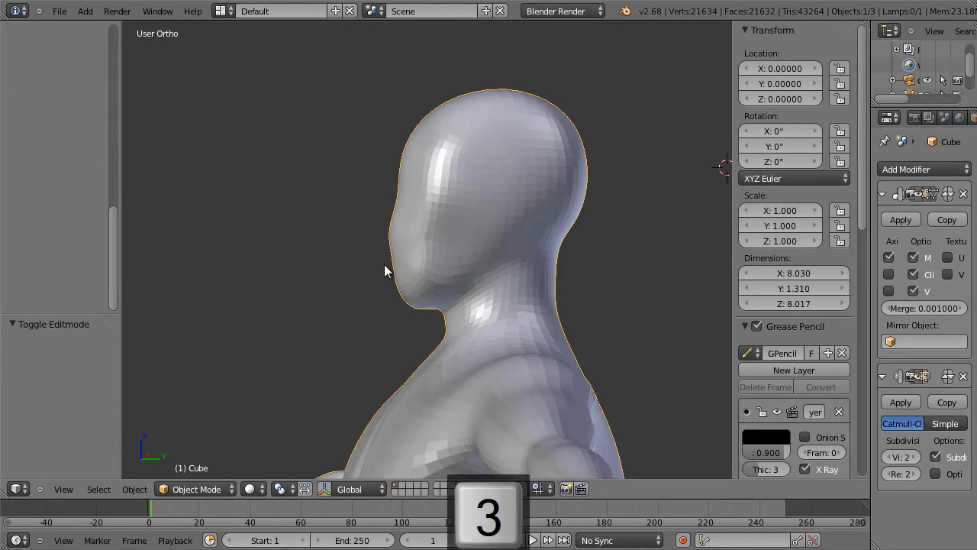
# Step: Select the two inner mouth faces in the right side view and smooth their vertices twice
pyautogui.press('KP_3')
pyautogui.press('Tab')
pyautogui.rightClick(393, 258)
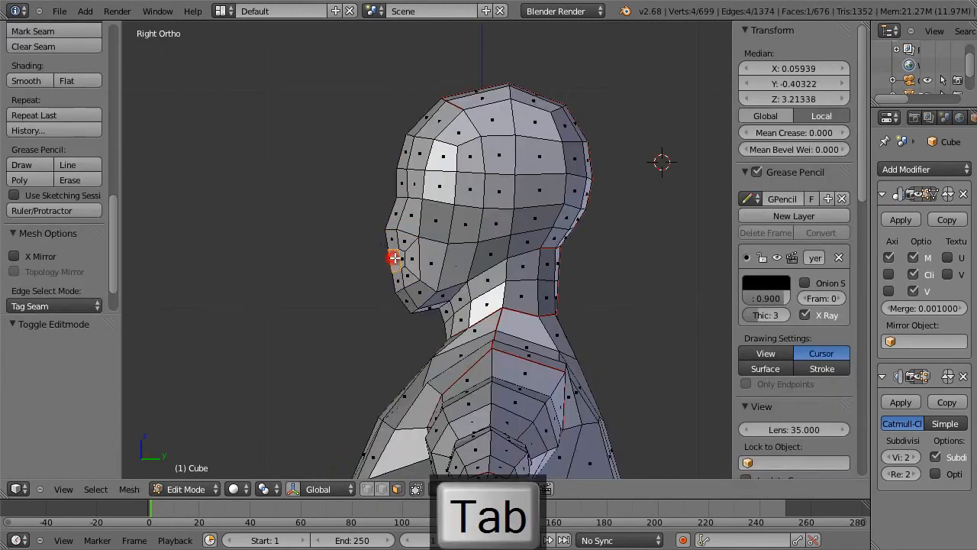
pyautogui.press('w')
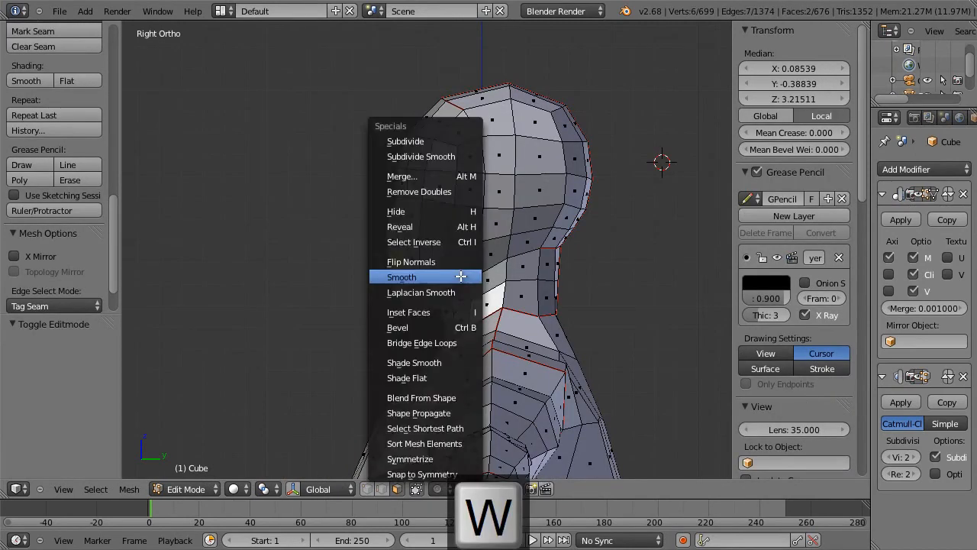
pyautogui.click(461, 276)
pyautogui.press('w')
pyautogui.click(461, 276)
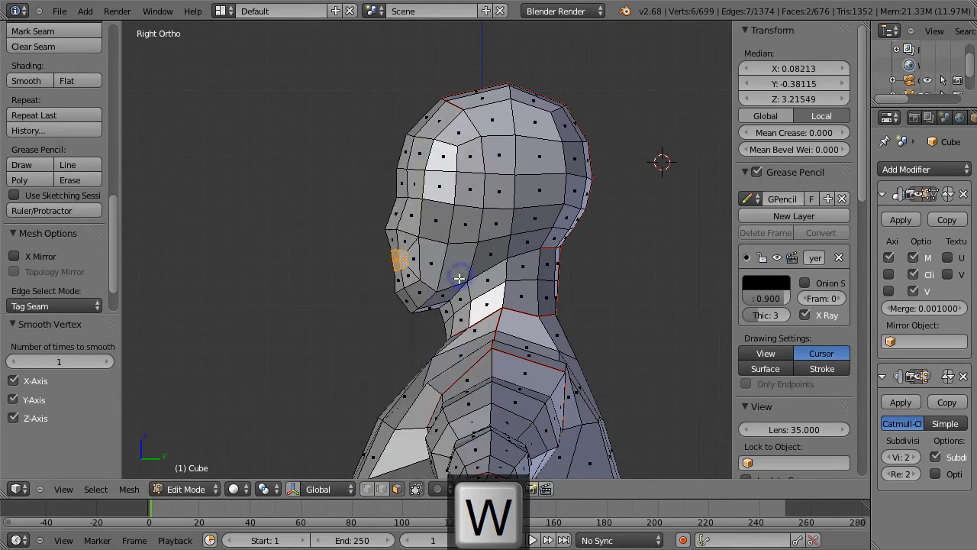
# Step: Move the inner mouth faces back and slightly down, to a median of about Y -0.371, Z 3.201, and check the smoothed profile
pyautogui.press('g')
pyautogui.click(463, 284)
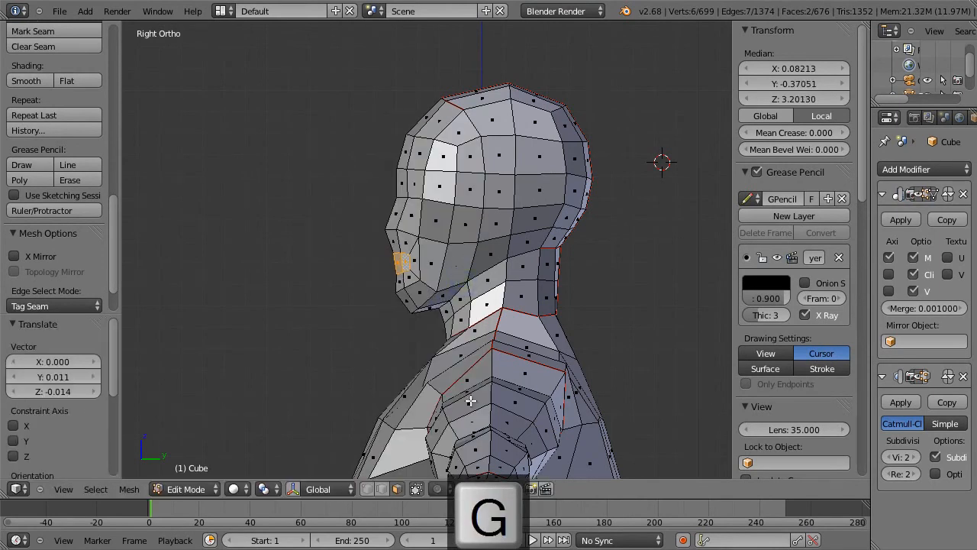
pyautogui.press('Tab')
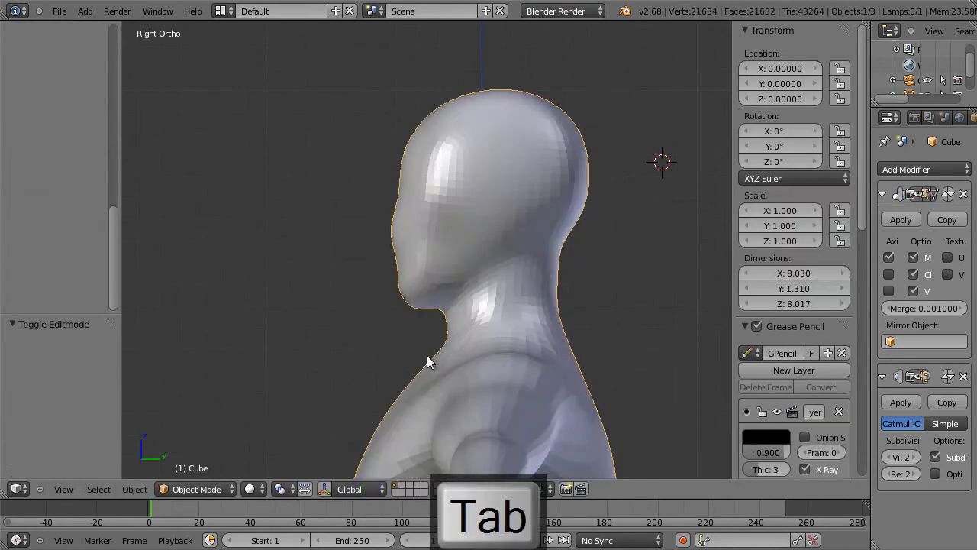
pyautogui.moveTo(430, 302); pyautogui.dragTo(452, 275, button='middle')
# Step: Scale the vertical cheek edge just outside the mouth loop and preview the face from the front
pyautogui.press('Tab')
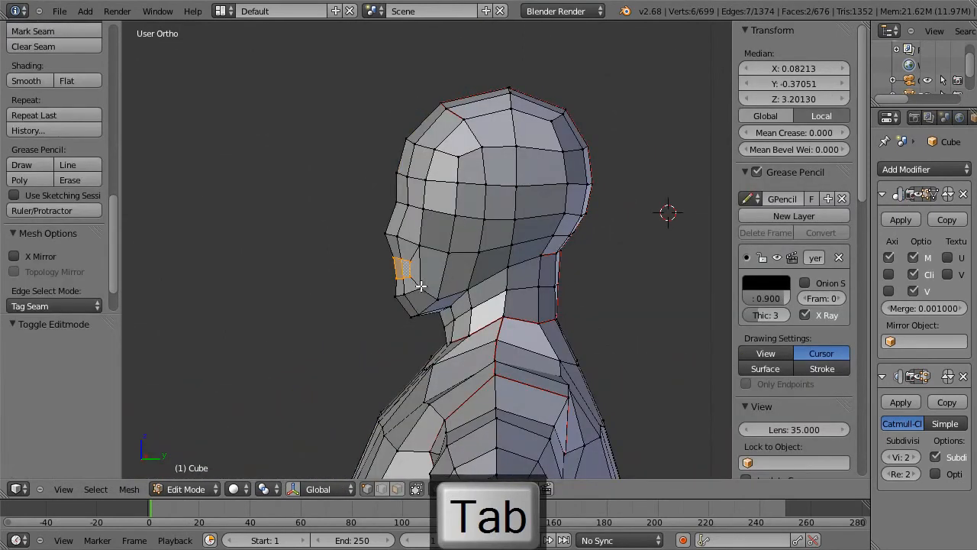
pyautogui.rightClick(419, 286)
pyautogui.keyDown('shift'); pyautogui.rightClick(419, 243); pyautogui.keyUp('shift')
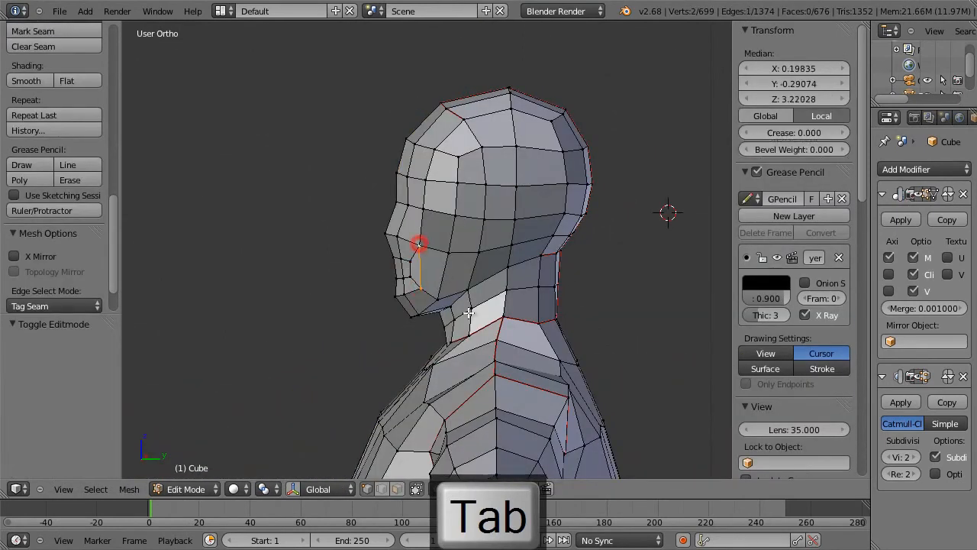
pyautogui.press('s')
pyautogui.click(603, 305)
pyautogui.press('Tab')
pyautogui.moveTo(545, 316); pyautogui.dragTo(669, 312, button='middle')
# Step: Select the seven vertices around the mouth corner and adjoining cheek in front view and smooth them twice
pyautogui.press('Tab')
pyautogui.rightClick(494, 263)
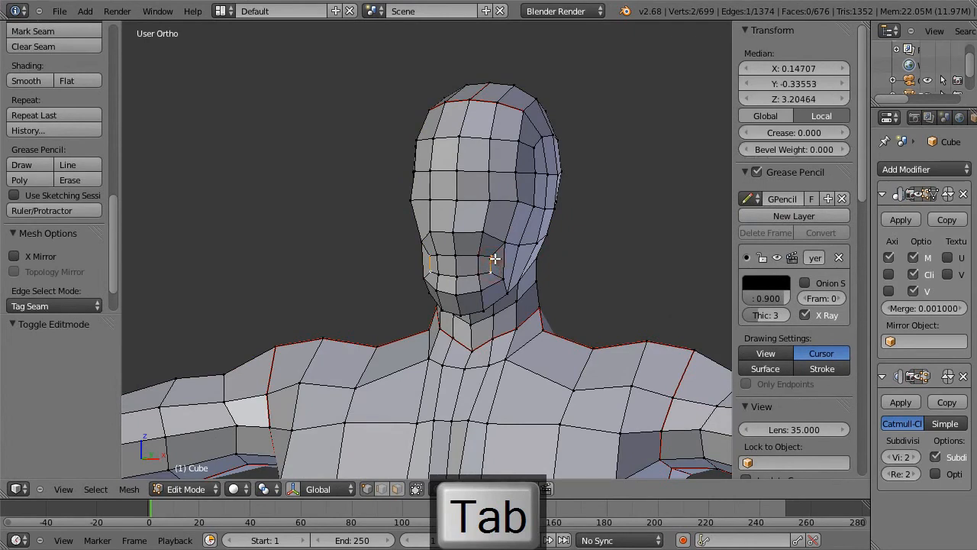
pyautogui.press('KP_1')
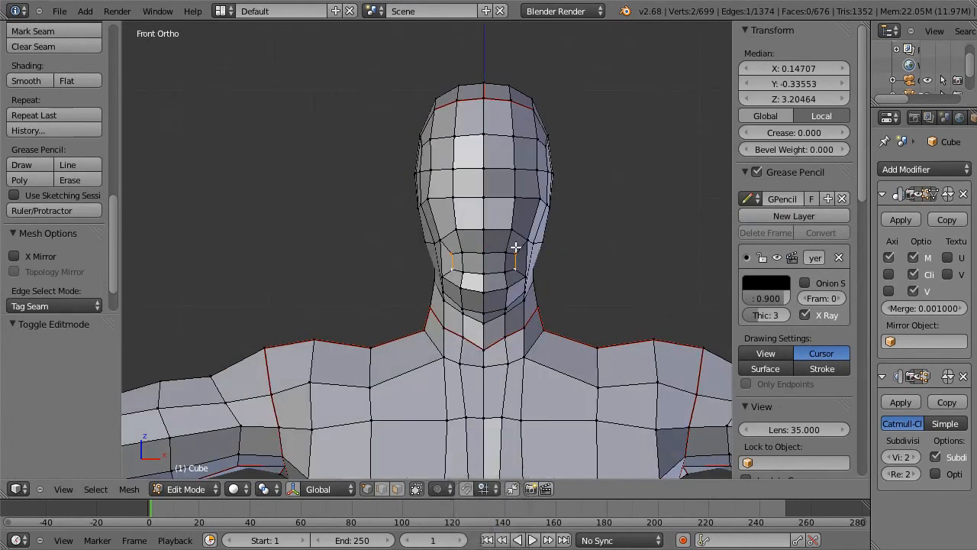
pyautogui.keyDown('shift'); pyautogui.rightClick(510, 230); pyautogui.keyUp('shift')
pyautogui.keyDown('shift'); pyautogui.rightClick(528, 239); pyautogui.keyUp('shift')
pyautogui.keyDown('shift'); pyautogui.rightClick(523, 273); pyautogui.keyUp('shift')
pyautogui.keyDown('shift'); pyautogui.rightClick(505, 272); pyautogui.keyUp('shift')
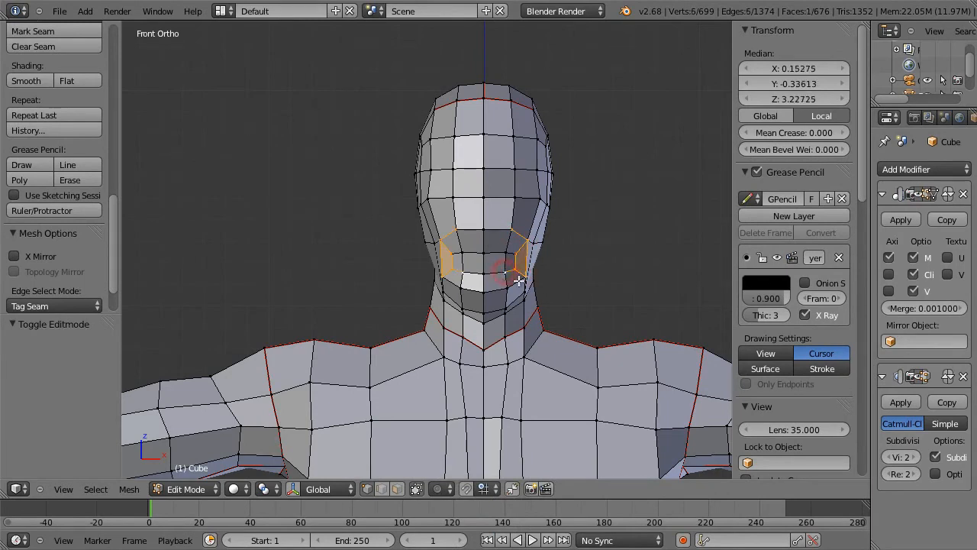
pyautogui.keyDown('shift'); pyautogui.rightClick(506, 255); pyautogui.keyUp('shift')
pyautogui.press('w')
pyautogui.click(563, 273)
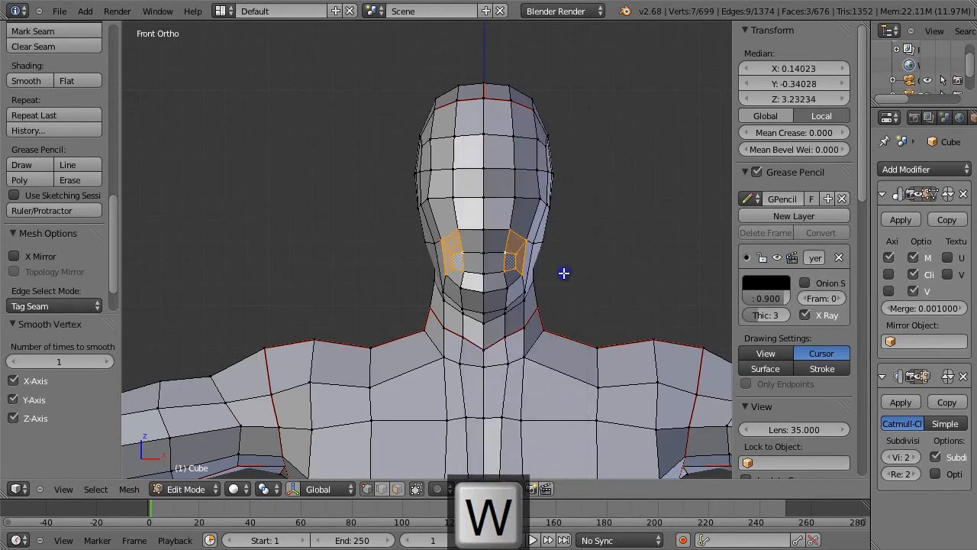
pyautogui.press('w')
pyautogui.click(563, 272)
# Step: Apply smooth shading to the whole body in Object Mode and inspect the head
pyautogui.press('Tab')
pyautogui.moveTo(586, 283); pyautogui.dragTo(528, 294, button='middle')
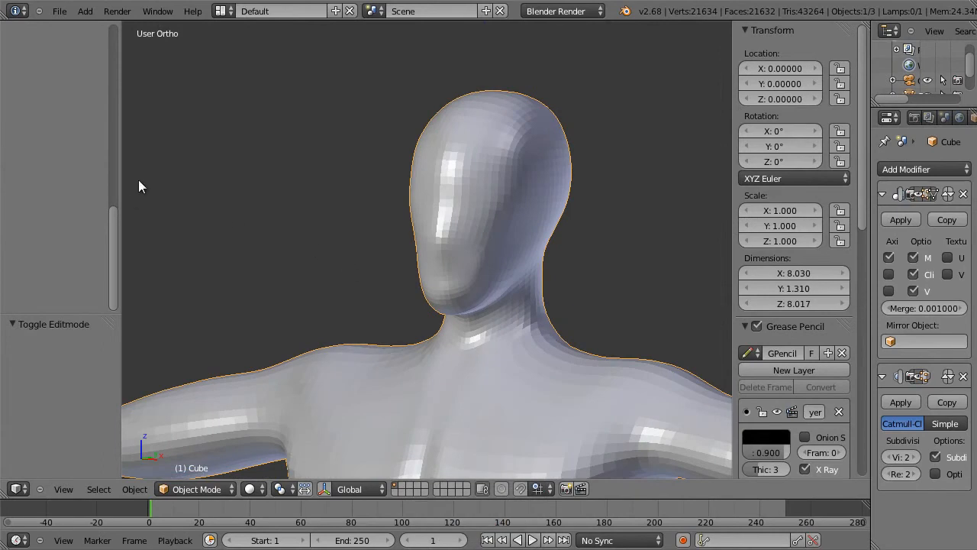
pyautogui.scroll(5, 114, 172)
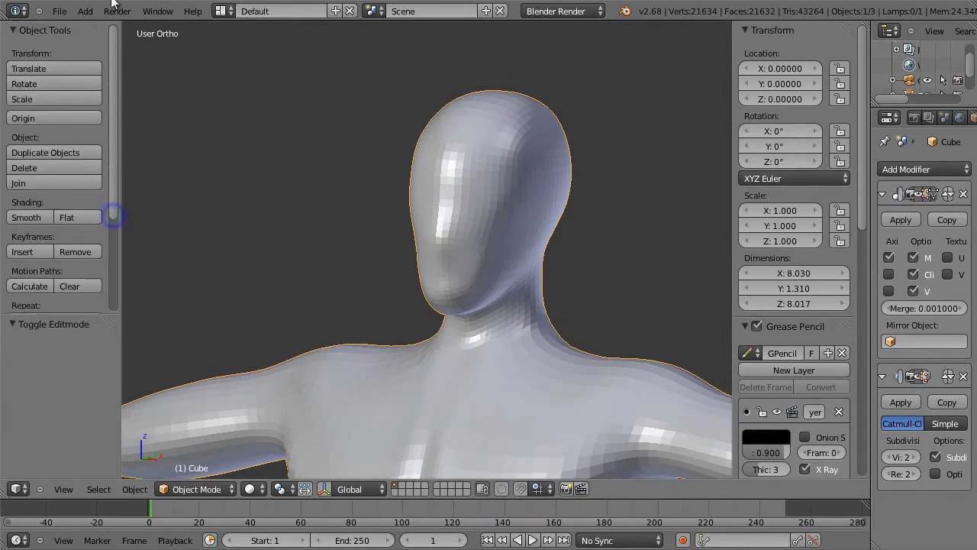
pyautogui.click(26, 216)
pyautogui.moveTo(428, 229); pyautogui.dragTo(517, 249, button='middle')
# Step: Apply flat shading to the whole body in Object Mode, viewed from the front
pyautogui.press('Tab')
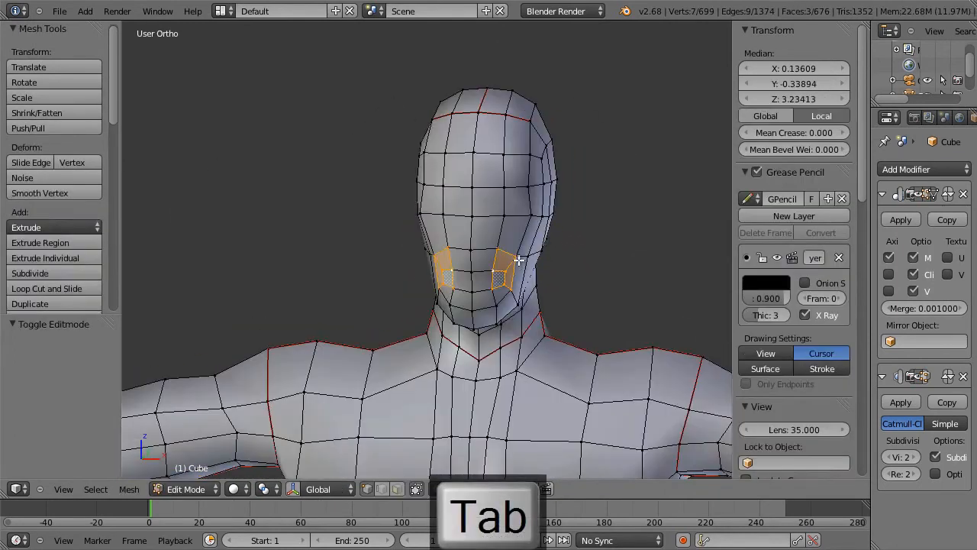
pyautogui.rightClick(519, 254)
pyautogui.moveTo(541, 227); pyautogui.dragTo(565, 219, button='middle')
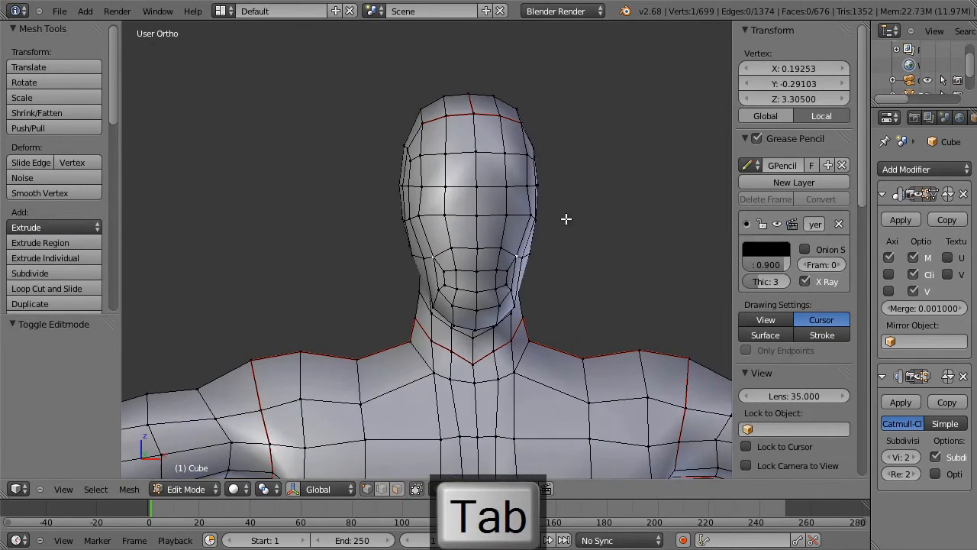
pyautogui.press('KP_1')
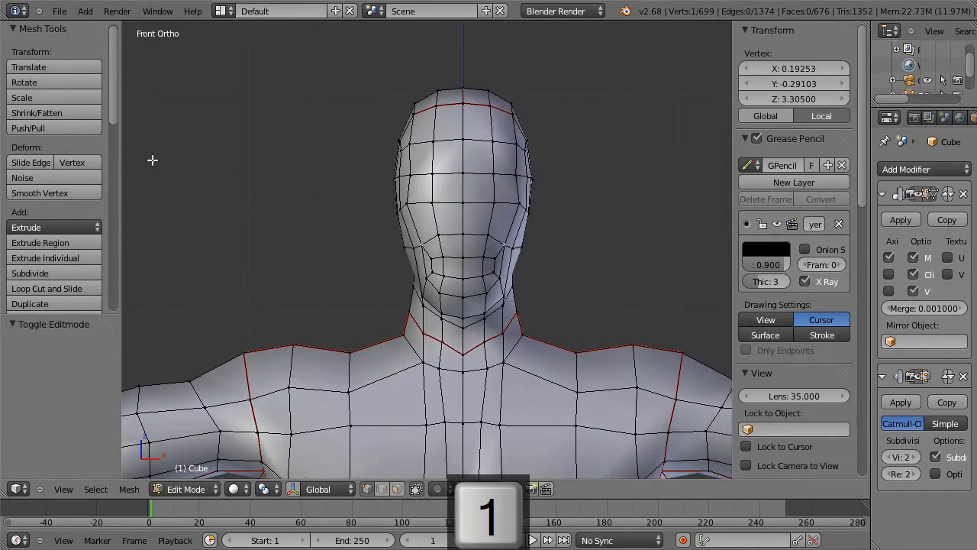
pyautogui.press('Tab')
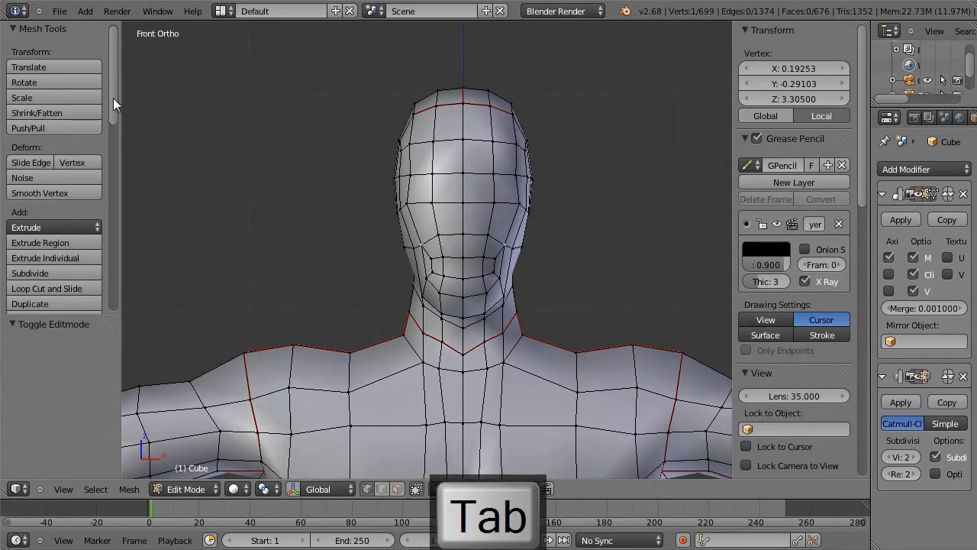
pyautogui.click(78, 216)
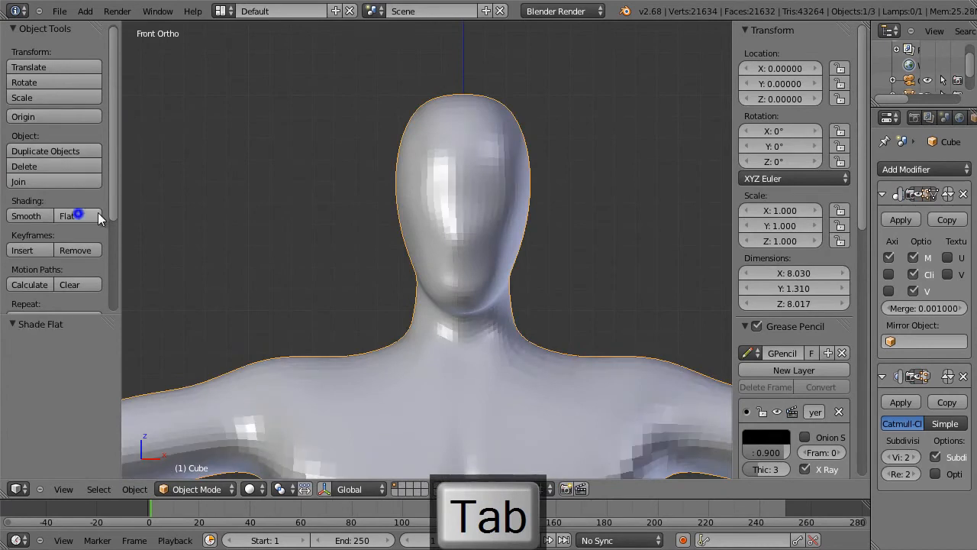
# Step: Raise the short cheek edge just outside and above the mouth loop by about 0.011 along Z in Edit Mode
pyautogui.press('Tab')
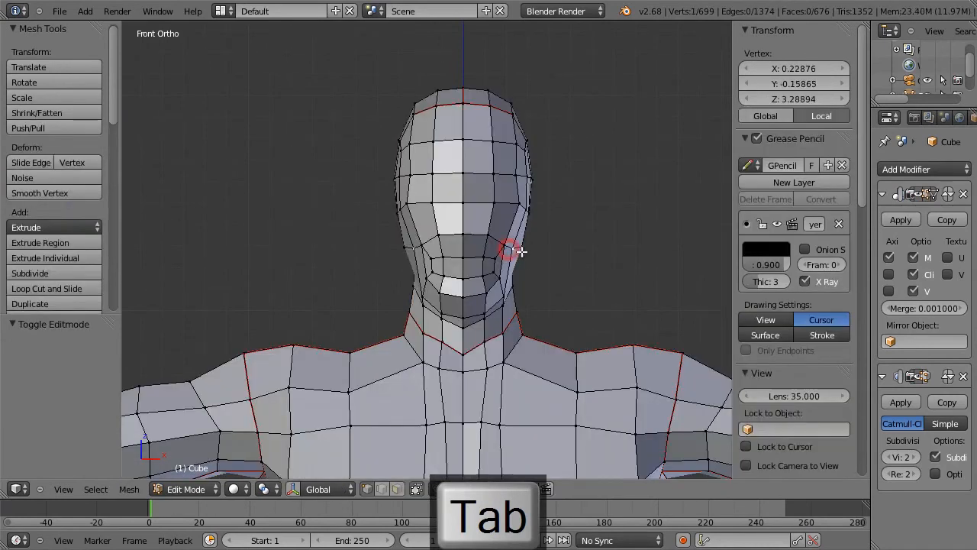
pyautogui.keyDown('shift'); pyautogui.rightClick(511, 241); pyautogui.keyUp('shift')
pyautogui.press('g')
pyautogui.click(510, 235)
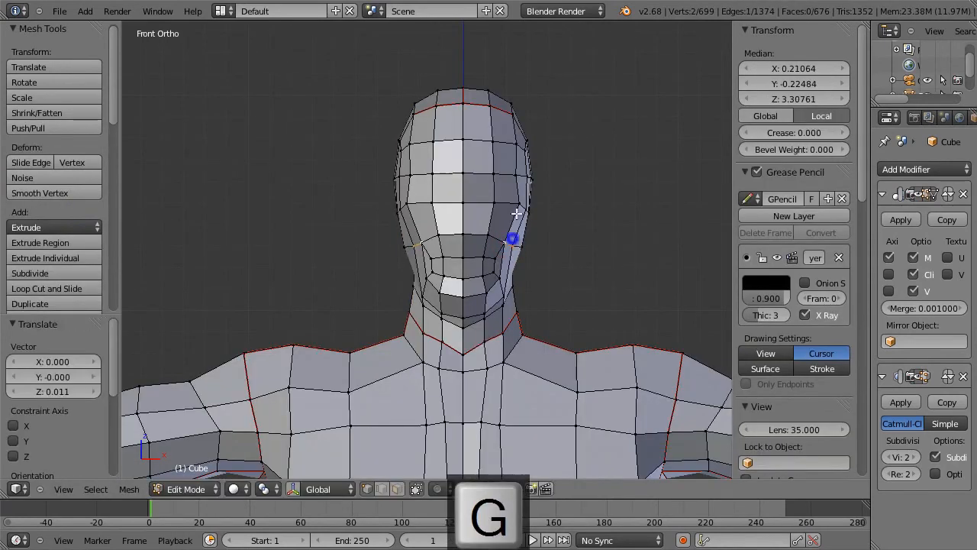
# Step: Nudge the outer upper-cheek vertex by about X -0.010, Z -0.005 and the inner one beside the nose by X -0.020, Z -0.015
pyautogui.rightClick(517, 202)
pyautogui.scroll(-1, 529, 205)
pyautogui.scroll(-1, 529, 205)
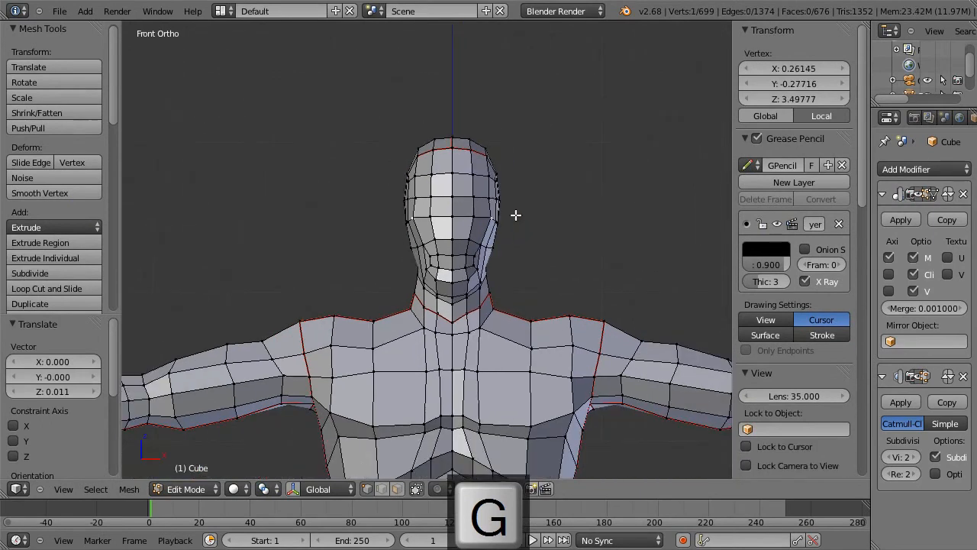
pyautogui.press('g')
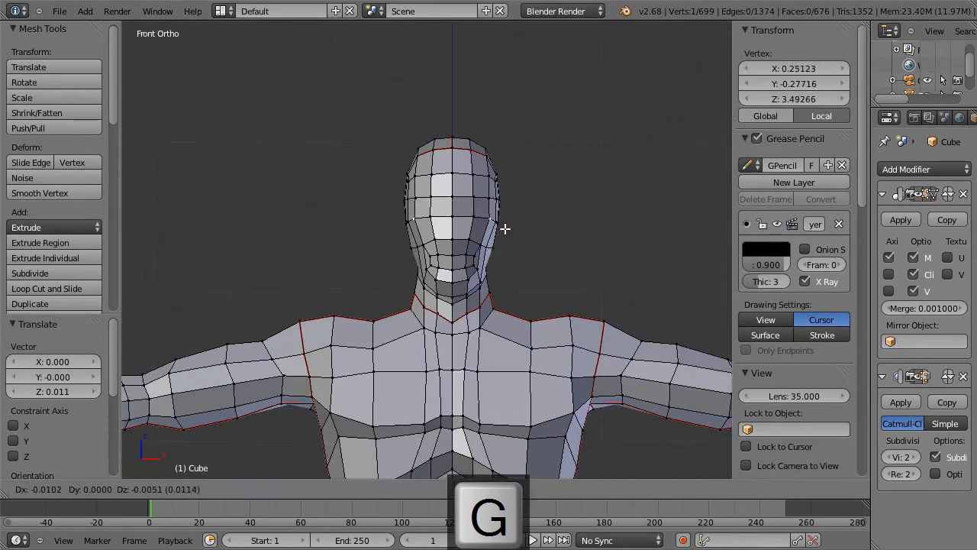
pyautogui.click(505, 228)
pyautogui.press('g')
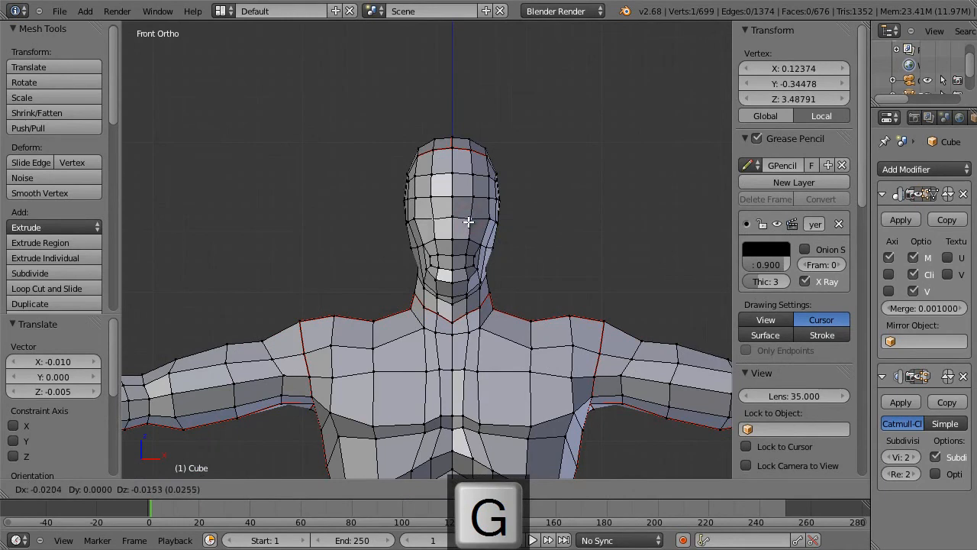
pyautogui.click(467, 221)
# Step: Select the two brow-line vertices at the centre of the face and lower them by about 0.020 along Z
pyautogui.rightClick(431, 193)
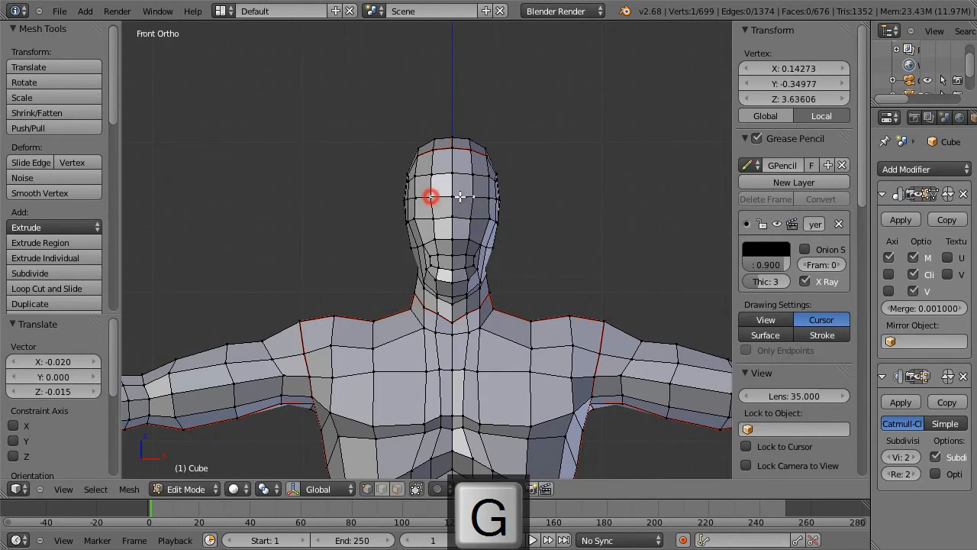
pyautogui.keyDown('shift'); pyautogui.rightClick(452, 195); pyautogui.keyUp('shift')
pyautogui.press('g')
pyautogui.click(462, 209)
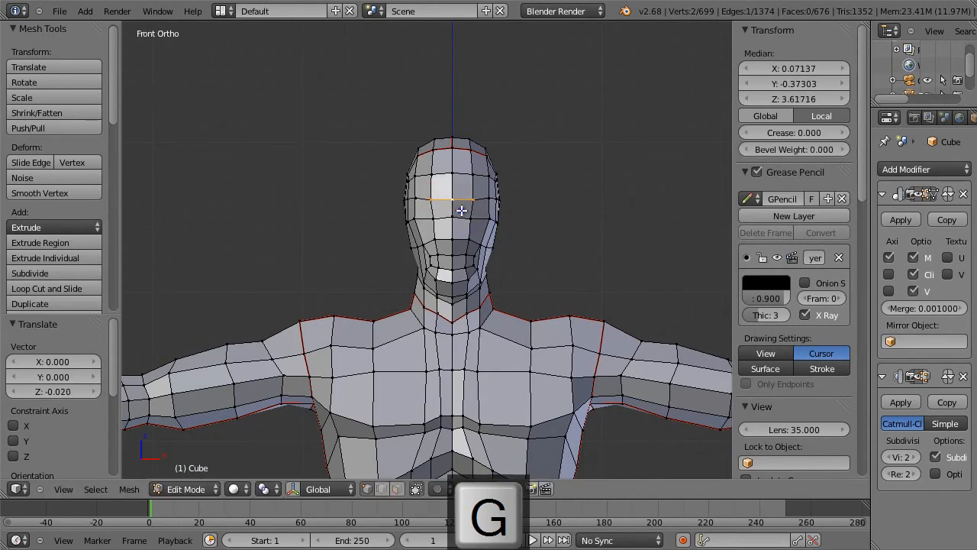
# Step: Move the centre-line vertex under the chin, seen from the side, to about Y -0.174, Z 2.991
pyautogui.moveTo(571, 206); pyautogui.dragTo(403, 210, button='middle')
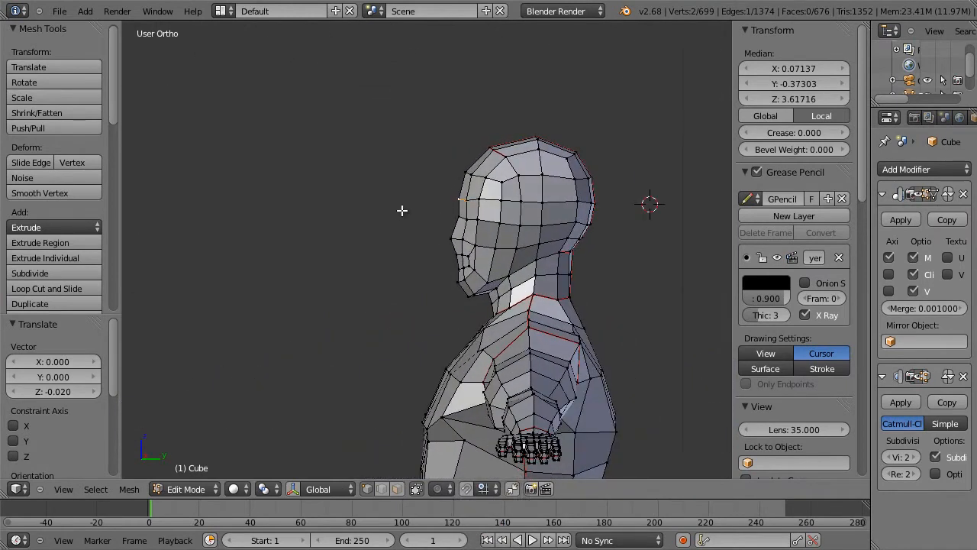
pyautogui.rightClick(489, 292)
pyautogui.press('g')
pyautogui.click(499, 298)
pyautogui.moveTo(498, 298); pyautogui.dragTo(628, 251, button='middle')
# Step: Remove the Subsurf modifier and apply the Mirror modifier to the body in Object Mode
pyautogui.press('Tab')
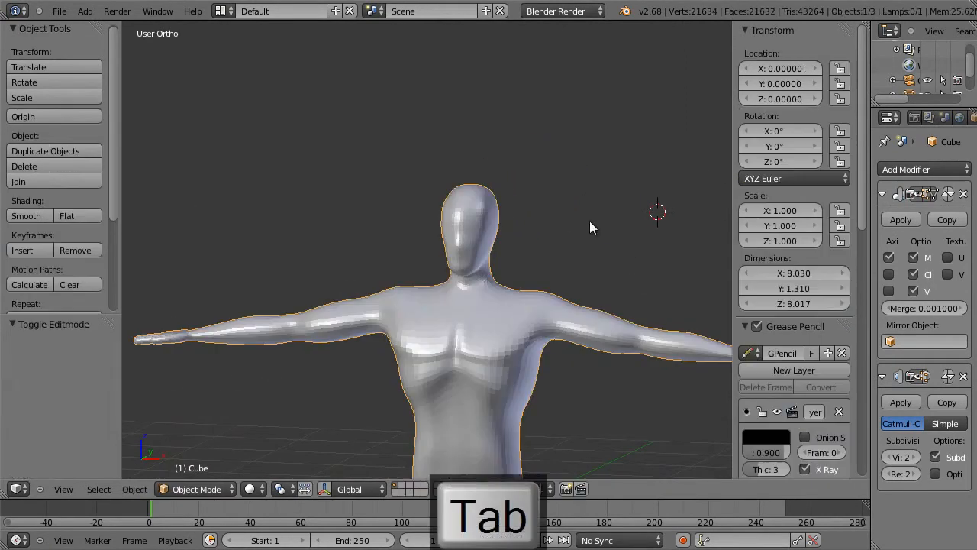
pyautogui.click(963, 376)
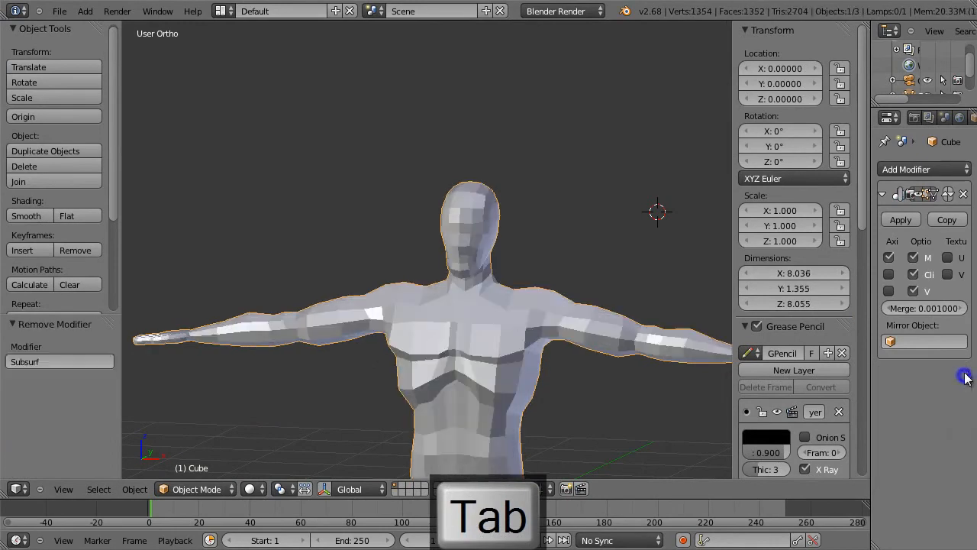
pyautogui.click(900, 219)
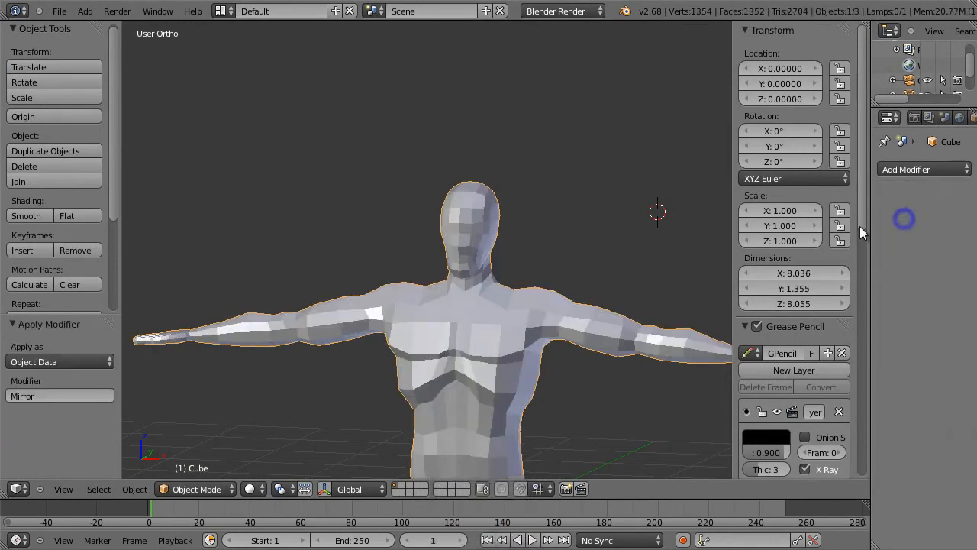
# Step: Frame the whole body in front view in Edit Mode and split the viewport into two side-by-side areas
pyautogui.press('Tab')
pyautogui.scroll(-3, 588, 259)
pyautogui.moveTo(554, 284); pyautogui.dragTo(588, 277, button='middle')
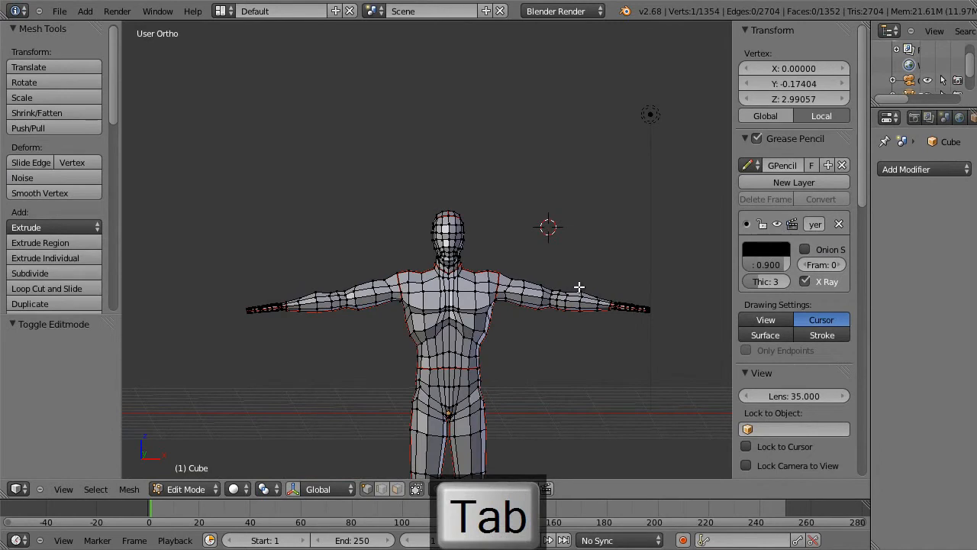
pyautogui.press('KP_1')
pyautogui.keyDown('shift'); pyautogui.moveTo(583, 370); pyautogui.dragTo(595, 244, button='middle'); pyautogui.keyUp('shift')
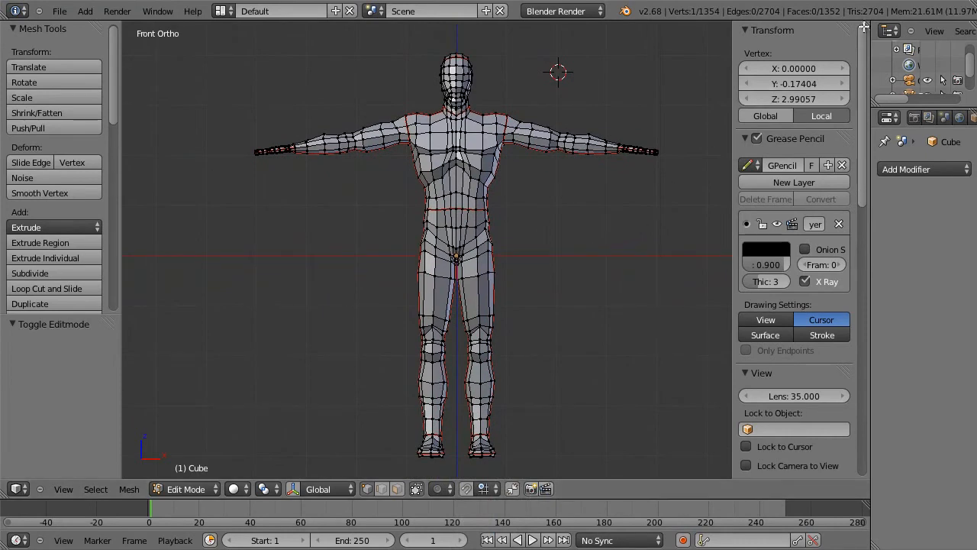
pyautogui.moveTo(865, 28); pyautogui.dragTo(500, 86)
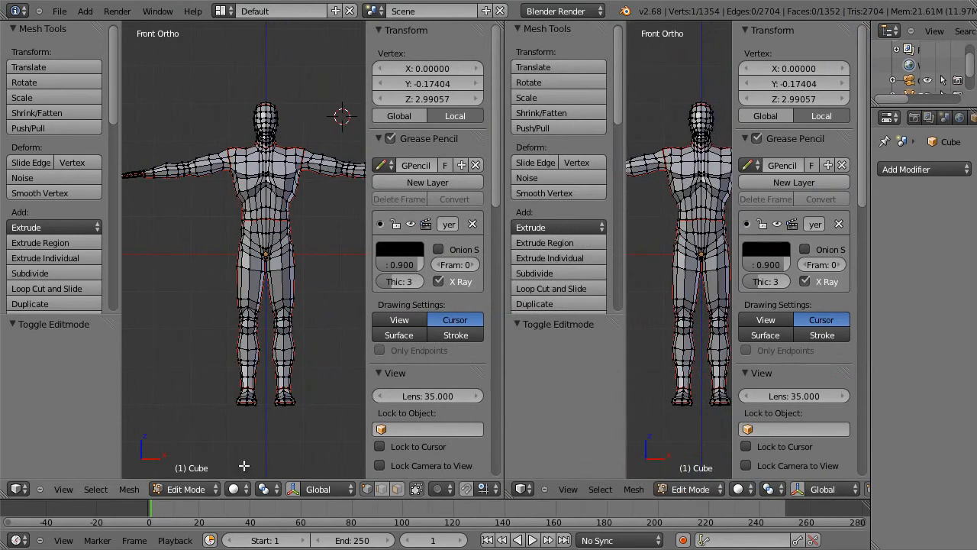
# Step: Turn the first of the split areas into a UV/Image Editor showing the full costume image
pyautogui.click(17, 489)
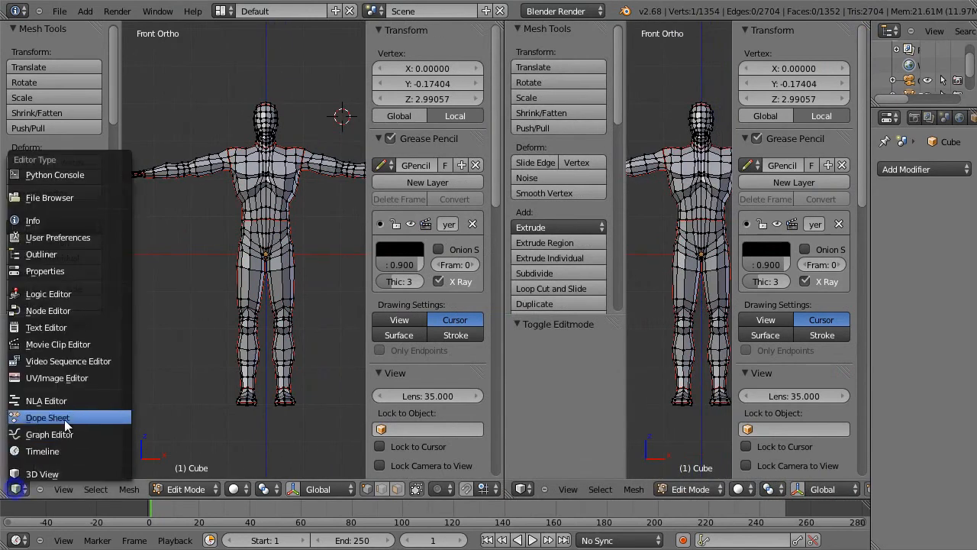
pyautogui.click(78, 378)
pyautogui.press('Escape')
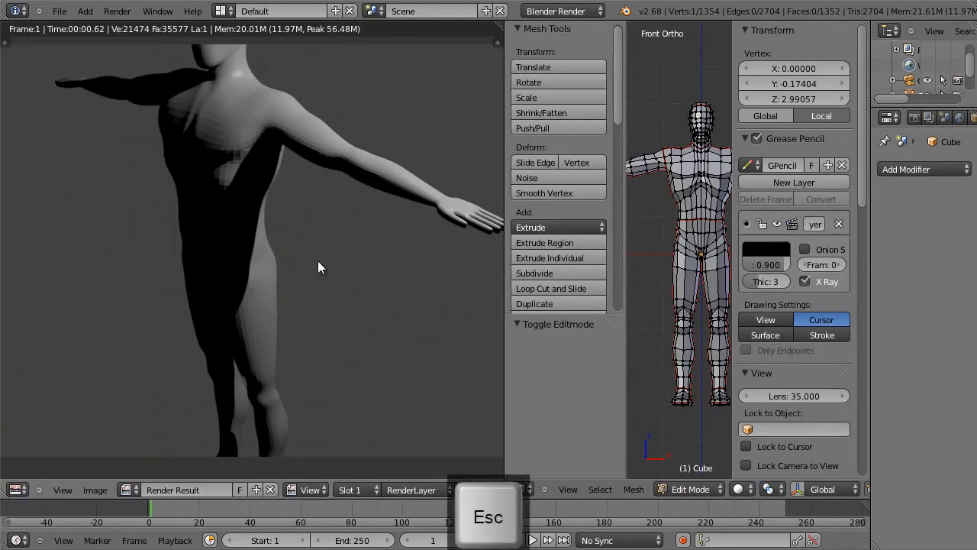
pyautogui.click(127, 489)
pyautogui.click(170, 330)
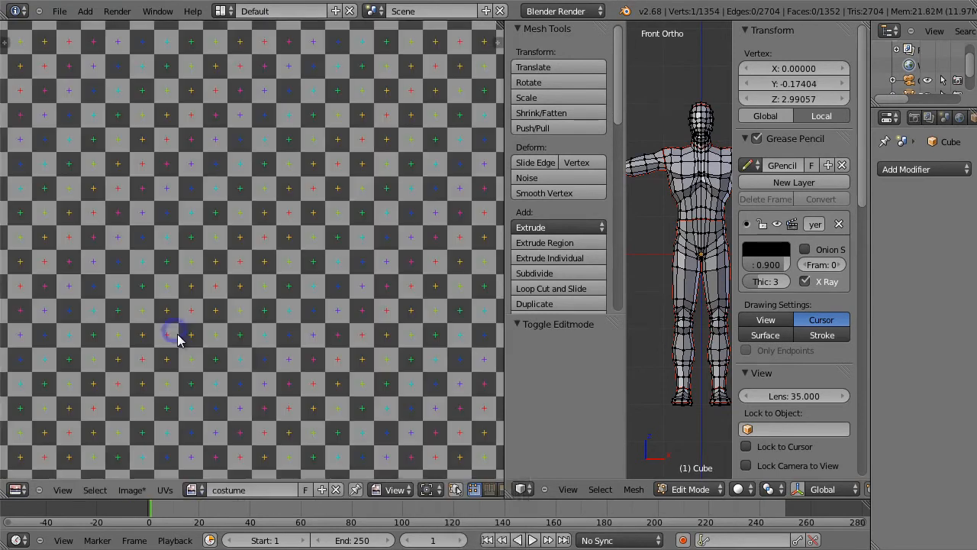
pyautogui.press('Home')
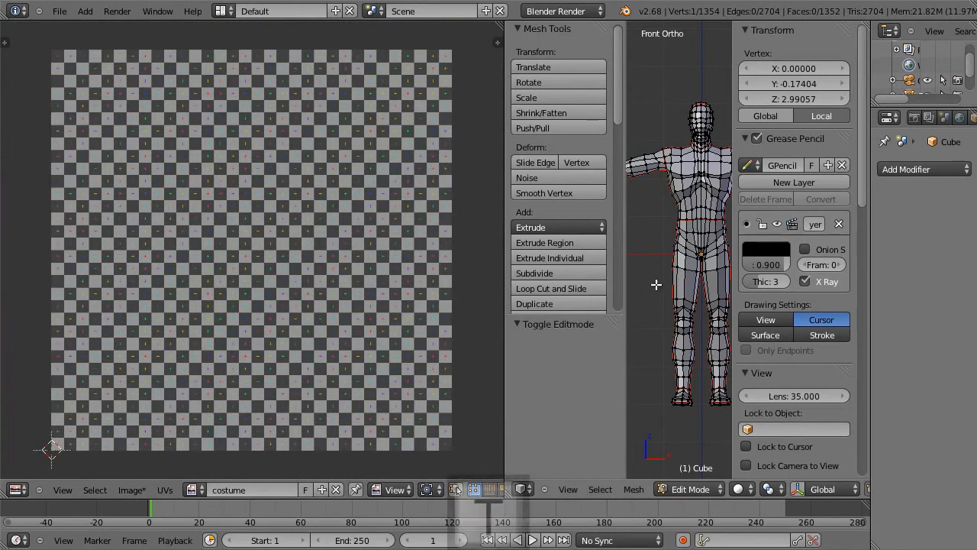
# Step: Hide the 3D view's tool and properties shelves, then select the entire body mesh and unwrap it
pyautogui.press('t')
pyautogui.press('n')
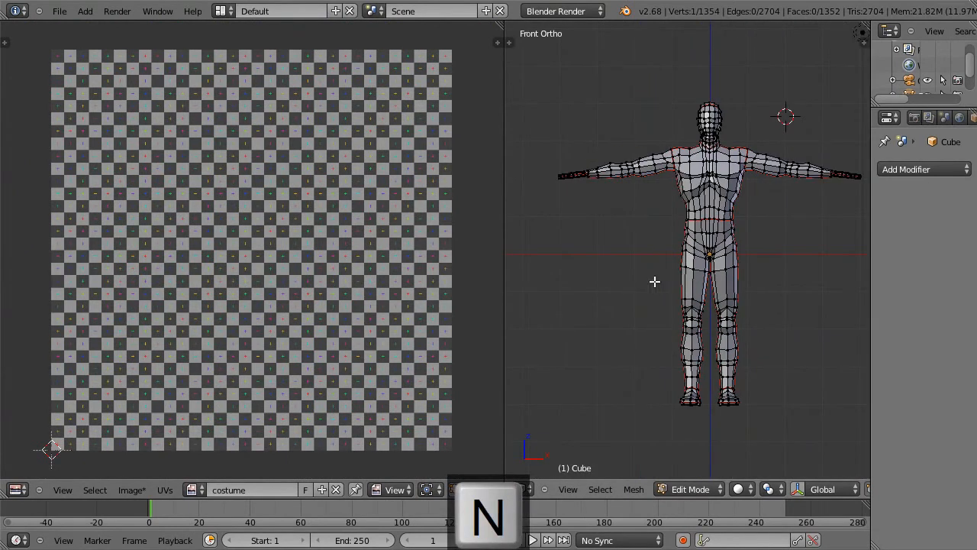
pyautogui.press('a')
pyautogui.press('a')
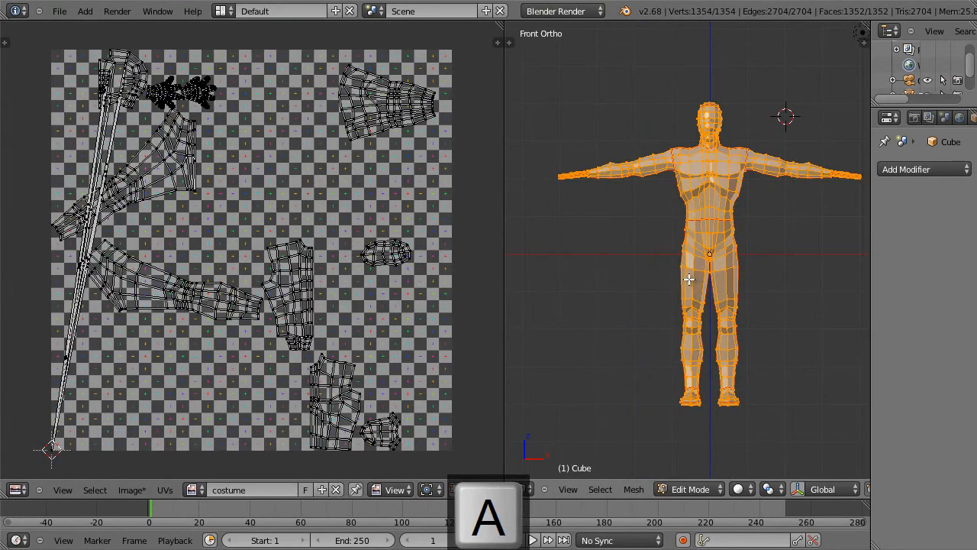
pyautogui.press('u')
pyautogui.click(689, 278)
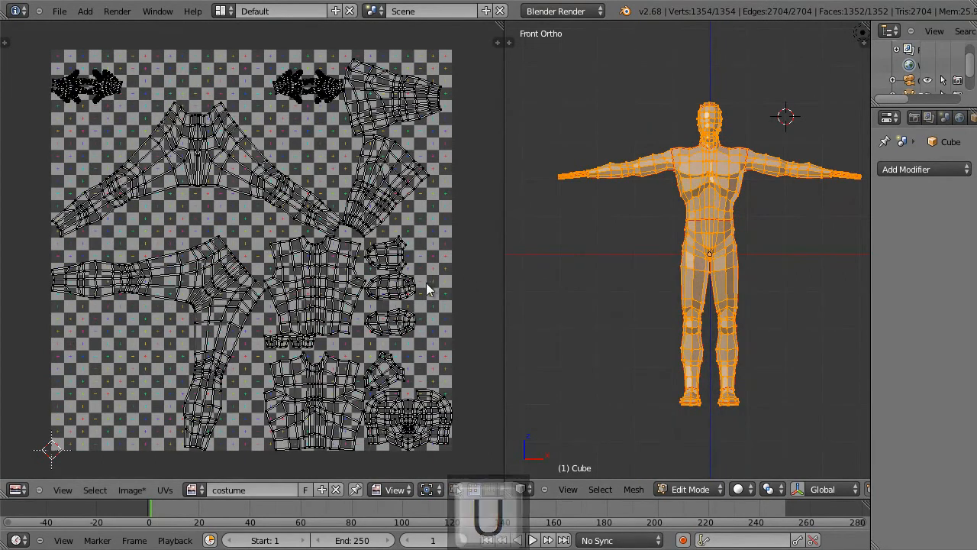
# Step: Enable the Stretch display in Area mode for the unwrapped UVs
pyautogui.press('n')
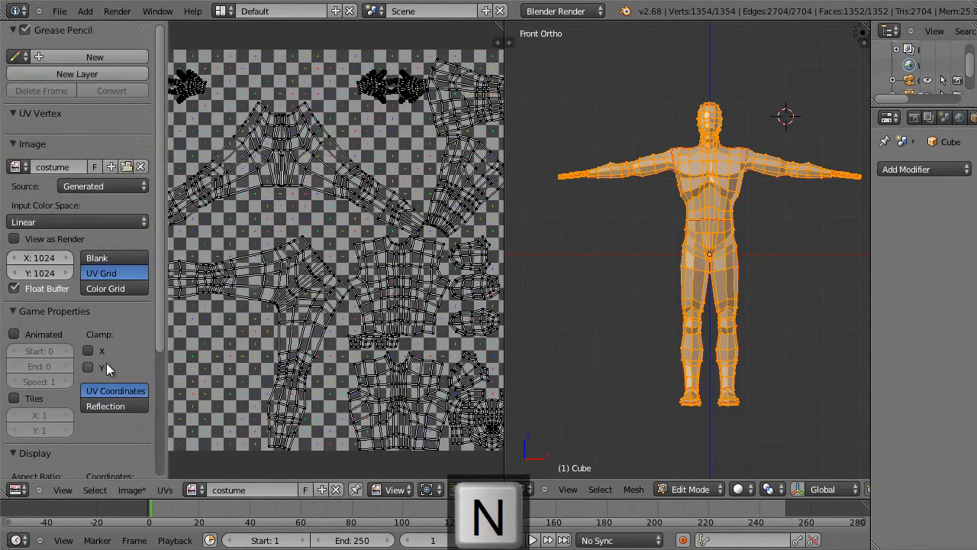
pyautogui.scroll(-5, 157, 417)
pyautogui.moveTo(166, 427); pyautogui.dragTo(142, 427)
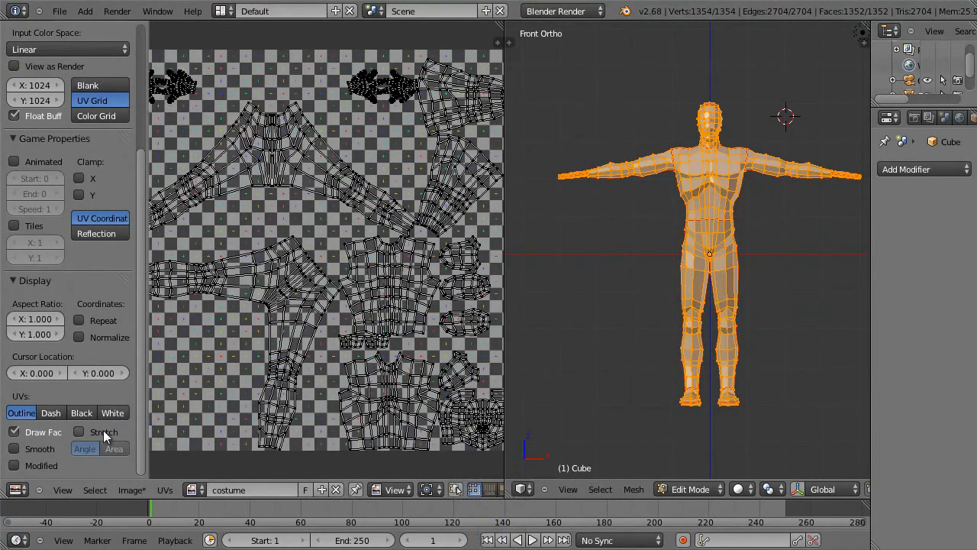
pyautogui.click(79, 431)
pyautogui.click(113, 448)
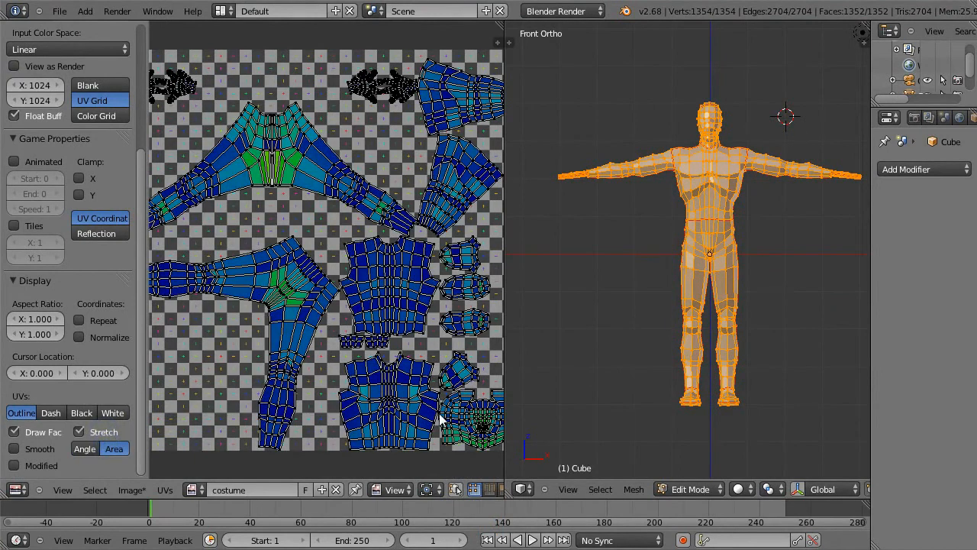
# Step: Select the UV at the centre of the mouth in the face island and enable proportional editing
pyautogui.scroll(-1, 440, 412)
pyautogui.scroll(1, 470, 397)
pyautogui.moveTo(471, 405); pyautogui.dragTo(462, 400, button='middle')
pyautogui.scroll(4, 431, 377)
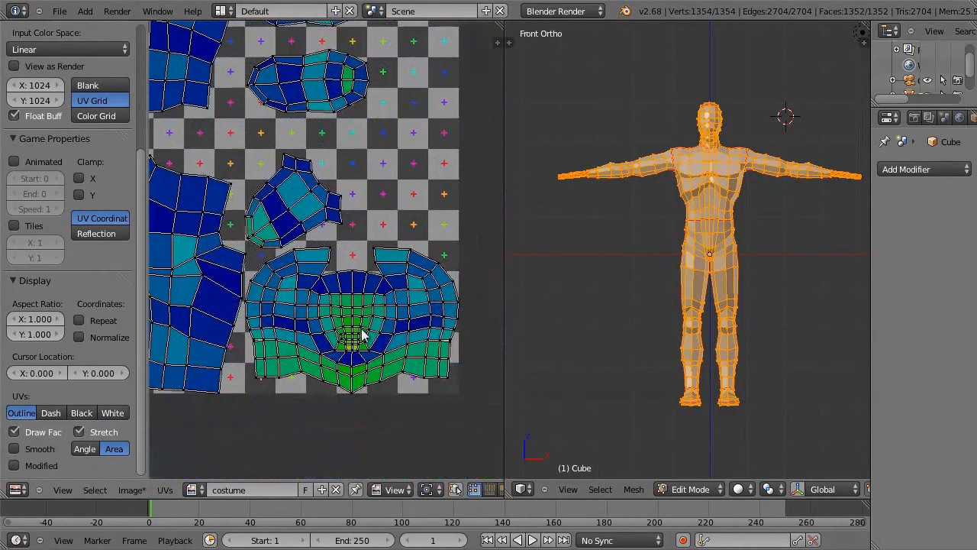
pyautogui.scroll(1, 376, 358)
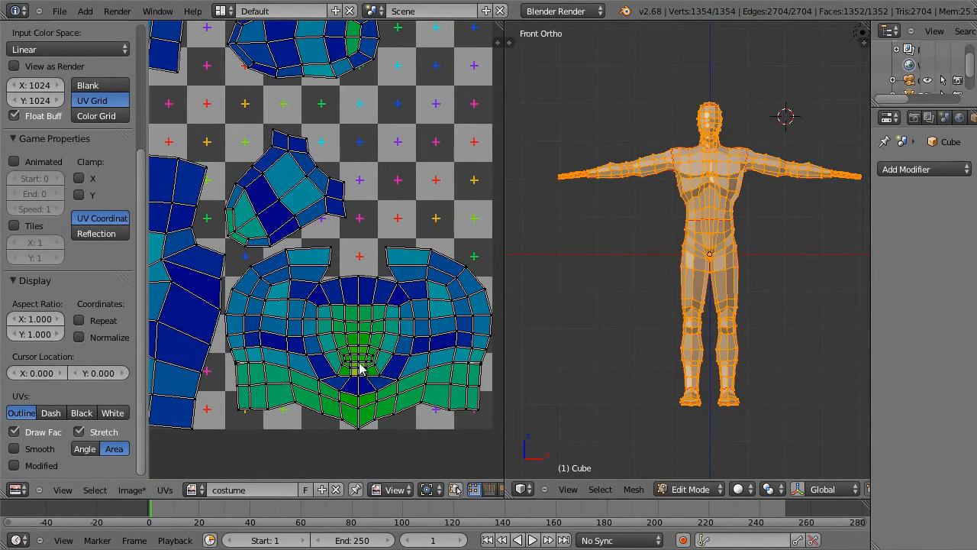
pyautogui.press('l')
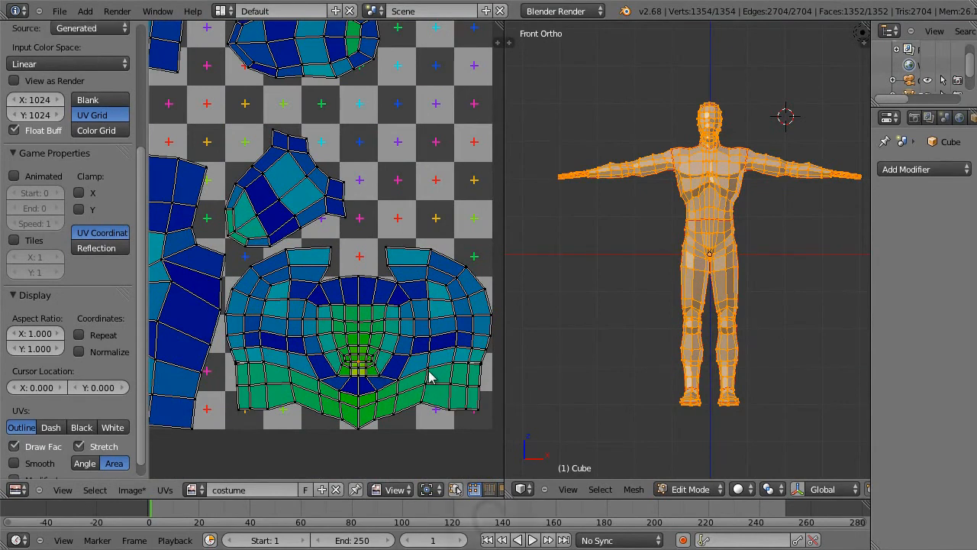
pyautogui.press('o')
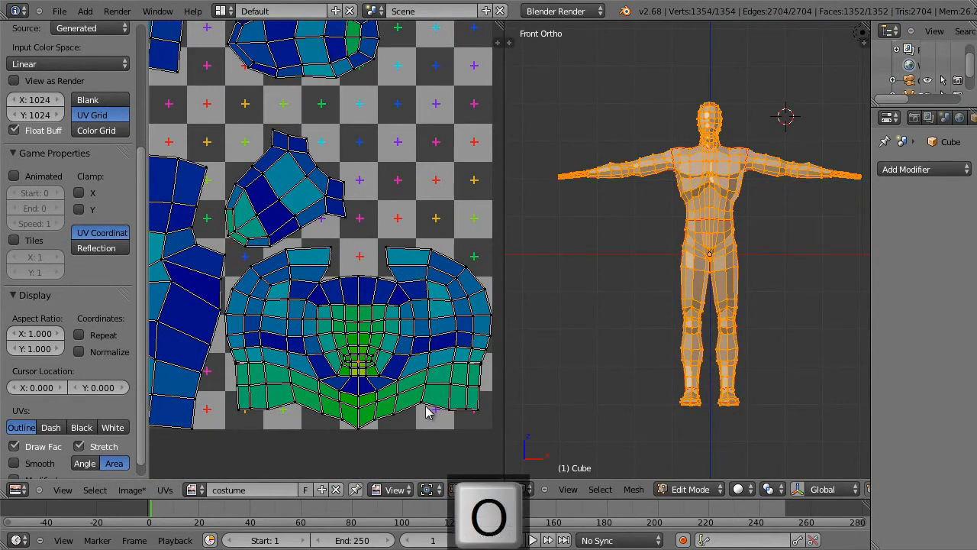
pyautogui.press('s')
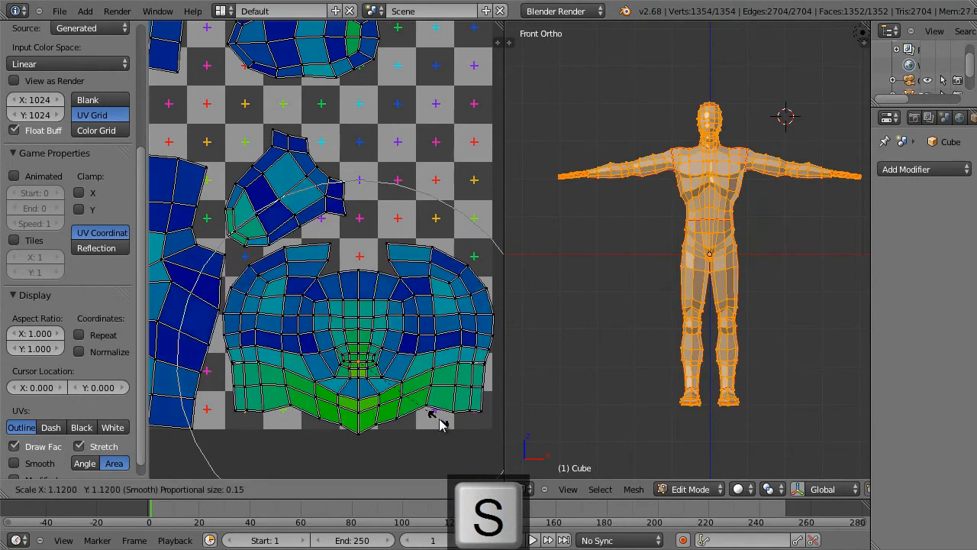
pyautogui.scroll(3, 441, 425)
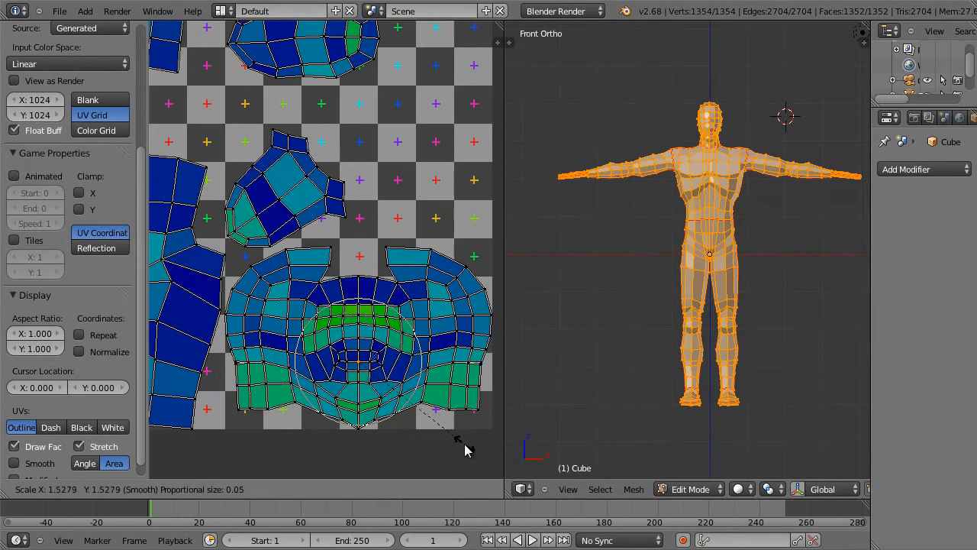
pyautogui.press('Escape')
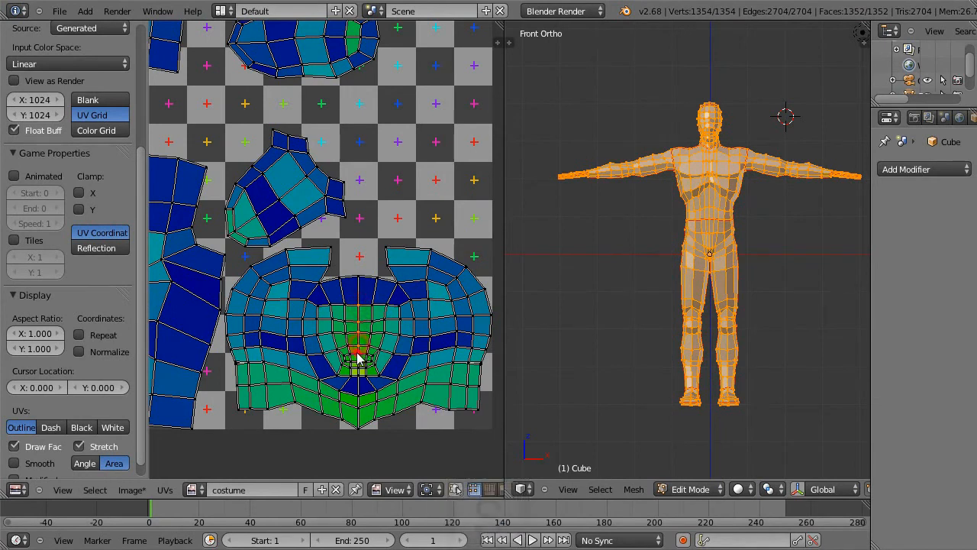
# Step: Scale up the face island's vertical centre-line UVs twice with smooth proportional falloff of size 0.05, the second time by about 1.13
pyautogui.press('s')
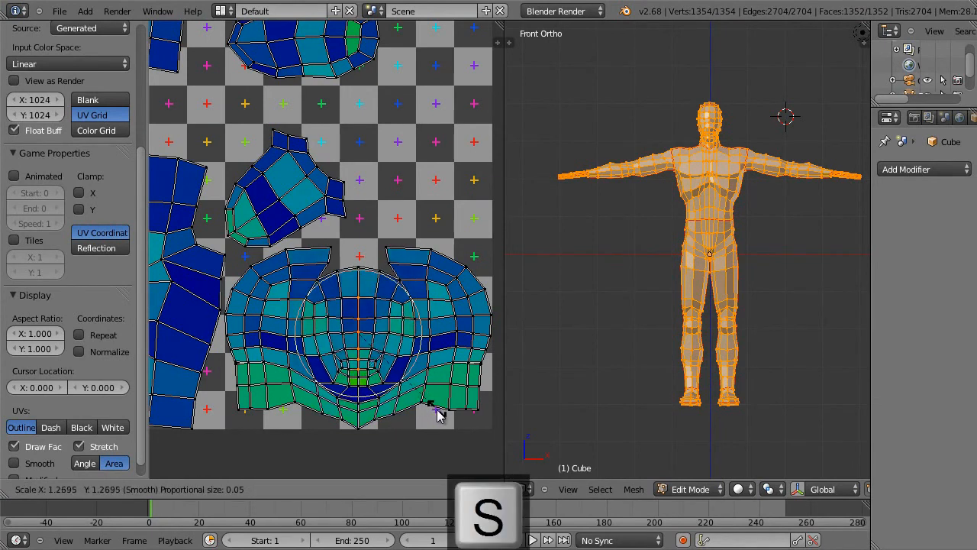
pyautogui.rightClick(432, 408)
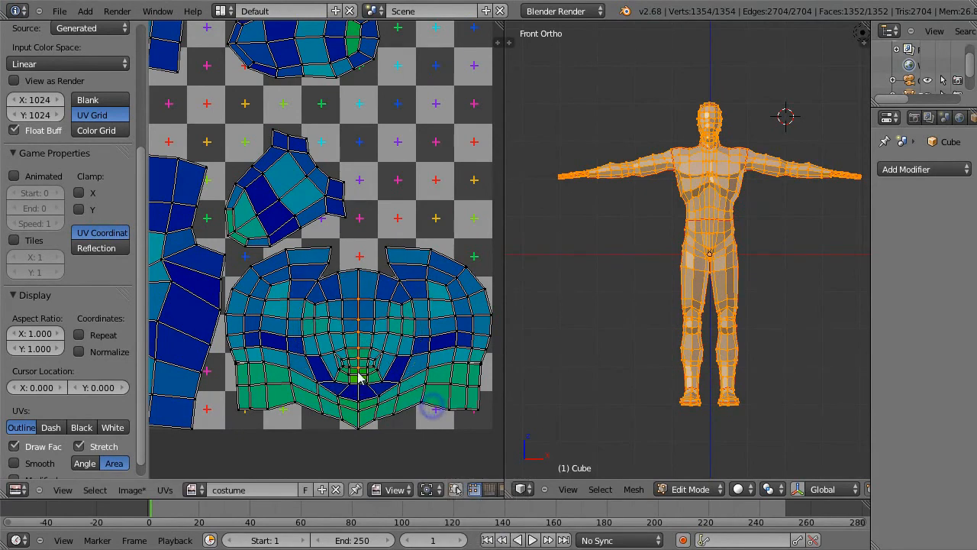
pyautogui.press('s')
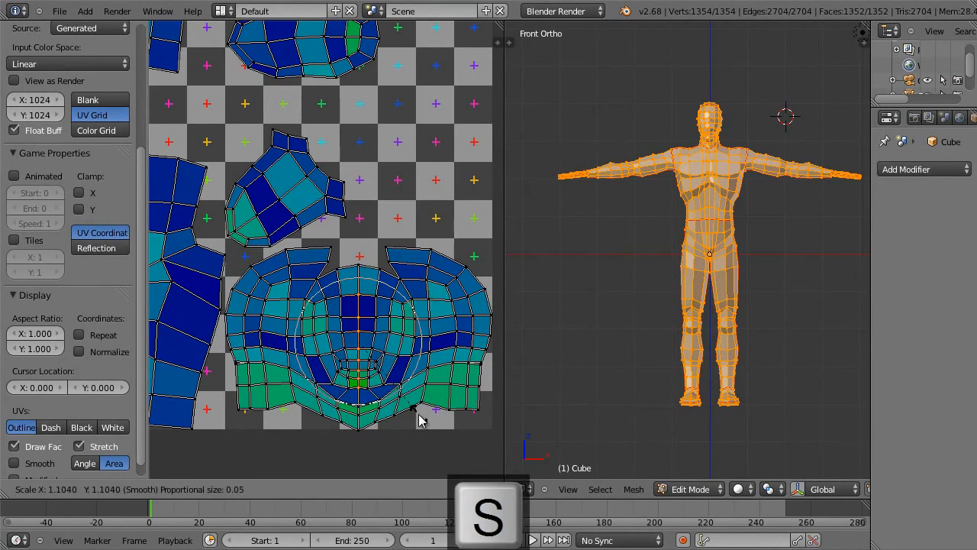
pyautogui.scroll(1, 419, 413)
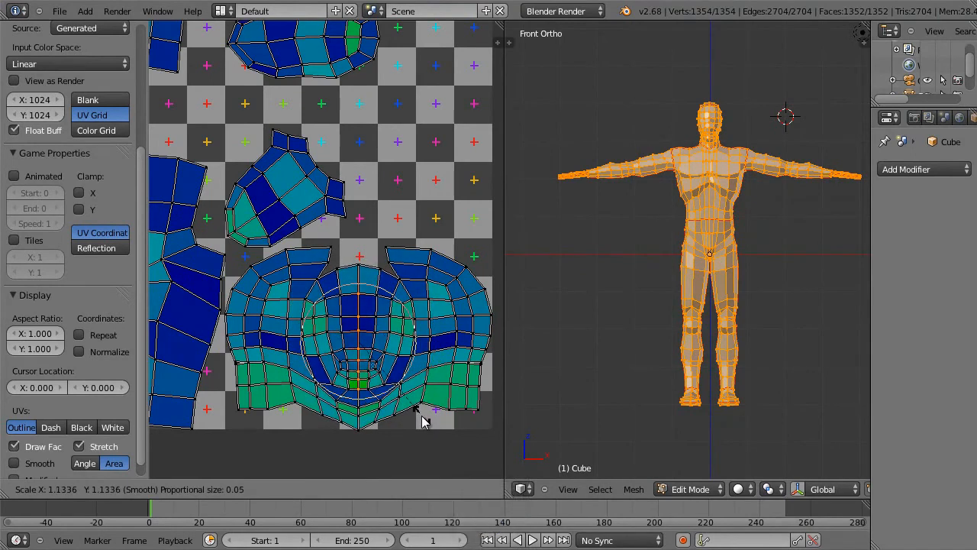
pyautogui.click(422, 416)
# Step: Turn on UV and mesh sync selection, select the UV below the lips and locate the matching vertex on the 3D head
pyautogui.click(453, 489)
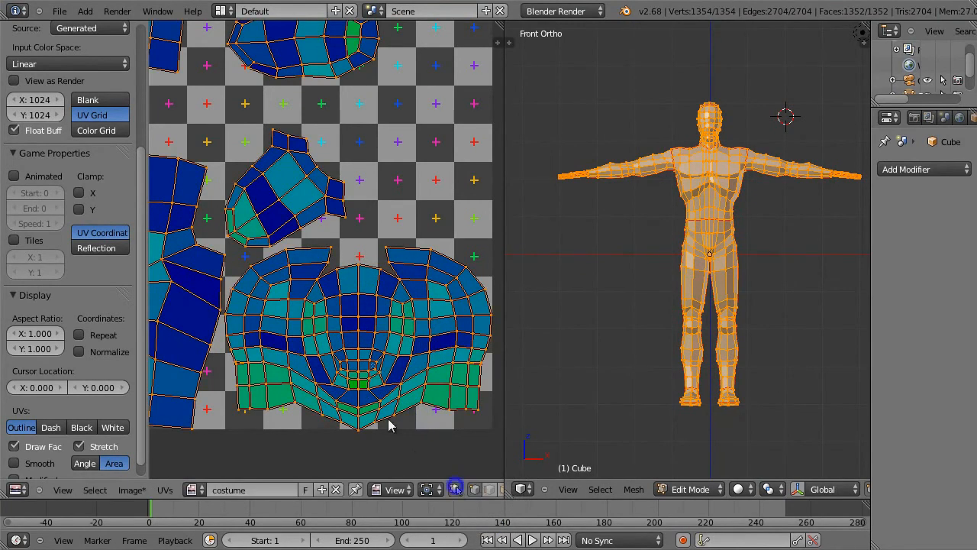
pyautogui.click(359, 384)
pyautogui.scroll(5, 756, 128)
pyautogui.keyDown('shift'); pyautogui.moveTo(752, 74); pyautogui.dragTo(721, 344, button='middle'); pyautogui.keyUp('shift')
pyautogui.scroll(6, 727, 294)
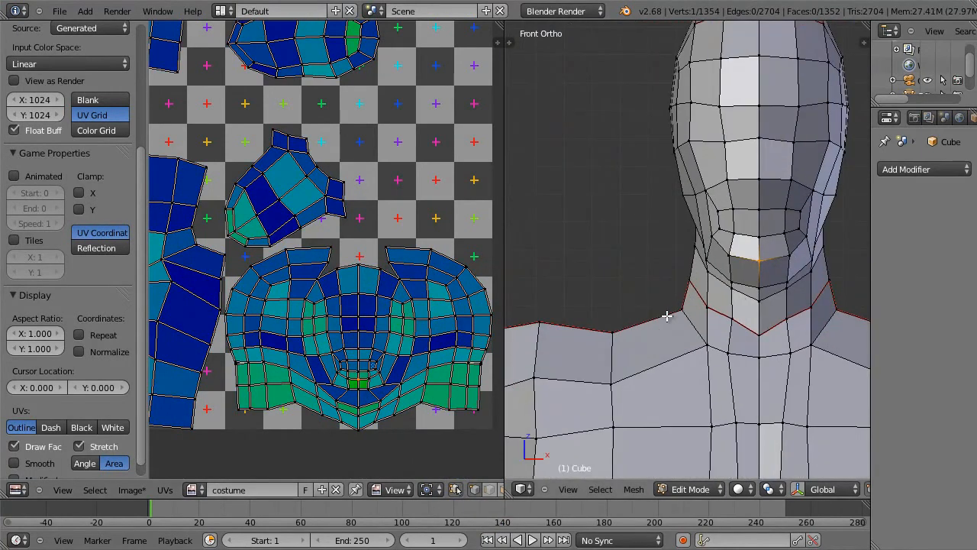
# Step: Move the chin's centre UV down by about 8.3 along Y with proportional size 0.02, and clear the selection
pyautogui.press('g')
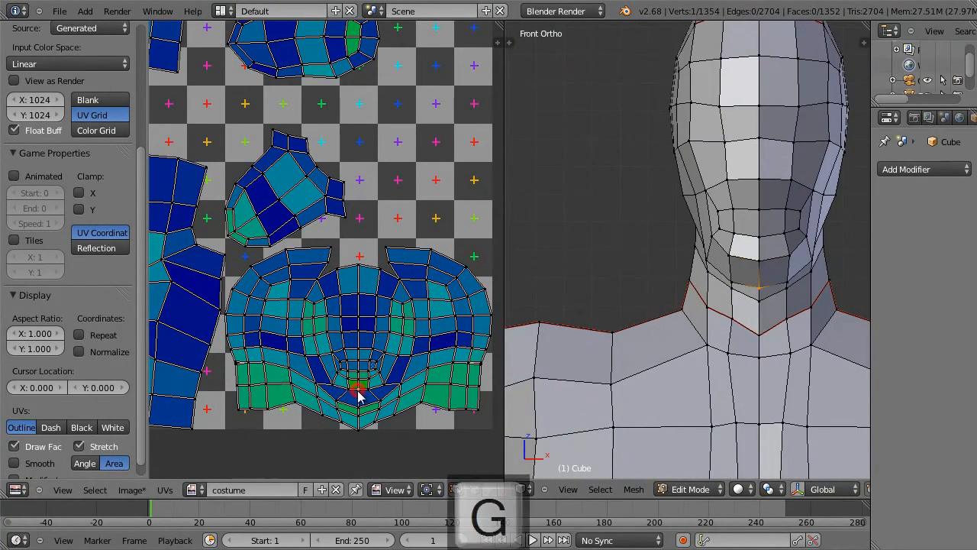
pyautogui.press('y')
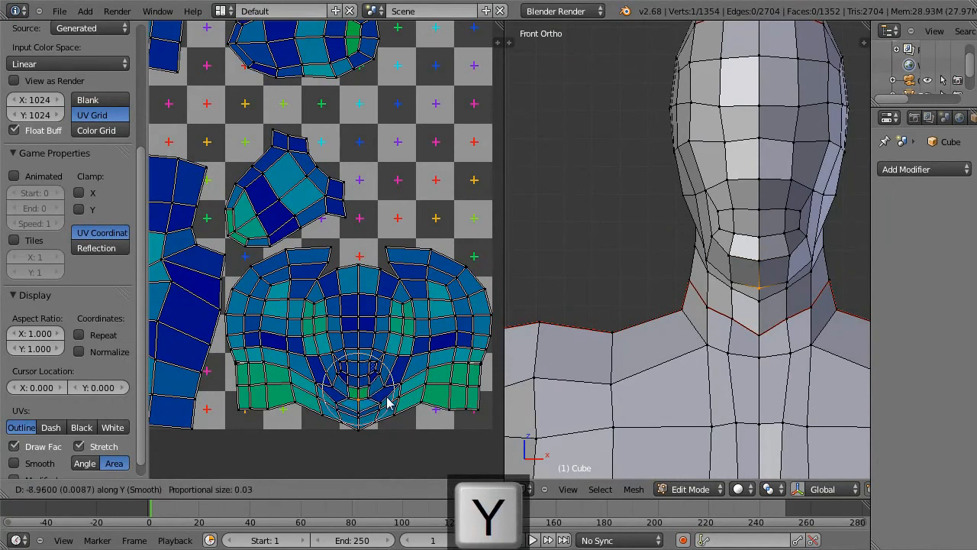
pyautogui.scroll(4, 387, 403)
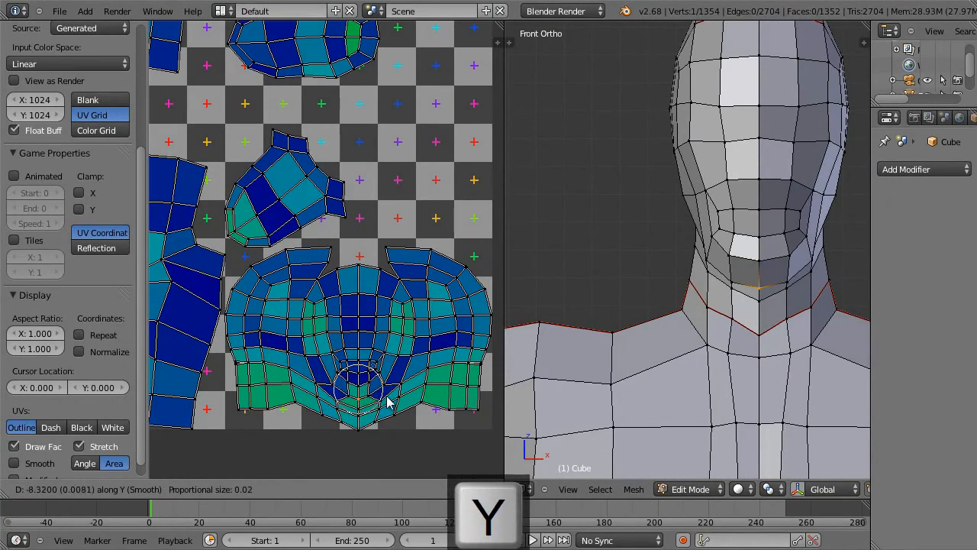
pyautogui.click(387, 403)
pyautogui.scroll(-2, 716, 309)
pyautogui.scroll(-1, 445, 333)
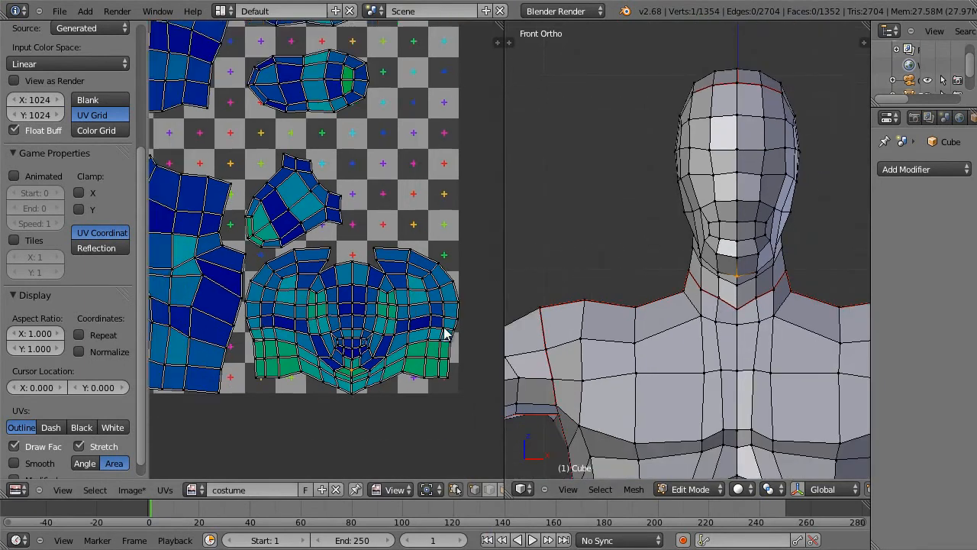
pyautogui.scroll(-2, 445, 325)
pyautogui.press('a')
pyautogui.scroll(-1, 429, 321)
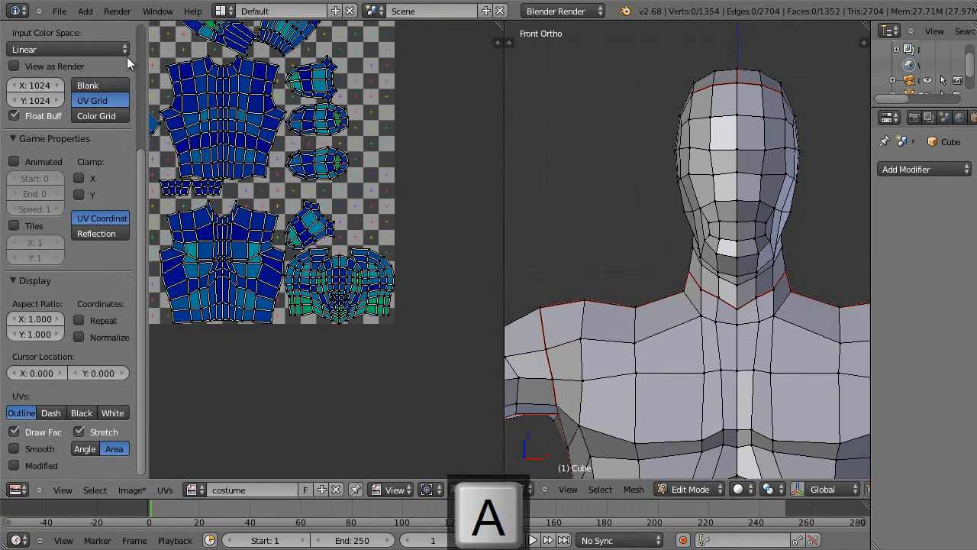
# Step: Save the project under the new file name hero7.blend
pyautogui.click(60, 11)
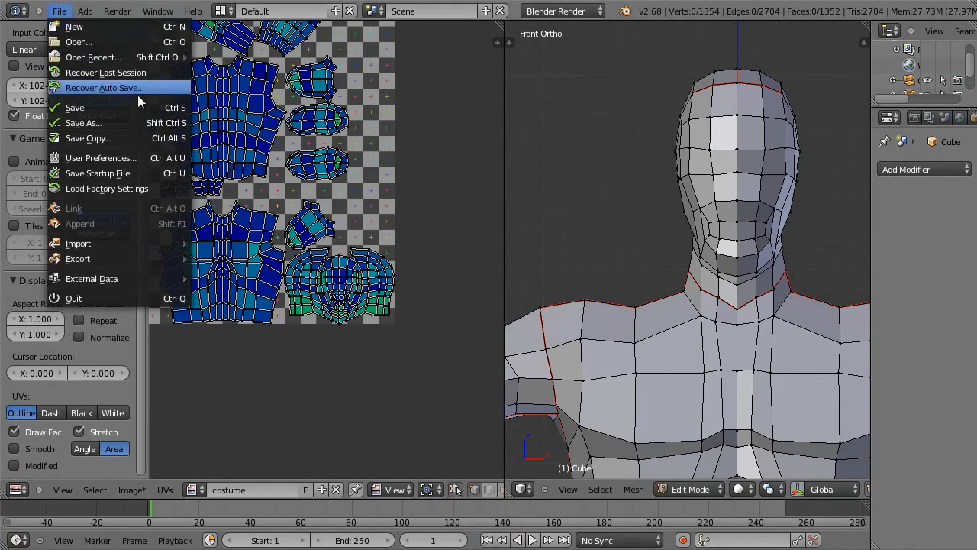
pyautogui.click(150, 122)
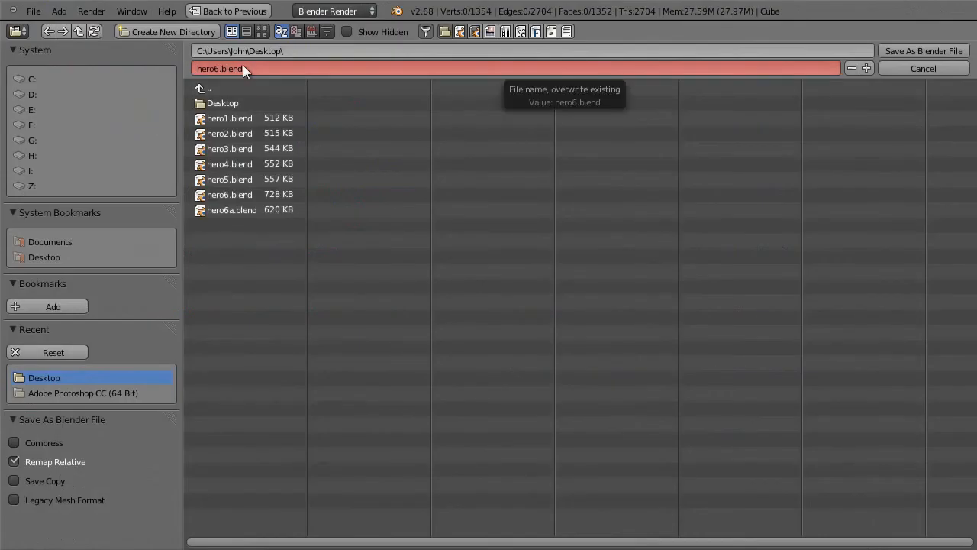
pyautogui.press('KP_Add')
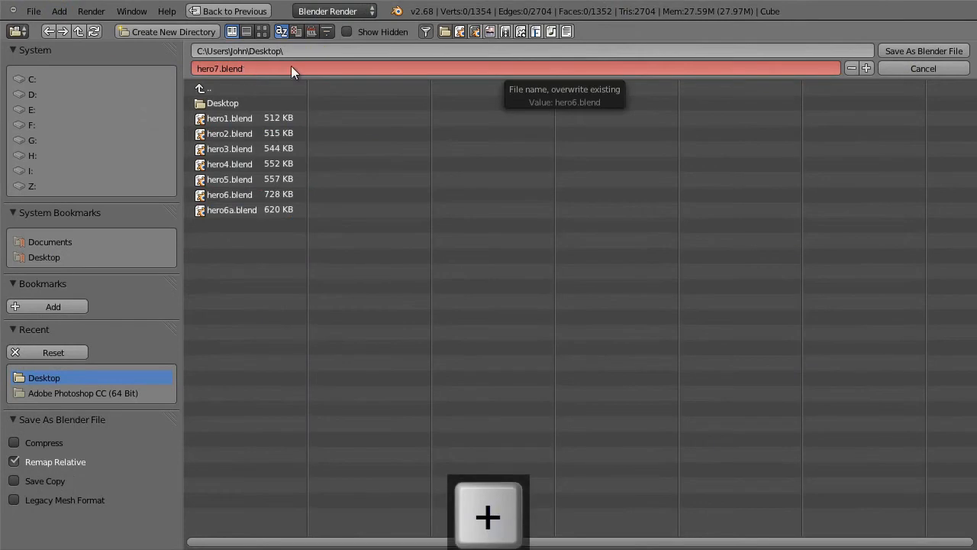
pyautogui.click(909, 50)
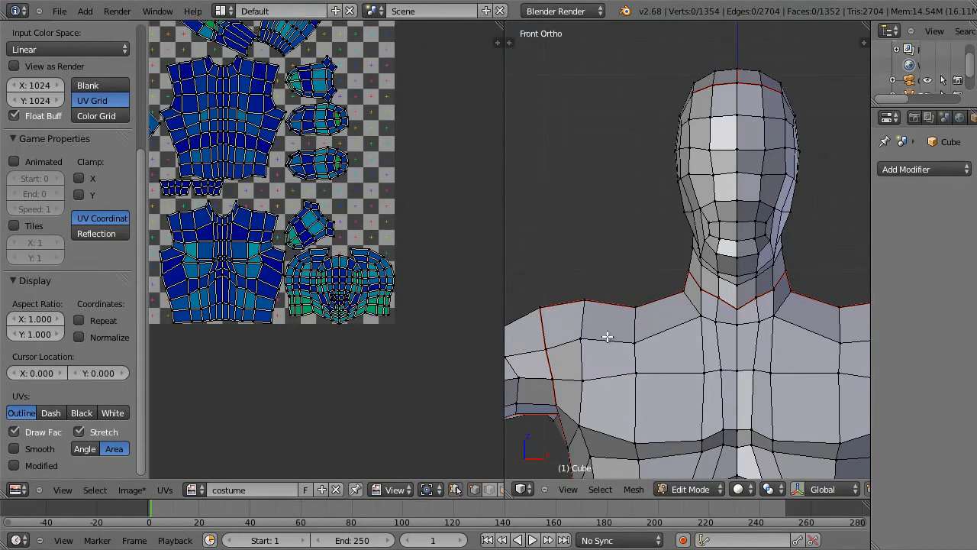
# Step: Display the whole body's UVs with Angle stretch, black edges and smooth drawing, and deselect everything
pyautogui.press('a')
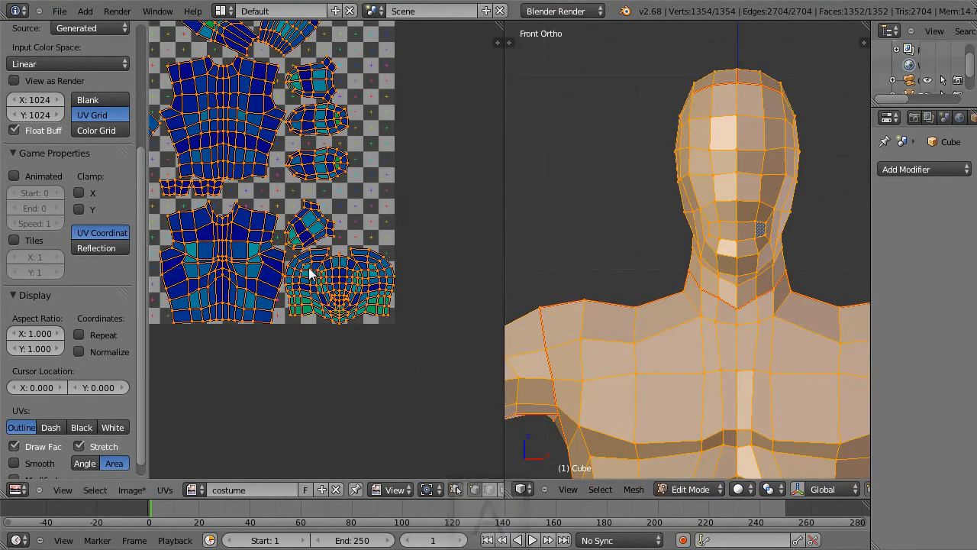
pyautogui.scroll(-1, 137, 458)
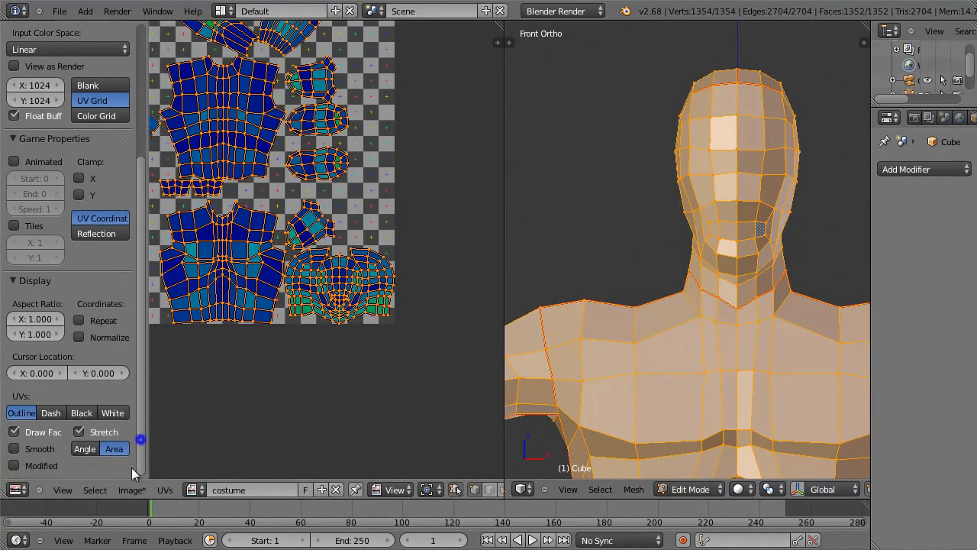
pyautogui.click(86, 449)
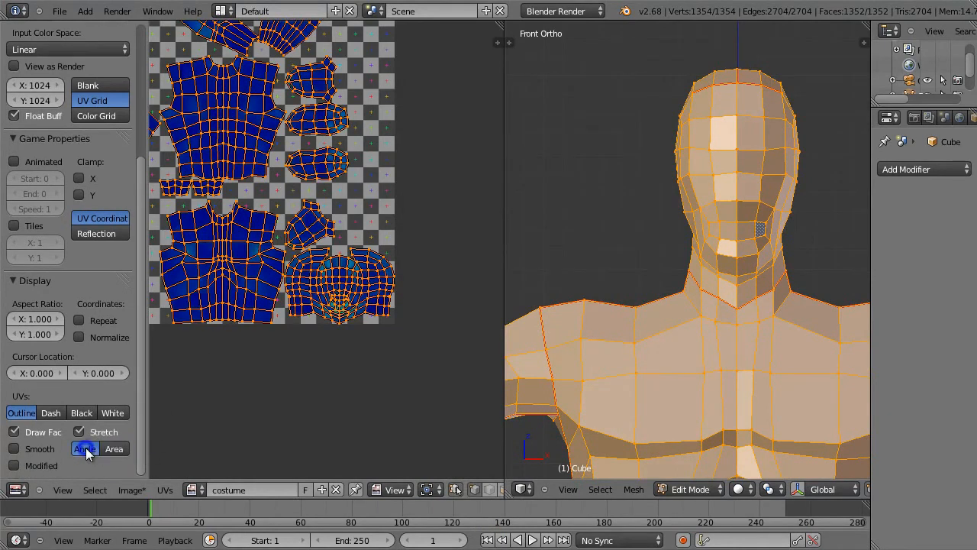
pyautogui.click(78, 411)
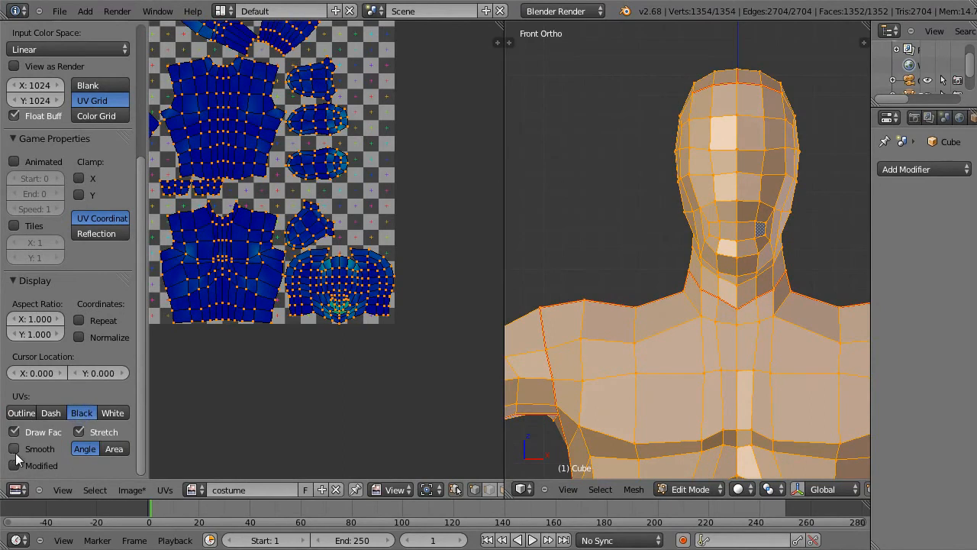
pyautogui.press('a')
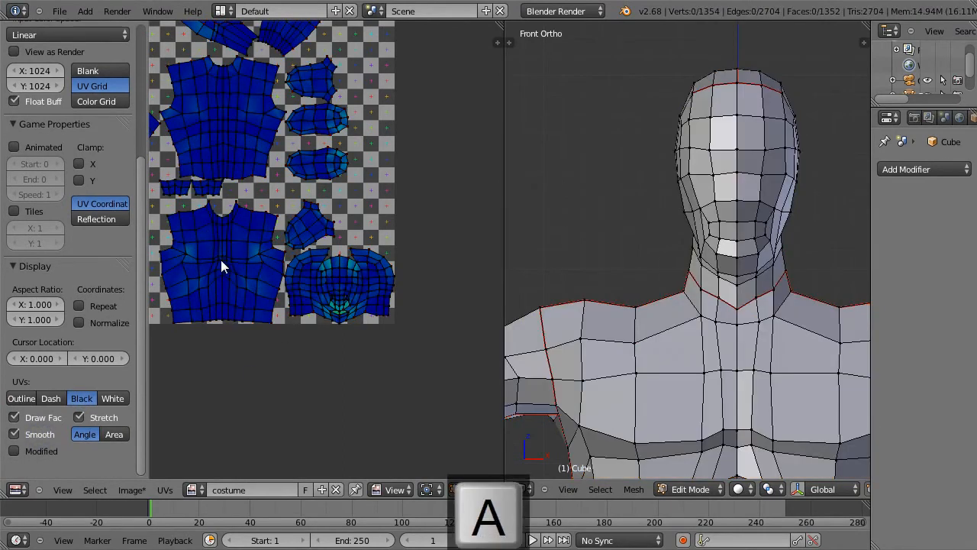
# Step: Turn off UV and mesh sync selection, keeping the whole body mesh selected but none of its UVs
pyautogui.moveTo(231, 267); pyautogui.dragTo(322, 362, button='middle')
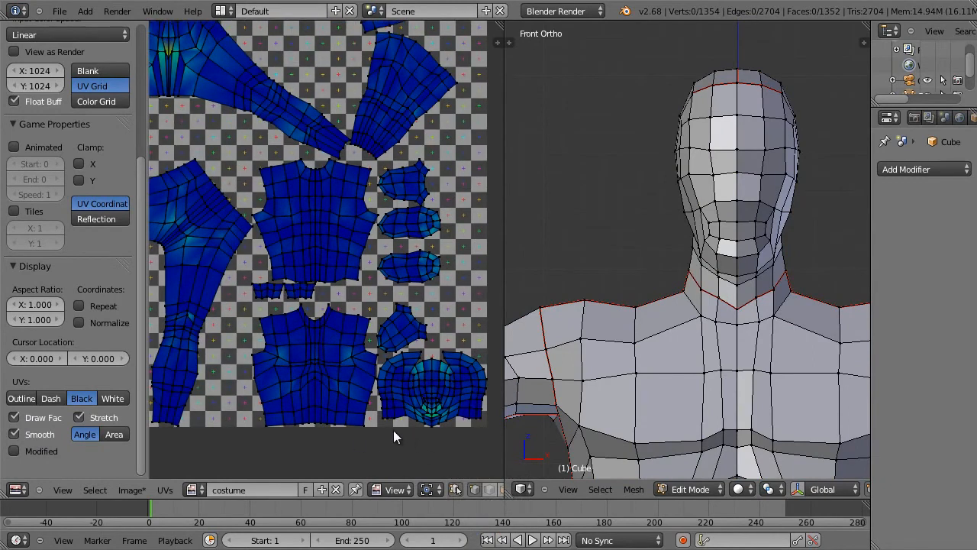
pyautogui.click(455, 487)
pyautogui.press('a')
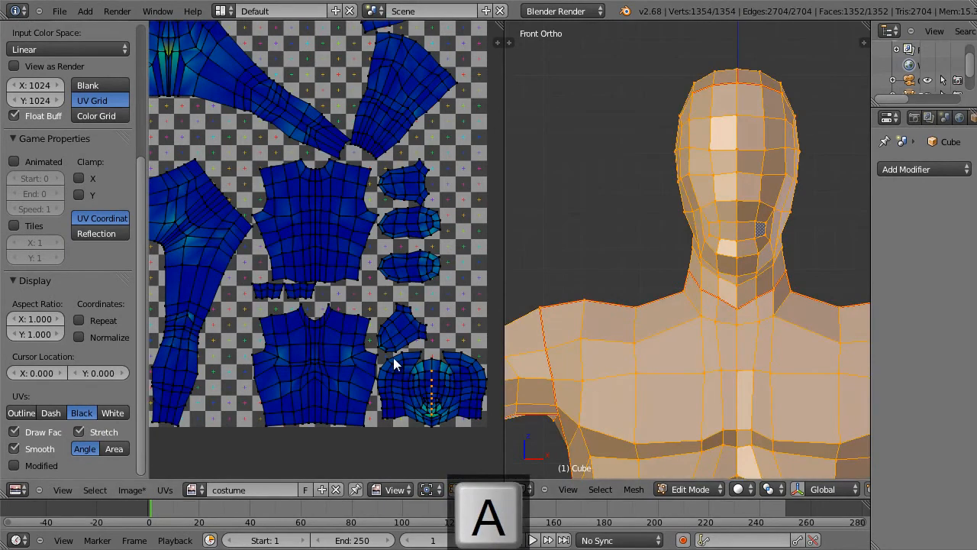
pyautogui.press('a')
# Step: Maximize the UV editor with the complete UV layout in view
pyautogui.scroll(-1, 378, 352)
pyautogui.moveTo(305, 327); pyautogui.dragTo(437, 382, button='middle')
pyautogui.scroll(1, 436, 382)
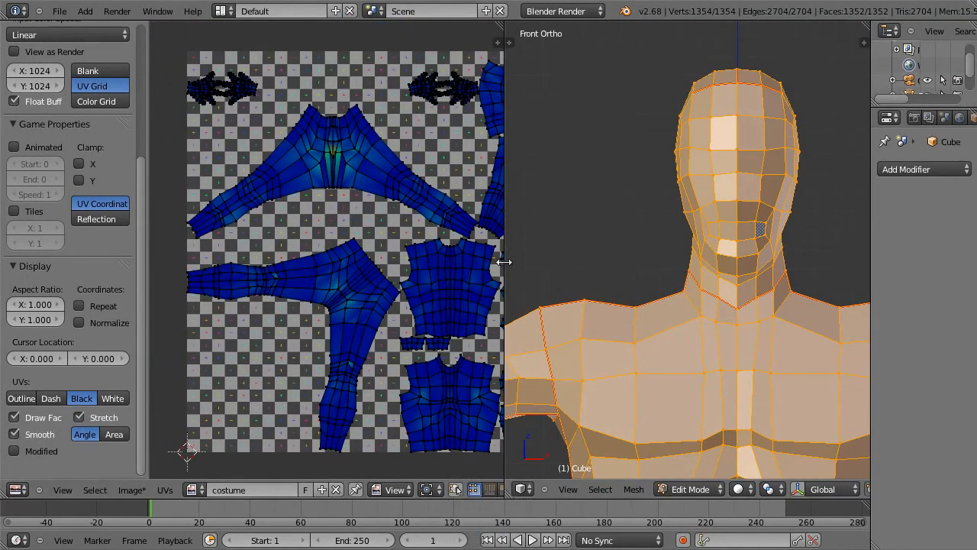
pyautogui.hotkey('shift', 'space')
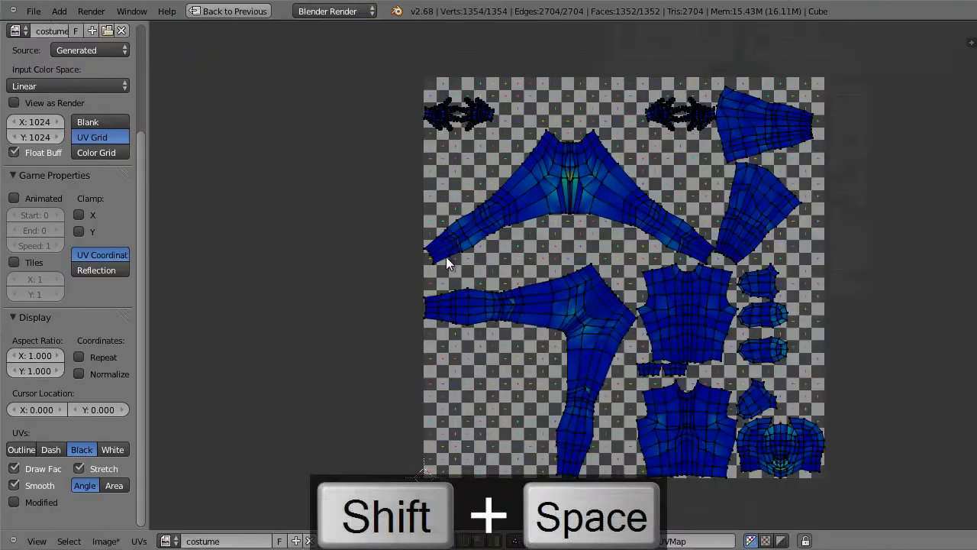
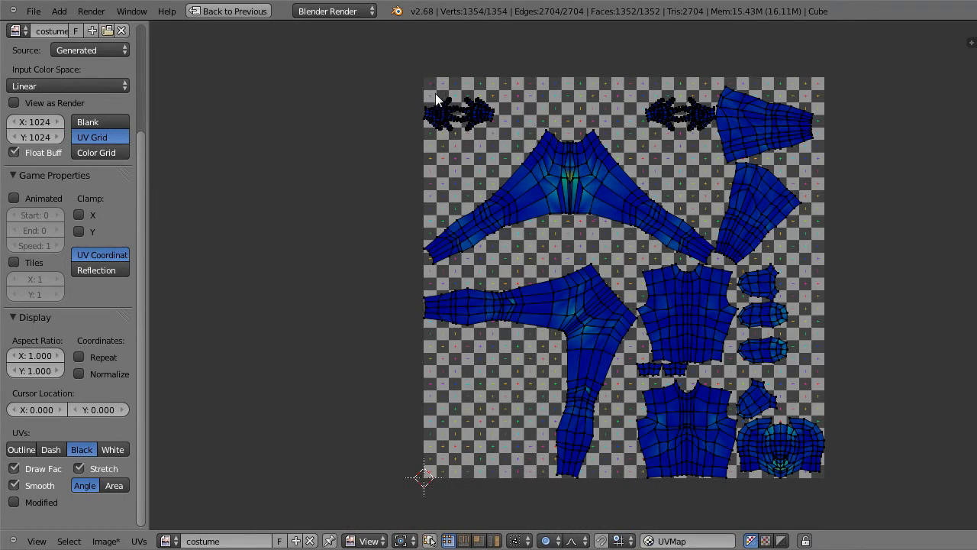
# Step: Move the pair of hand UV islands in the image's upper-left corner outside its left edge and deselect them
pyautogui.press('b')
pyautogui.moveTo(404, 70); pyautogui.dragTo(507, 142)
pyautogui.press('g')
pyautogui.click(409, 132)
pyautogui.press('a')
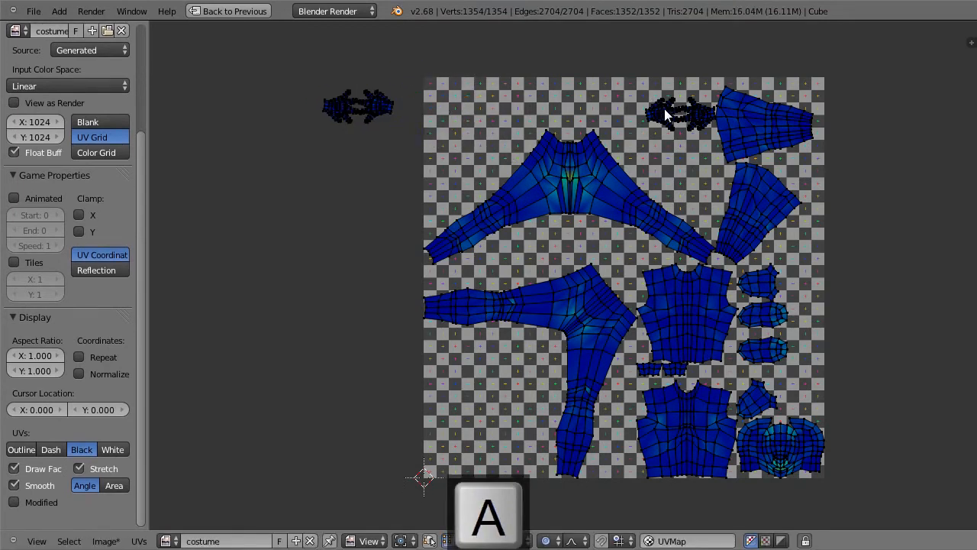
# Step: Turn off proportional editing and move the second pair of hand islands outside the image, directly below the first pair
pyautogui.press('l')
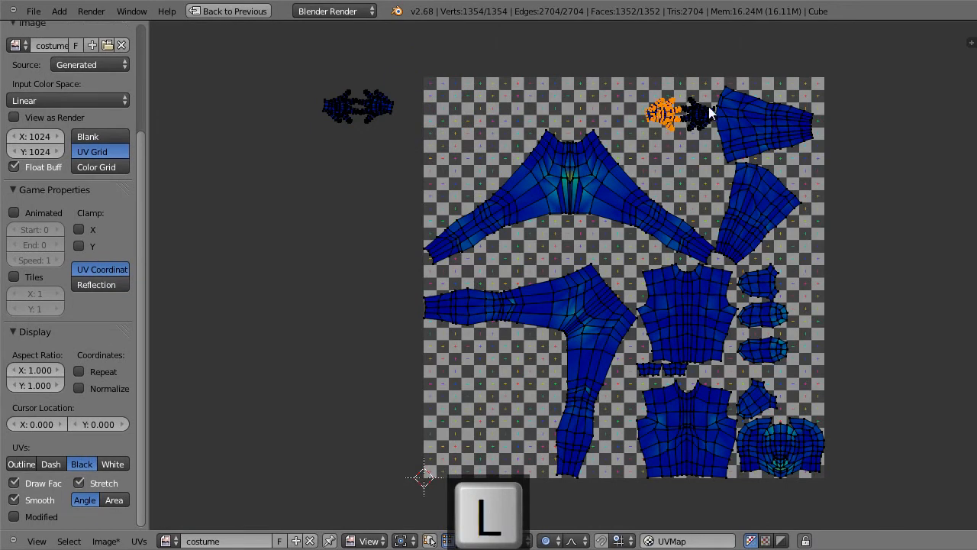
pyautogui.hotkey('shift', 'l')
pyautogui.press('g')
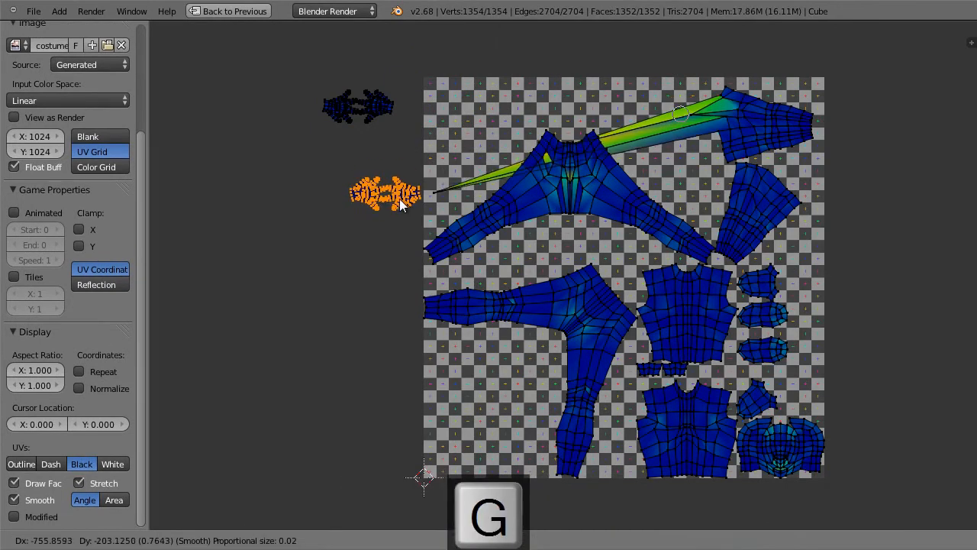
pyautogui.press('Escape')
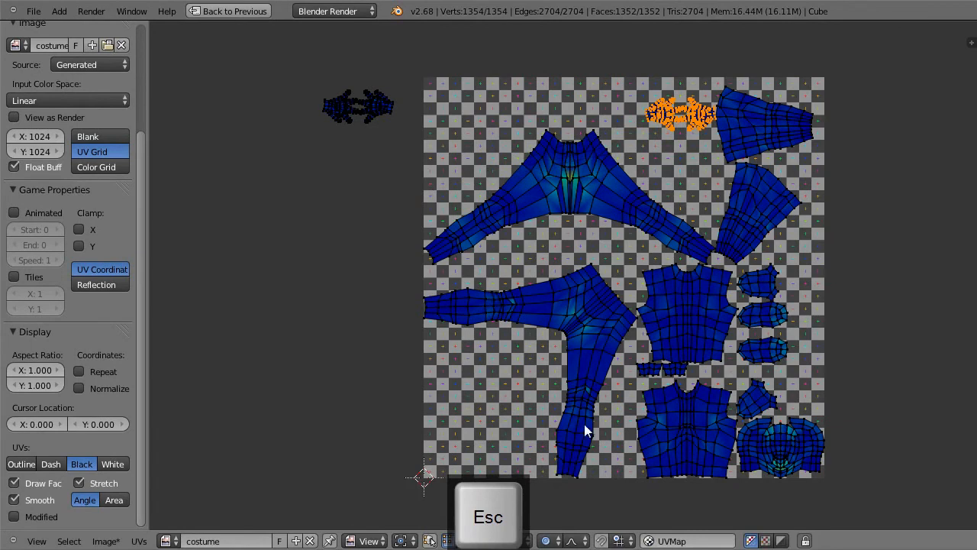
pyautogui.press('o')
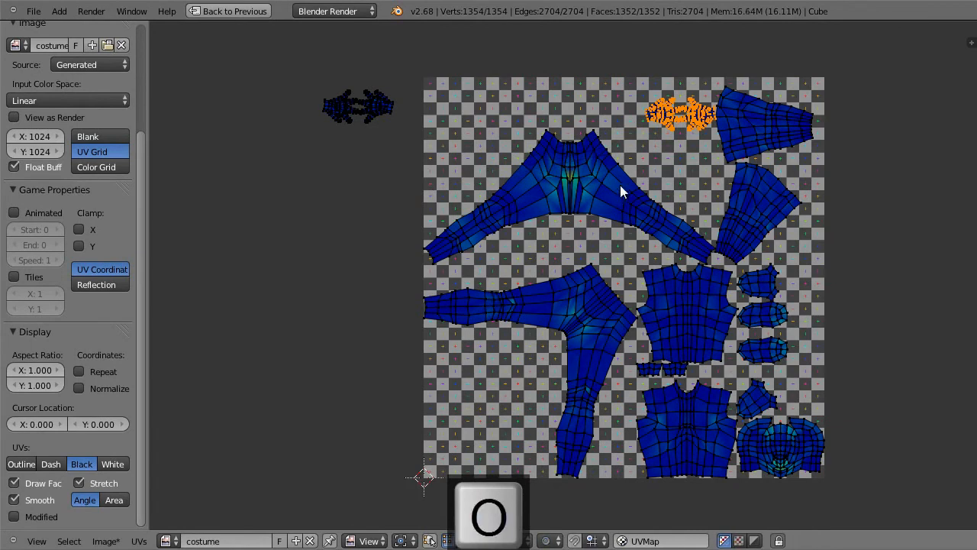
pyautogui.press('g')
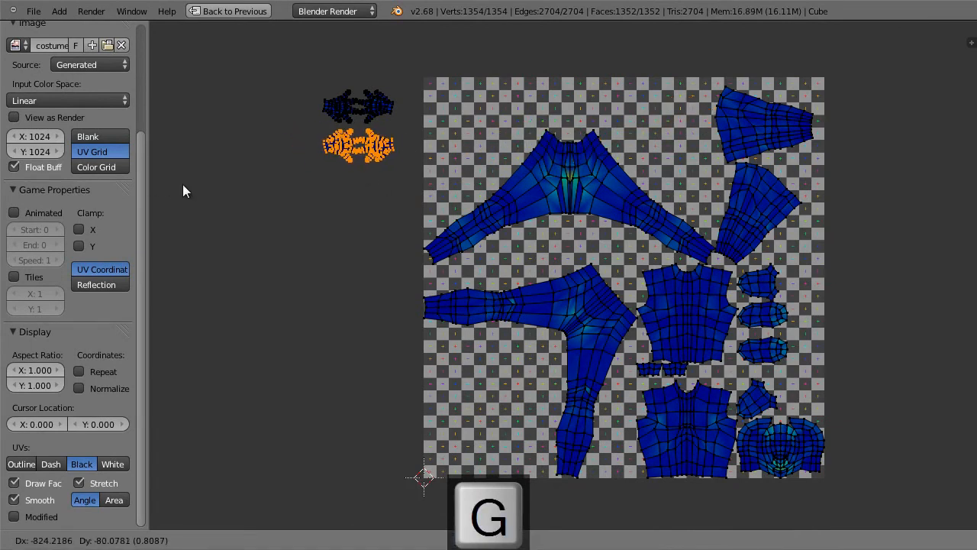
pyautogui.click(182, 191)
pyautogui.press('a')
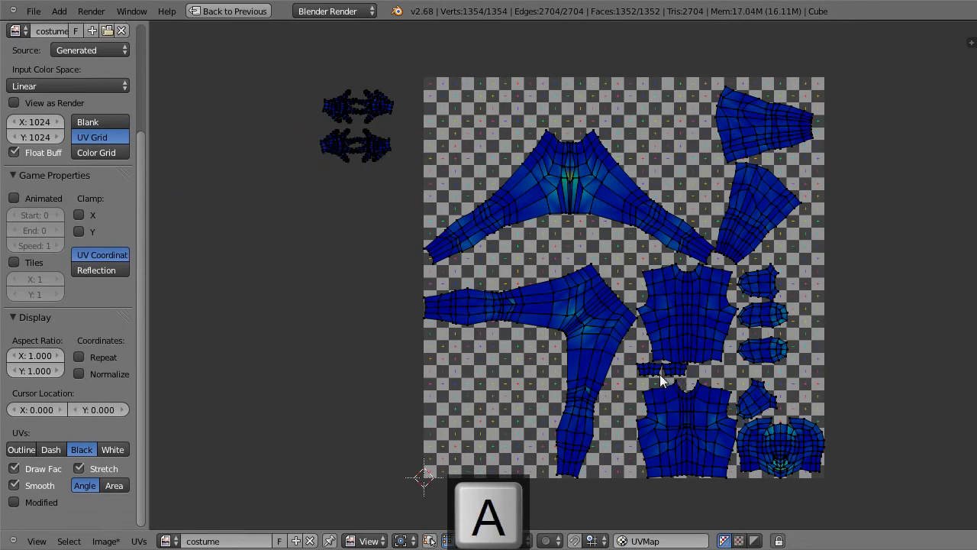
# Step: Move the two small strip islands and the four small rounded islands together outside the image's left edge
pyautogui.press('l')
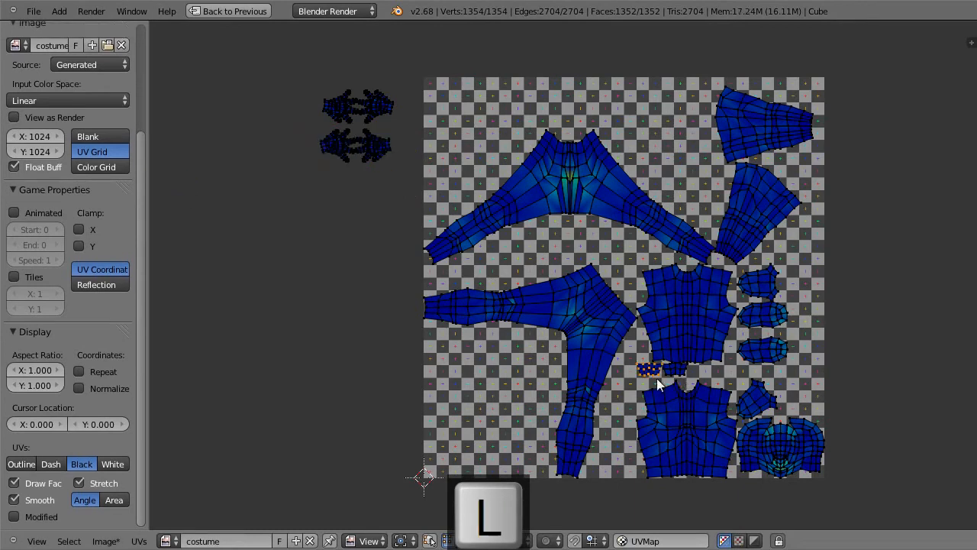
pyautogui.hotkey('shift', 'l')
pyautogui.hotkey('shift', 'l')
pyautogui.hotkey('shift', 'l')
pyautogui.hotkey('shift', 'l')
pyautogui.hotkey('shift', 'l')
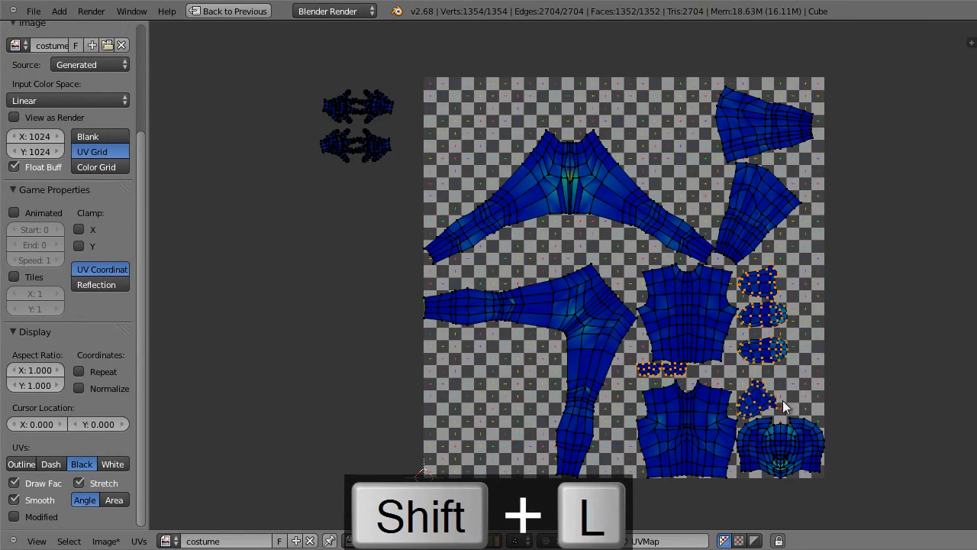
pyautogui.press('g')
pyautogui.click(349, 330)
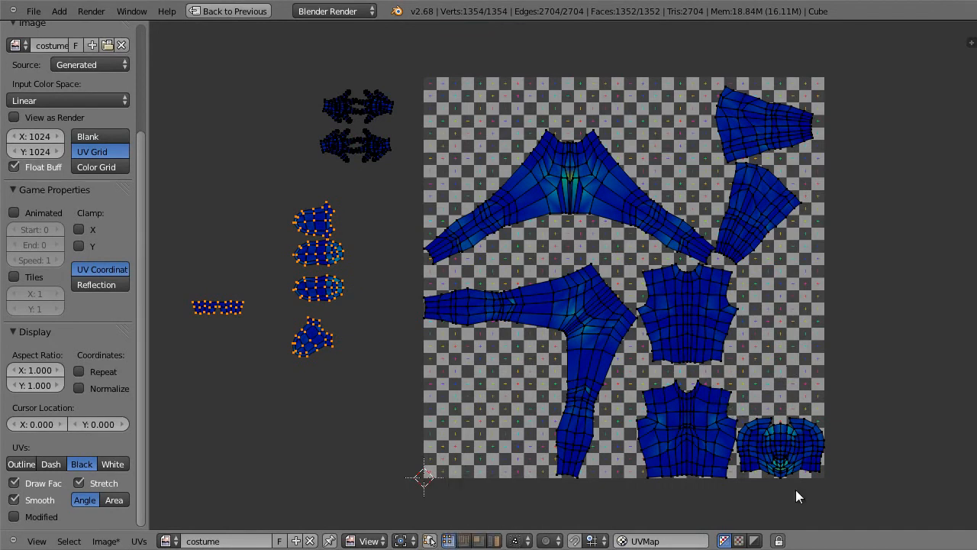
# Step: Move the head's UV island outside the image's right edge, near its lower corner, and deselect everything
pyautogui.press('l')
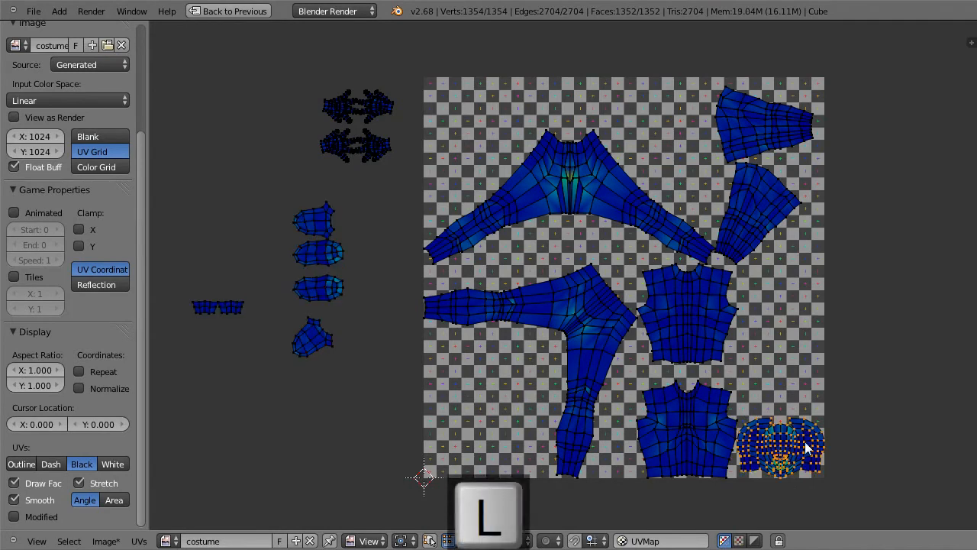
pyautogui.press('g')
pyautogui.click(912, 429)
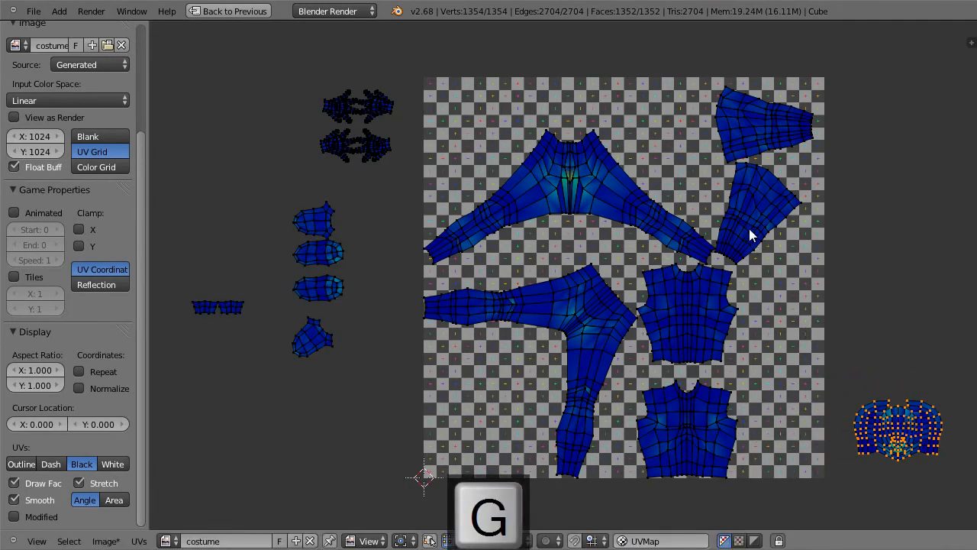
pyautogui.press('a')
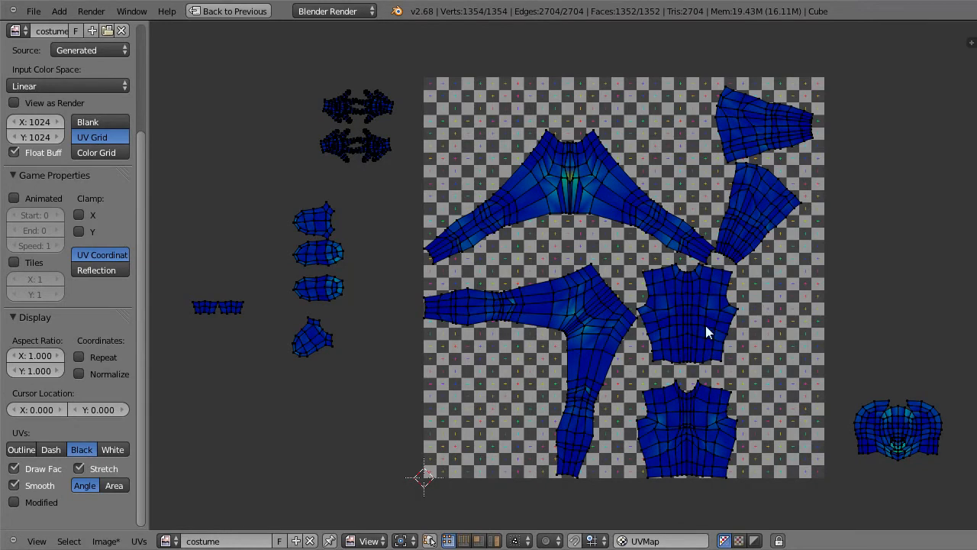
# Step: Move the two tapered arm islands together outside the image's right edge, above the head island
pyautogui.press('l')
pyautogui.press('l')
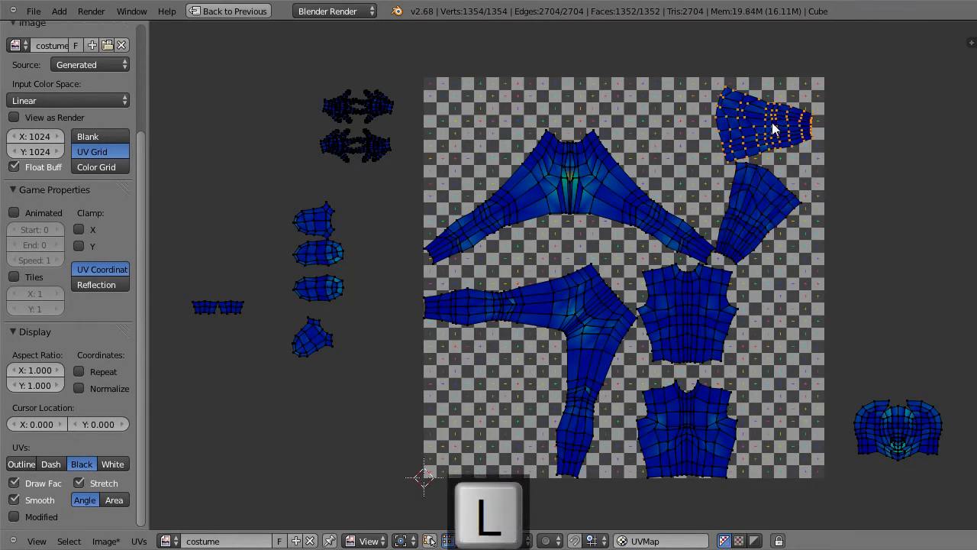
pyautogui.hotkey('shift', 'l')
pyautogui.press('g')
pyautogui.click(897, 201)
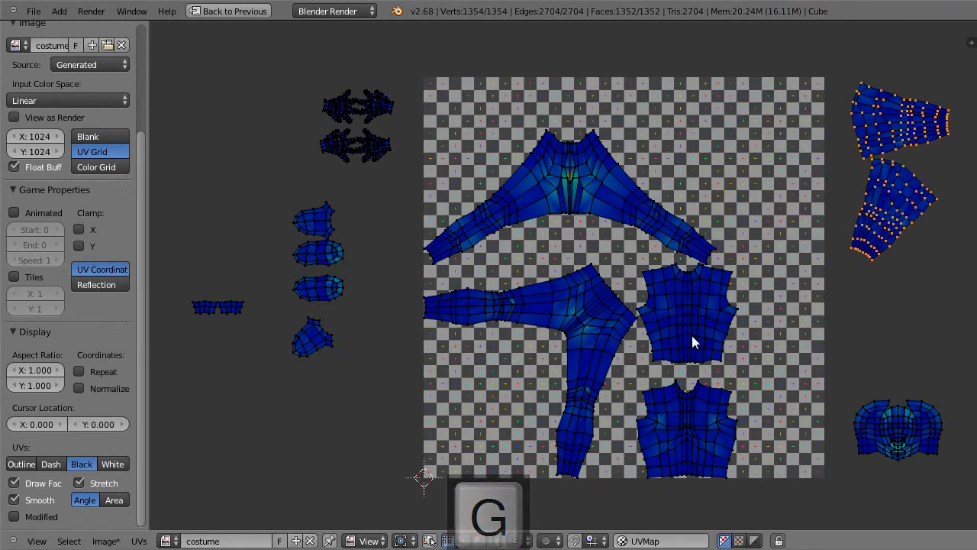
# Step: Move both torso islands together into the upper-right part of the image and deselect them
pyautogui.press('l')
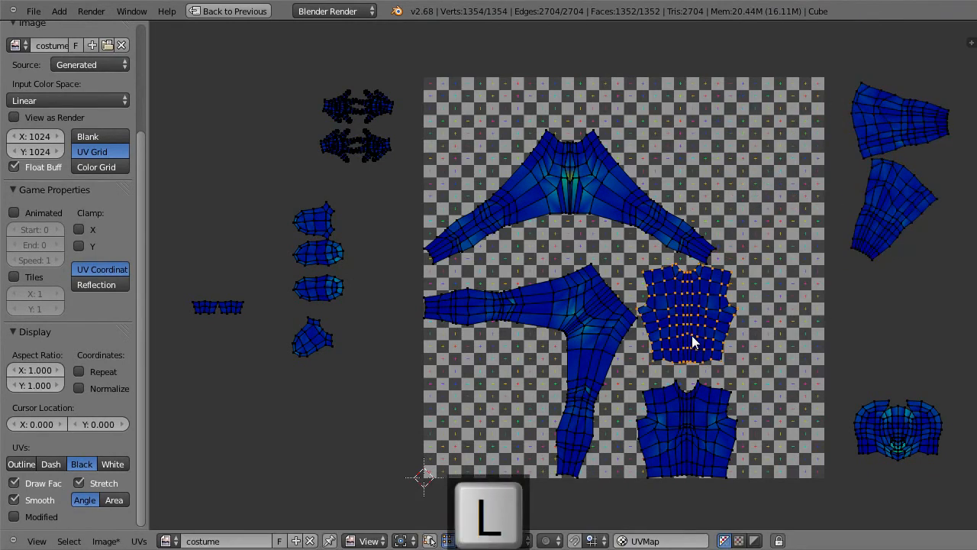
pyautogui.hotkey('shift', 'l')
pyautogui.press('l')
pyautogui.press('l')
pyautogui.press('l')
pyautogui.hotkey('shift', 'l')
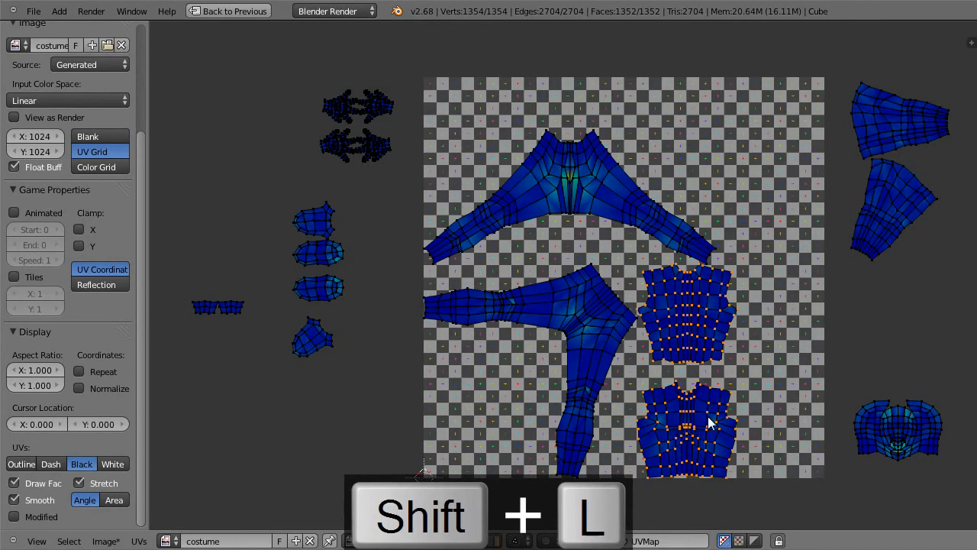
pyautogui.press('g')
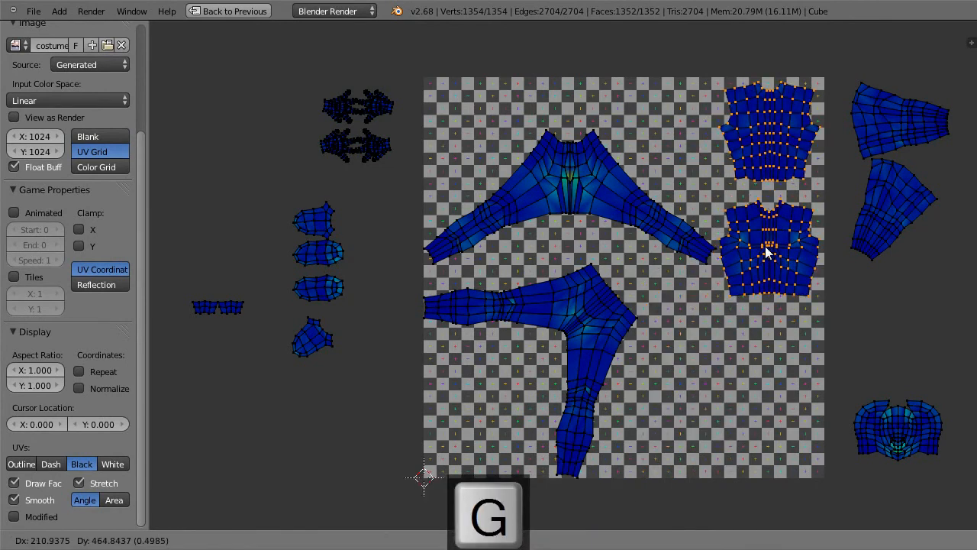
pyautogui.click(767, 251)
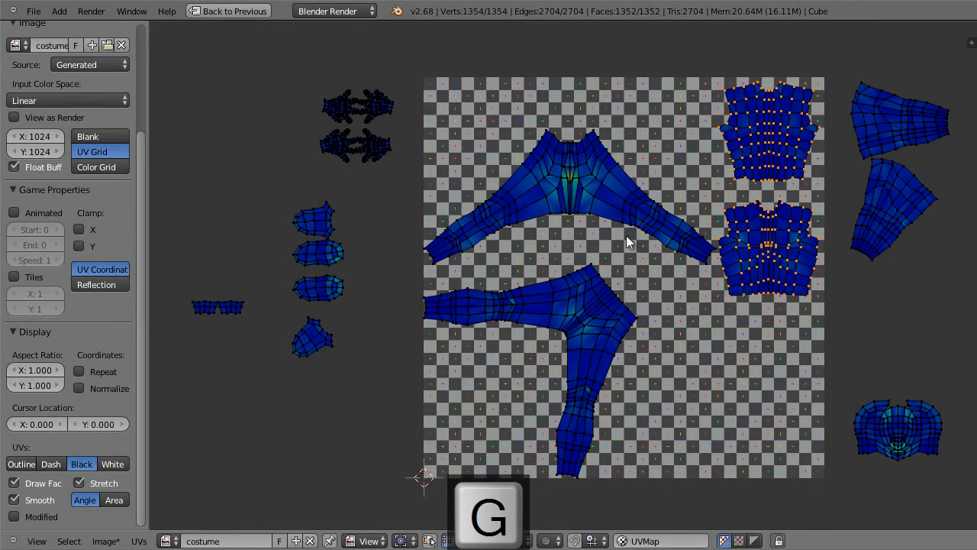
pyautogui.press('a')
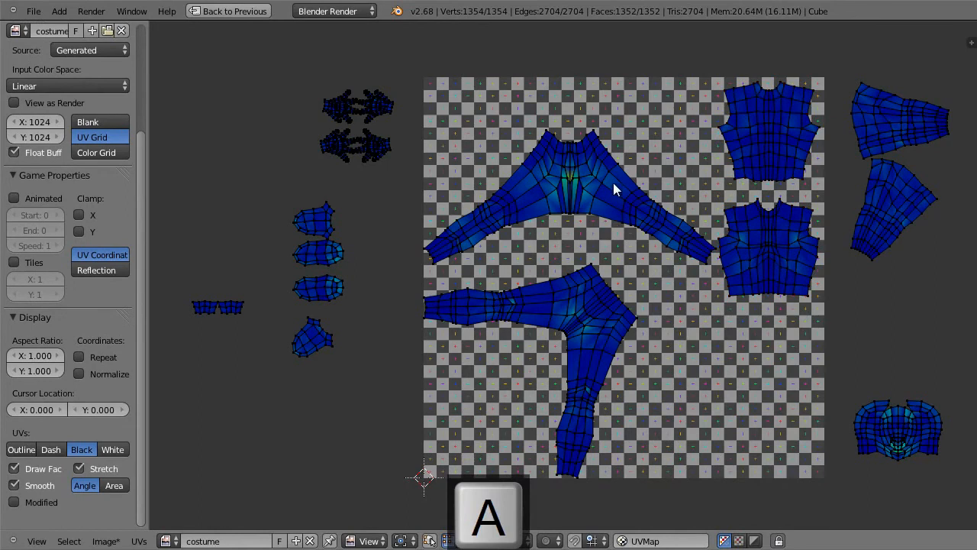
# Step: Rotate the upper legs island so its waist faces the image's lower-right corner, and move it into that corner
pyautogui.press('l')
pyautogui.press('r')
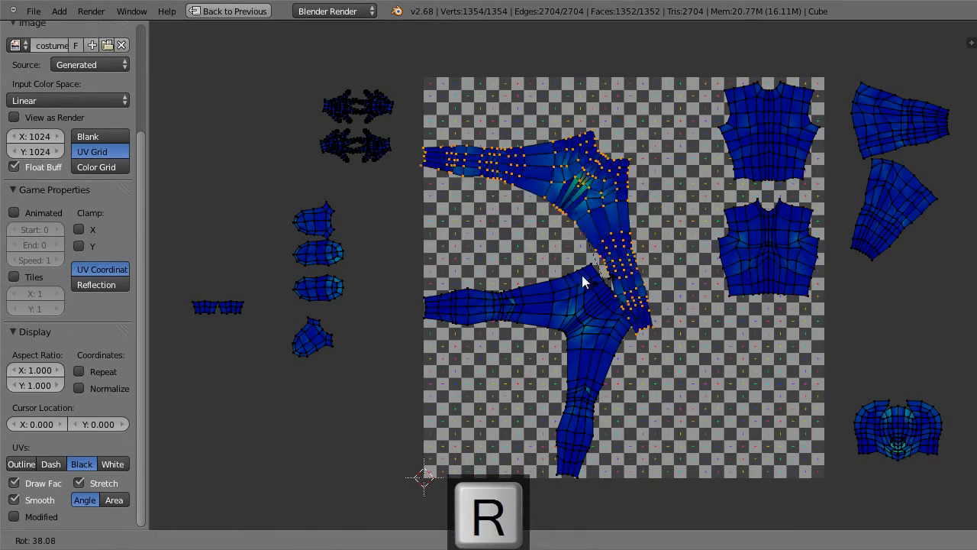
pyautogui.click(481, 206)
pyautogui.press('g')
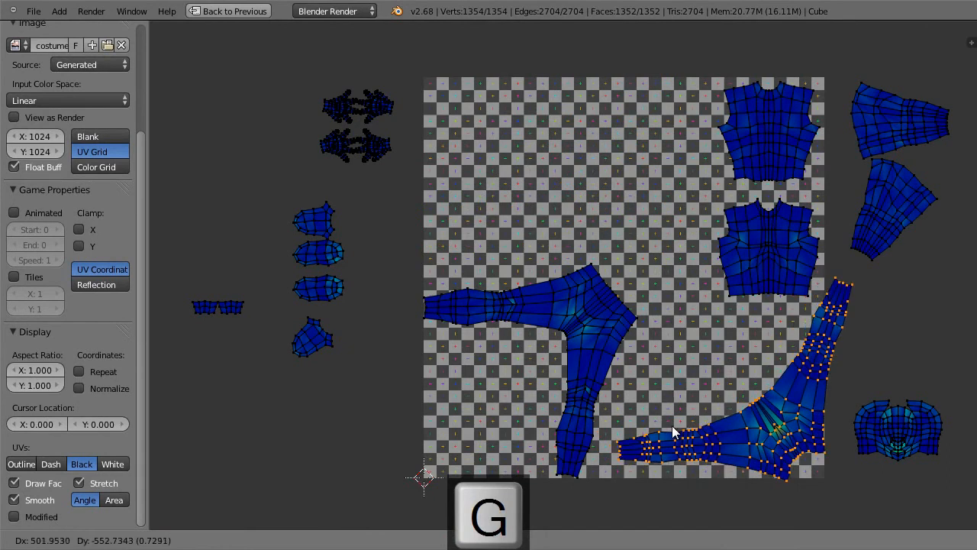
pyautogui.click(671, 425)
pyautogui.press('a')
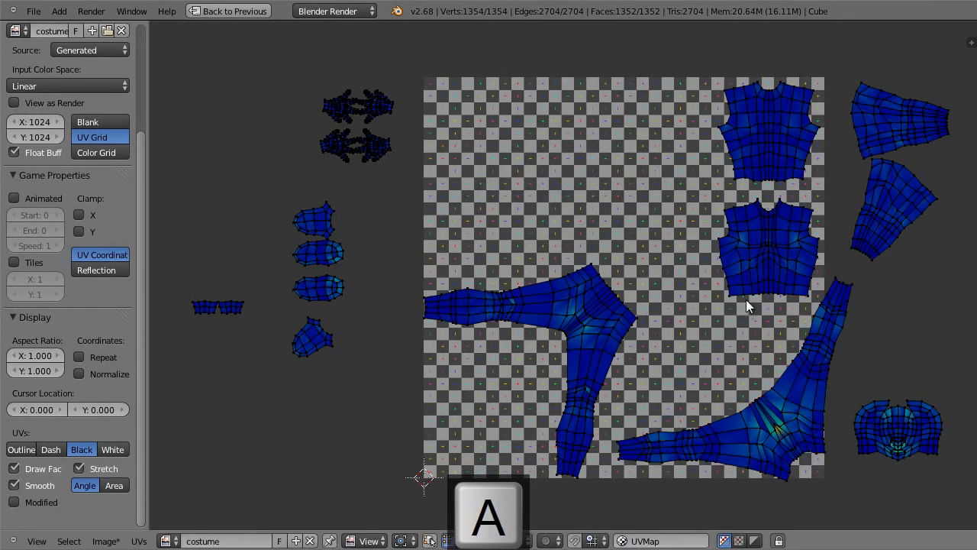
# Step: Rotate the remaining legs island so its waist faces the image's upper-left corner, and move it there
pyautogui.press('l')
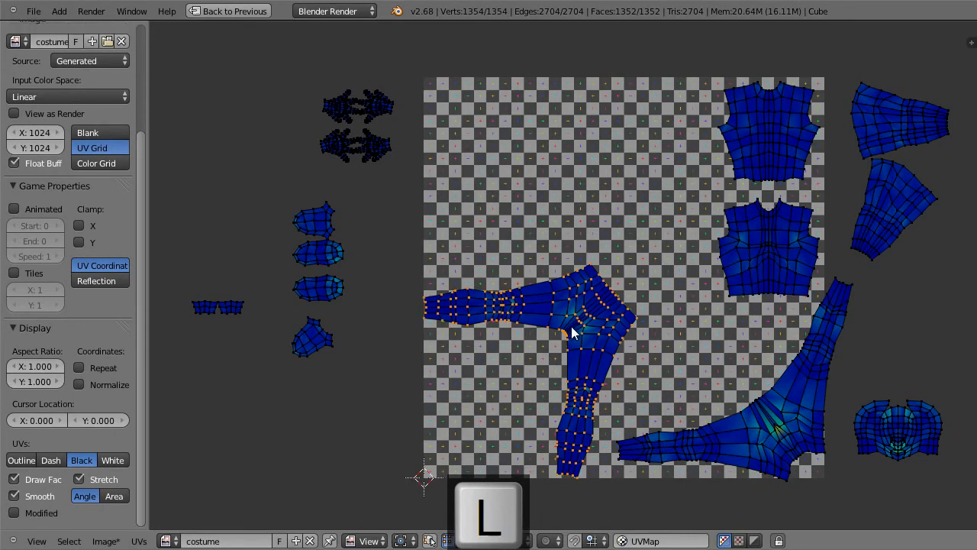
pyautogui.press('g')
pyautogui.press('r')
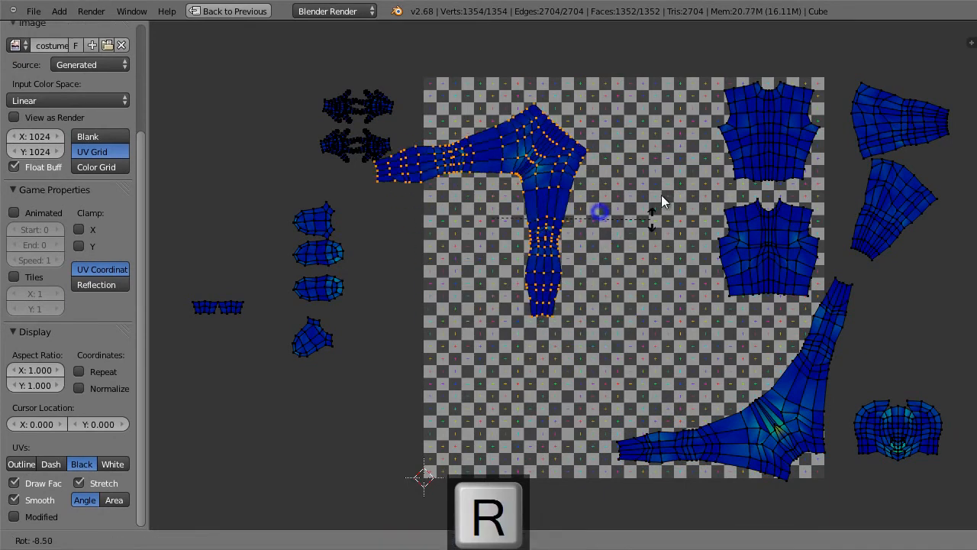
pyautogui.click(519, 94)
pyautogui.press('g')
pyautogui.click(573, 157)
pyautogui.press('r')
pyautogui.click(610, 187)
pyautogui.press('g')
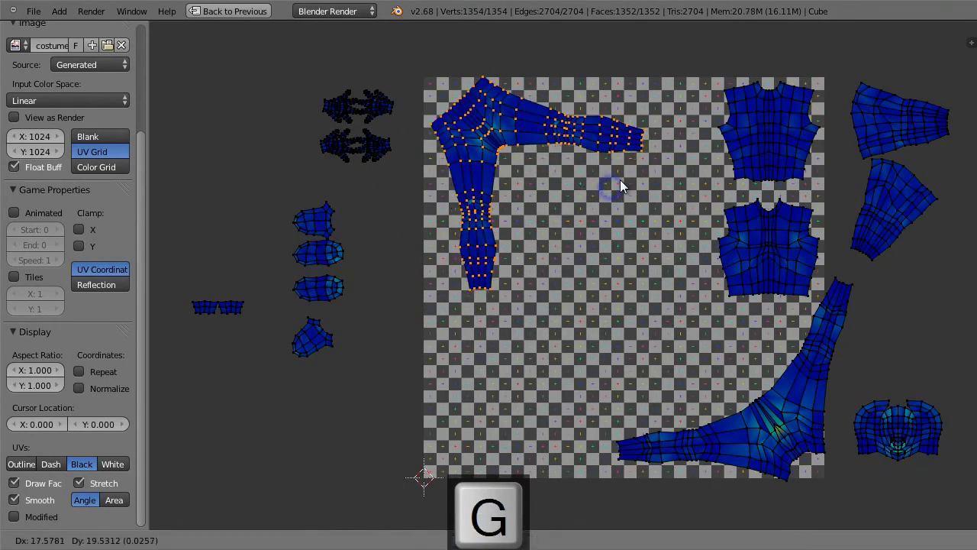
pyautogui.press('r')
pyautogui.click(609, 193)
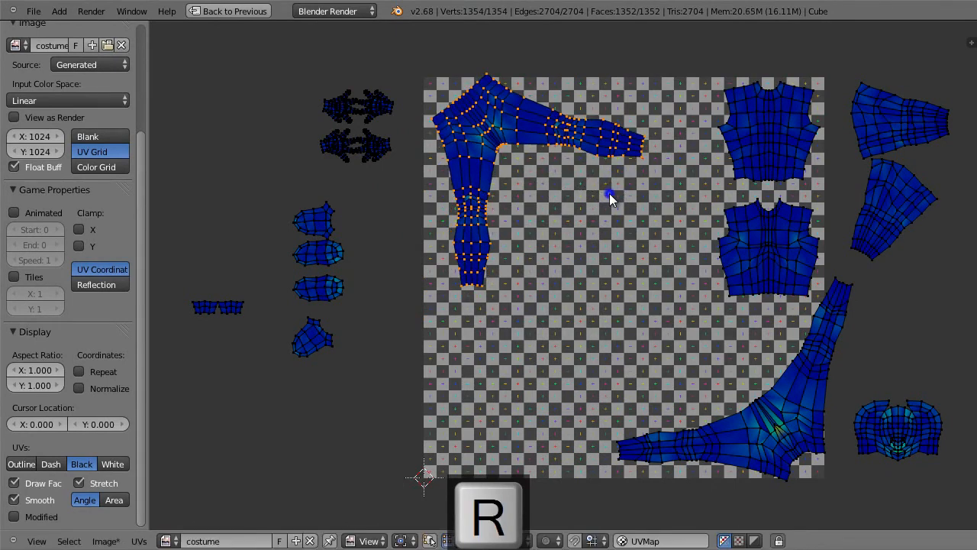
# Step: Fine-tune the rotation and position of the upper-left legs island to fit inside the image borders, and deselect it
pyautogui.press('g')
pyautogui.click(606, 197)
pyautogui.press('r')
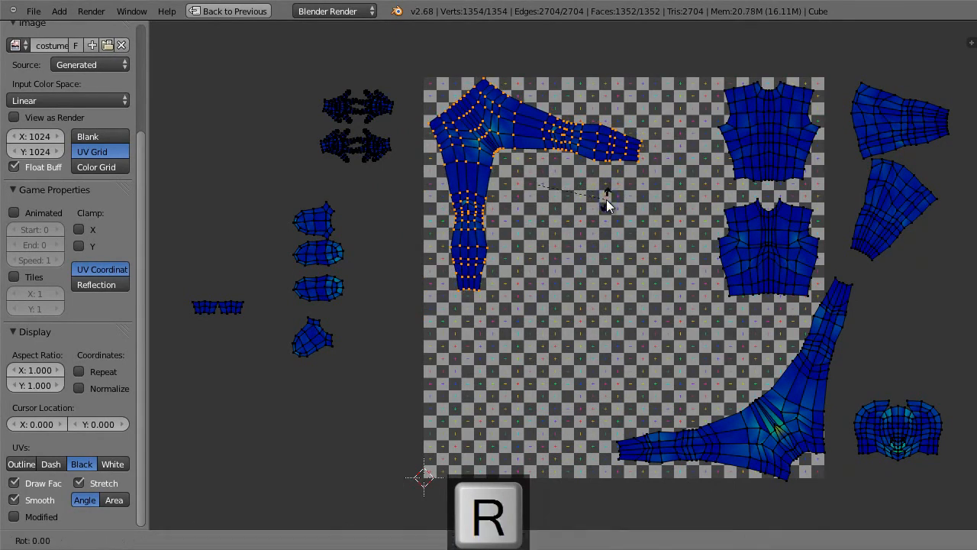
pyautogui.click(601, 216)
pyautogui.press('g')
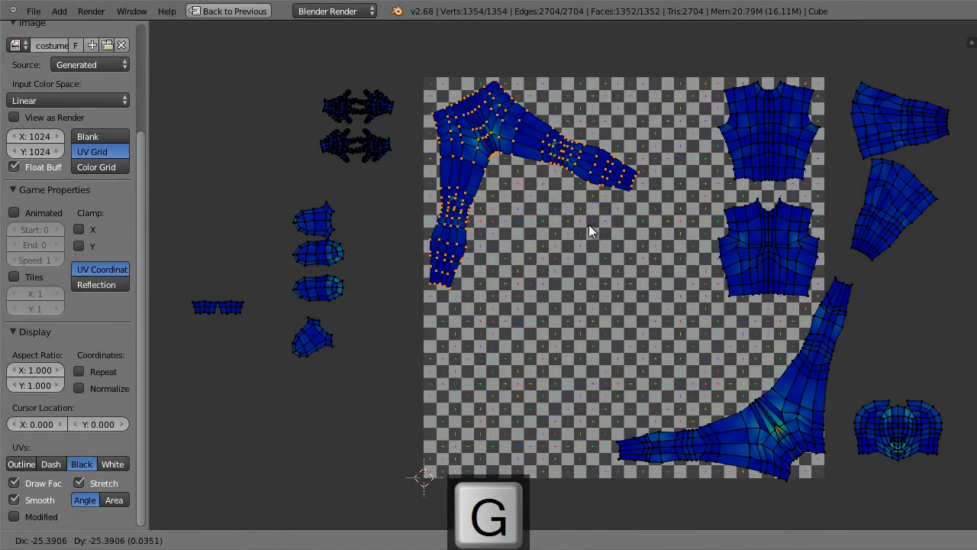
pyautogui.click(587, 224)
pyautogui.press('r')
pyautogui.click(591, 223)
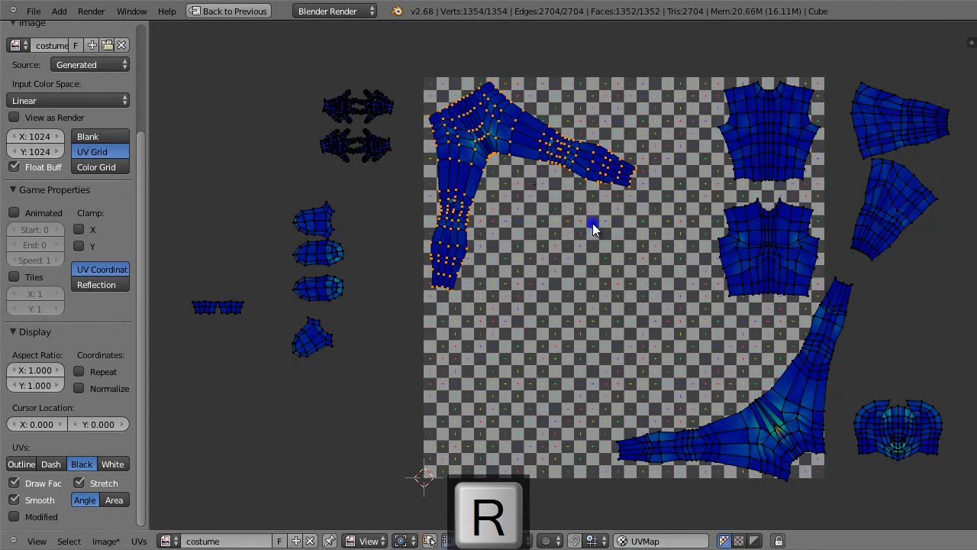
pyautogui.press('a')
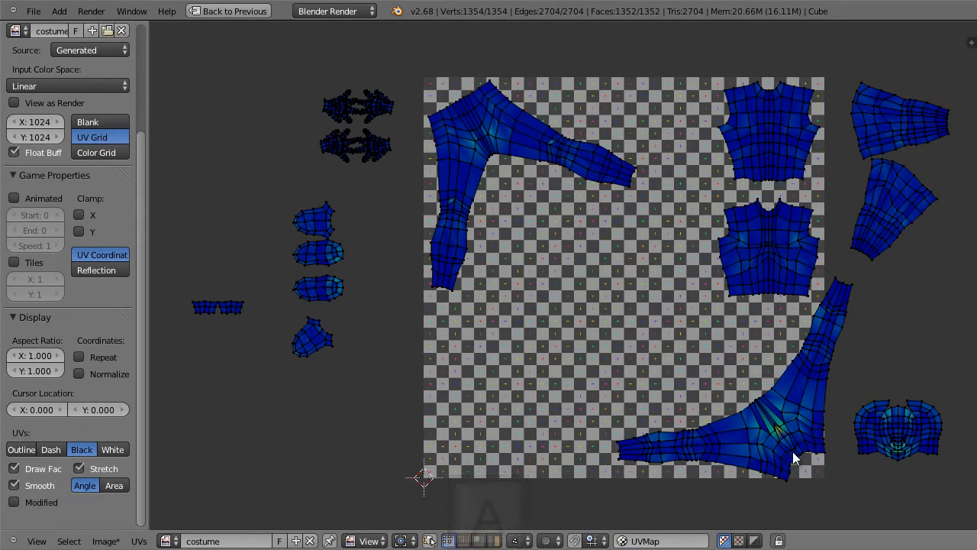
# Step: Move the lower torso island into the image's lower-left corner and deselect it
pyautogui.press('l')
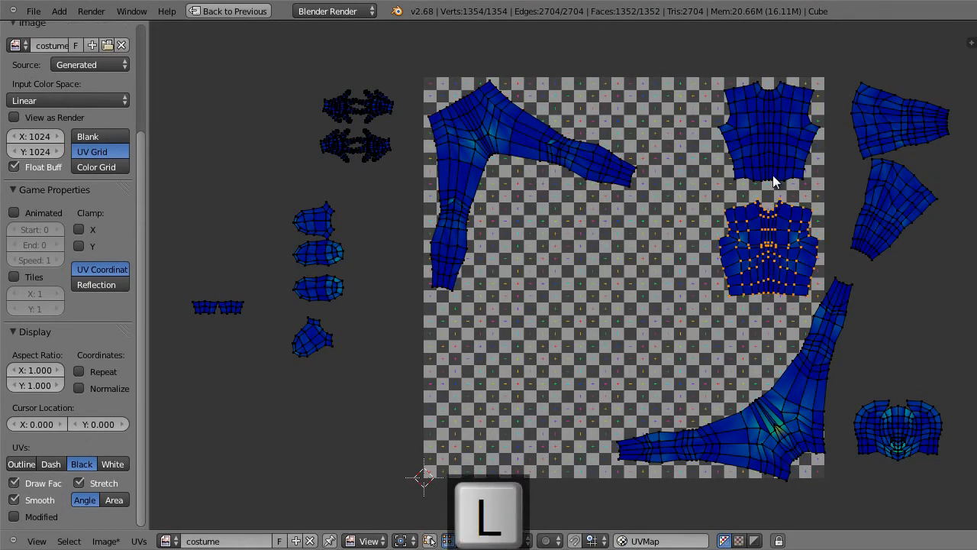
pyautogui.press('g')
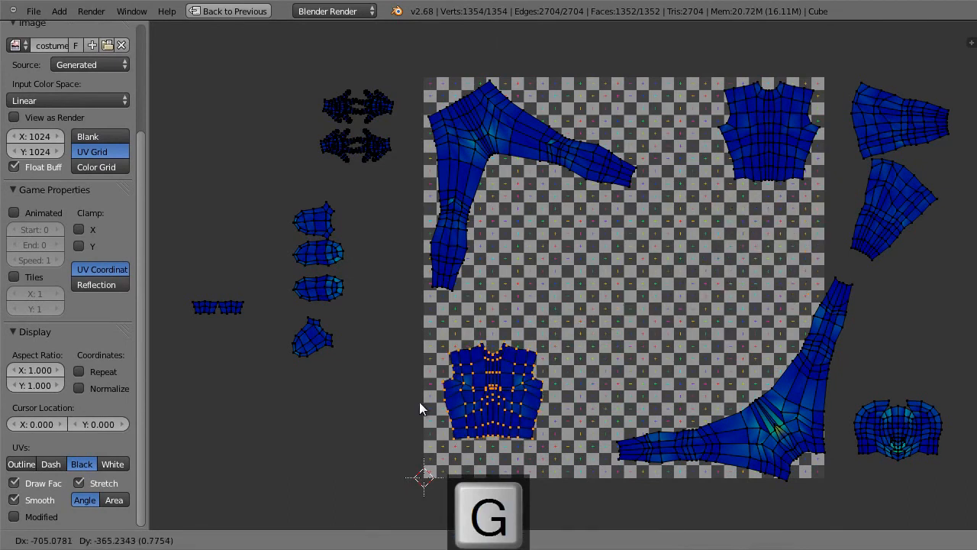
pyautogui.click(416, 432)
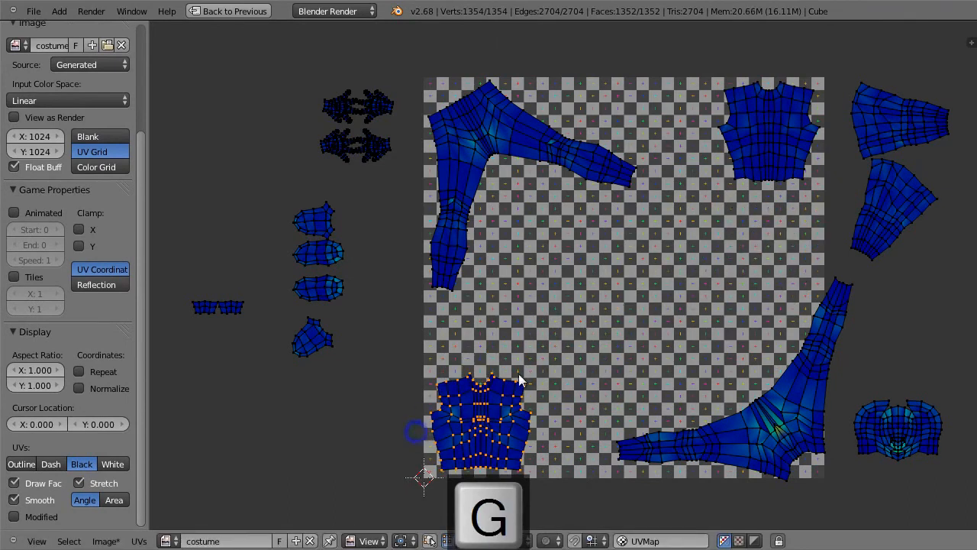
pyautogui.press('a')
# Step: Move the torso island from the image's upper-right corner to beside the lower-left torso island, and deselect it
pyautogui.press('l')
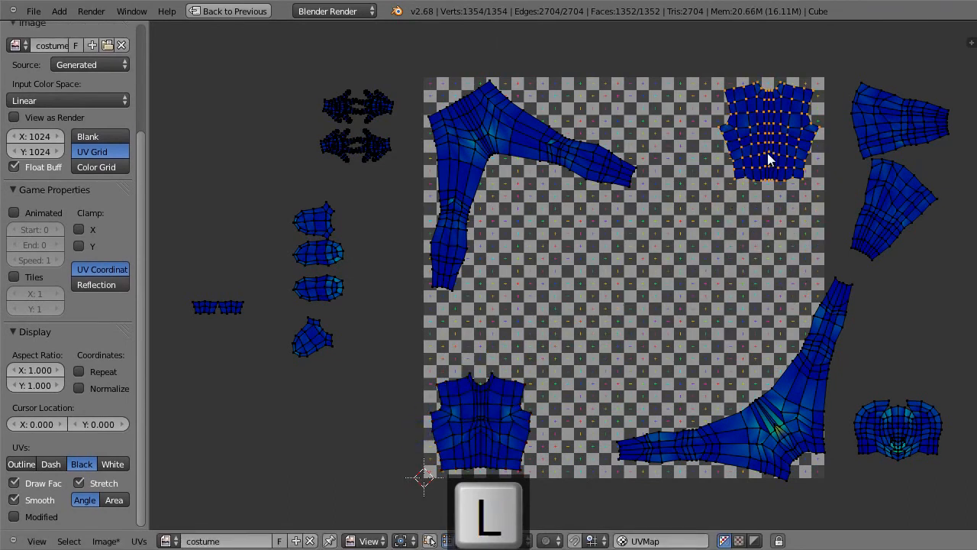
pyautogui.press('g')
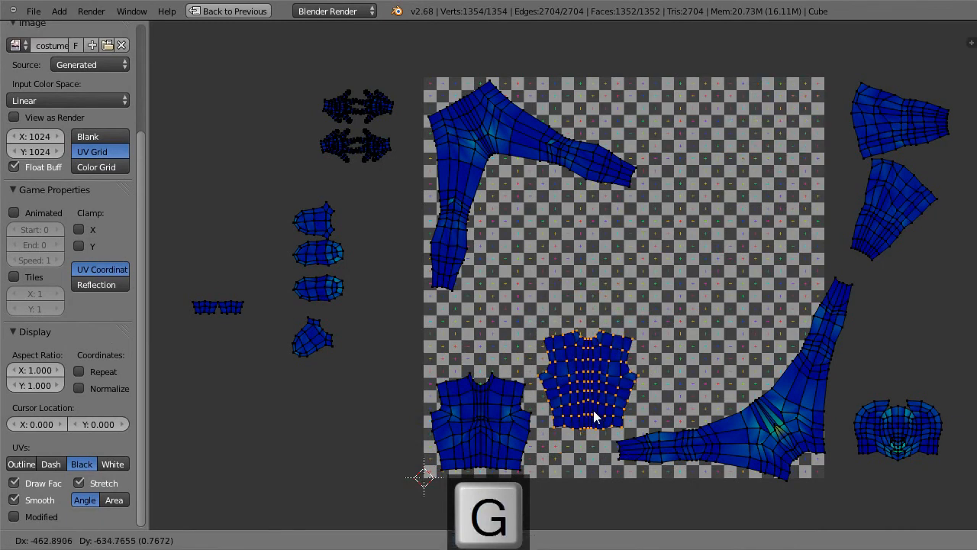
pyautogui.click(591, 412)
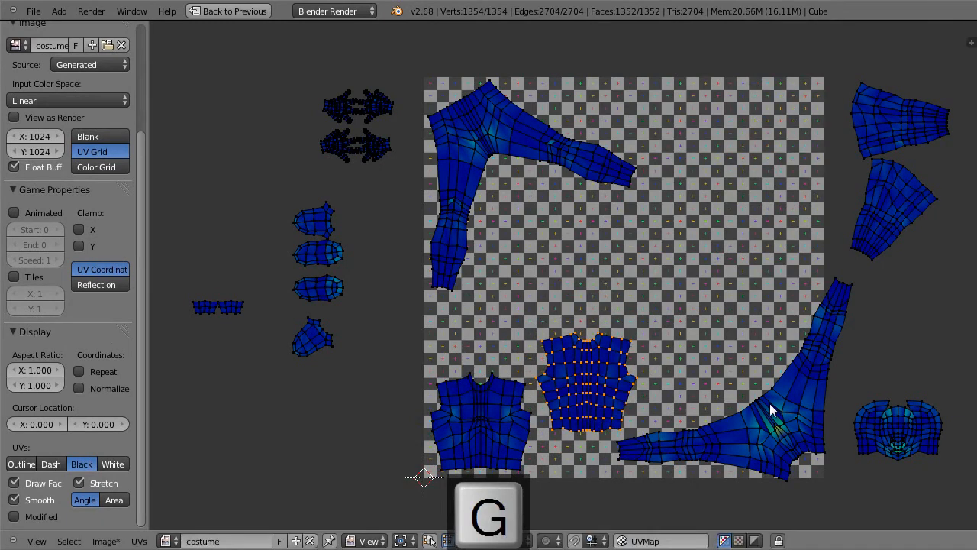
pyautogui.press('a')
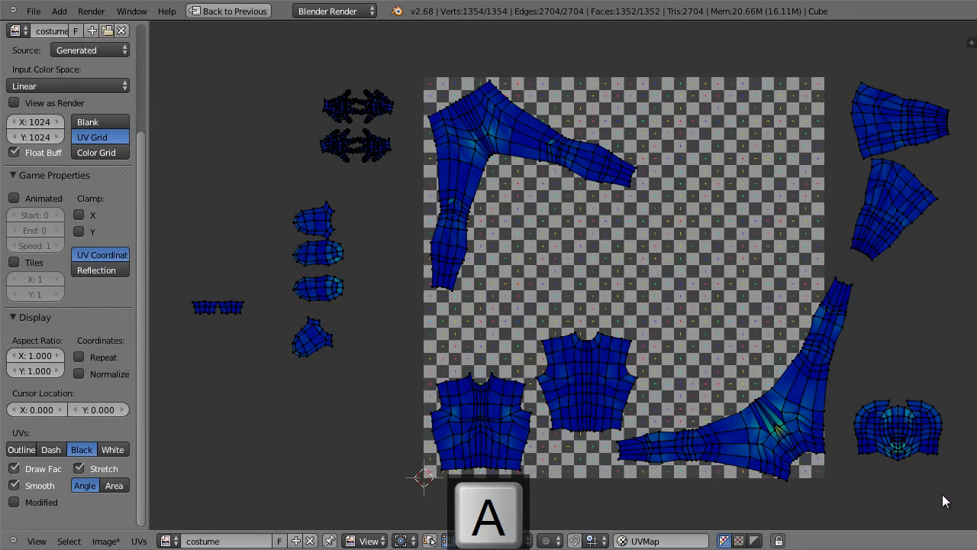
# Step: Move the head island from outside into the image above the lower-right legs, enlarge it, adjust its position and deselect it
pyautogui.press('l')
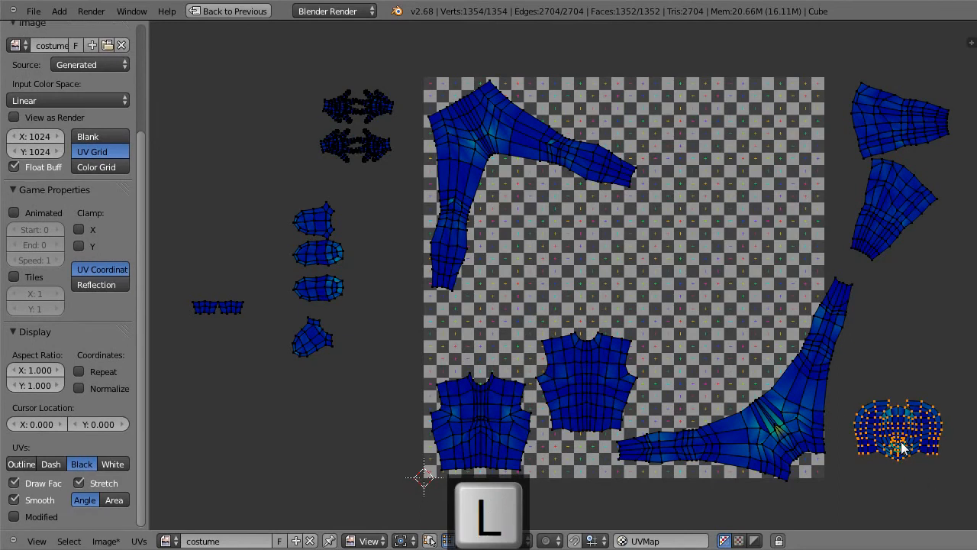
pyautogui.press('g')
pyautogui.click(723, 337)
pyautogui.press('s')
pyautogui.click(751, 363)
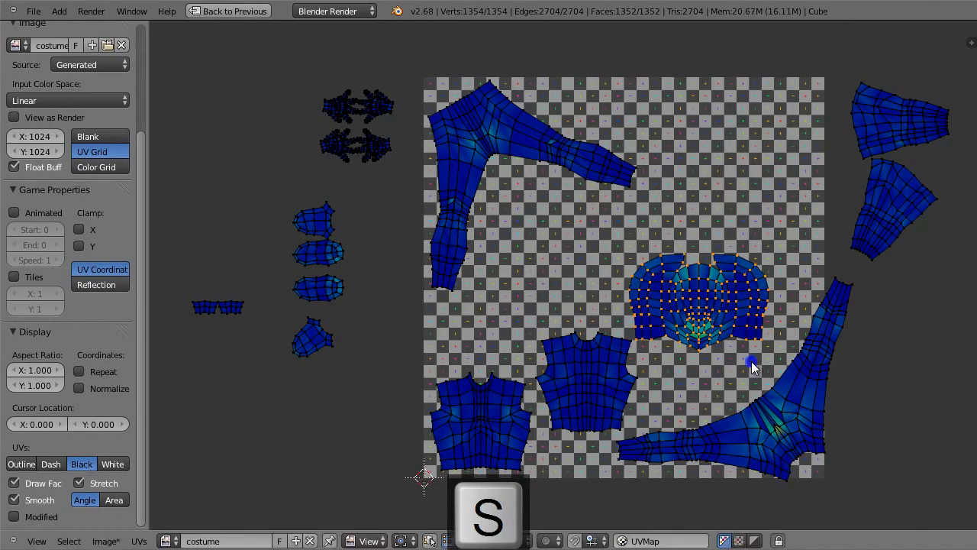
pyautogui.press('g')
pyautogui.click(769, 371)
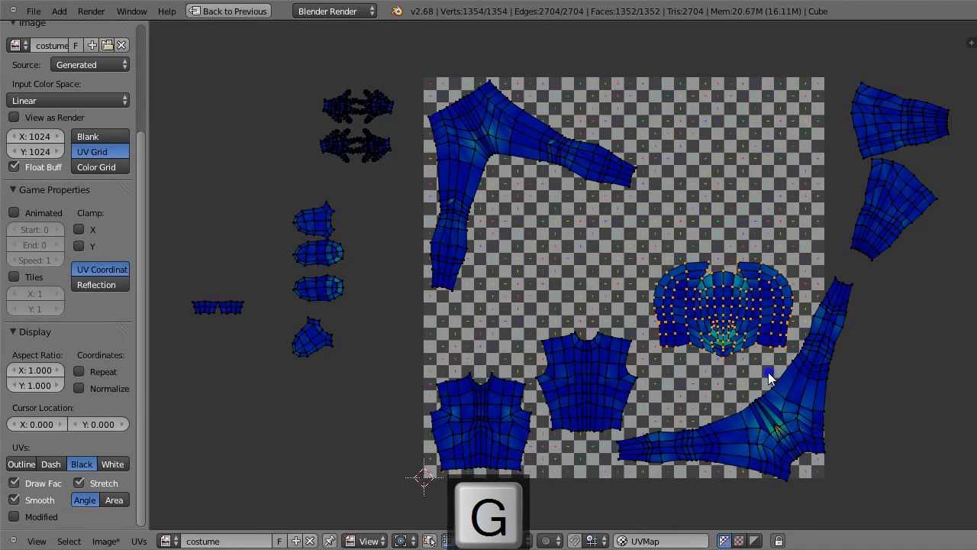
pyautogui.press('a')
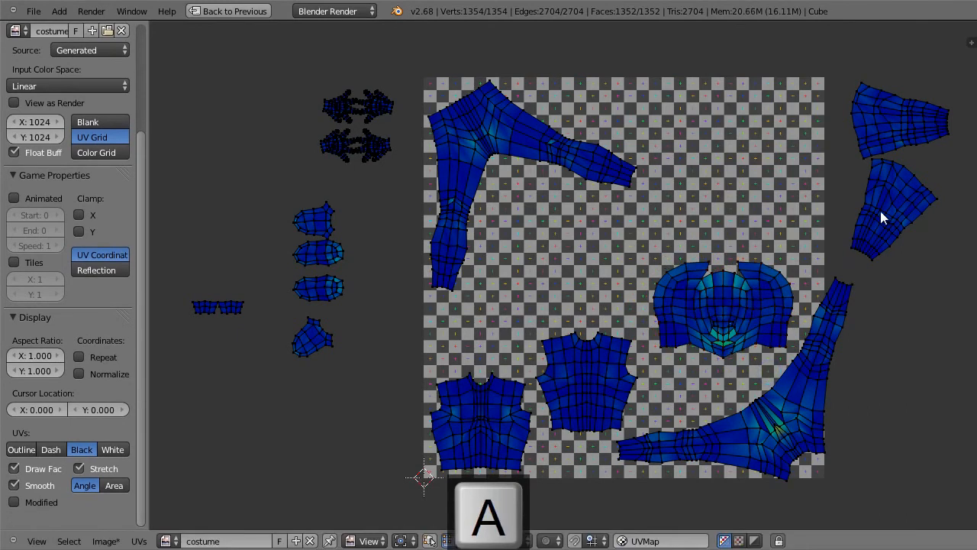
# Step: Move the lower sleeve island to the image's upper edge beside the legs and rotate it so its narrow end faces them
pyautogui.press('l')
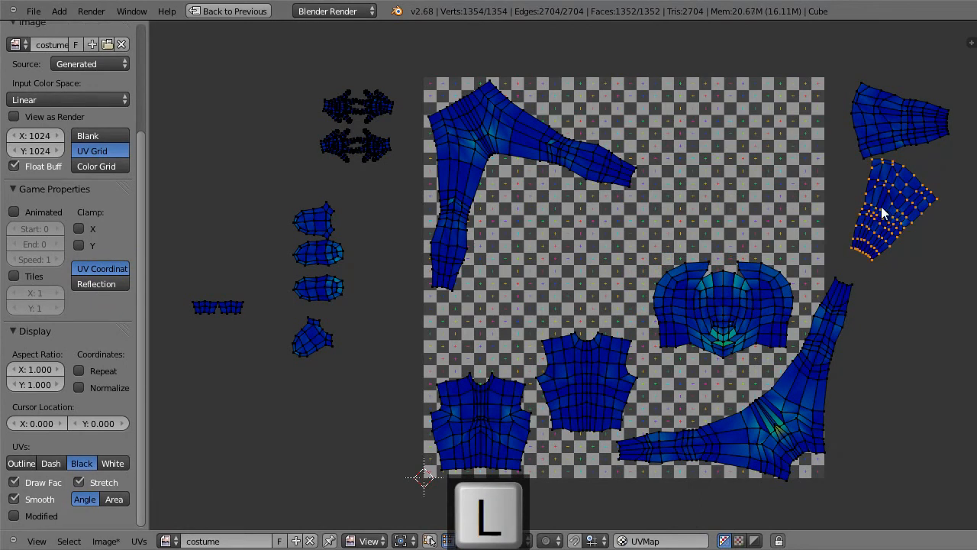
pyautogui.press('g')
pyautogui.click(650, 102)
pyautogui.press('r')
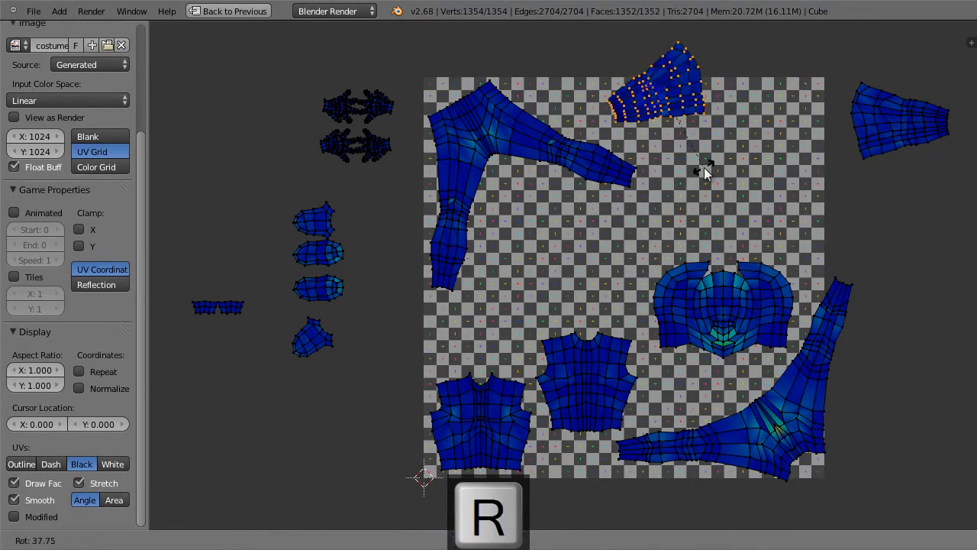
pyautogui.click(671, 179)
pyautogui.press('g')
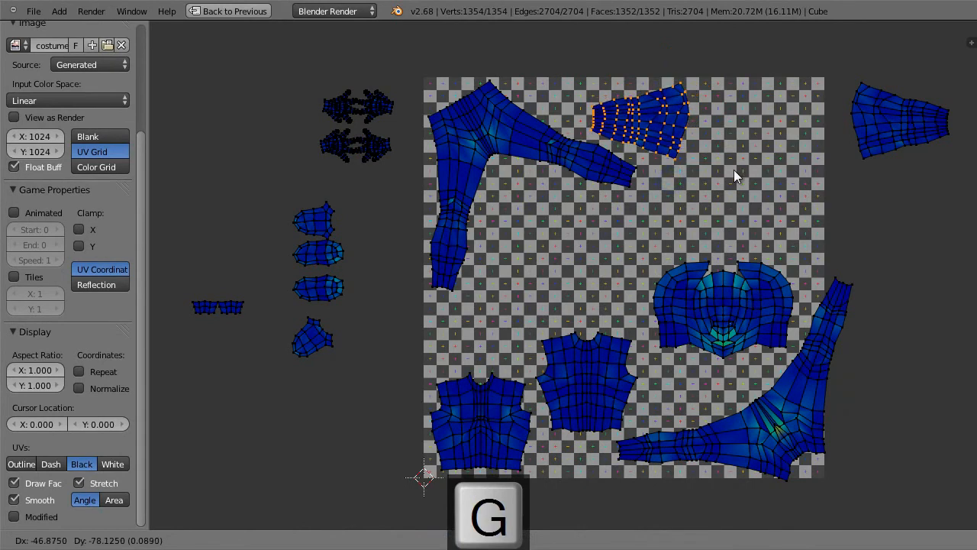
pyautogui.click(729, 168)
pyautogui.press('a')
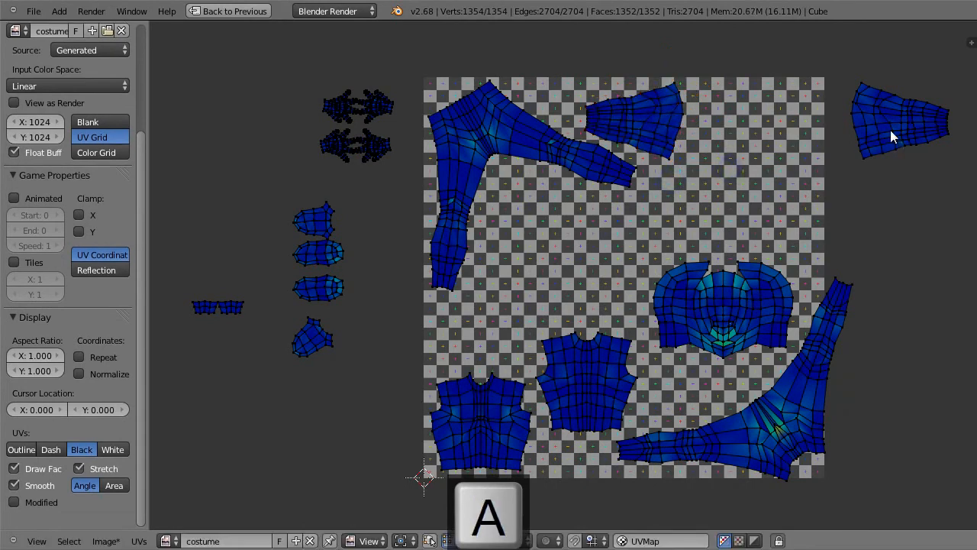
# Step: Move the remaining sleeve island inside the image's upper-right corner, wide end facing the first sleeve
pyautogui.press('l')
pyautogui.press('g')
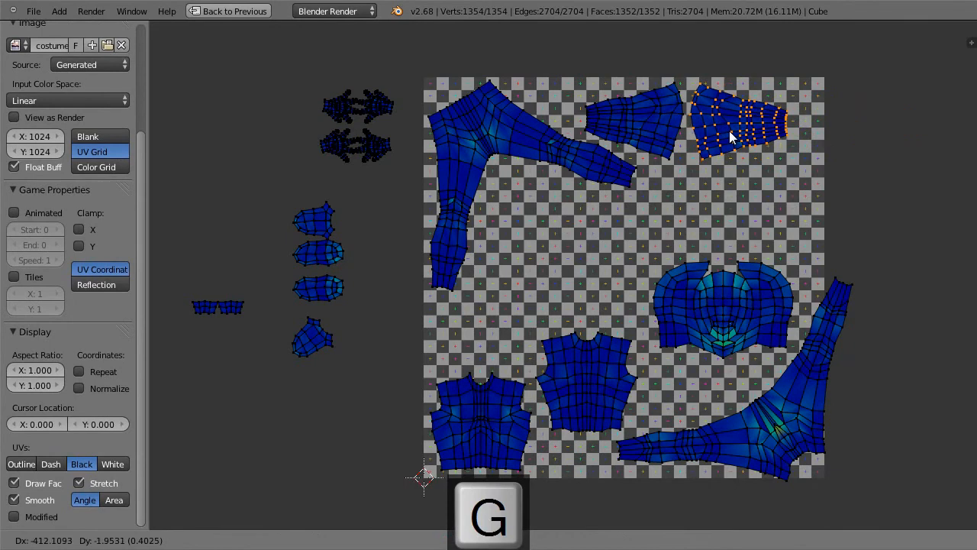
pyautogui.click(728, 130)
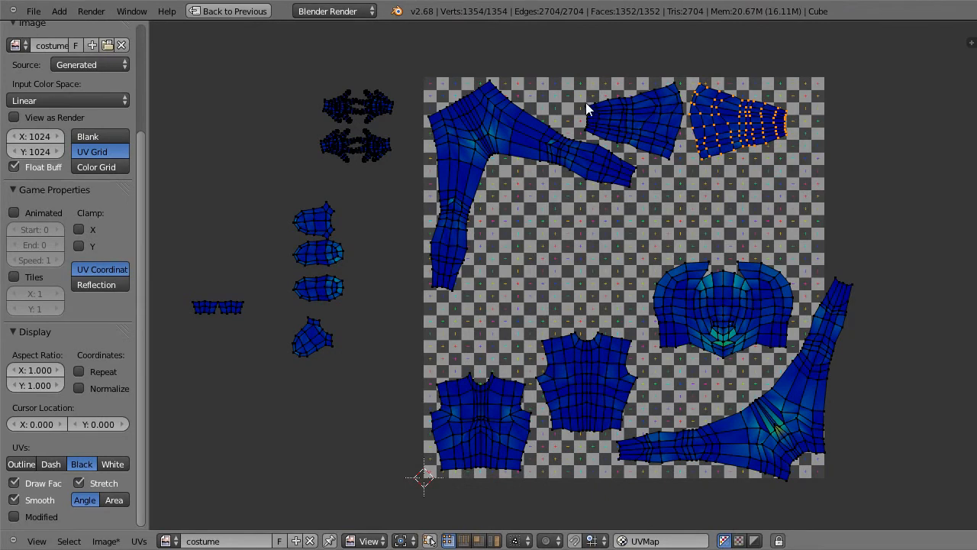
# Step: Enlarge both sleeve islands about a 2D cursor pivot at the image's top edge, then nudge them inside the borders and deselect them
pyautogui.click(586, 77)
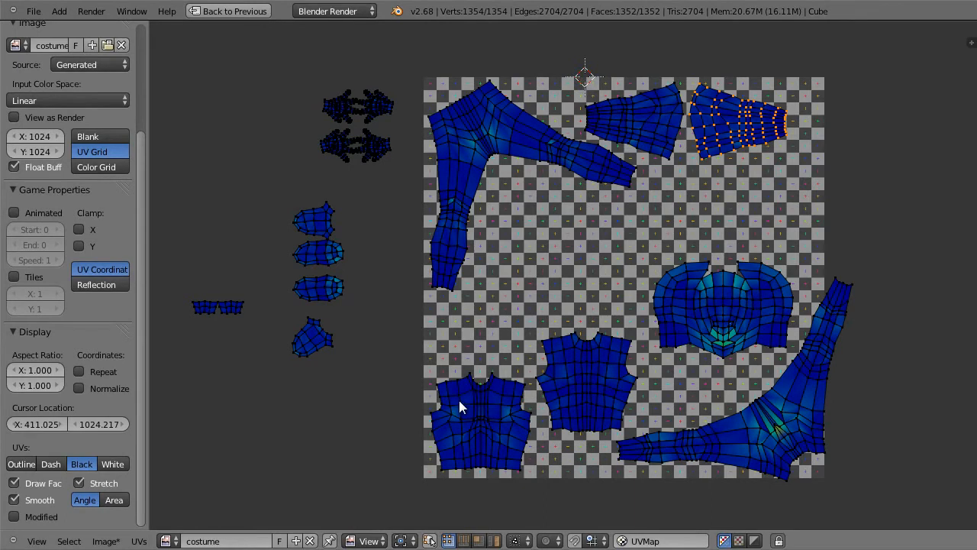
pyautogui.press('.')
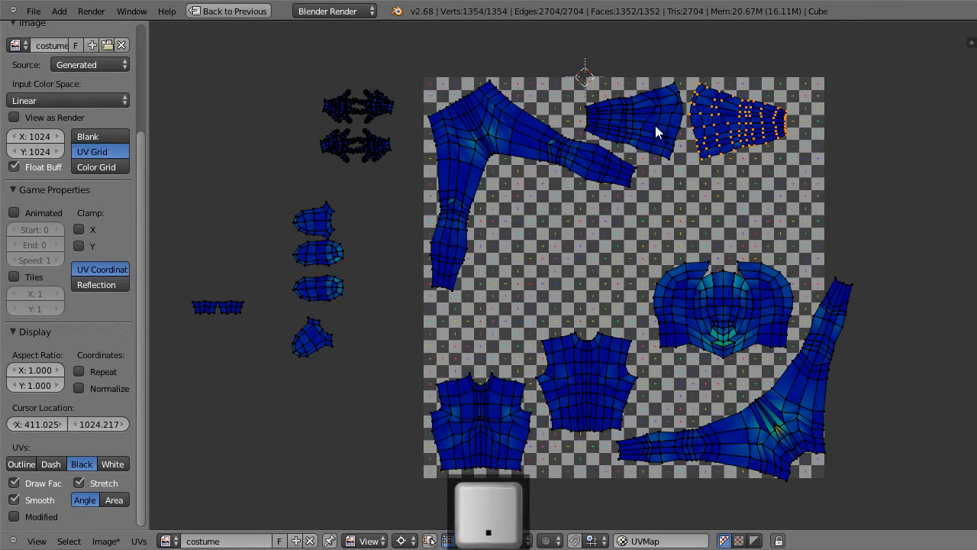
pyautogui.hotkey('shift', 'l')
pyautogui.press('s')
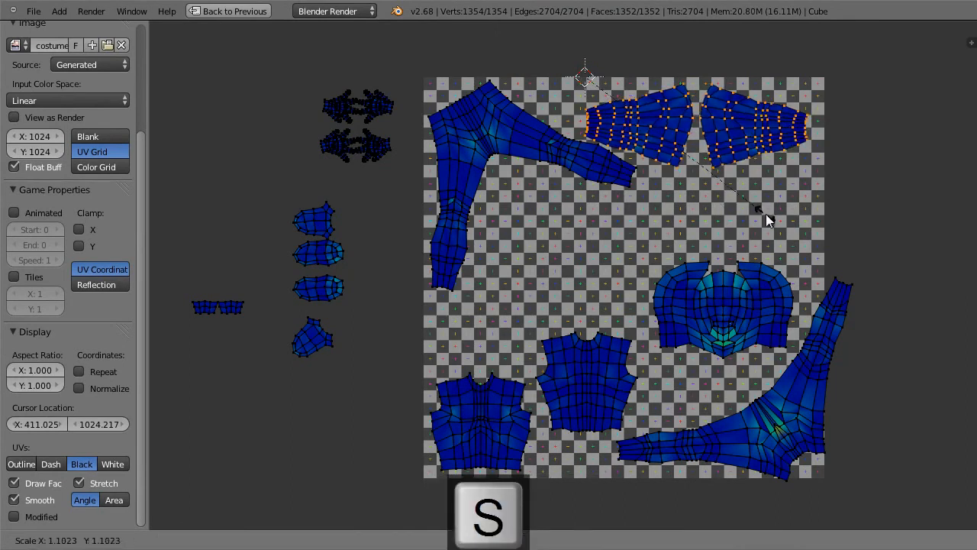
pyautogui.click(773, 216)
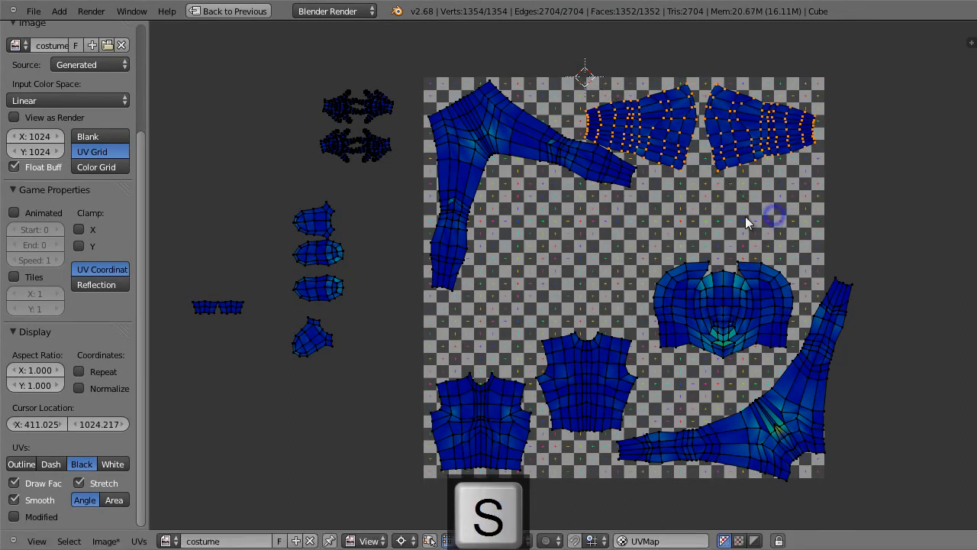
pyautogui.press('g')
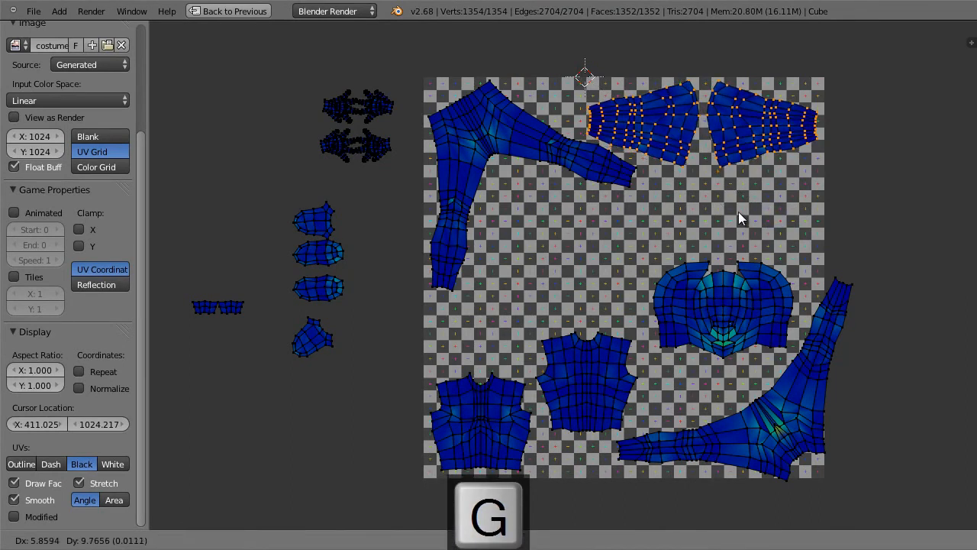
pyautogui.click(738, 212)
pyautogui.press('a')
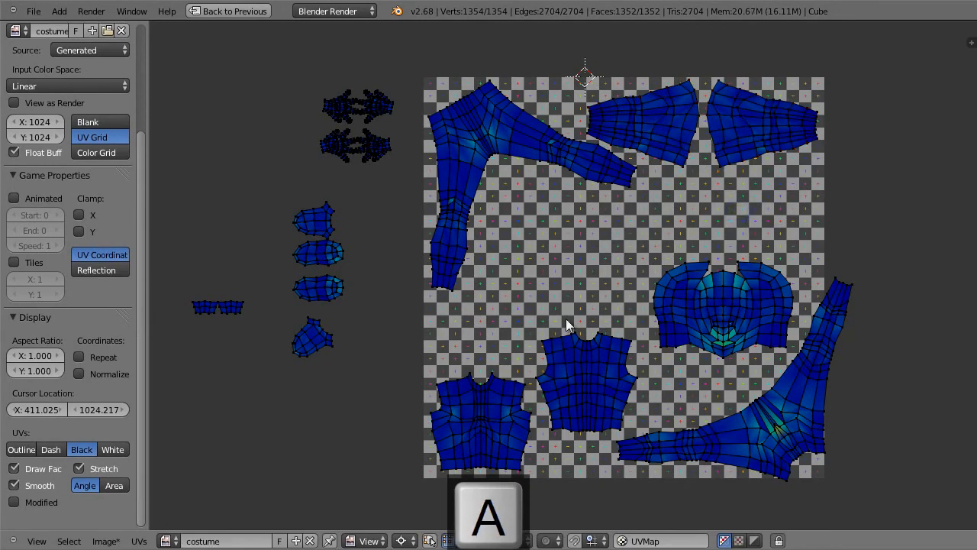
# Step: Switch the pivot to Median Point and shift the second torso island slightly up and toward the legs, then deselect it
pyautogui.hotkey('ctrl', ',')
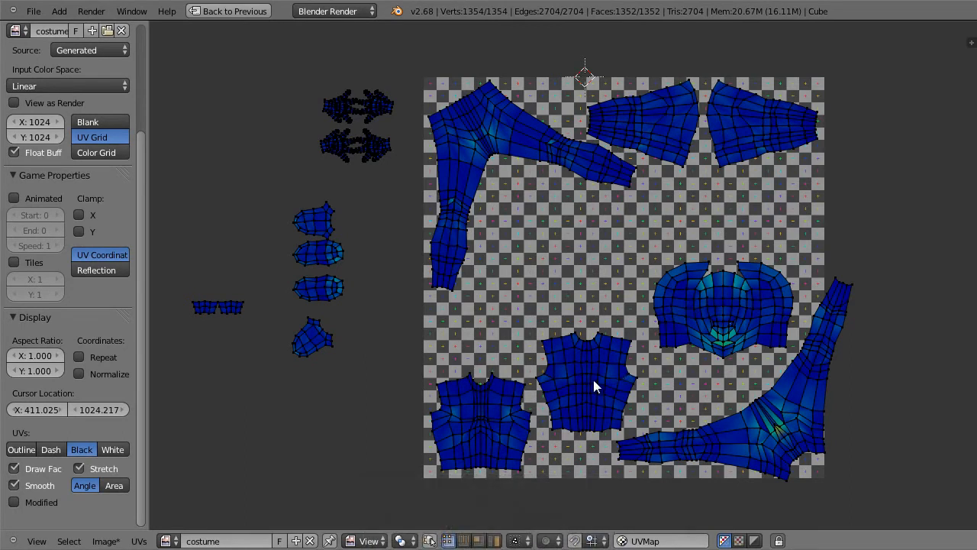
pyautogui.press('l')
pyautogui.press('g')
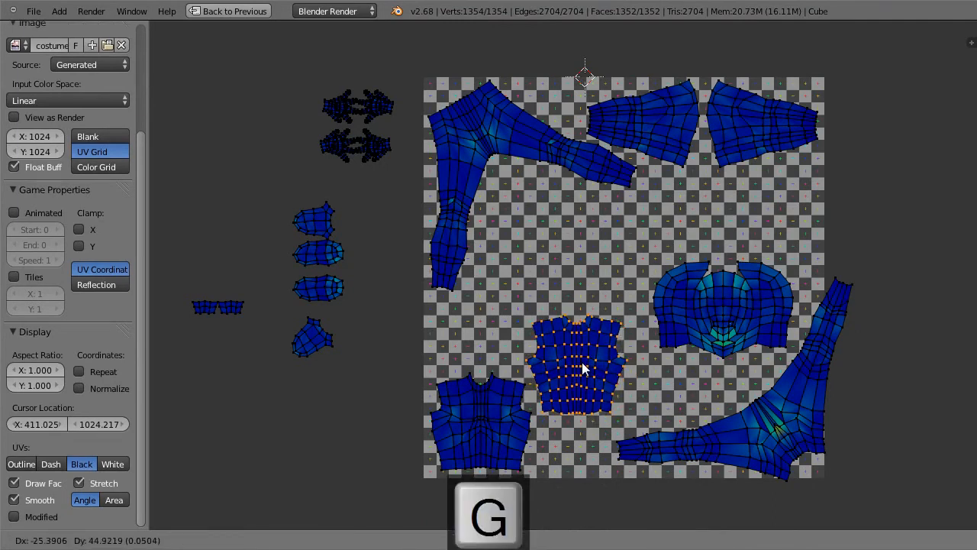
pyautogui.click(580, 365)
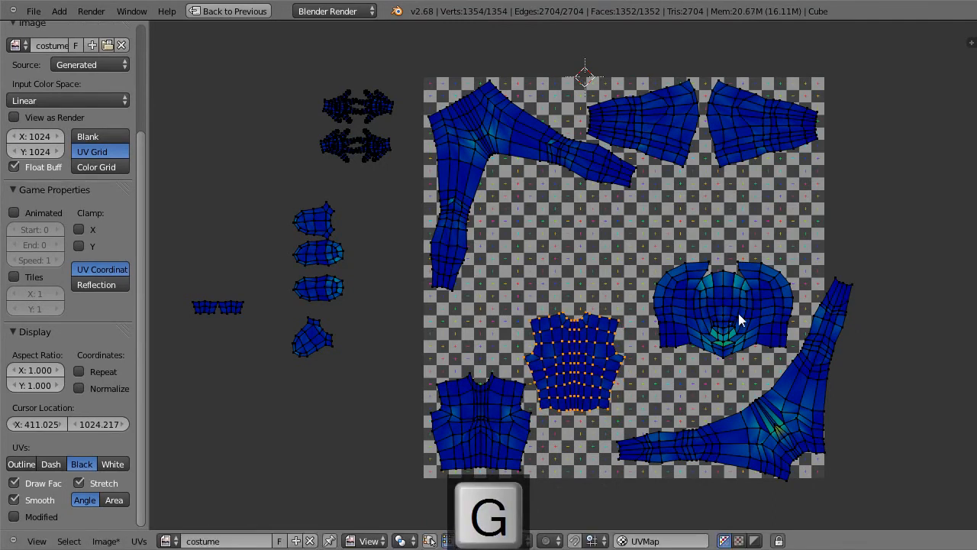
pyautogui.press('a')
# Step: Move the head island into the gap beneath the upper-left legs, above the second torso island, and deselect it
pyautogui.press('l')
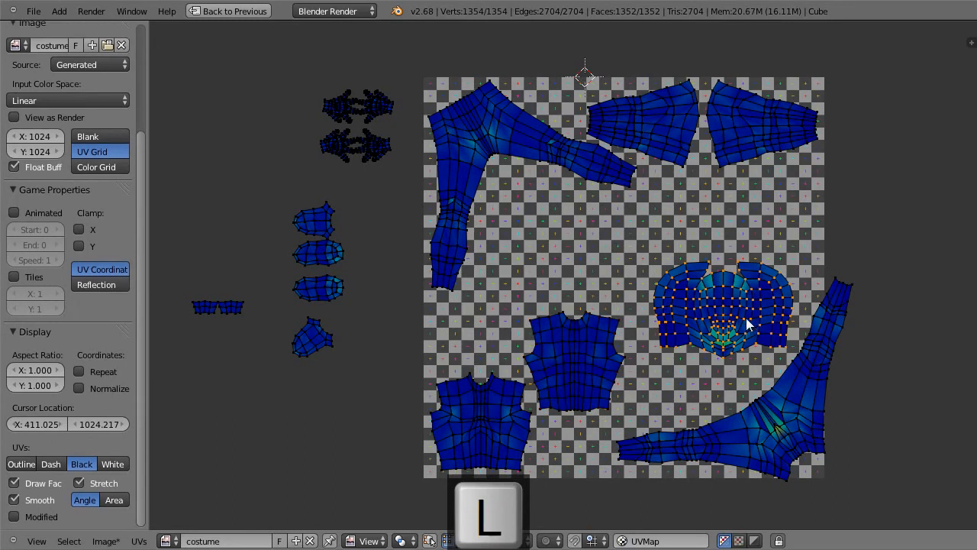
pyautogui.press('g')
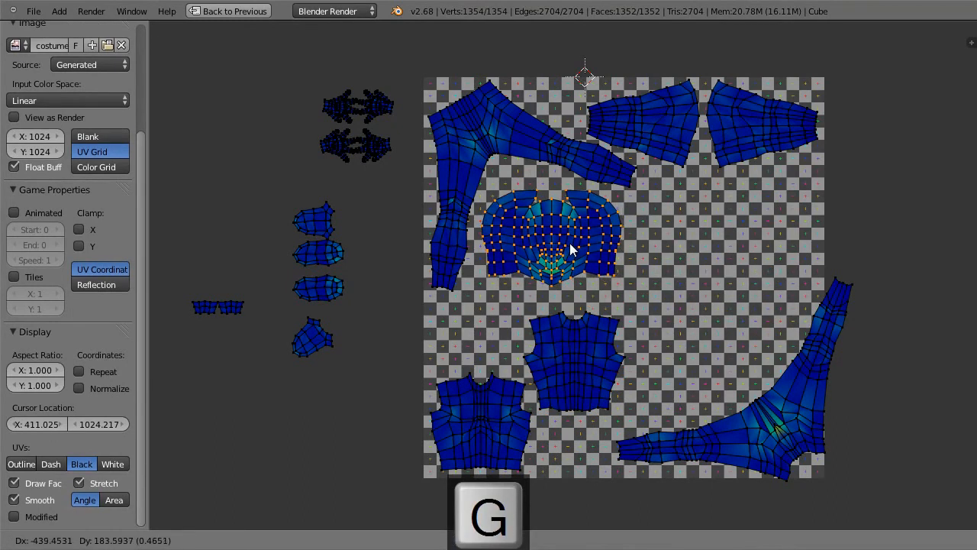
pyautogui.click(578, 250)
pyautogui.press('a')
# Step: Enlarge both torso islands together about a 2D cursor pivot placed at the image's lower-left corner, and deselect them
pyautogui.press('l')
pyautogui.hotkey('shift', 'l')
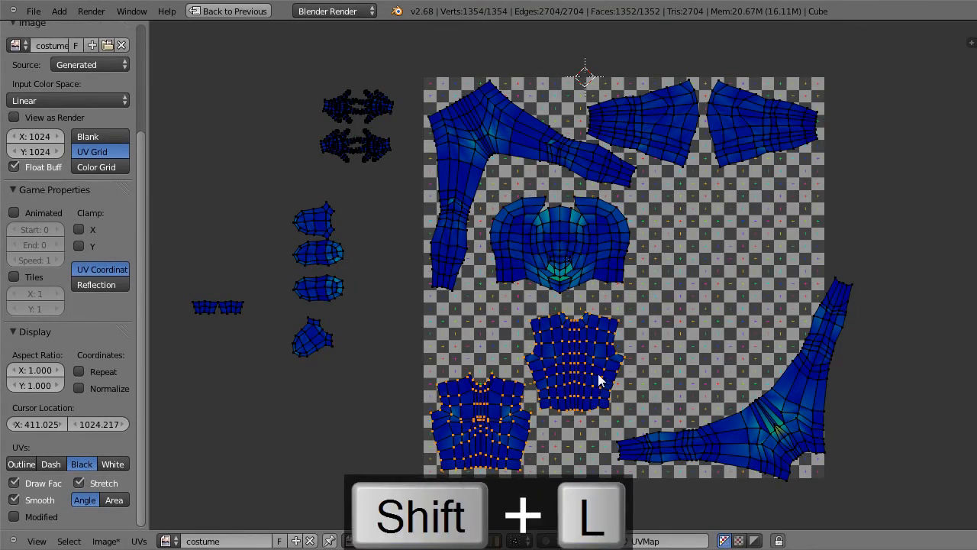
pyautogui.click(423, 475)
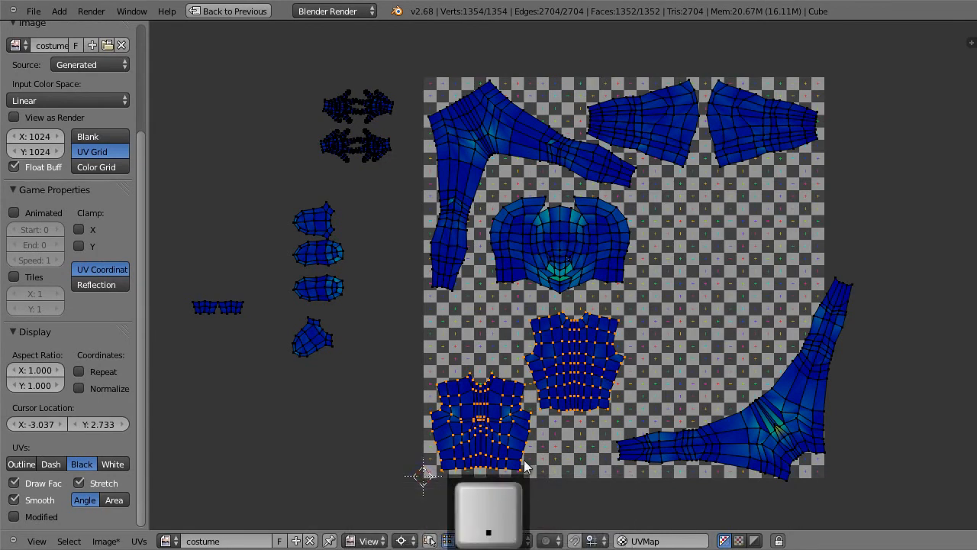
pyautogui.press('s')
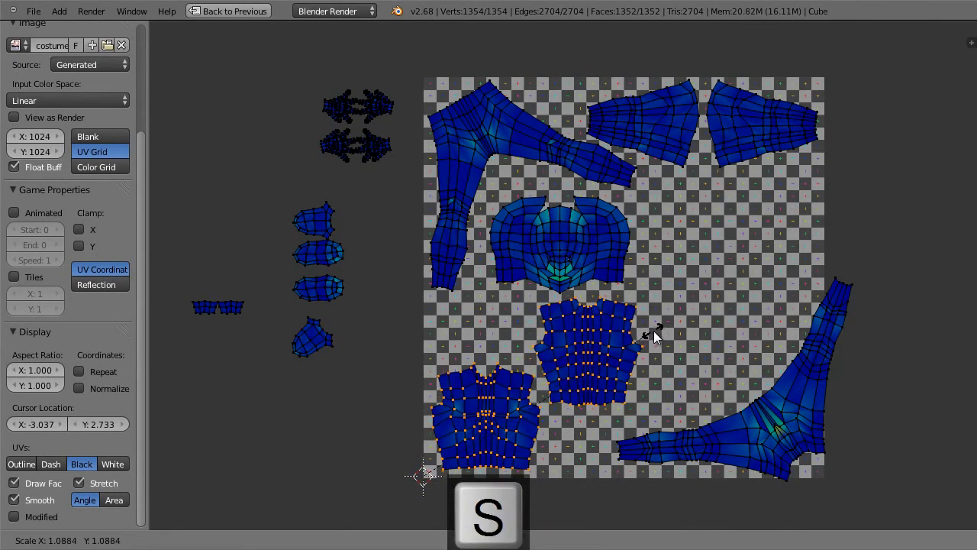
pyautogui.click(654, 333)
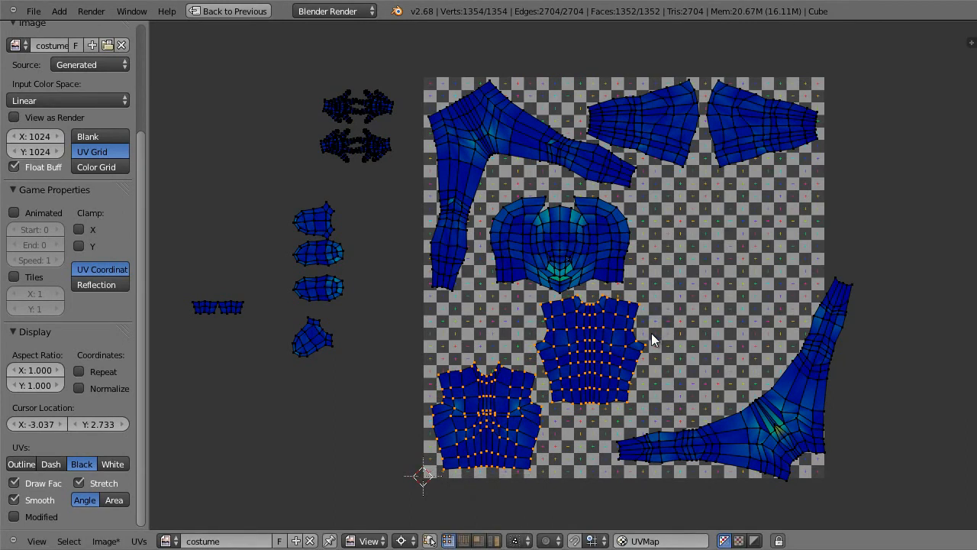
pyautogui.press('s')
pyautogui.click(655, 348)
pyautogui.press('a')
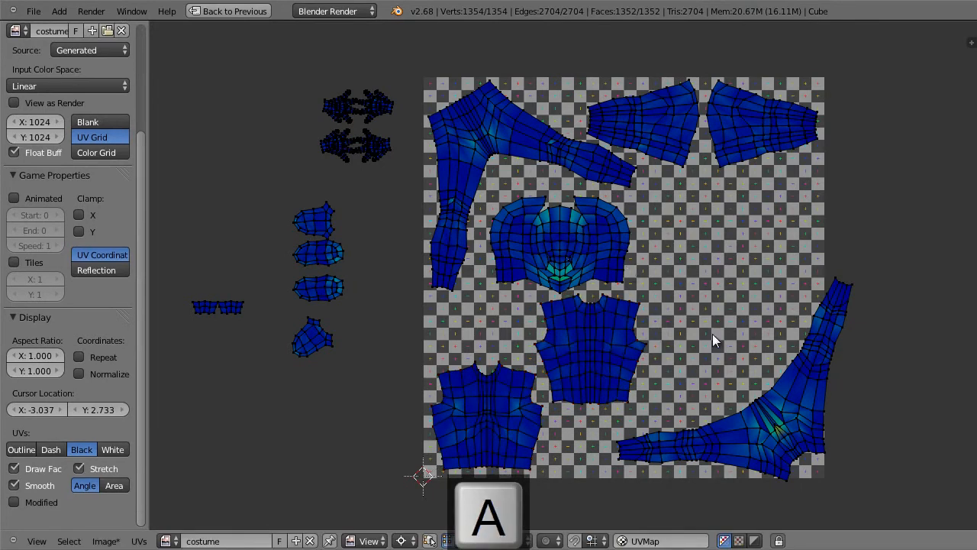
# Step: Move the lower-right legs island fully inside the image and fine-tune its rotation to sit within the borders
pyautogui.press('l')
pyautogui.press('g')
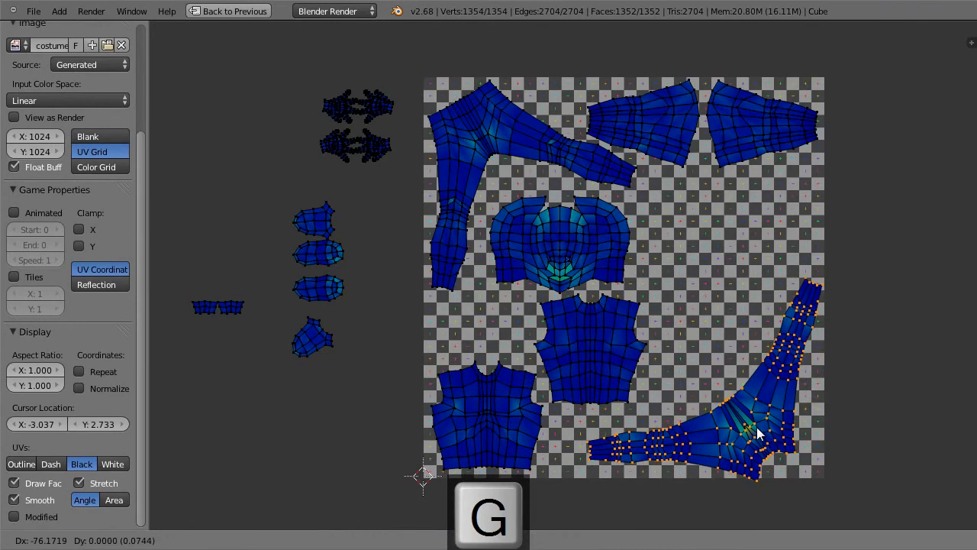
pyautogui.click(752, 427)
pyautogui.press('r')
pyautogui.click(798, 439)
pyautogui.press('g')
pyautogui.click(796, 441)
pyautogui.press('r')
pyautogui.click(803, 433)
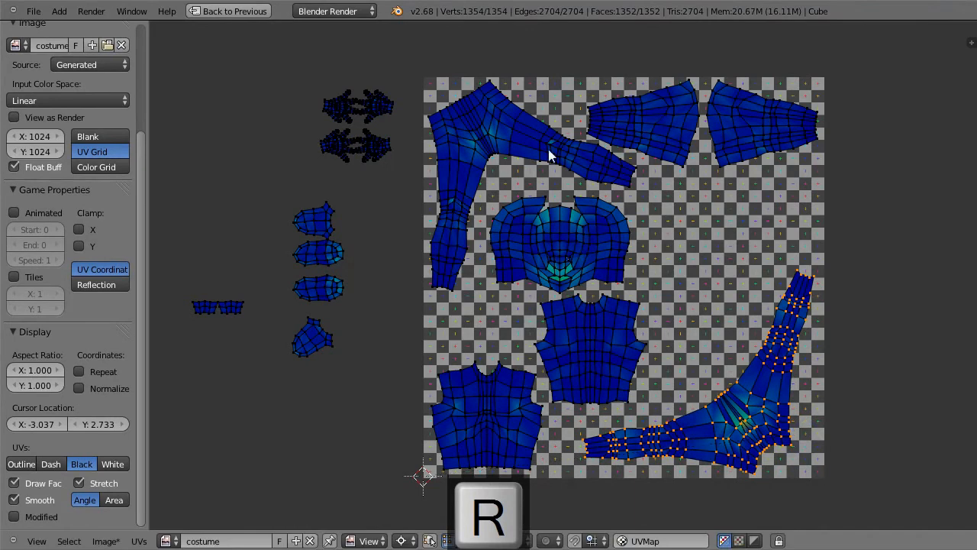
# Step: Enlarge both legs islands together to about 1.05 times, using a 2D cursor pivot at the image's upper-left corner, and deselect them
pyautogui.hotkey('shift', 'l')
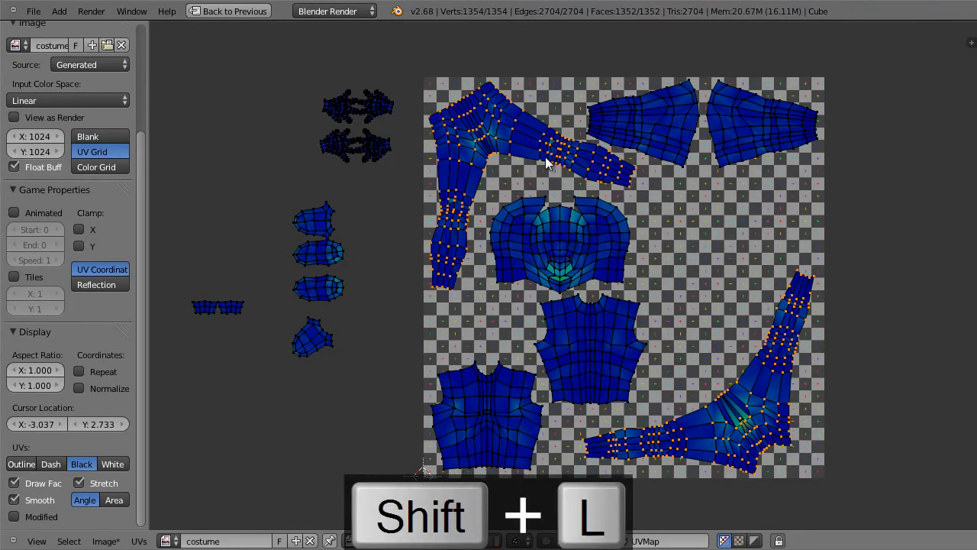
pyautogui.click(424, 77)
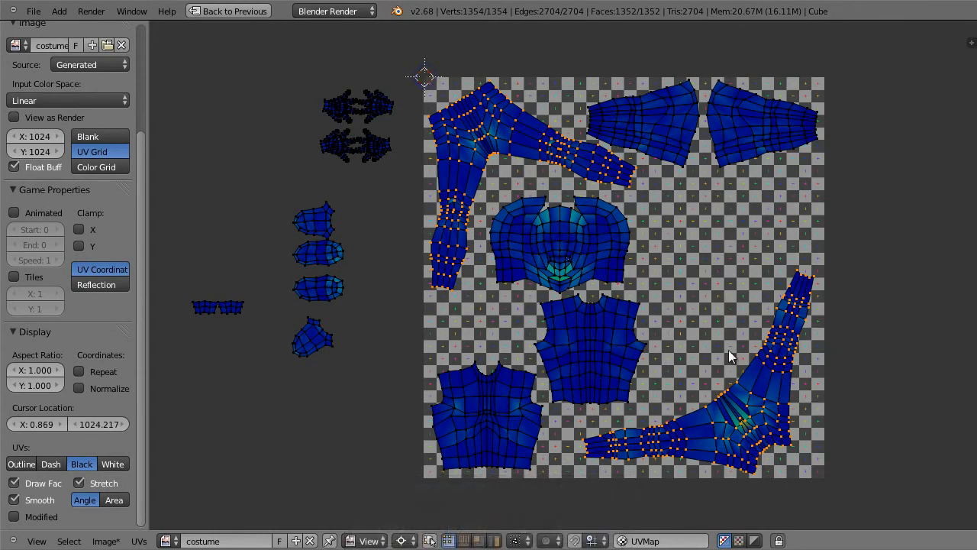
pyautogui.press('s')
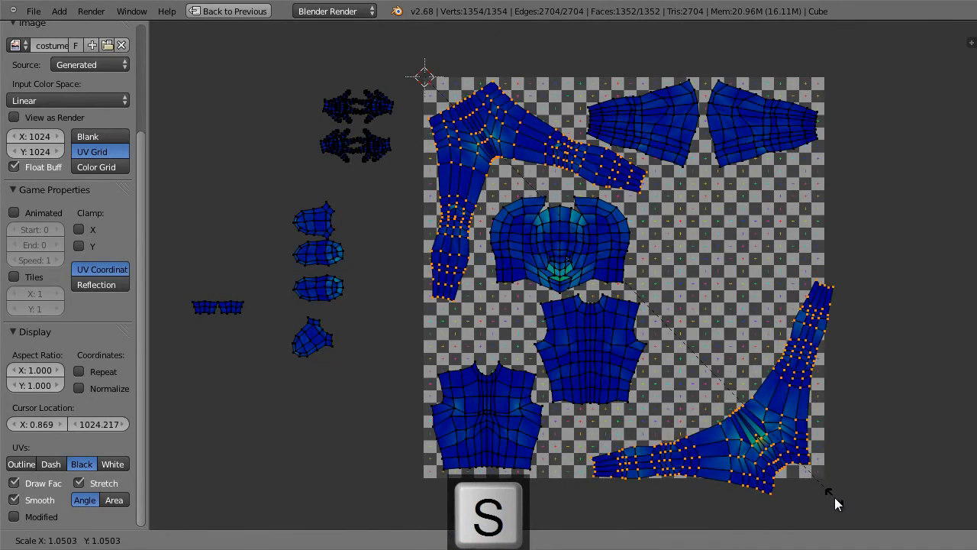
pyautogui.click(836, 499)
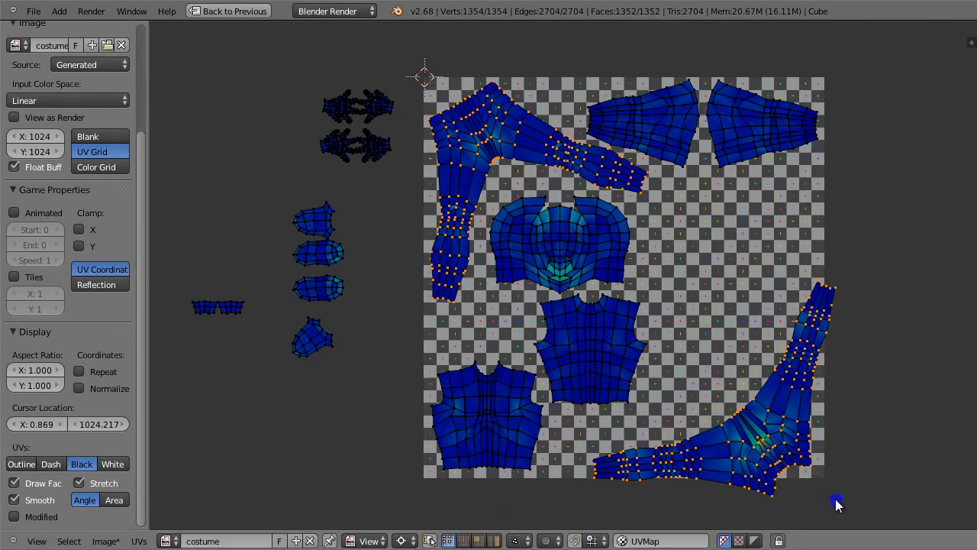
pyautogui.press('s')
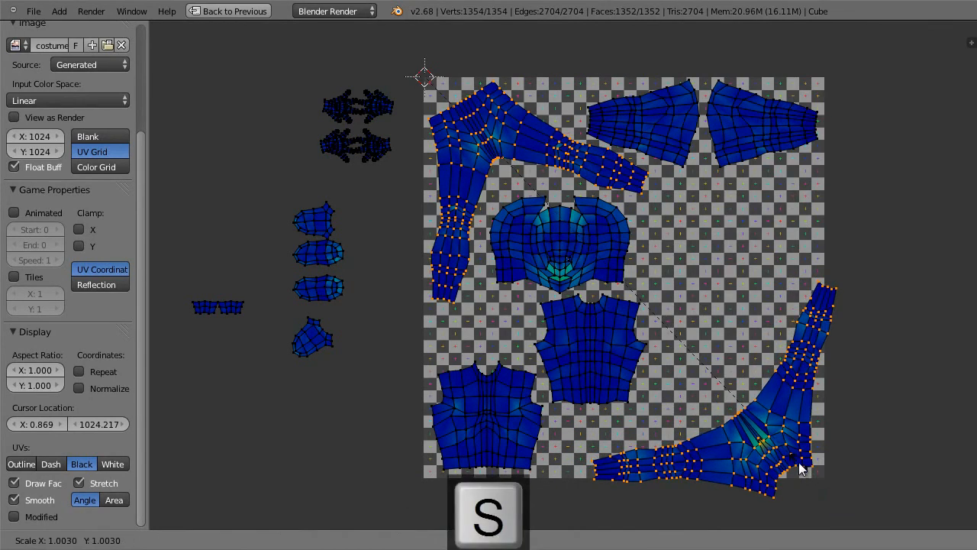
pyautogui.click(801, 466)
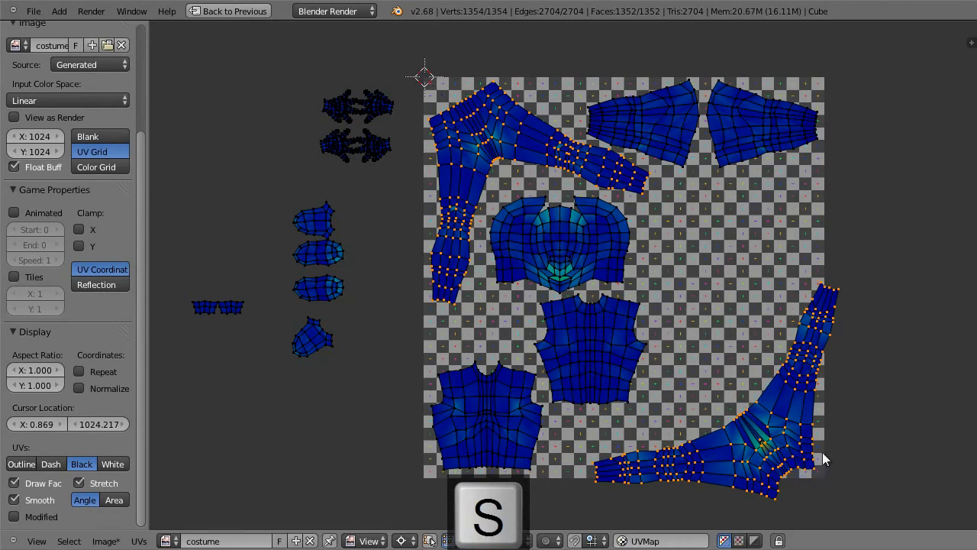
pyautogui.press('a')
# Step: Move the lower-right legs island up and inward from the image border and adjust its rotation slightly
pyautogui.press('l')
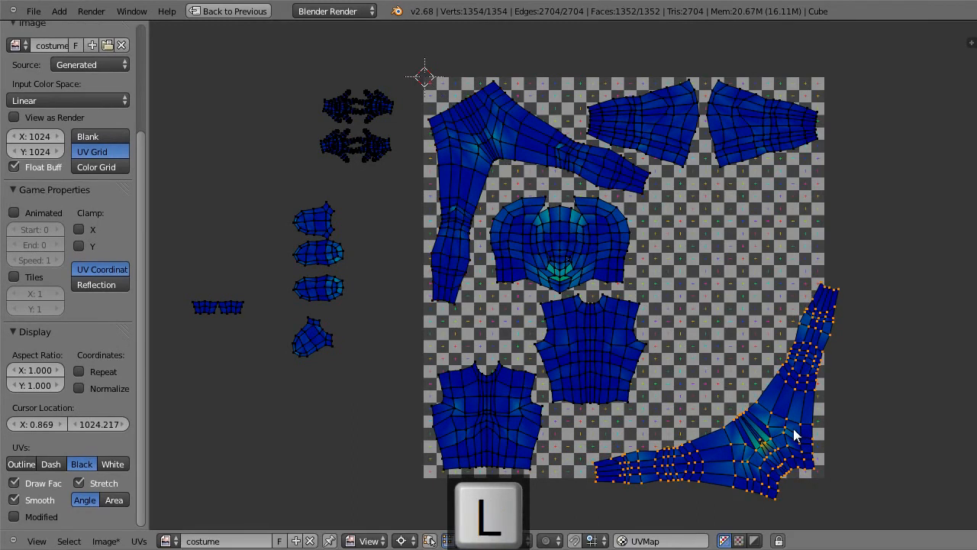
pyautogui.press('g')
pyautogui.click(773, 410)
pyautogui.press('r')
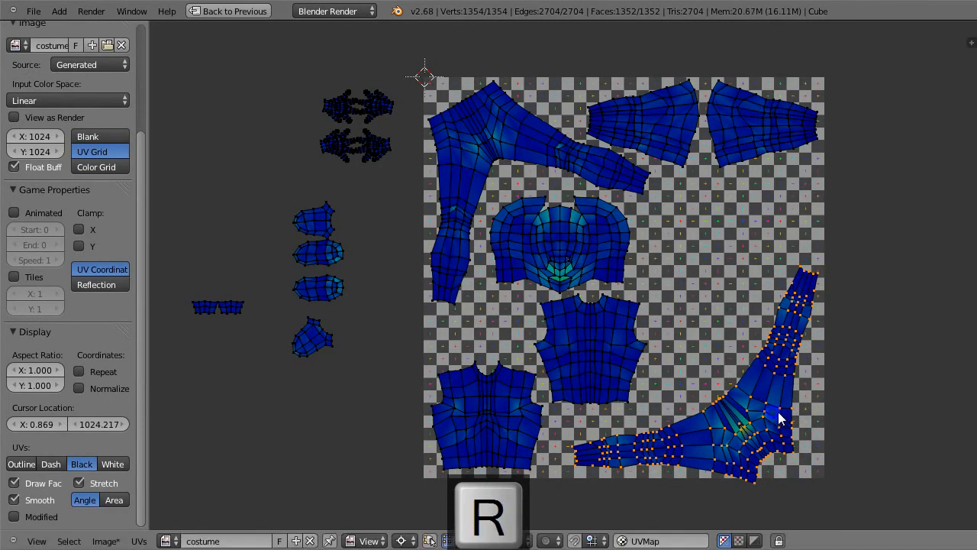
pyautogui.click(772, 410)
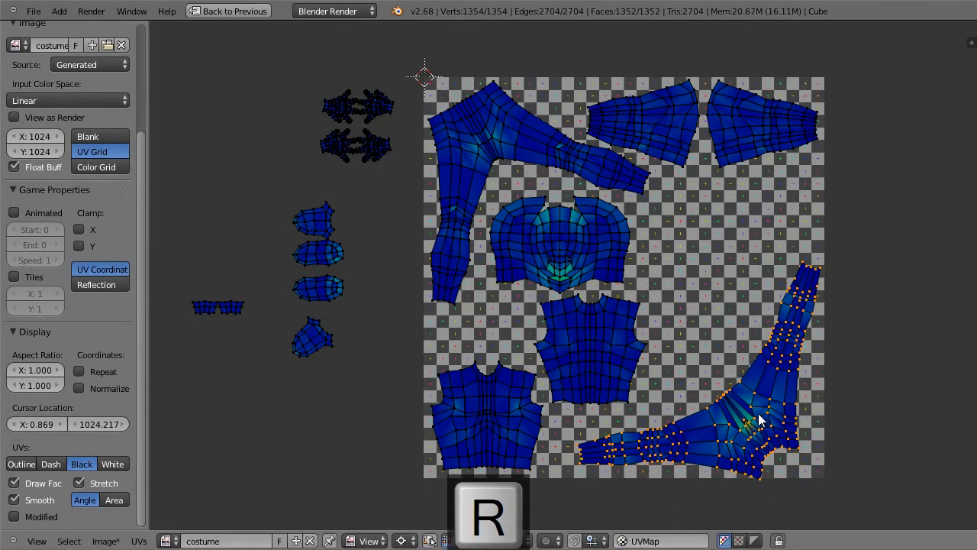
# Step: Switch the pivot to Median Point, fine-tune the lower-right legs island's rotation and position within the image corner, and deselect it
pyautogui.hotkey('ctrl', ',')
pyautogui.press('r')
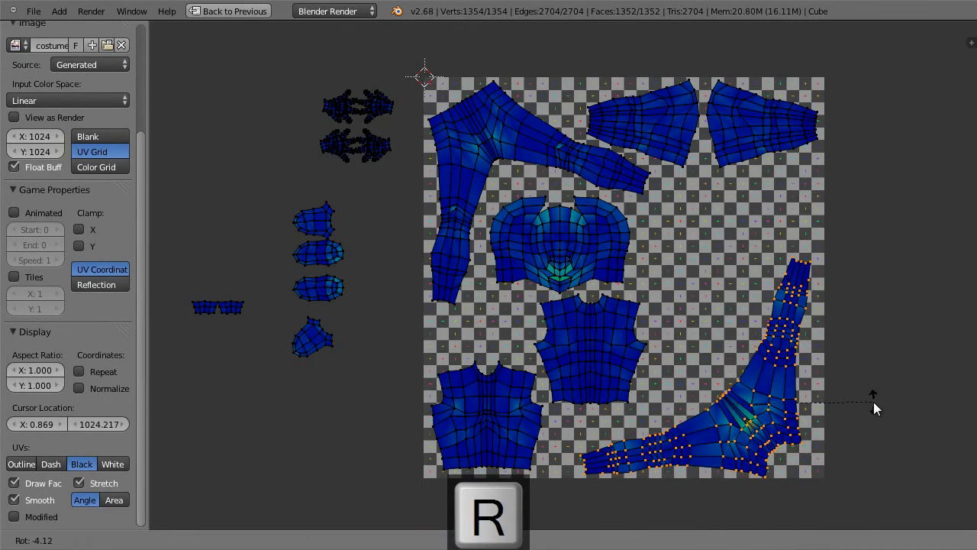
pyautogui.click(871, 405)
pyautogui.press('g')
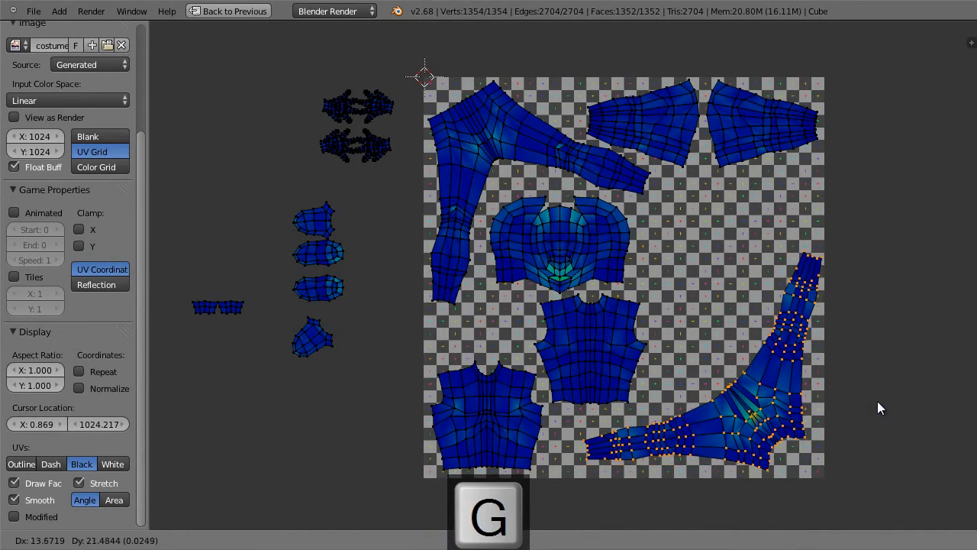
pyautogui.click(877, 401)
pyautogui.press('r')
pyautogui.click(878, 401)
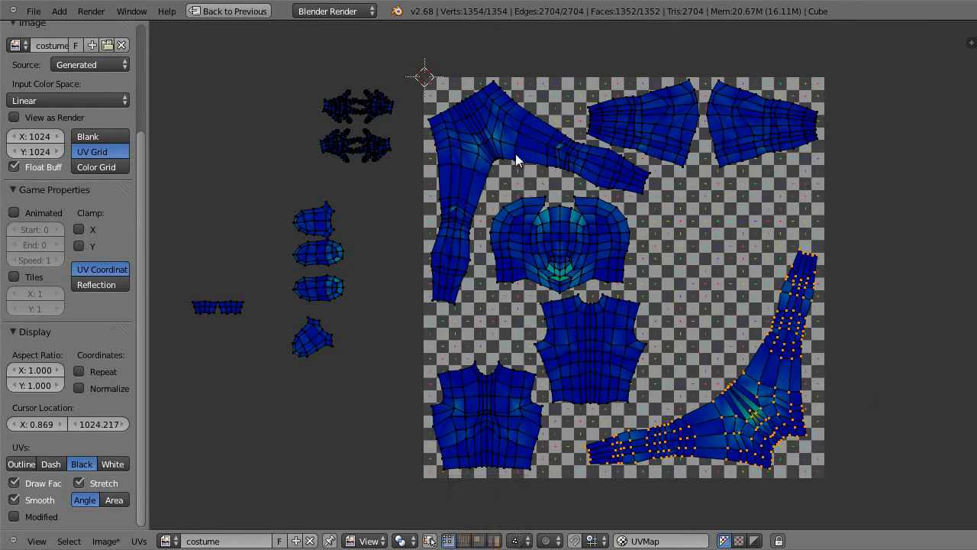
pyautogui.press('a')
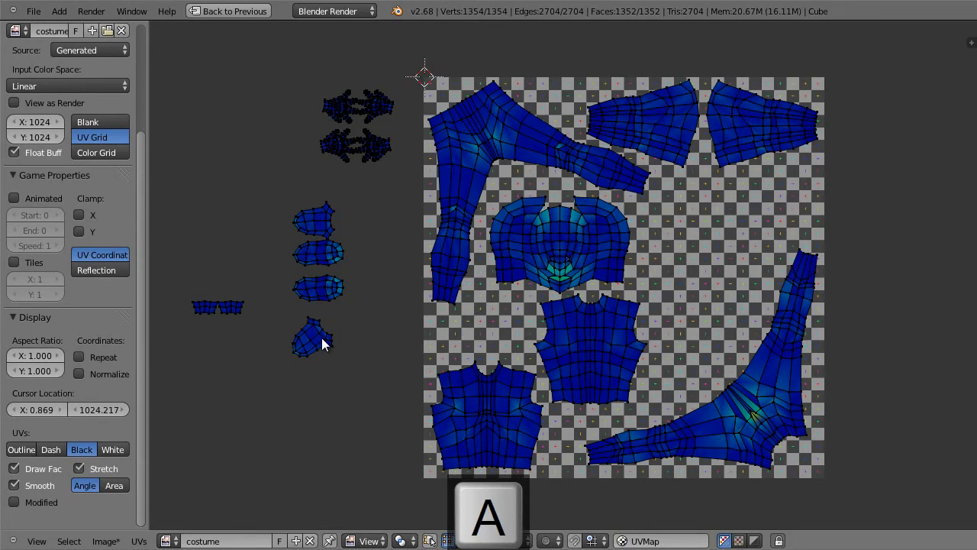
# Step: Place the lowest foot island above the other three outside the image, and shift all four down and slightly toward the image
pyautogui.press('l')
pyautogui.press('g')
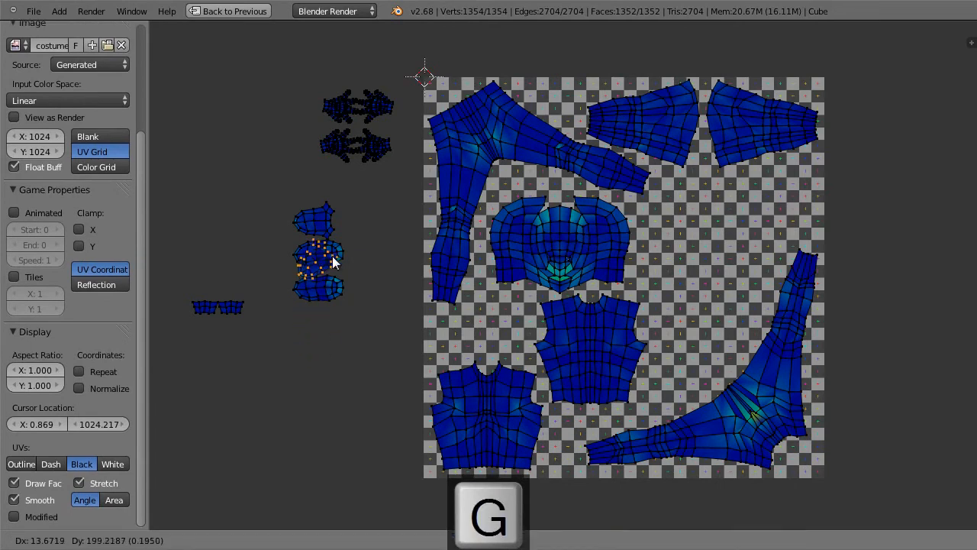
pyautogui.click(326, 185)
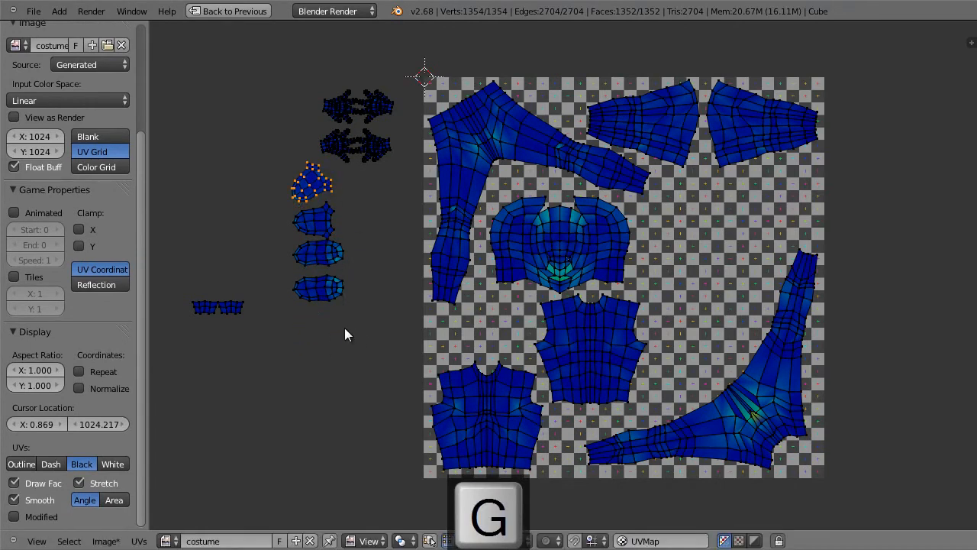
pyautogui.press('b')
pyautogui.moveTo(356, 311); pyautogui.dragTo(275, 193)
pyautogui.press('g')
pyautogui.click(366, 357)
pyautogui.press('a')
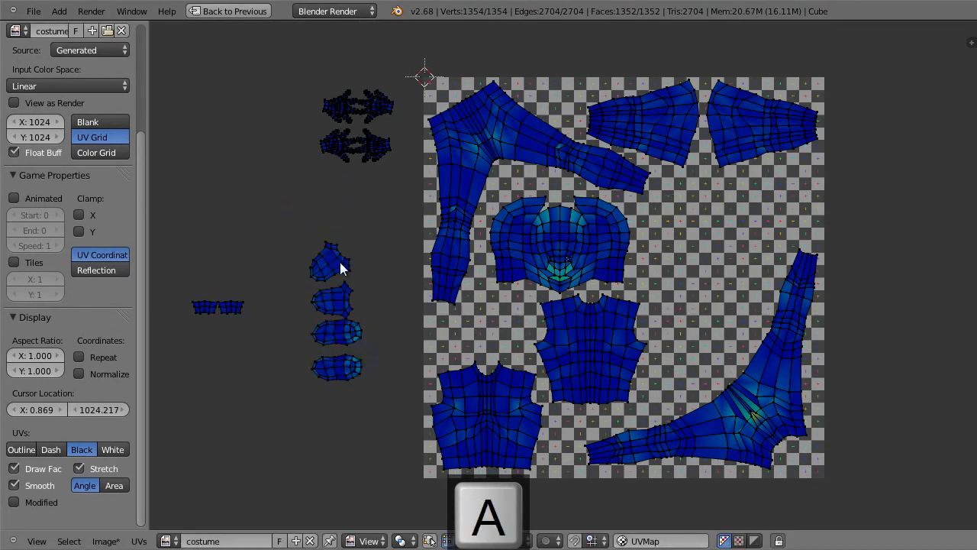
# Step: Rotate the uppermost foot island by about -140° to align with the others, adjust its position in the column, and deselect it
pyautogui.press('l')
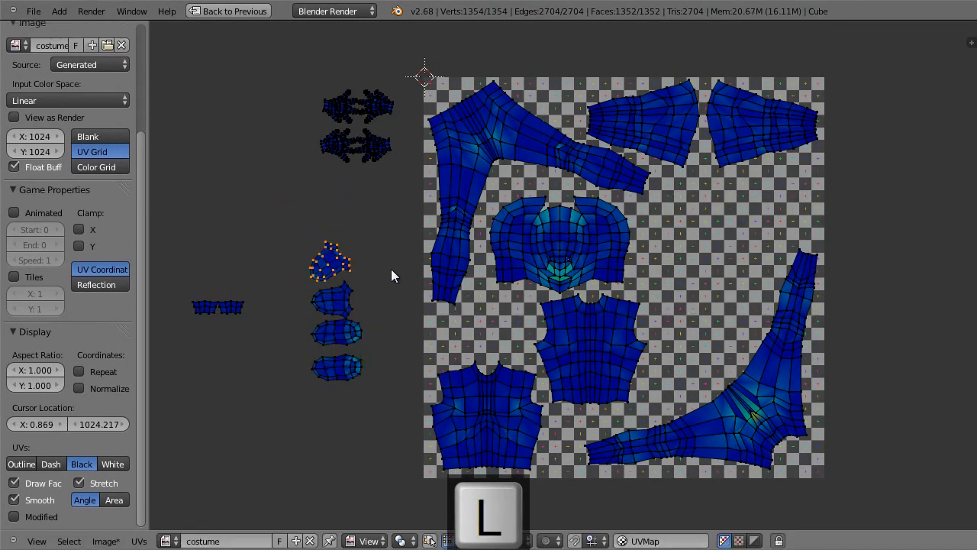
pyautogui.press('r')
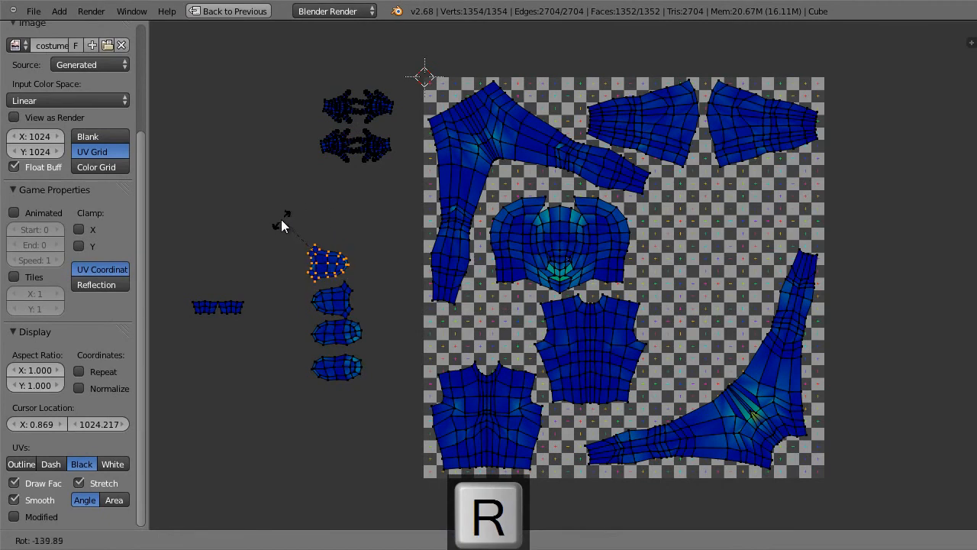
pyautogui.click(279, 221)
pyautogui.press('g')
pyautogui.click(392, 269)
pyautogui.press('a')
# Step: Move the column of four foot islands into the space between the second torso island and the lower-right legs, and deselect it
pyautogui.press('b')
pyautogui.moveTo(284, 216); pyautogui.dragTo(384, 419)
pyautogui.press('g')
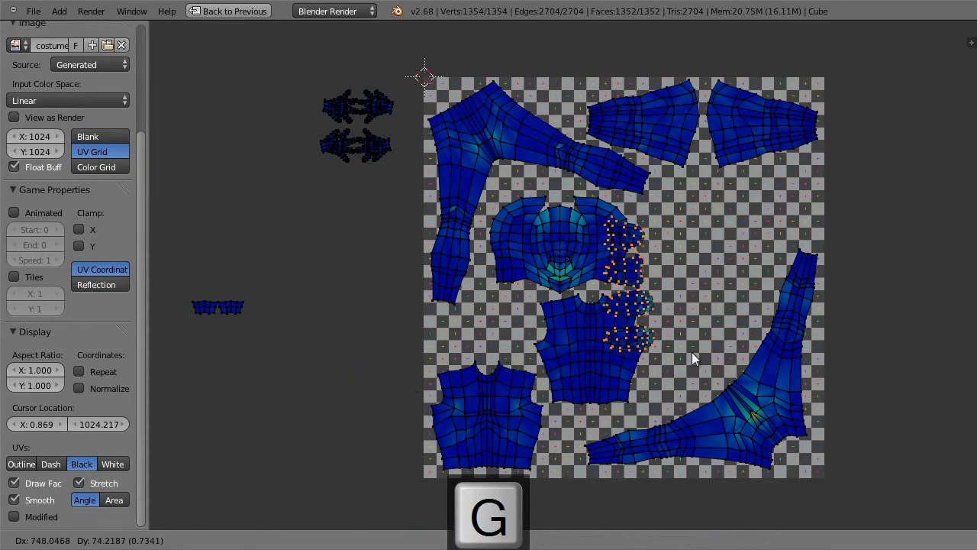
pyautogui.click(722, 390)
pyautogui.press('a')
# Step: Move the small two-piece strip island into the gap above the lower-left torso island and deselect it
pyautogui.press('b')
pyautogui.moveTo(181, 268); pyautogui.dragTo(277, 346)
pyautogui.press('g')
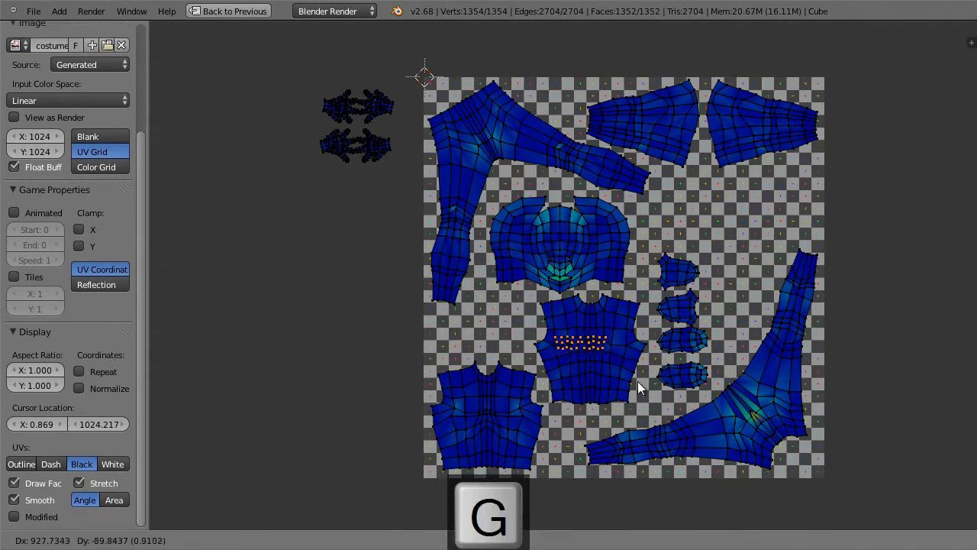
pyautogui.click(528, 367)
pyautogui.press('a')
# Step: Move all the hand islands into the image, below the upper-right sleeve-shaped islands
pyautogui.press('b')
pyautogui.moveTo(297, 54); pyautogui.dragTo(405, 207)
pyautogui.press('g')
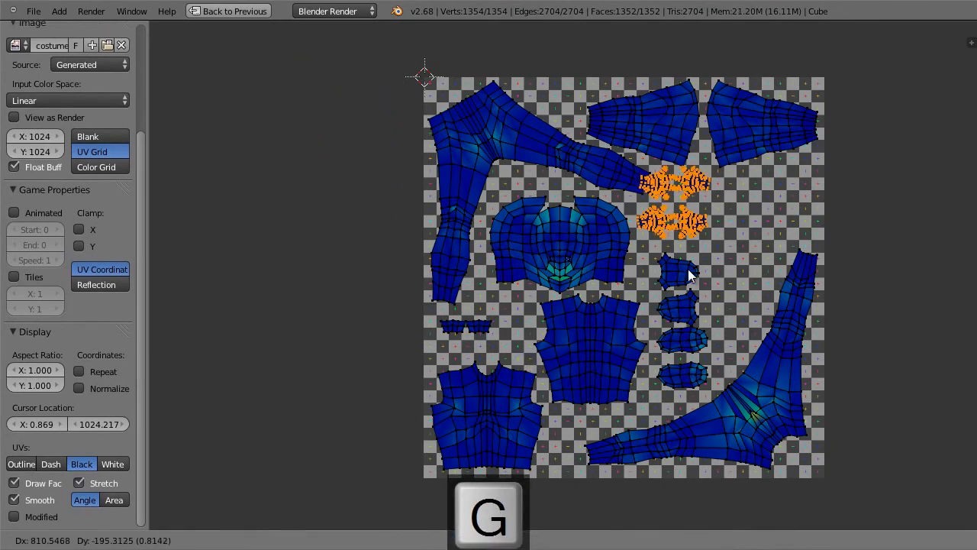
pyautogui.click(755, 289)
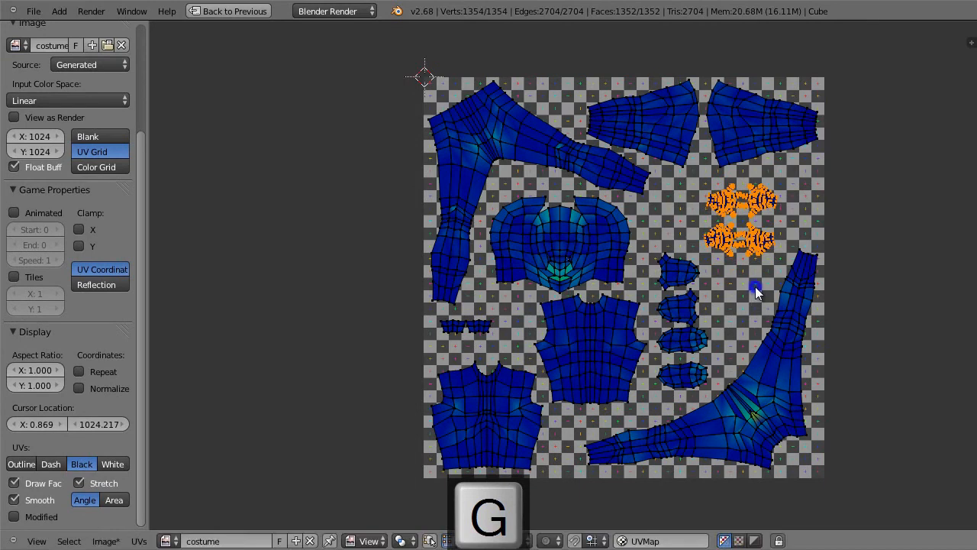
# Step: Enlarge the hand islands together, nudge them to fit between the sleeve-shaped islands and the lower-right legs, and deselect them
pyautogui.press('s')
pyautogui.click(758, 299)
pyautogui.press('g')
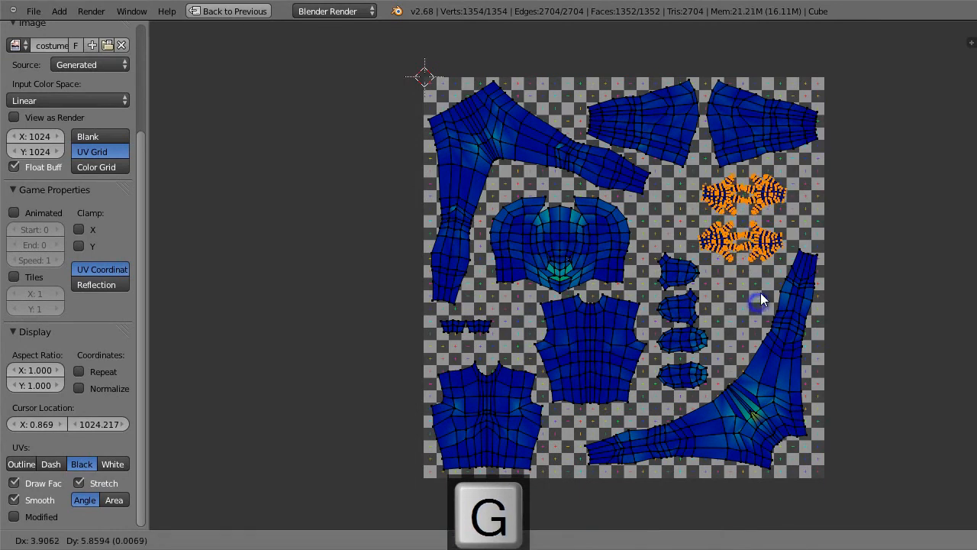
pyautogui.click(768, 287)
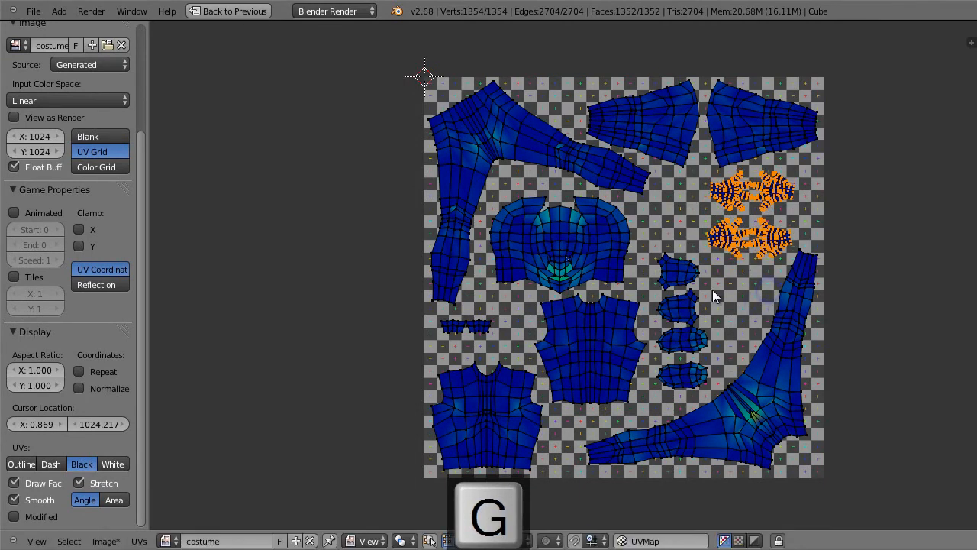
pyautogui.press('a')
# Step: Move the small two-piece strip next to the column of foot islands, beside the lower-right legs
pyautogui.press('b')
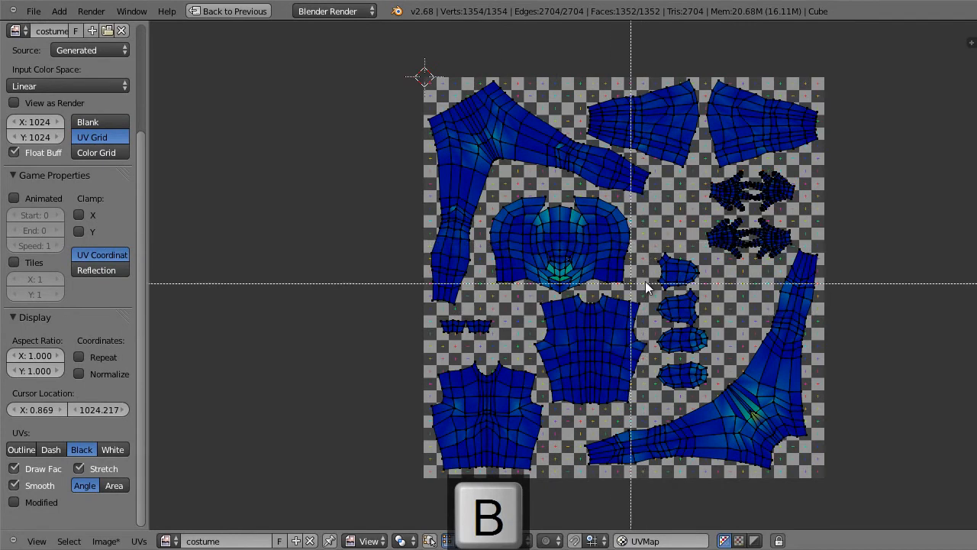
pyautogui.moveTo(436, 311); pyautogui.dragTo(500, 343)
pyautogui.press('g')
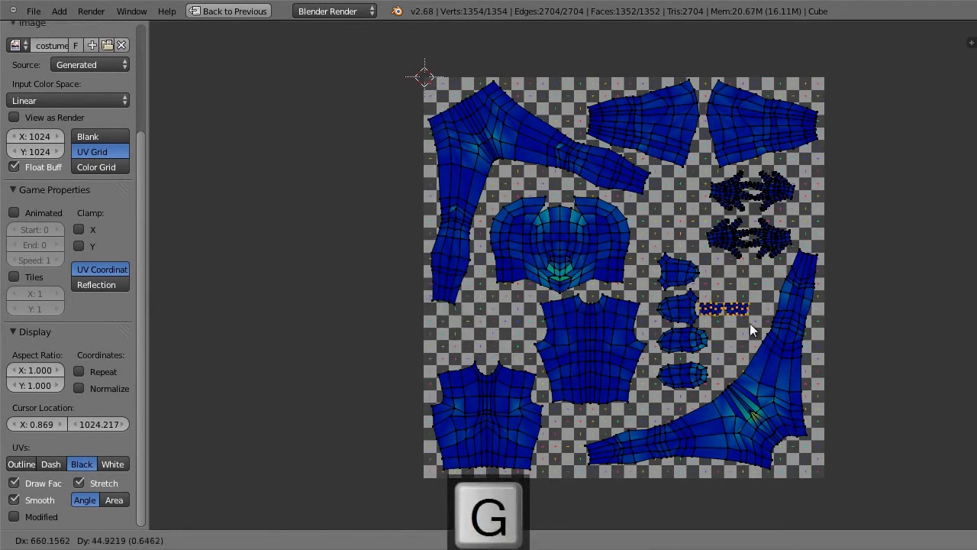
pyautogui.click(755, 323)
# Step: Enlarge the four foot islands and the strip together slightly with the 2D cursor set among them, and nudge them up
pyautogui.press('c')
pyautogui.moveTo(667, 273); pyautogui.dragTo(681, 370)
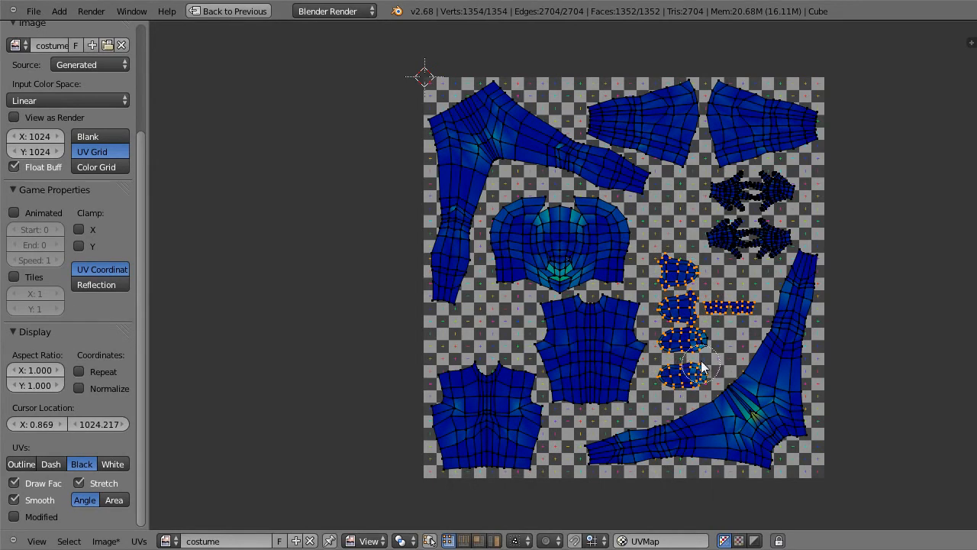
pyautogui.press('Escape')
pyautogui.click(705, 323)
pyautogui.press('s')
pyautogui.click(741, 381)
pyautogui.press('g')
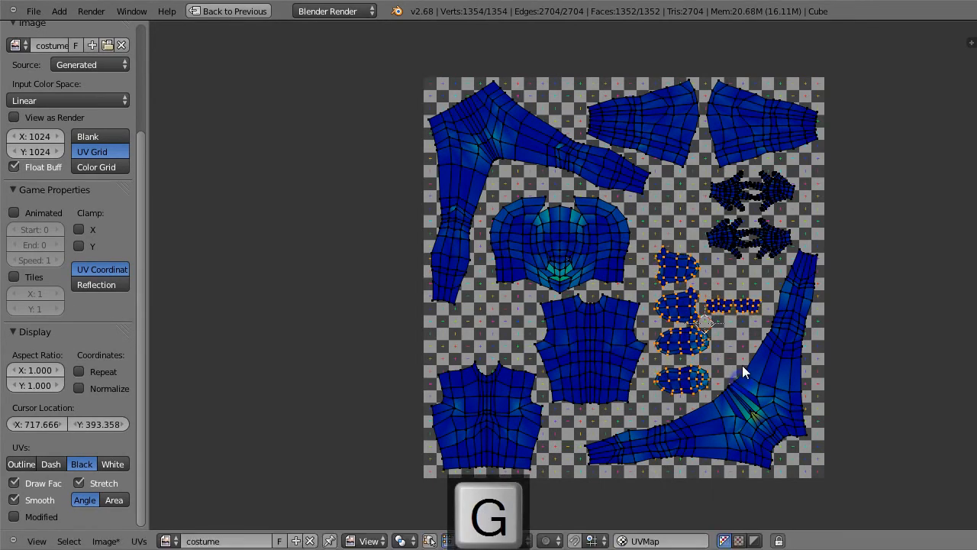
pyautogui.click(742, 358)
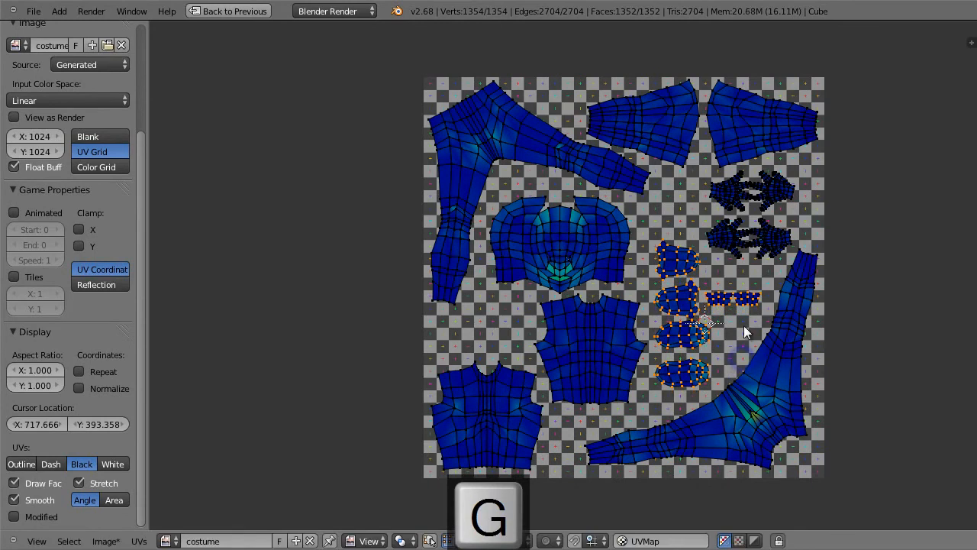
pyautogui.press('a')
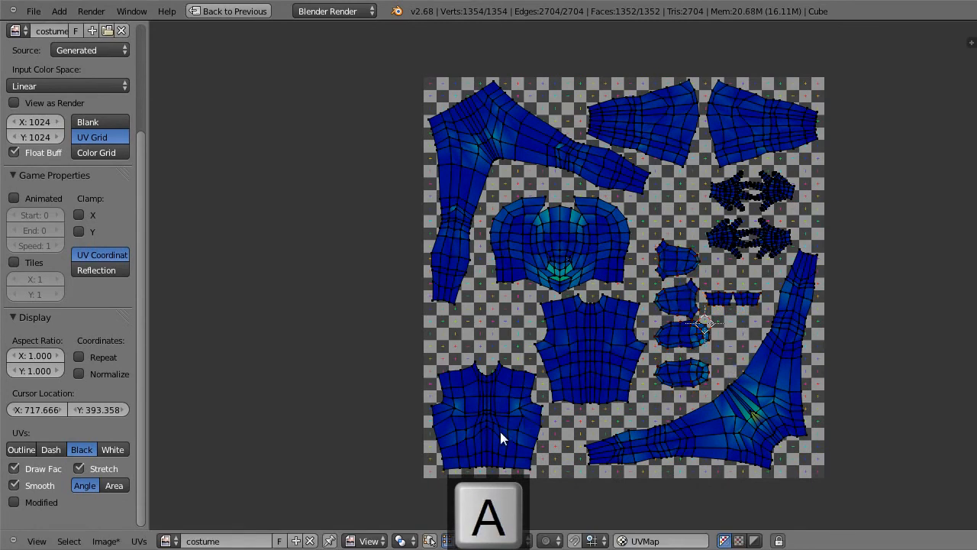
# Step: Enlarge both torso islands together with the 2D cursor set between them, nudge them to stay inside the image, and deselect them
pyautogui.press('l')
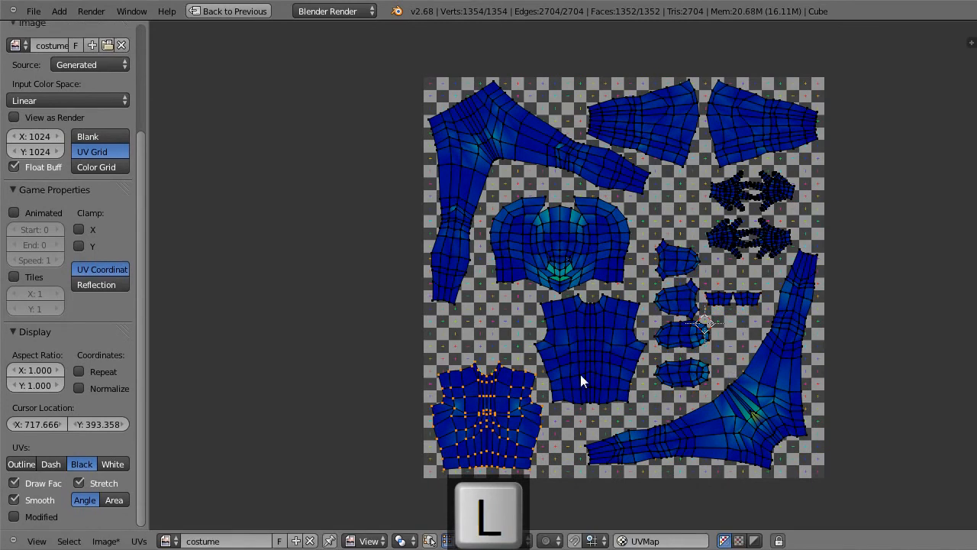
pyautogui.hotkey('shift', 'l')
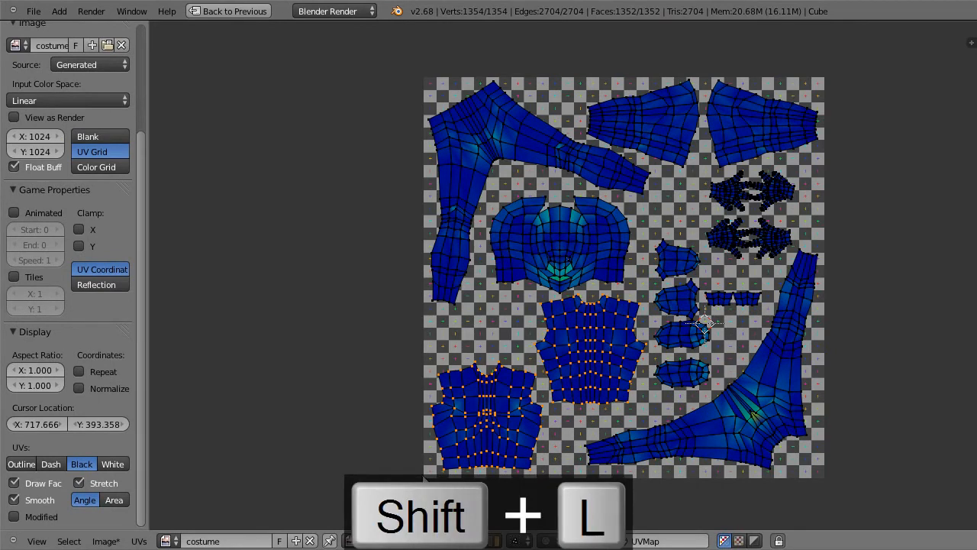
pyautogui.click(540, 380)
pyautogui.press('d')
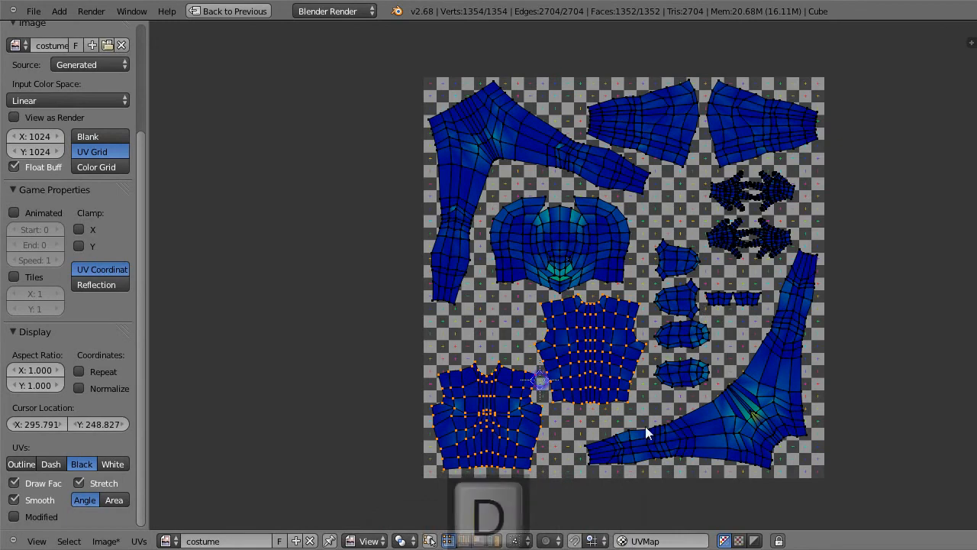
pyautogui.press('s')
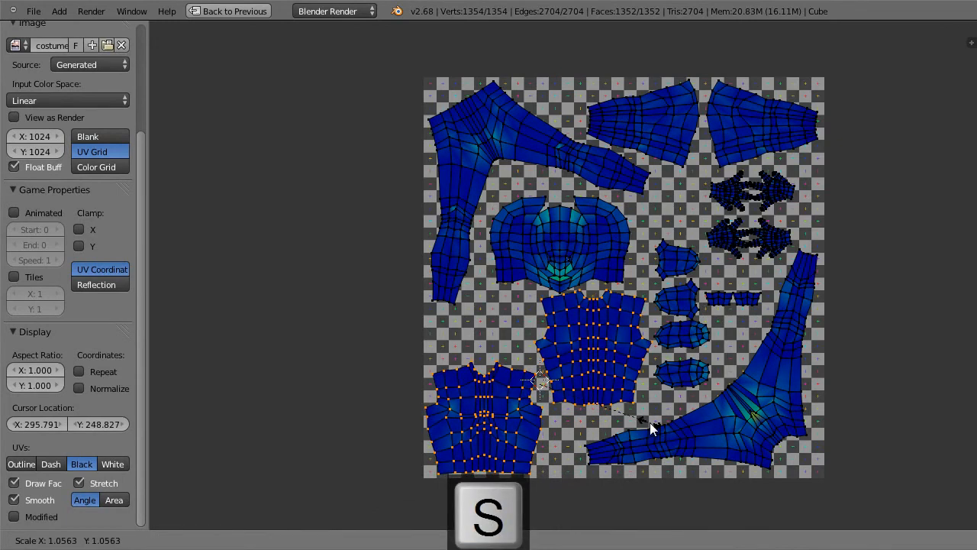
pyautogui.click(649, 422)
pyautogui.press('g')
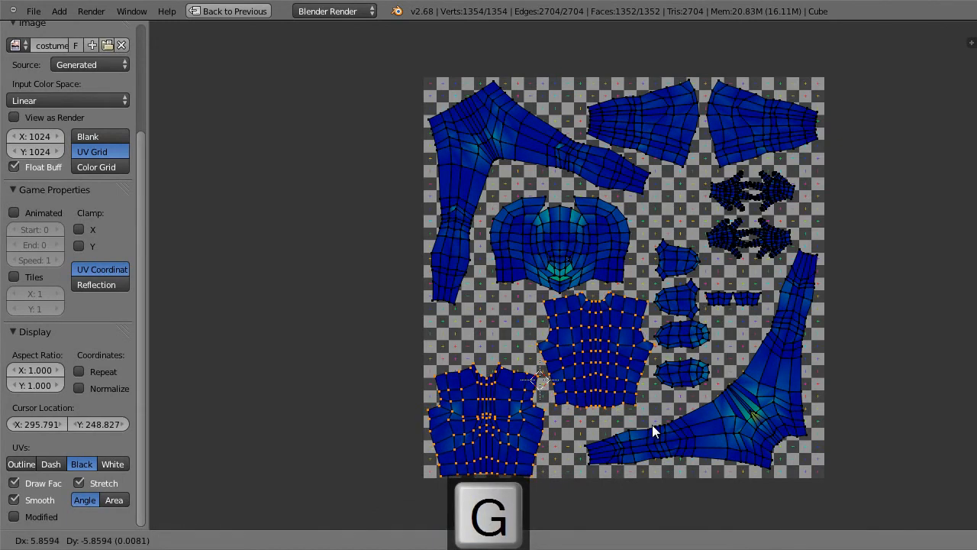
pyautogui.click(652, 424)
pyautogui.press('a')
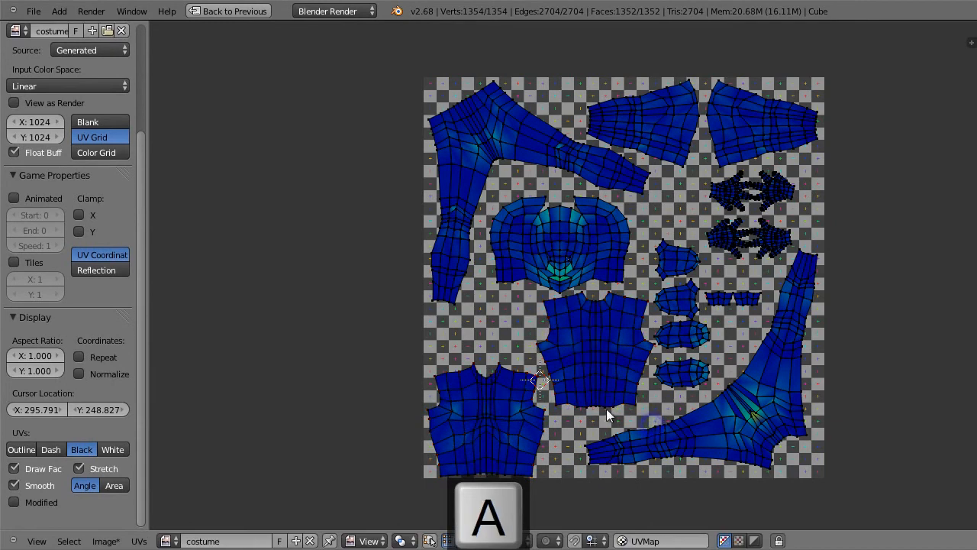
# Step: Move the torso island below the head slightly down to leave a gap under the head island, and deselect it
pyautogui.press('l')
pyautogui.press('g')
pyautogui.click(593, 364)
pyautogui.press('a')
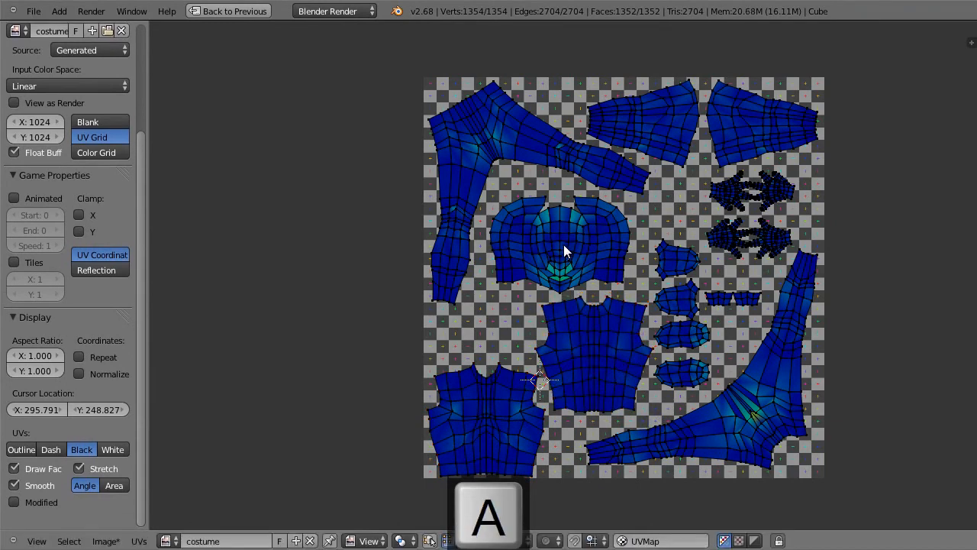
# Step: Enlarge the head island slightly about its own centre so it fills the space between the upper-left legs and the foot islands
pyautogui.press('l')
pyautogui.click(623, 280)
pyautogui.press('s')
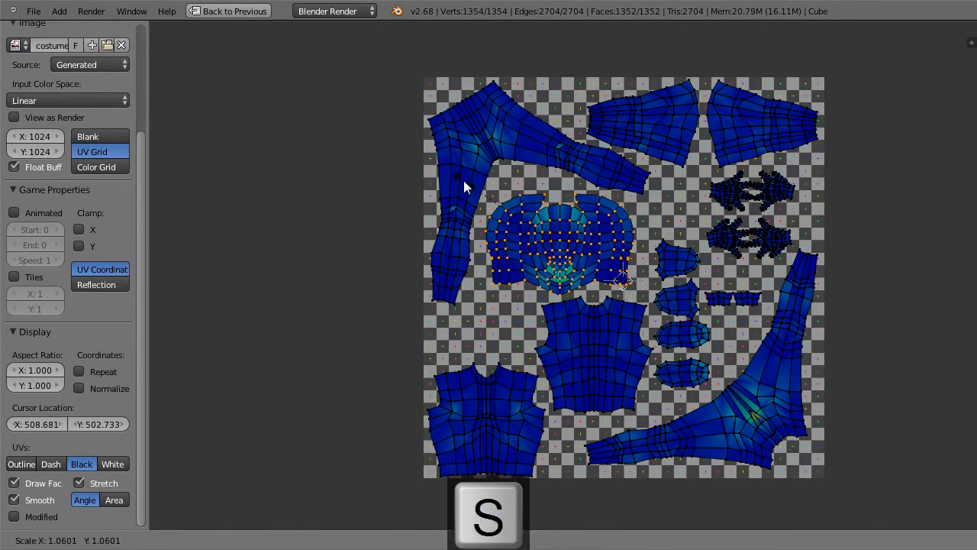
pyautogui.click(461, 179)
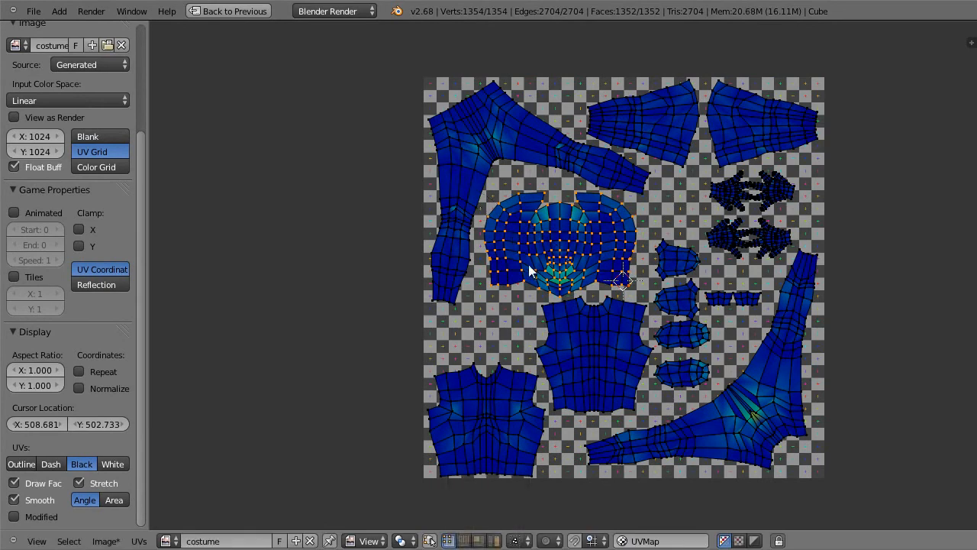
pyautogui.hotkey('ctrl', ',')
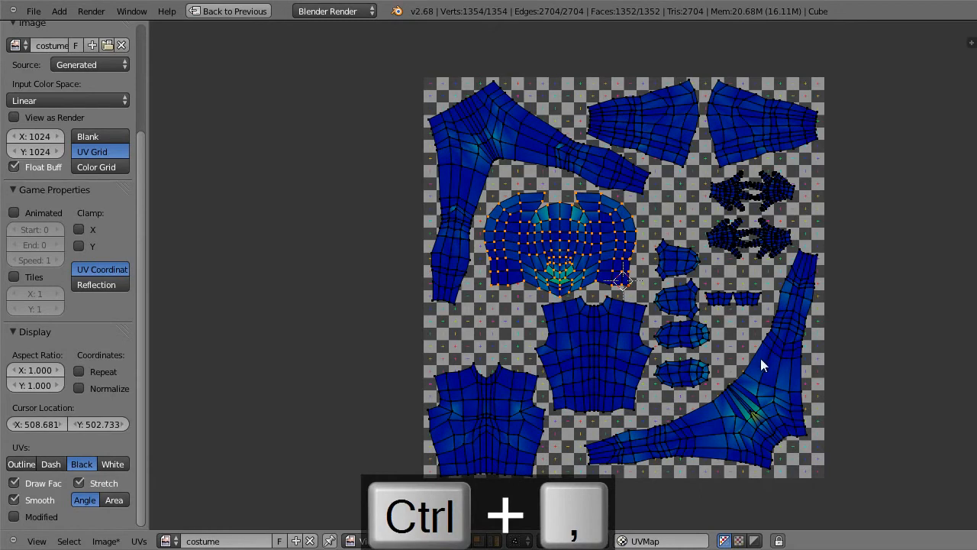
# Step: Save the Blender file on the Desktop under the new name hero8.blend
pyautogui.moveTo(883, 307); pyautogui.dragTo(728, 309, button='middle')
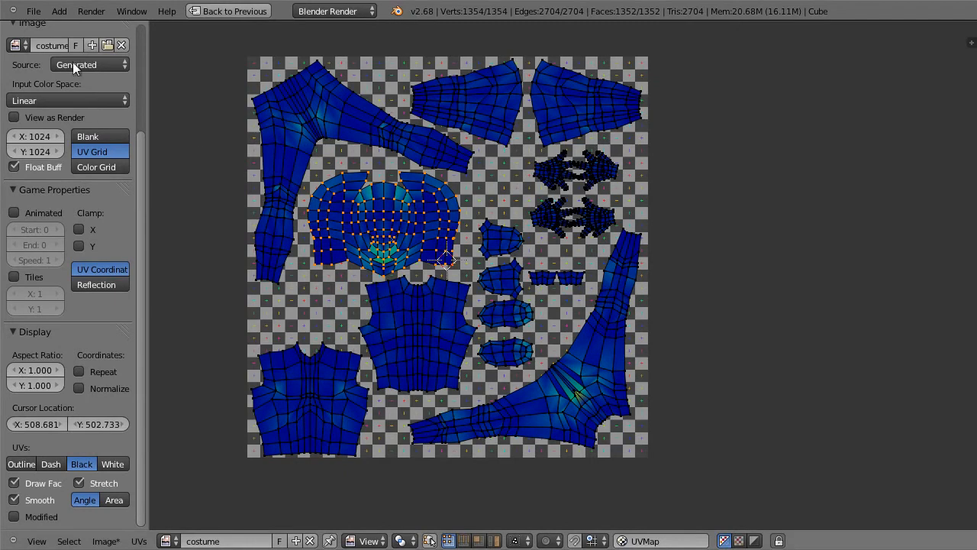
pyautogui.click(39, 11)
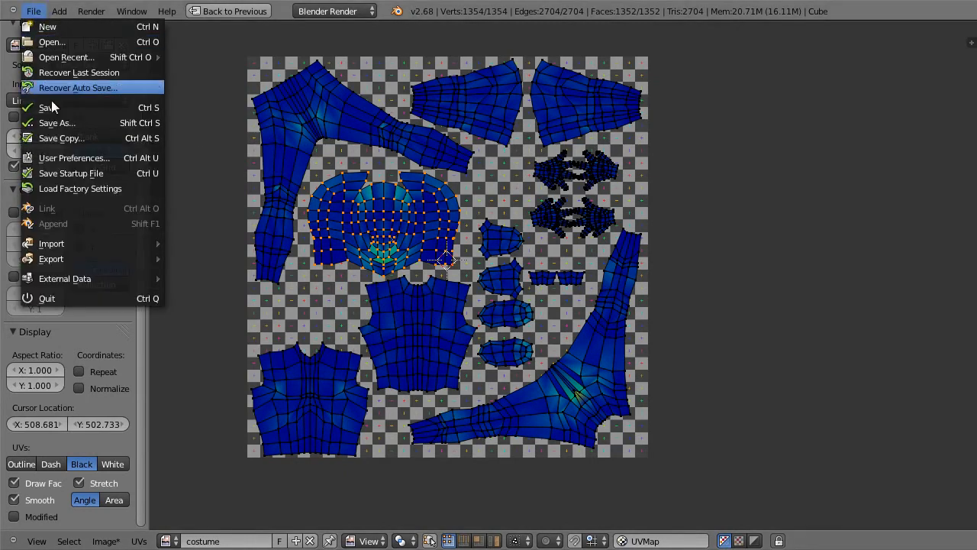
pyautogui.click(156, 108)
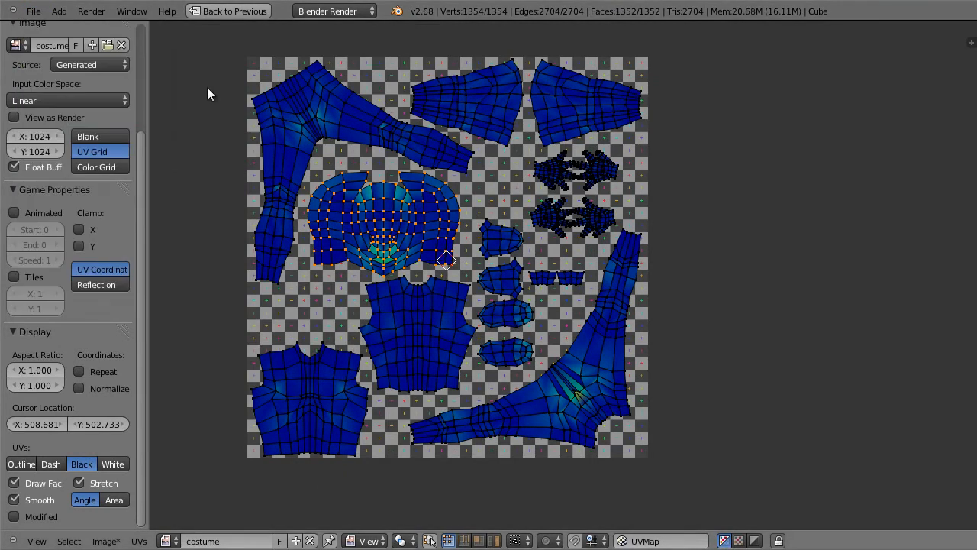
pyautogui.hotkey('shift', 'space')
pyautogui.moveTo(264, 189); pyautogui.dragTo(375, 203, button='middle')
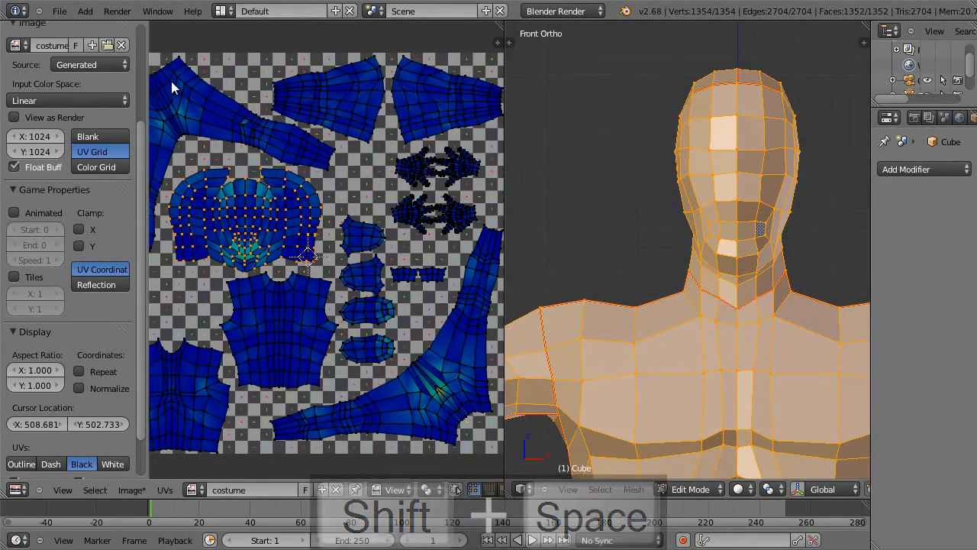
pyautogui.click(58, 11)
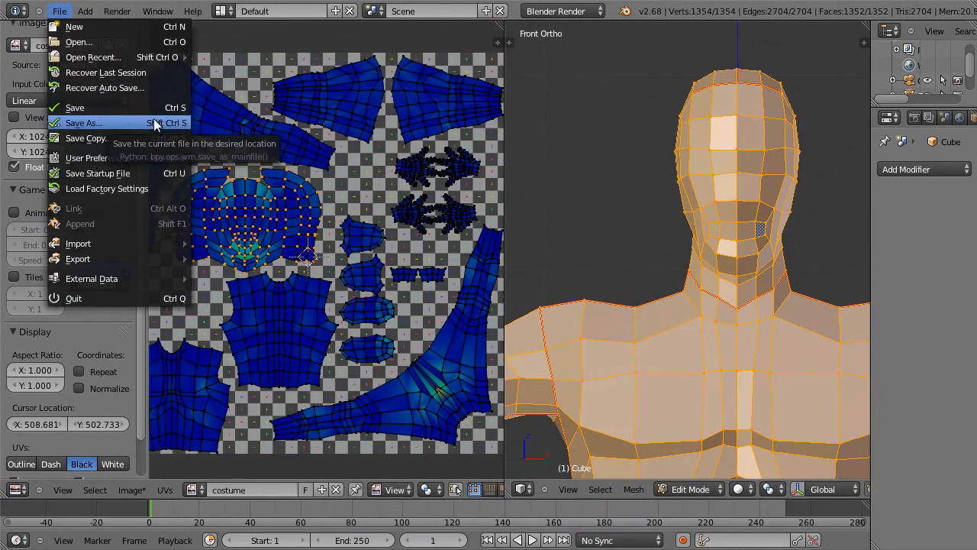
pyautogui.click(154, 122)
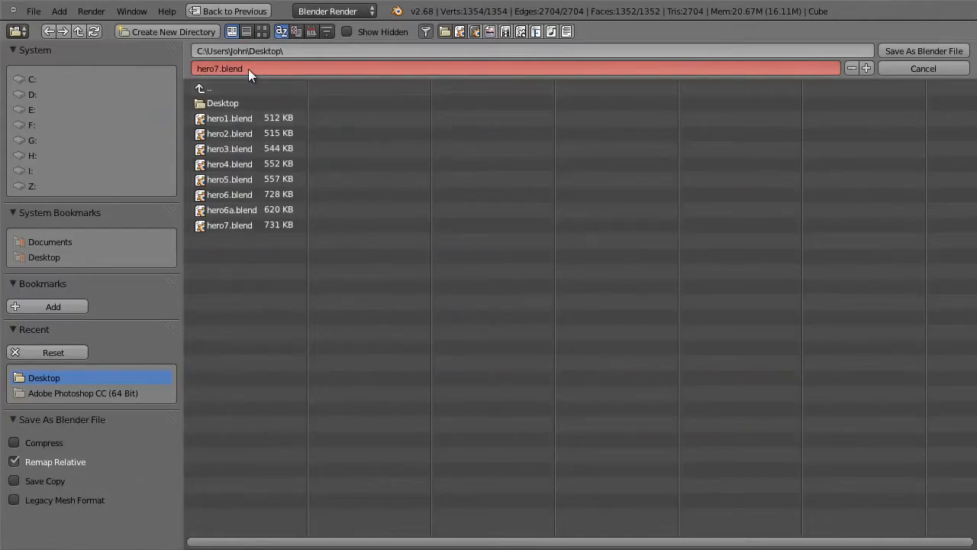
pyautogui.press('KP_Add')
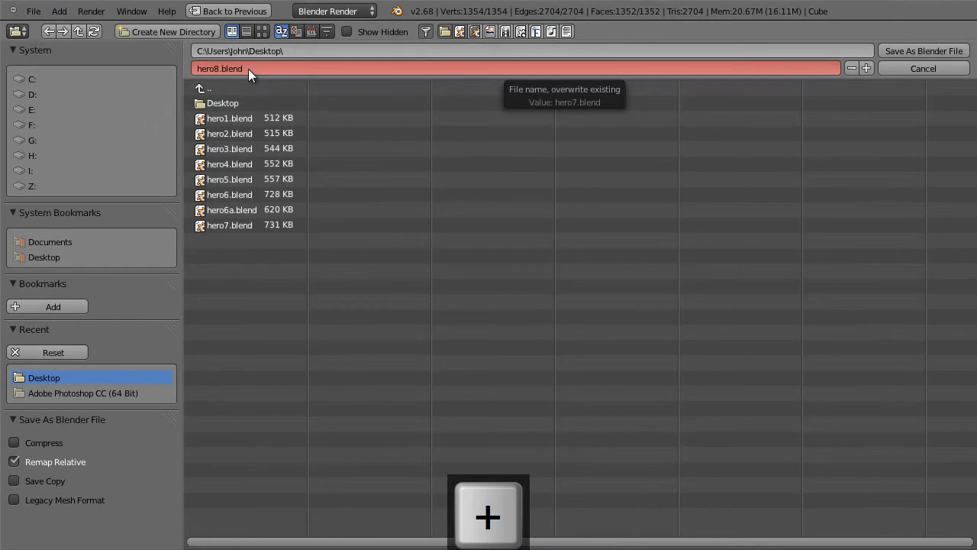
pyautogui.click(923, 50)
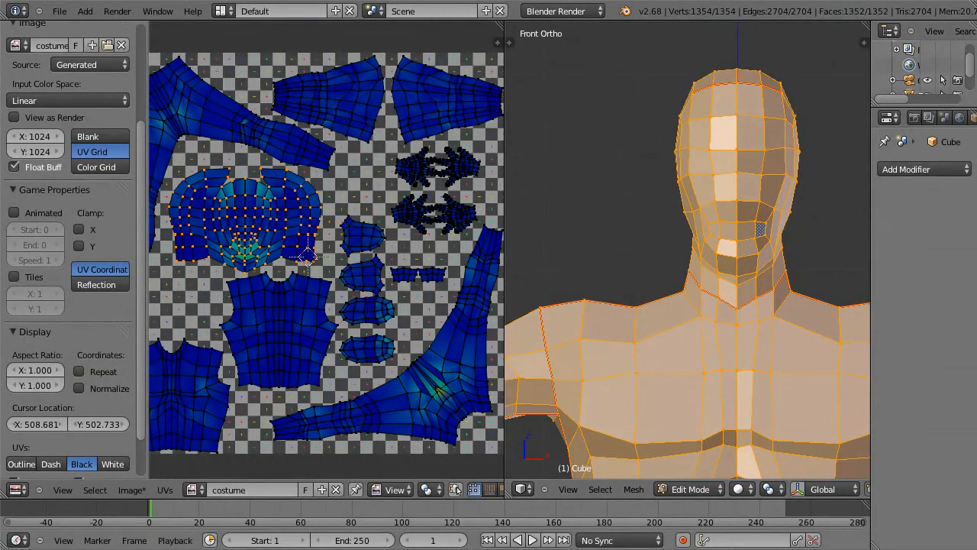
# Step: Save the costume grid image as costume1.png on the Desktop, as a PNG in RGB with 16-bit color depth
pyautogui.hotkey('shift', 'space')
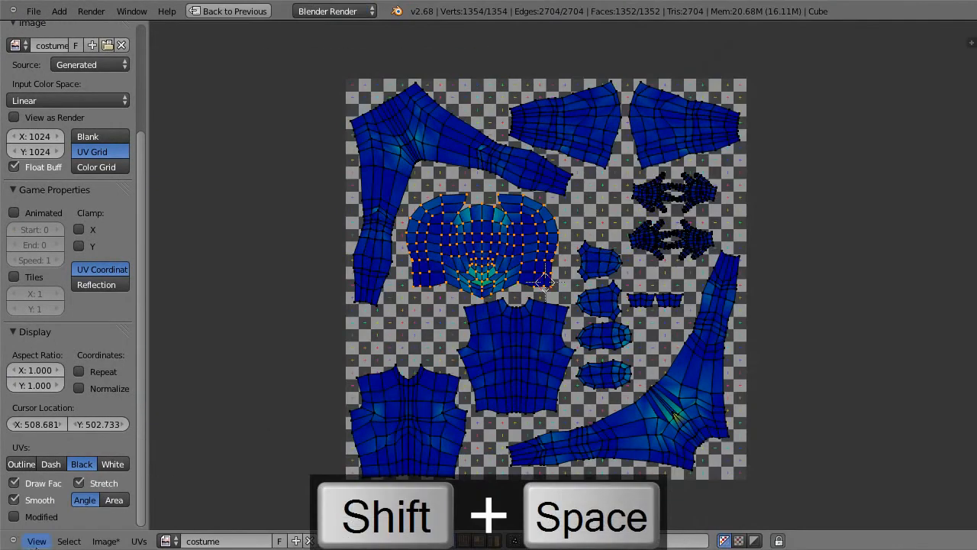
pyautogui.hotkey('shift', 'space')
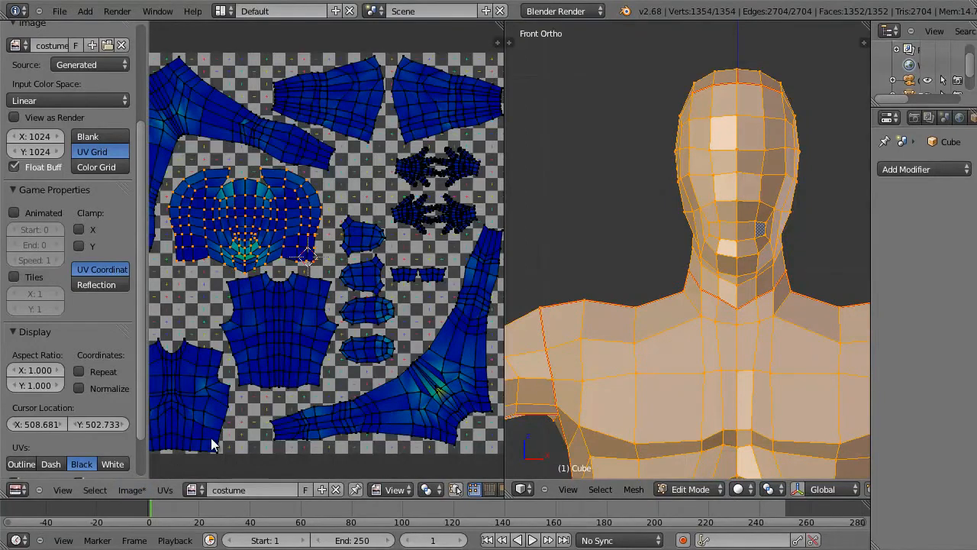
pyautogui.click(130, 492)
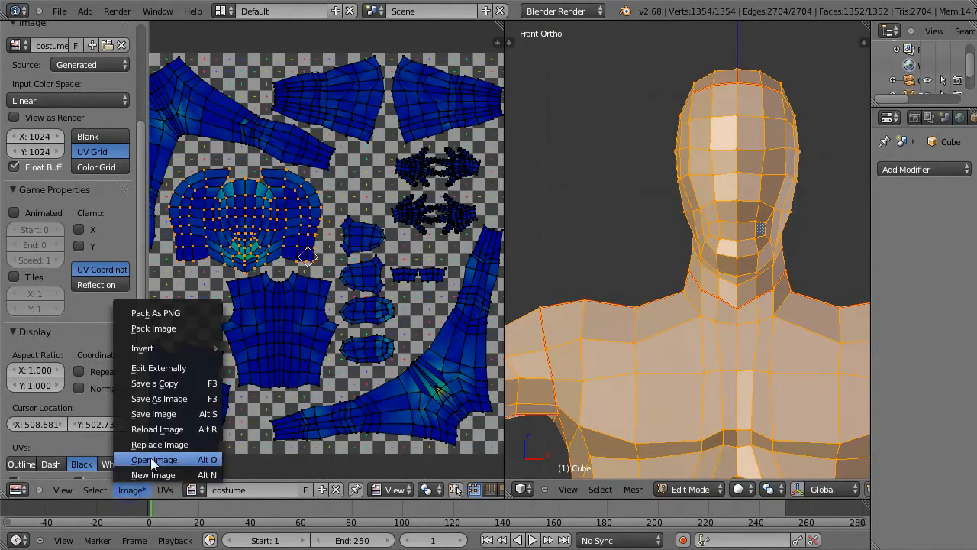
pyautogui.click(174, 400)
pyautogui.click(239, 73)
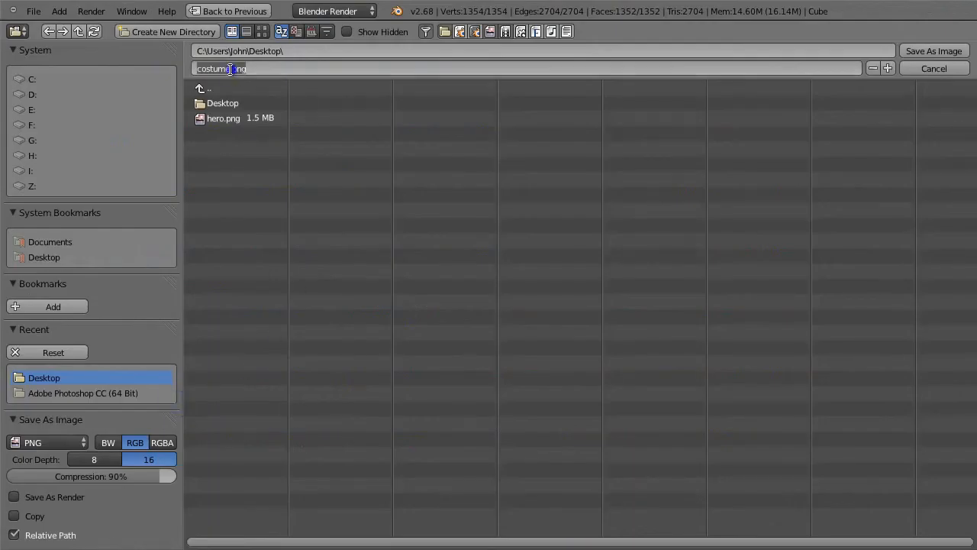
pyautogui.write('1')
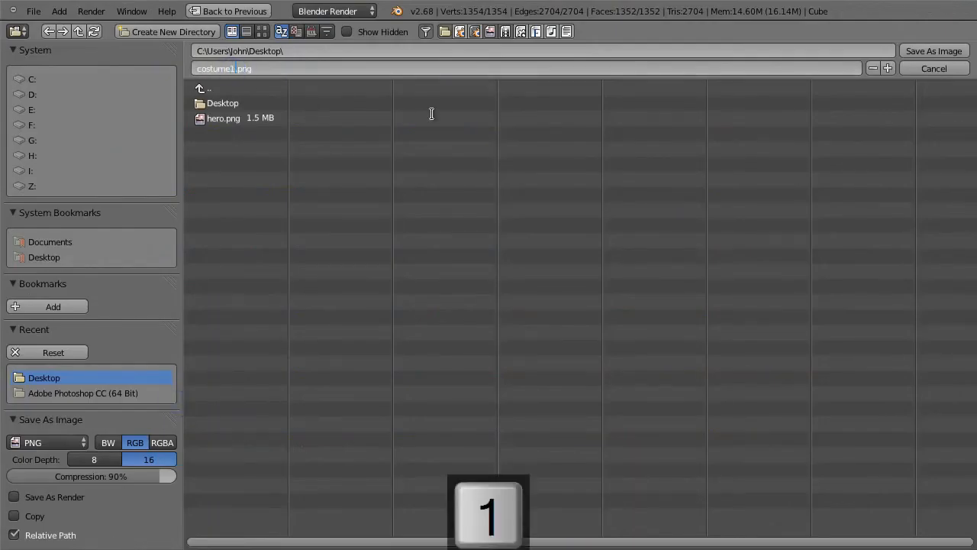
pyautogui.click(952, 50)
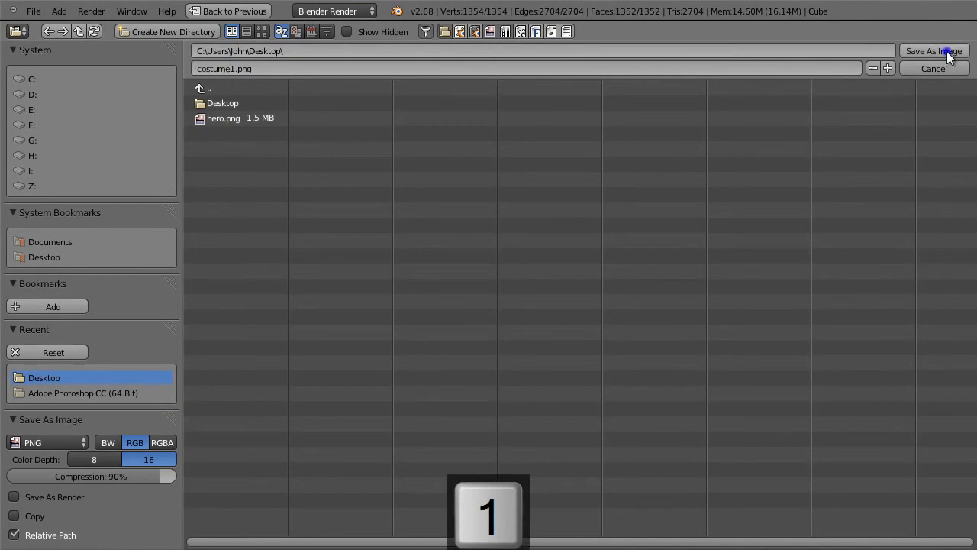
pyautogui.click(946, 52)
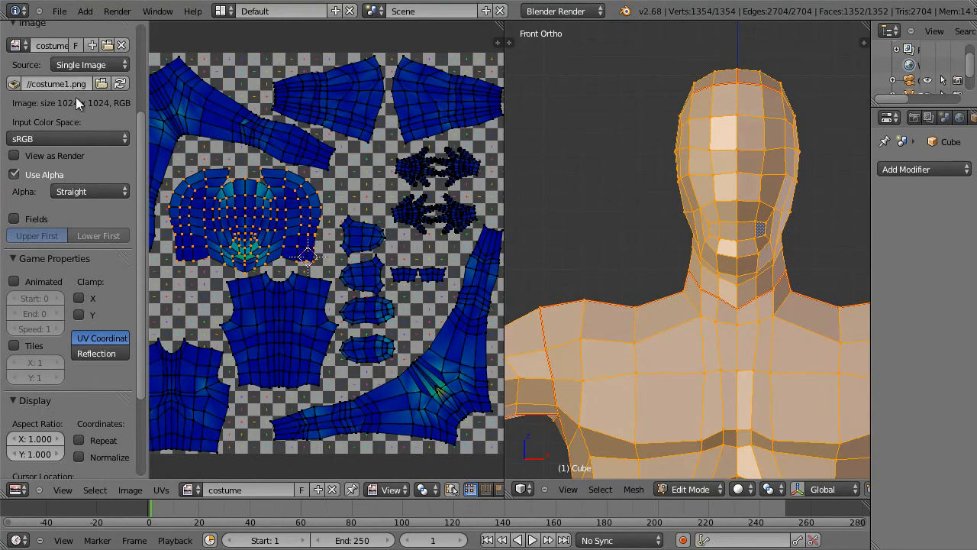
# Step: Collapse the Grease Pencil, UV Vertex, Image and Game Properties sections beside the UV layout
pyautogui.moveTo(146, 69)
pyautogui.mouseDown()
pyautogui.moveTo(186, 67)
pyautogui.moveTo(136, 67)
pyautogui.moveTo(147, 67)
pyautogui.mouseUp()
pyautogui.moveTo(142, 134); pyautogui.dragTo(138, 37)
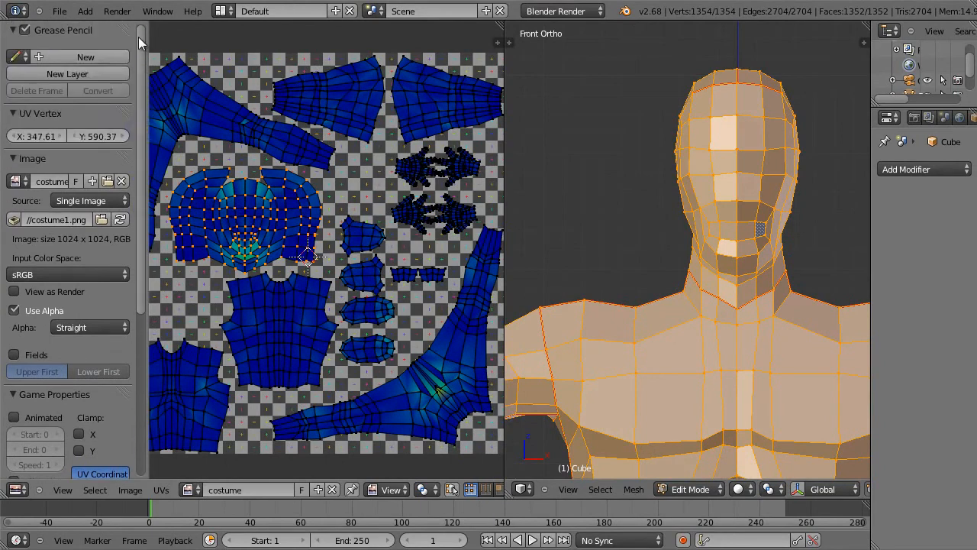
pyautogui.click(12, 30)
pyautogui.click(13, 48)
pyautogui.click(12, 67)
pyautogui.click(12, 85)
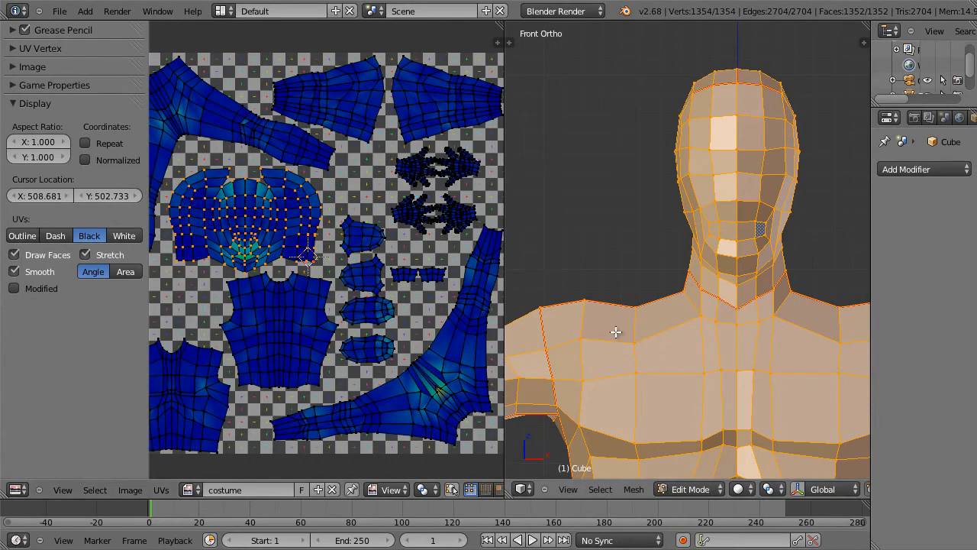
# Step: Switch the model to Texture Paint mode and examine the checker texture on the head and the matching area of the costume image
pyautogui.click(695, 482)
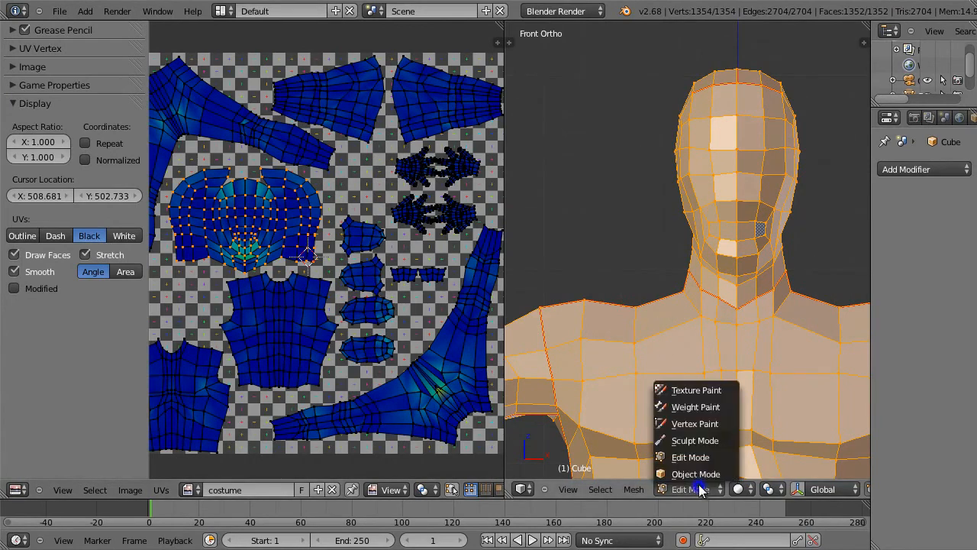
pyautogui.click(701, 390)
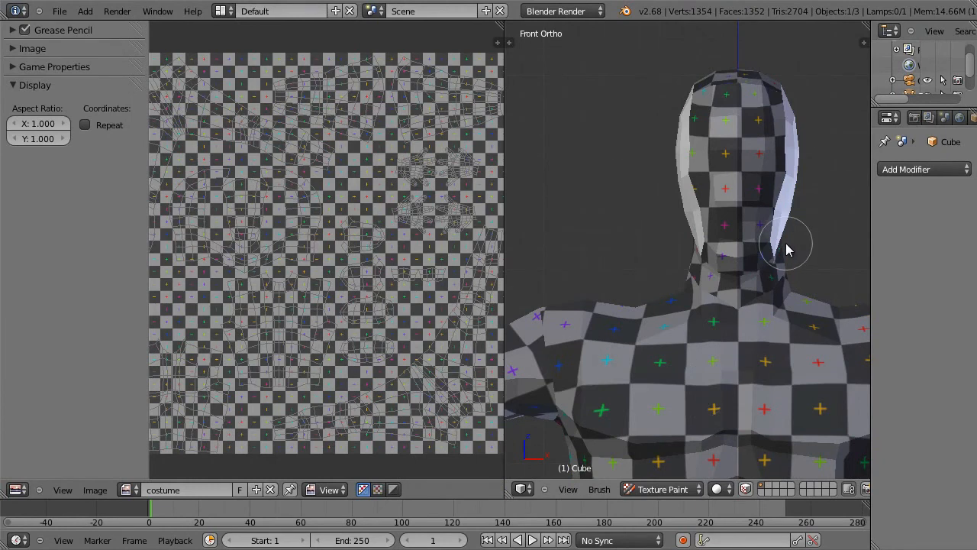
pyautogui.moveTo(786, 249)
pyautogui.mouseDown(button='middle')
pyautogui.moveTo(696, 266)
pyautogui.moveTo(697, 277)
pyautogui.moveTo(738, 254)
pyautogui.moveTo(678, 270)
pyautogui.mouseUp(button='middle')
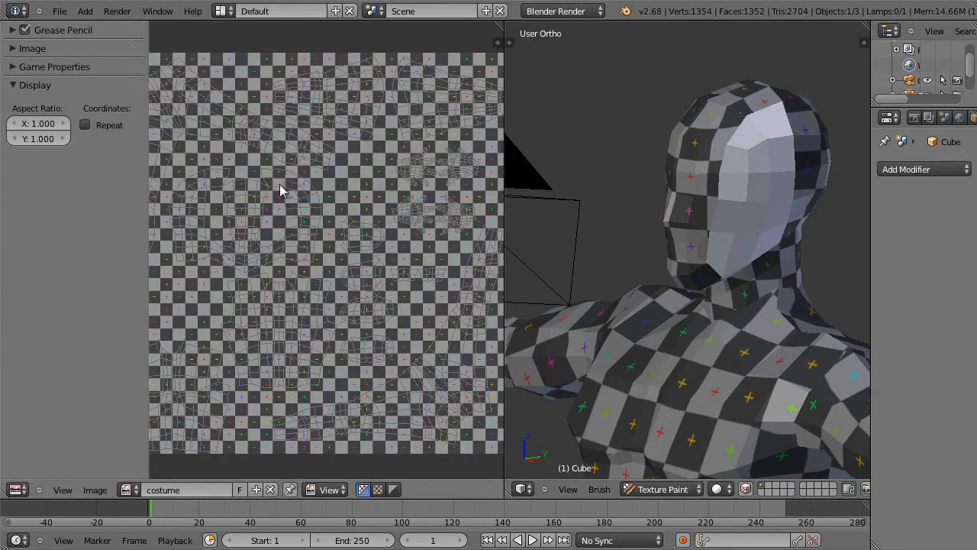
pyautogui.scroll(1, 270, 216)
pyautogui.scroll(1, 251, 200)
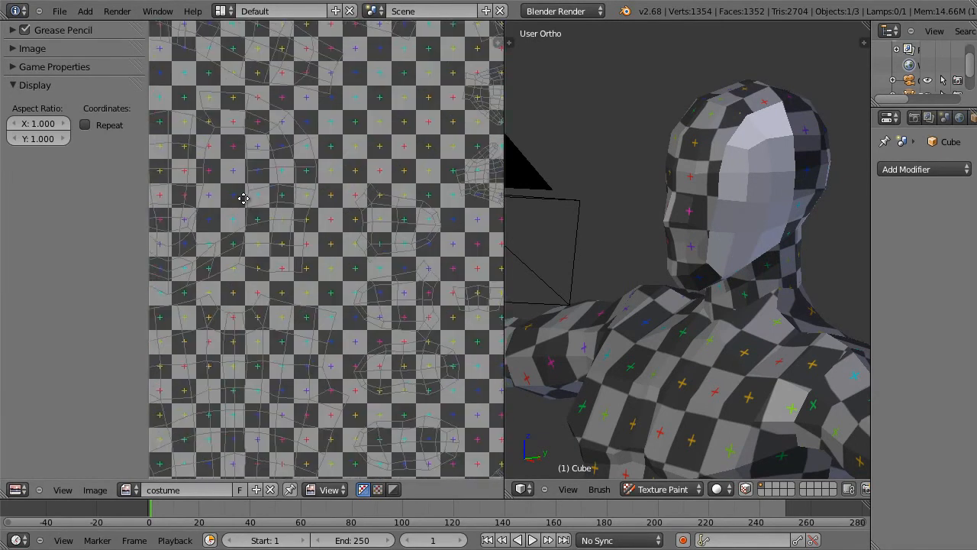
pyautogui.scroll(2, 371, 258)
pyautogui.scroll(1, 369, 261)
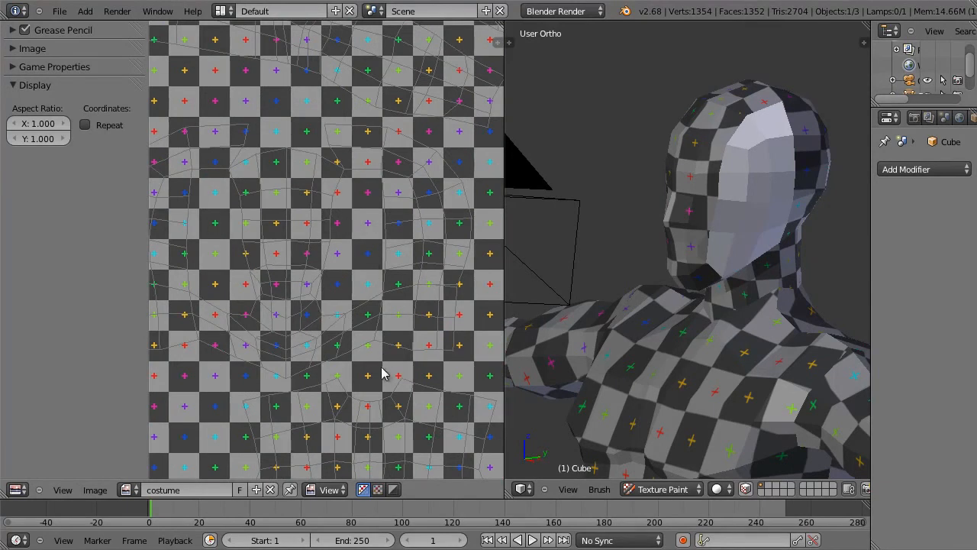
# Step: Return the model to Edit Mode, comparing the head's UV island with its Texture Paint outline
pyautogui.press('Tab')
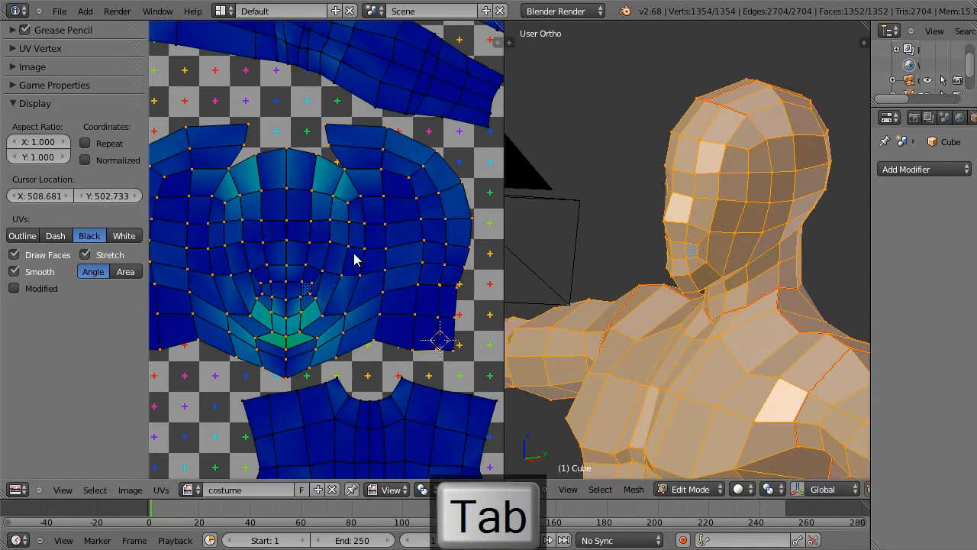
pyautogui.press('Tab')
pyautogui.press('Tab')
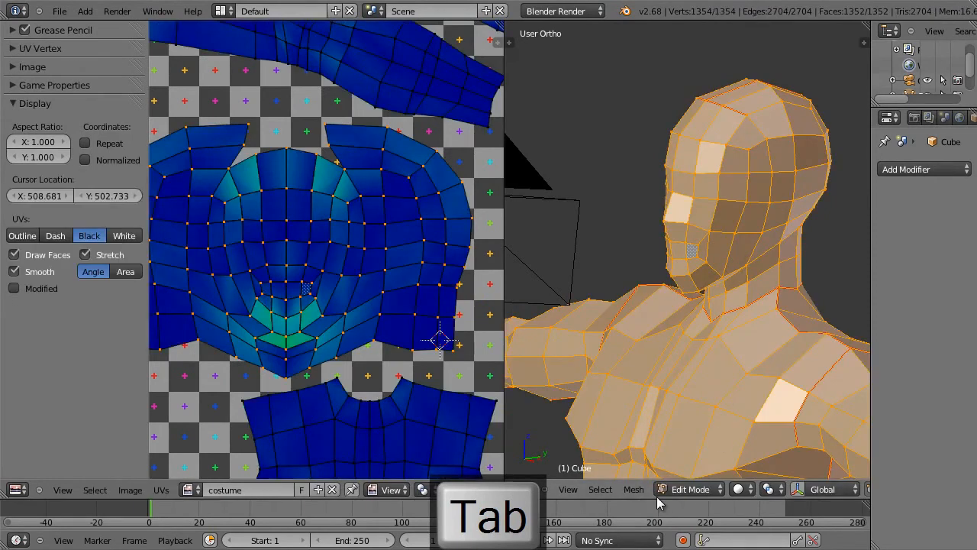
pyautogui.scroll(-7, 603, 493)
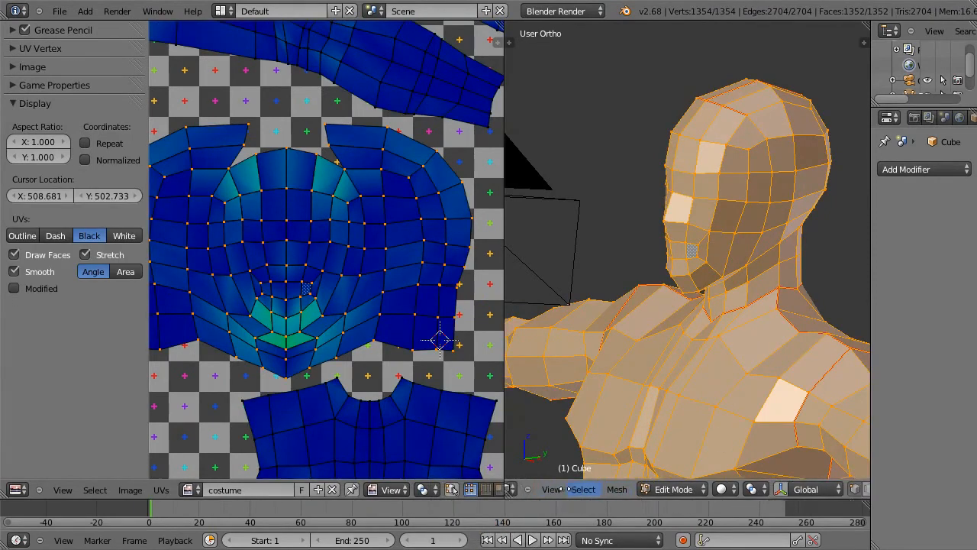
# Step: Switch the mesh to face selection and select the forehead and temple faces on one side of the head
pyautogui.click(801, 488)
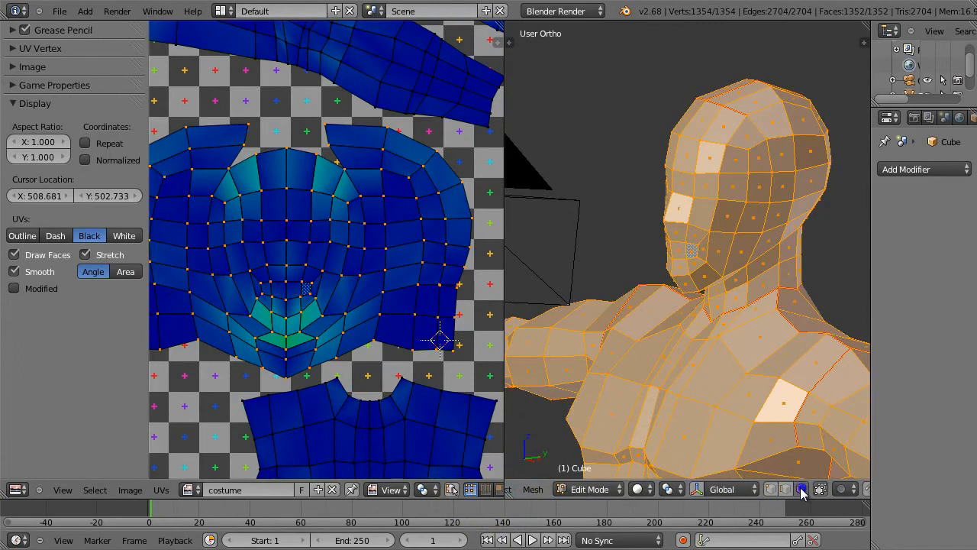
pyautogui.rightClick(737, 167)
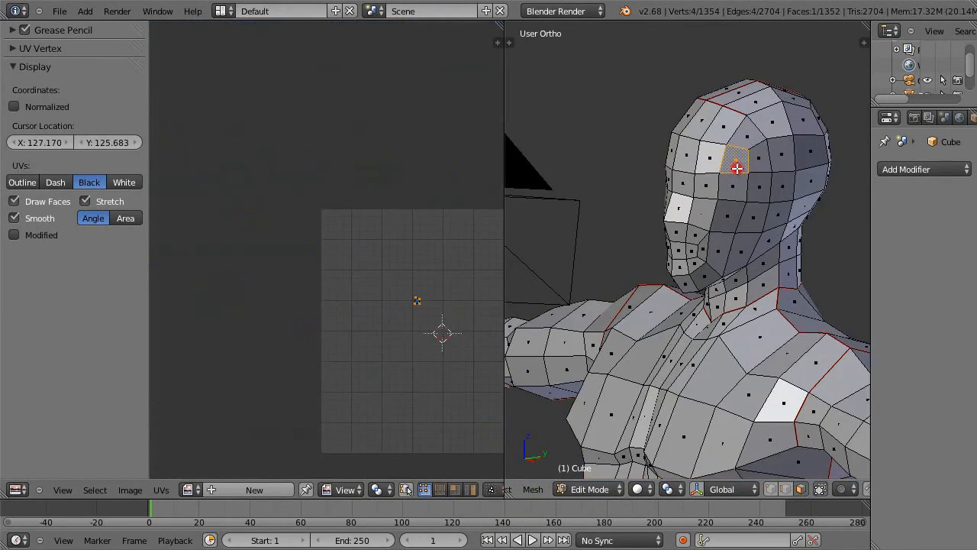
pyautogui.keyDown('shift'); pyautogui.rightClick(759, 159); pyautogui.keyUp('shift')
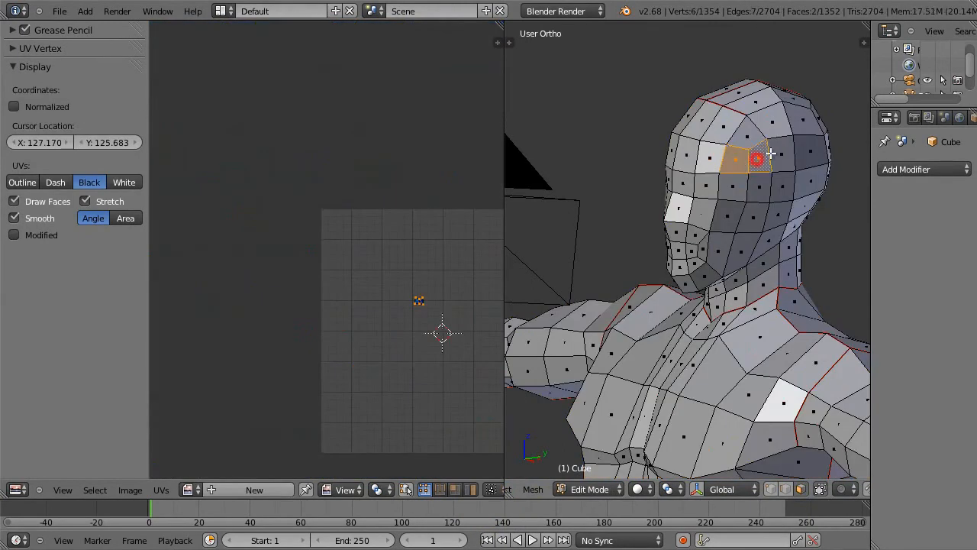
pyautogui.keyDown('shift'); pyautogui.rightClick(781, 155); pyautogui.keyUp('shift')
pyautogui.keyDown('shift'); pyautogui.rightClick(775, 126); pyautogui.keyUp('shift')
pyautogui.moveTo(795, 174); pyautogui.dragTo(770, 164, button='middle')
pyautogui.keyDown('shift'); pyautogui.rightClick(746, 140); pyautogui.keyUp('shift')
# Step: Extend the face selection from the temple down across the cheek to the jaw line
pyautogui.keyDown('shift'); pyautogui.rightClick(783, 187); pyautogui.keyUp('shift')
pyautogui.keyDown('shift'); pyautogui.rightClick(760, 191); pyautogui.keyUp('shift')
pyautogui.keyDown('shift'); pyautogui.rightClick(734, 193); pyautogui.keyUp('shift')
pyautogui.keyDown('shift'); pyautogui.rightClick(725, 216); pyautogui.keyUp('shift')
pyautogui.keyDown('shift'); pyautogui.rightClick(744, 219); pyautogui.keyUp('shift')
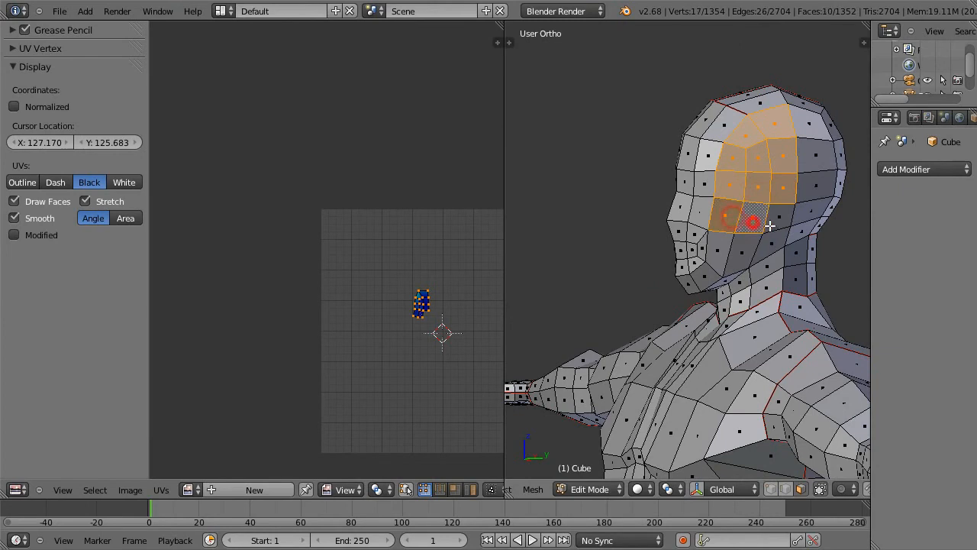
pyautogui.keyDown('shift'); pyautogui.rightClick(774, 221); pyautogui.keyUp('shift')
pyautogui.keyDown('shift'); pyautogui.rightClick(768, 240); pyautogui.keyUp('shift')
pyautogui.keyDown('shift'); pyautogui.rightClick(746, 250); pyautogui.keyUp('shift')
pyautogui.keyDown('shift'); pyautogui.rightClick(718, 242); pyautogui.keyUp('shift')
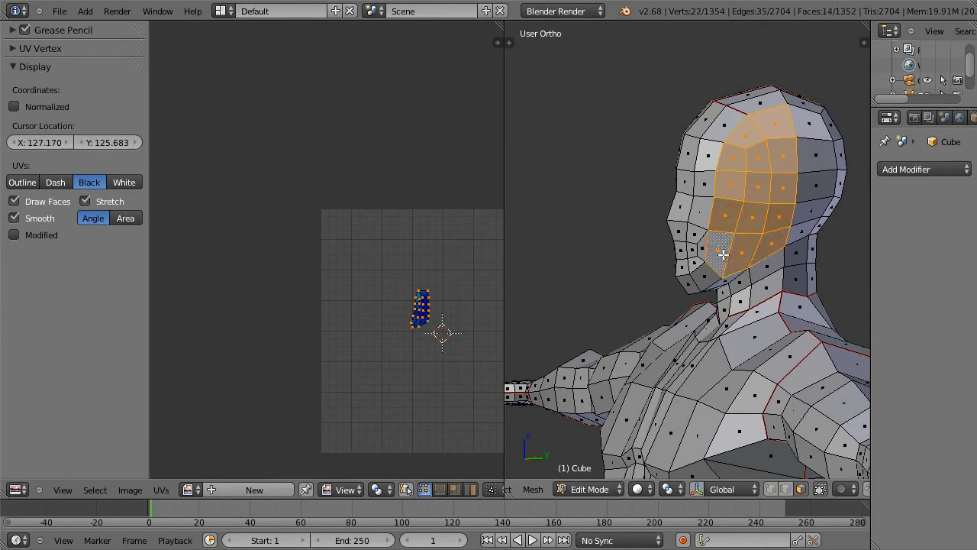
# Step: Display the model in textured shading and make its material shadeless
pyautogui.hotkey('alt', 'z')
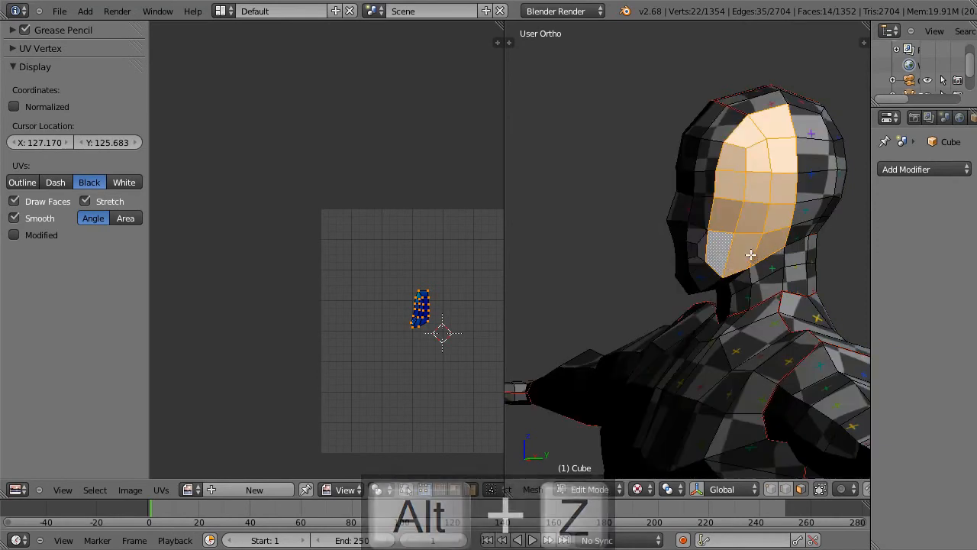
pyautogui.moveTo(871, 242); pyautogui.dragTo(771, 242)
pyautogui.click(935, 119)
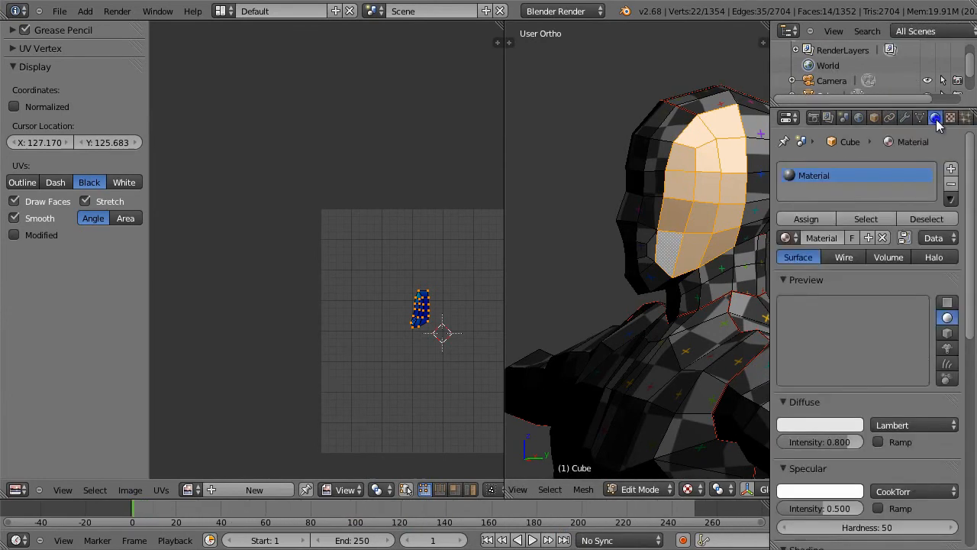
pyautogui.scroll(-7, 886, 375)
pyautogui.click(903, 360)
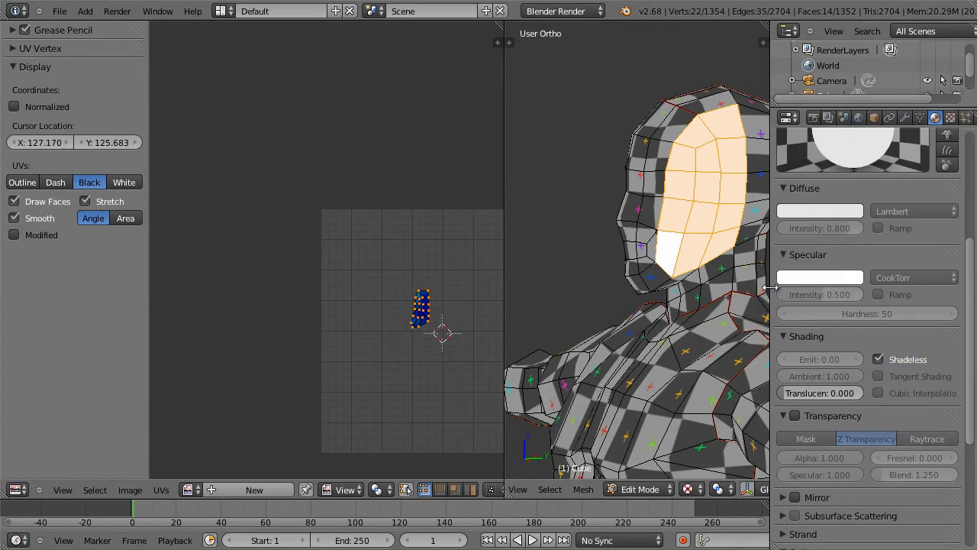
pyautogui.moveTo(771, 289); pyautogui.dragTo(855, 285)
pyautogui.moveTo(763, 257)
pyautogui.mouseDown(button='middle')
pyautogui.moveTo(800, 272)
pyautogui.moveTo(825, 266)
pyautogui.moveTo(774, 269)
pyautogui.mouseUp(button='middle')
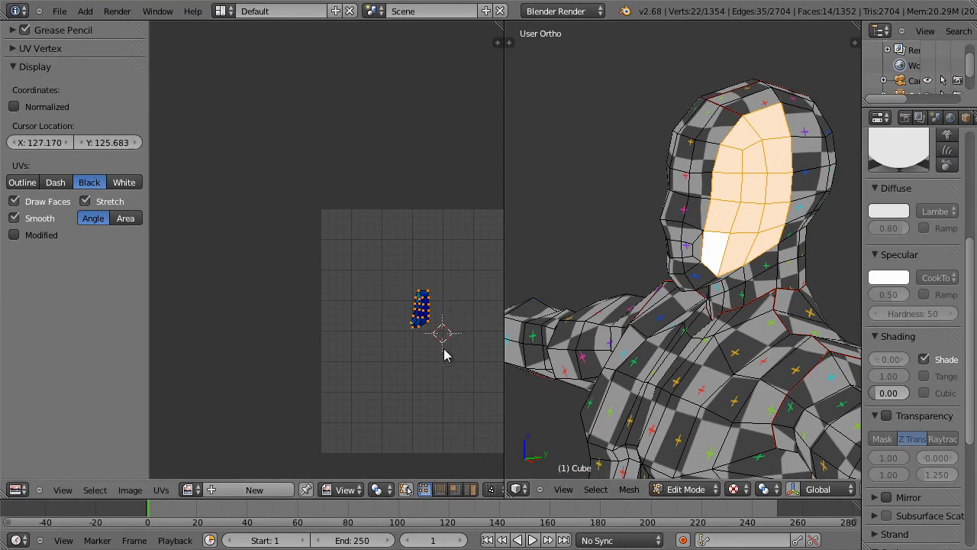
# Step: Assign the costume image to the selected faces on the side of the head, clearing the selection when done
pyautogui.click(187, 489)
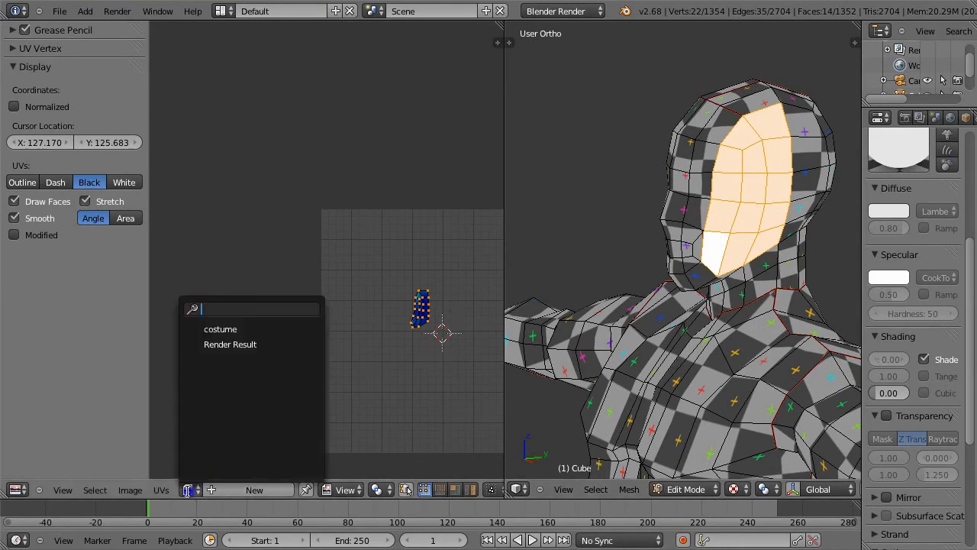
pyautogui.click(243, 329)
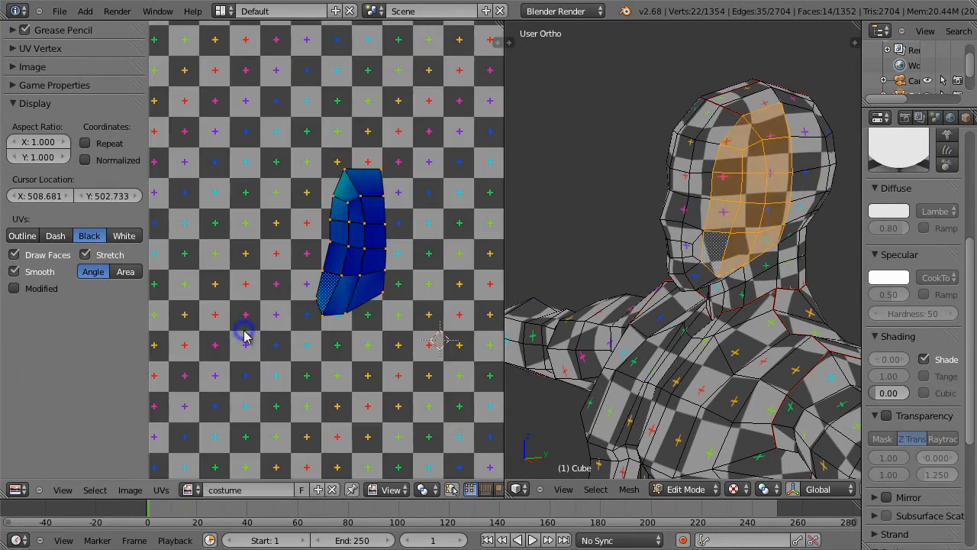
pyautogui.press('a')
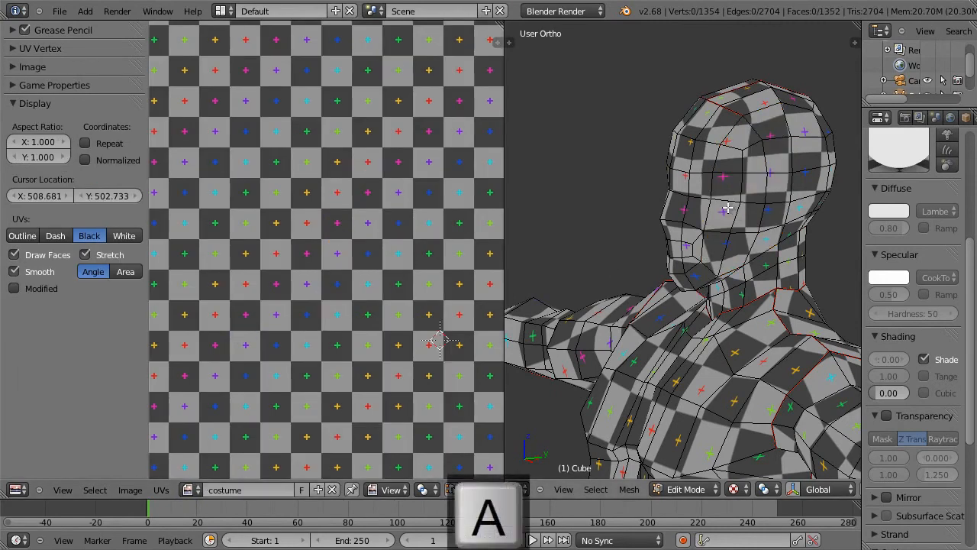
# Step: Select the untextured white faces around the temple on the opposite side of the head
pyautogui.moveTo(744, 226); pyautogui.dragTo(859, 237, button='middle')
pyautogui.moveTo(658, 200); pyautogui.dragTo(731, 195, button='middle')
pyautogui.rightClick(691, 141)
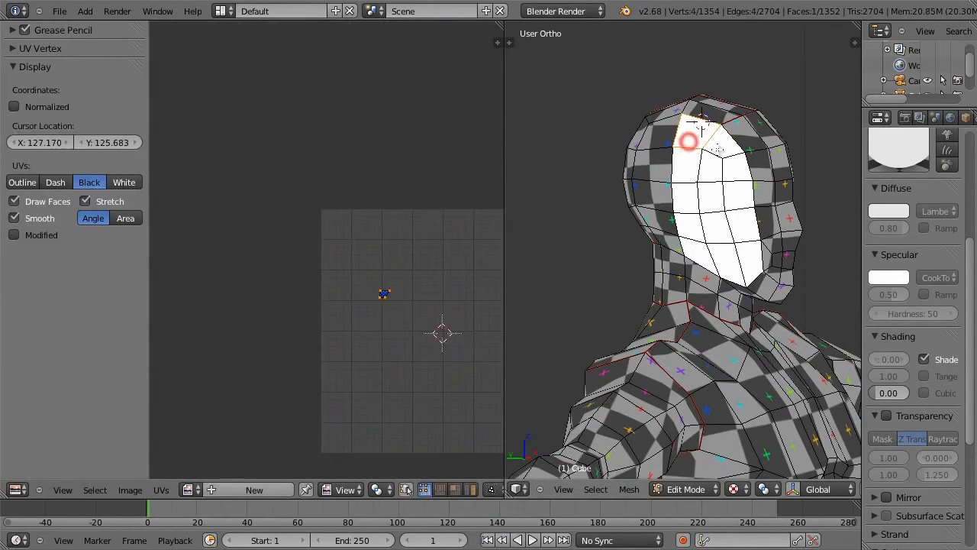
pyautogui.keyDown('shift'); pyautogui.rightClick(720, 149); pyautogui.keyUp('shift')
pyautogui.keyDown('shift'); pyautogui.rightClick(740, 175); pyautogui.keyUp('shift')
pyautogui.keyDown('shift'); pyautogui.rightClick(692, 170); pyautogui.keyUp('shift')
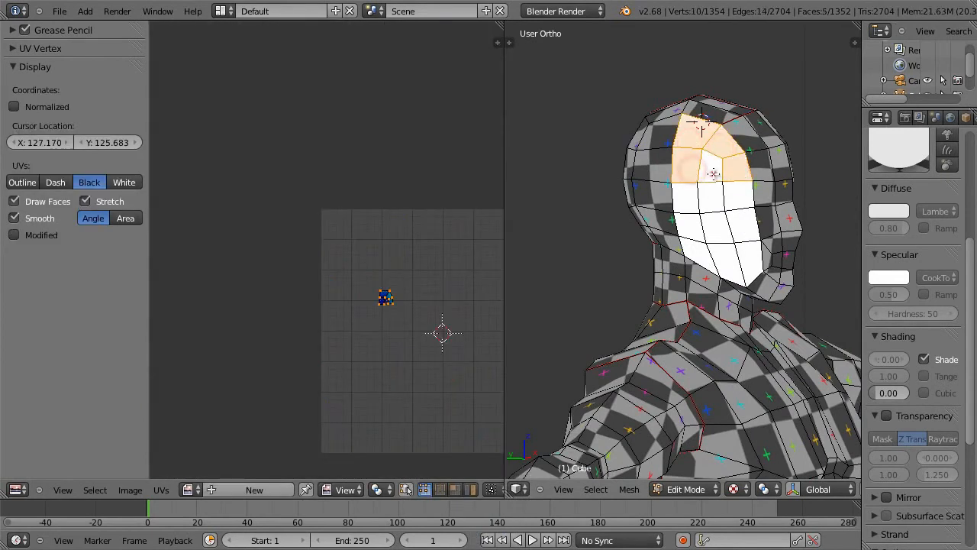
# Step: Add the remaining white faces from the temple down to the jaw to the selection
pyautogui.keyDown('shift'); pyautogui.rightClick(710, 199); pyautogui.keyUp('shift')
pyautogui.keyDown('shift'); pyautogui.rightClick(689, 202); pyautogui.keyUp('shift')
pyautogui.keyDown('shift'); pyautogui.rightClick(694, 220); pyautogui.keyUp('shift')
pyautogui.keyDown('shift'); pyautogui.rightClick(715, 226); pyautogui.keyUp('shift')
pyautogui.keyDown('shift'); pyautogui.rightClick(742, 228); pyautogui.keyUp('shift')
pyautogui.keyDown('shift'); pyautogui.rightClick(742, 200); pyautogui.keyUp('shift')
pyautogui.keyDown('shift'); pyautogui.rightClick(754, 257); pyautogui.keyUp('shift')
pyautogui.keyDown('shift'); pyautogui.rightClick(719, 257); pyautogui.keyUp('shift')
pyautogui.keyDown('shift'); pyautogui.rightClick(693, 255); pyautogui.keyUp('shift')
pyautogui.keyDown('shift'); pyautogui.rightClick(706, 174); pyautogui.keyUp('shift')
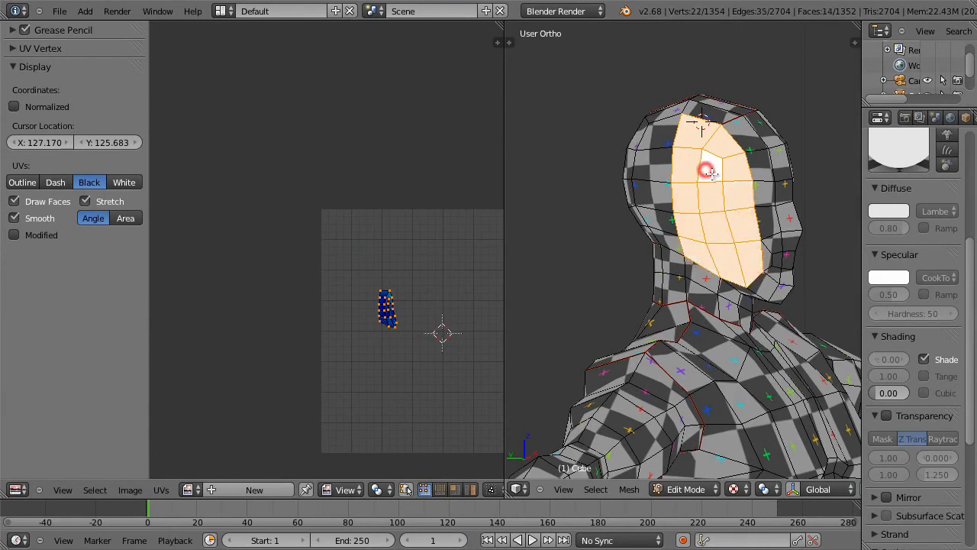
# Step: Assign the costume image to these opposite-side head faces and deselect everything
pyautogui.click(192, 489)
pyautogui.click(228, 333)
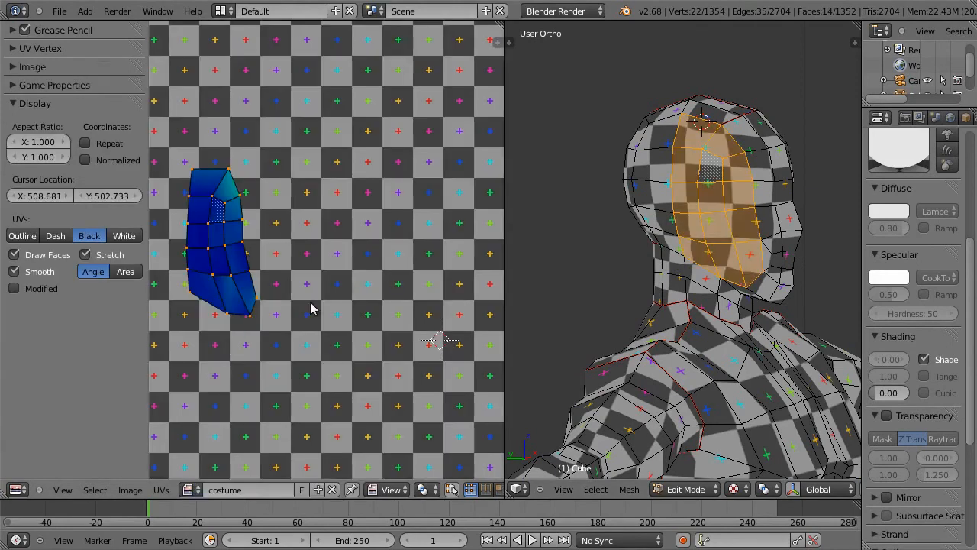
pyautogui.press('a')
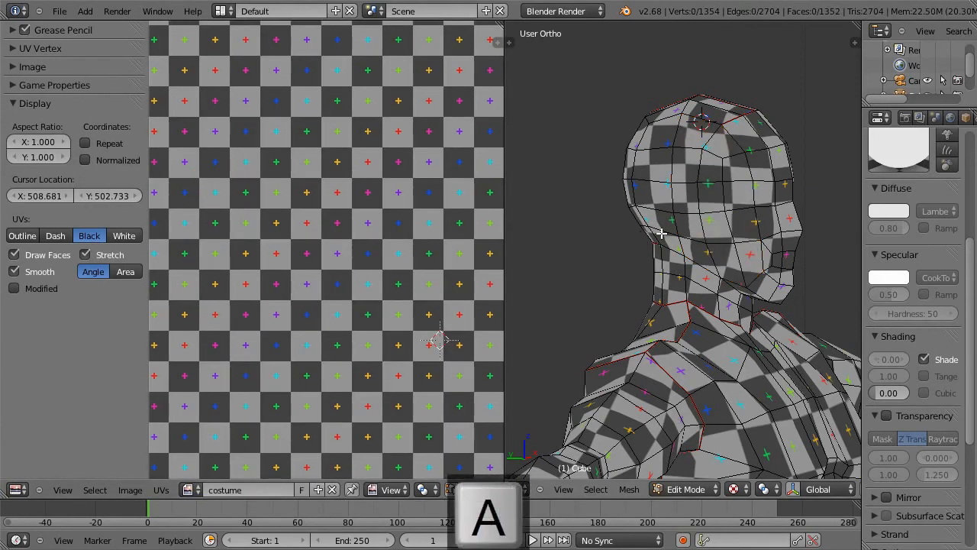
# Step: Examine the checker pattern over the head, torso, arms and legs for untextured or distorted areas
pyautogui.moveTo(738, 272); pyautogui.dragTo(586, 285, button='middle')
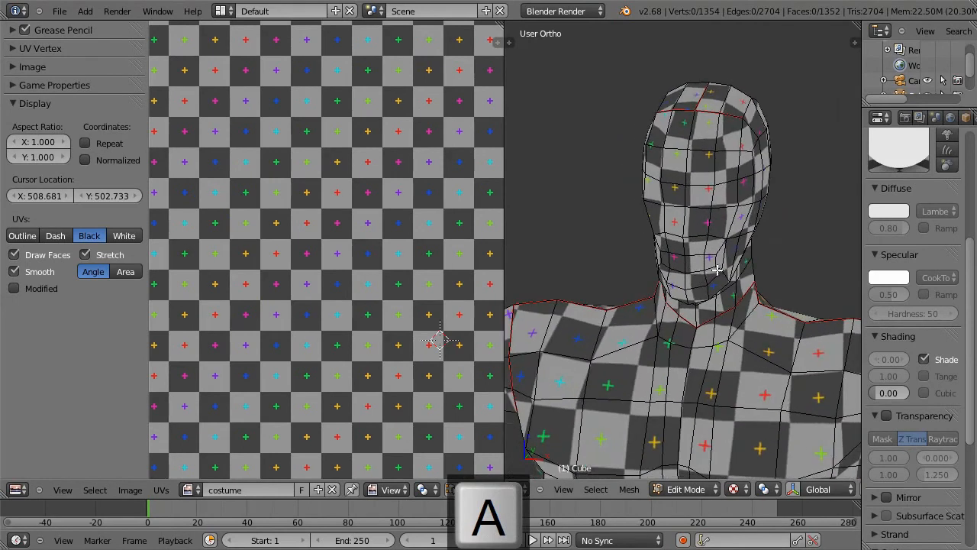
pyautogui.moveTo(711, 273); pyautogui.dragTo(698, 271, button='middle')
pyautogui.scroll(-3, 698, 271)
pyautogui.keyDown('shift'); pyautogui.moveTo(727, 347); pyautogui.dragTo(710, 234, button='middle'); pyautogui.keyUp('shift')
pyautogui.scroll(-5, 724, 288)
pyautogui.scroll(2, 710, 234)
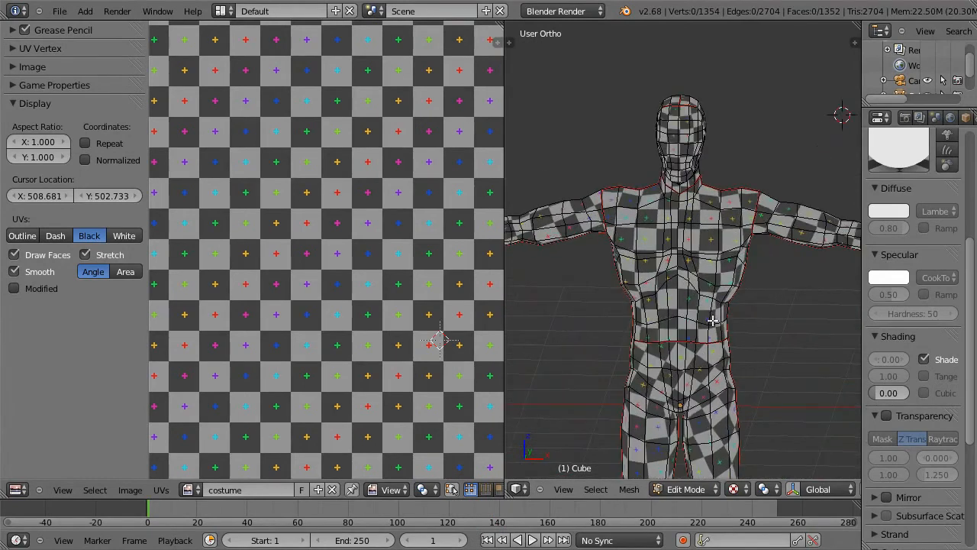
pyautogui.scroll(-1, 679, 295)
pyautogui.moveTo(694, 318); pyautogui.dragTo(721, 303, button='middle')
pyautogui.scroll(2, 676, 177)
pyautogui.moveTo(688, 118); pyautogui.dragTo(690, 146, button='middle')
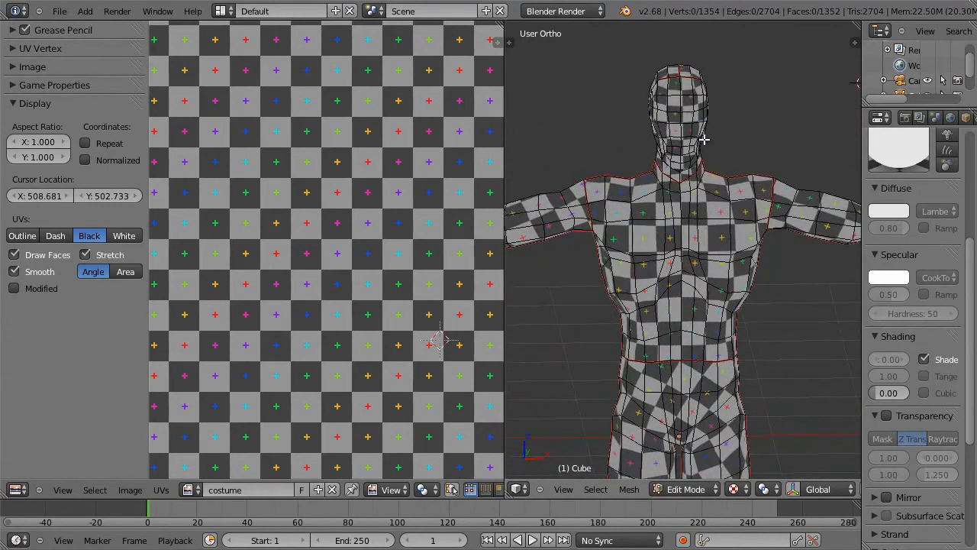
pyautogui.moveTo(741, 218); pyautogui.dragTo(658, 224, button='middle')
pyautogui.scroll(-3, 658, 224)
pyautogui.keyDown('shift'); pyautogui.moveTo(710, 329); pyautogui.dragTo(701, 228, button='middle'); pyautogui.keyUp('shift')
pyautogui.moveTo(666, 258); pyautogui.dragTo(719, 254, button='middle')
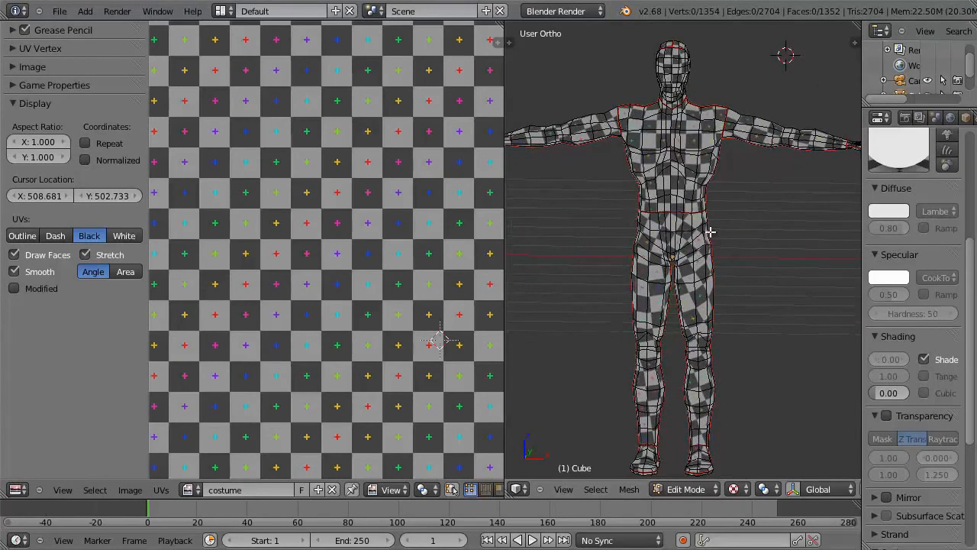
pyautogui.scroll(-5, 403, 344)
# Step: Put the image editor in Paint mode and open the reference picture hero.png
pyautogui.click(391, 489)
pyautogui.click(398, 458)
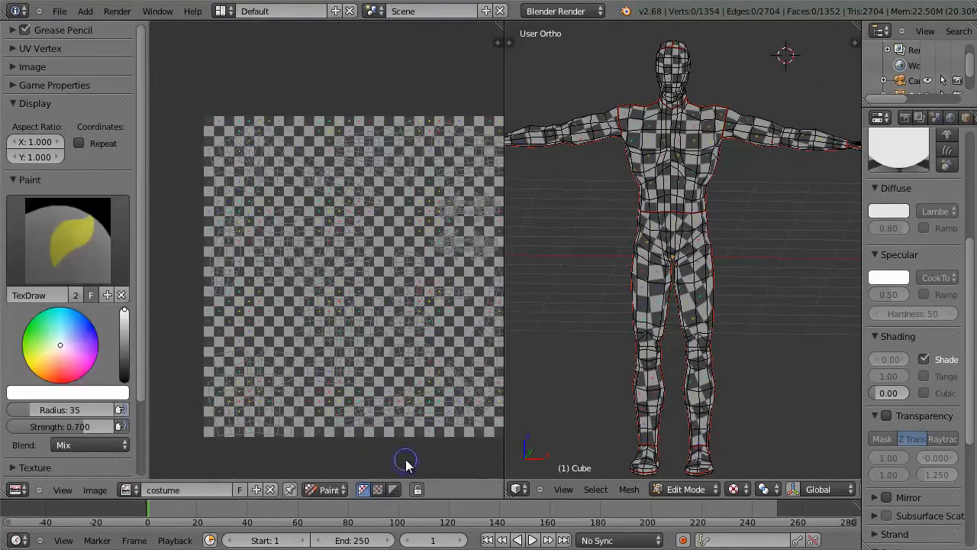
pyautogui.click(94, 489)
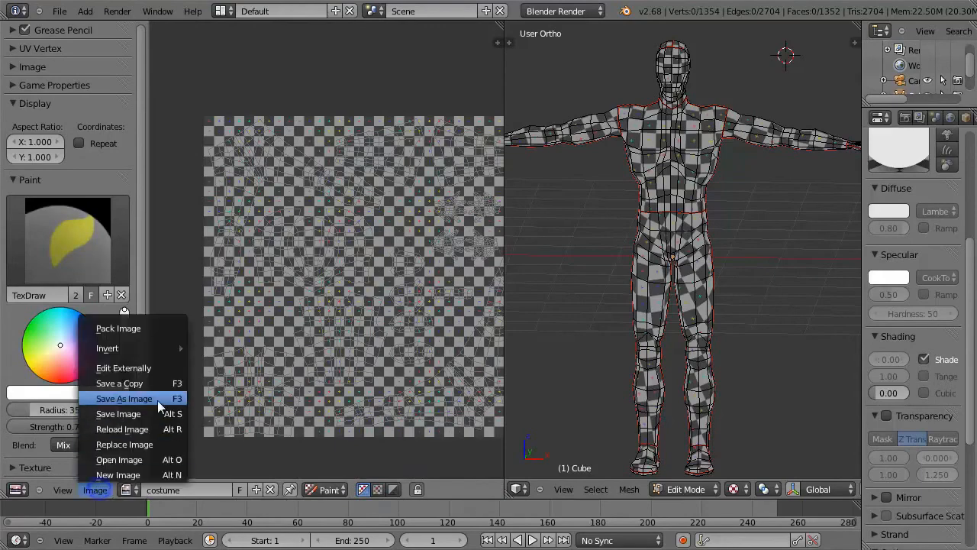
pyautogui.click(152, 454)
pyautogui.click(251, 132)
pyautogui.click(935, 49)
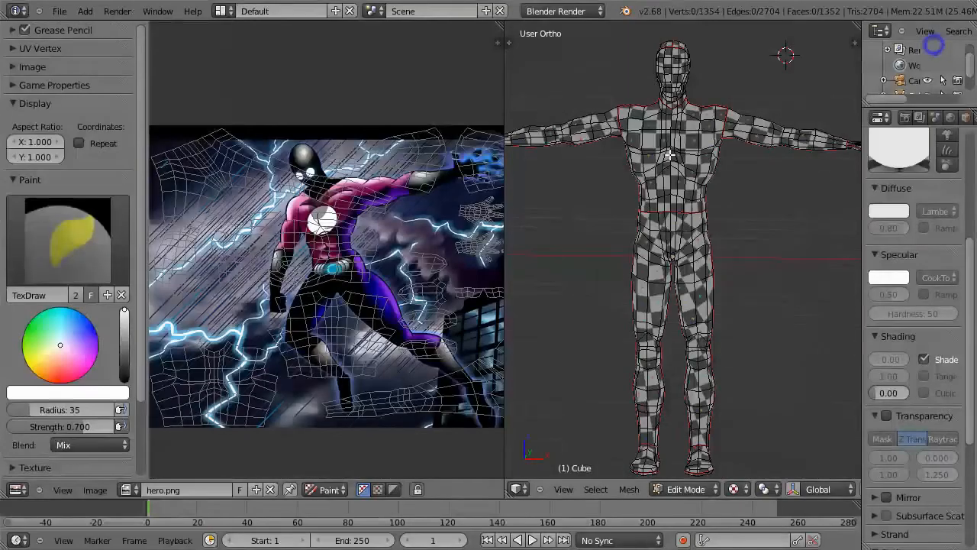
# Step: Look over the hero picture and display the costume image again in the image editor
pyautogui.scroll(2, 403, 267)
pyautogui.scroll(-1, 403, 267)
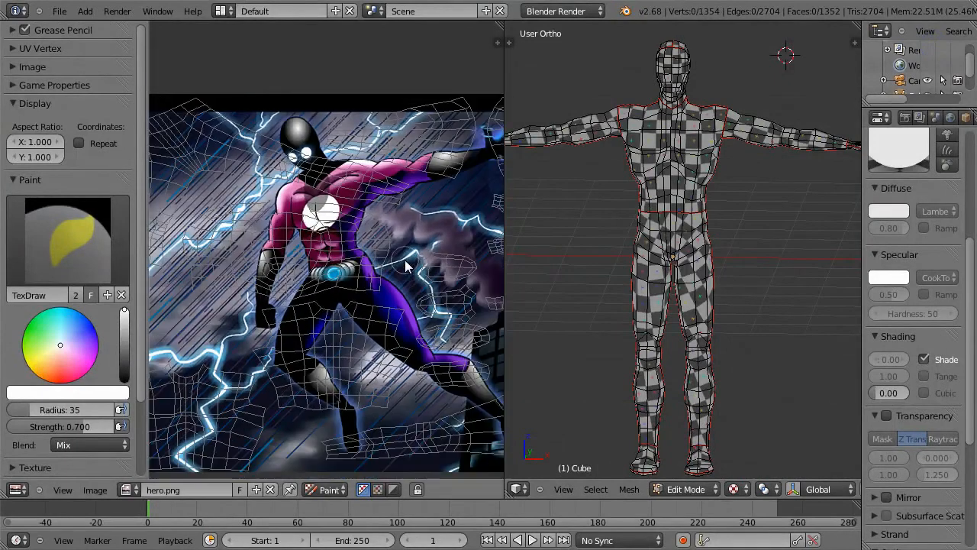
pyautogui.click(131, 491)
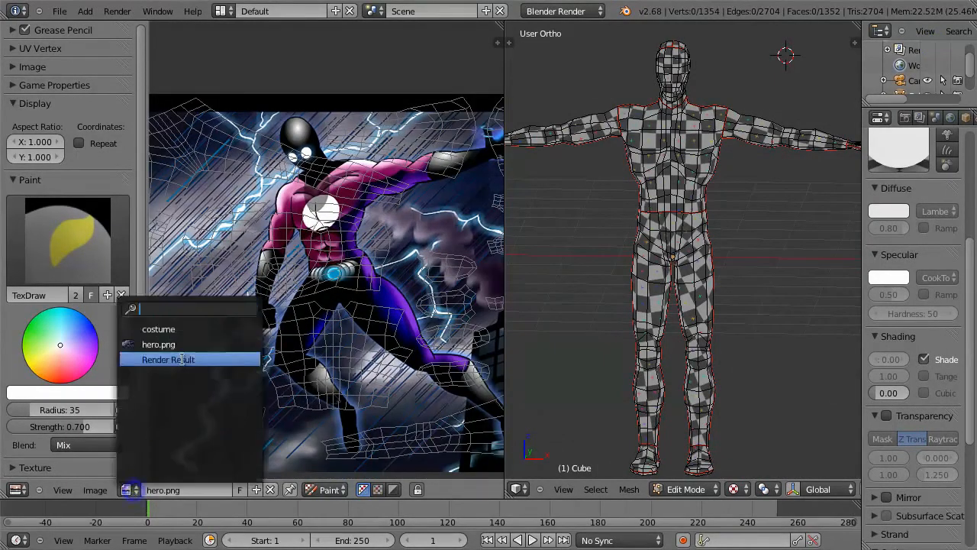
pyautogui.click(189, 332)
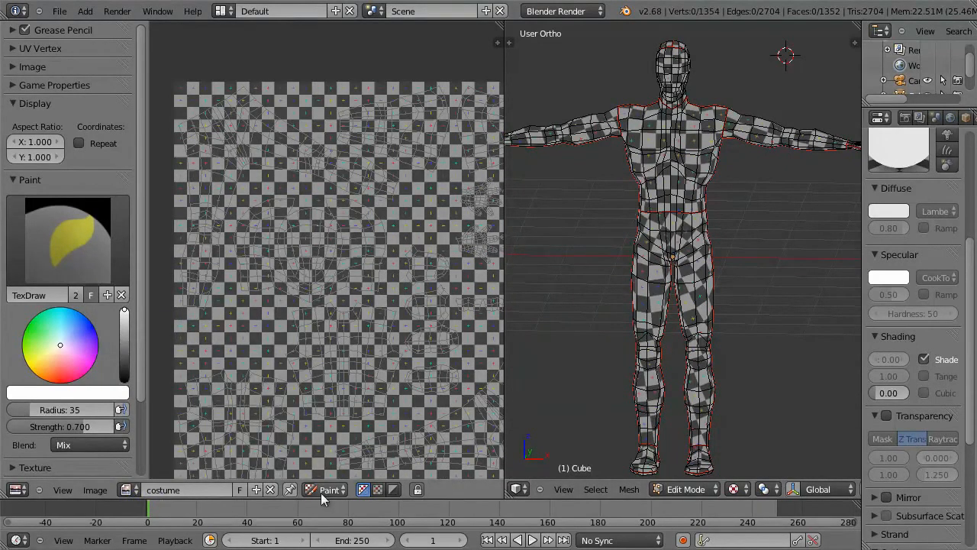
# Step: Switch the model to Texture Paint mode and display an enlarged hero.png without the UV outlines
pyautogui.press('Tab')
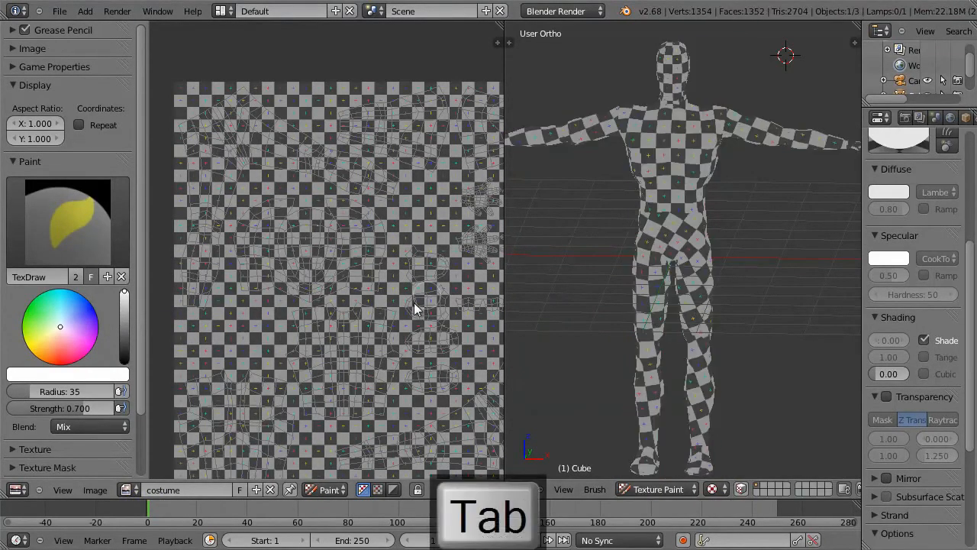
pyautogui.click(128, 490)
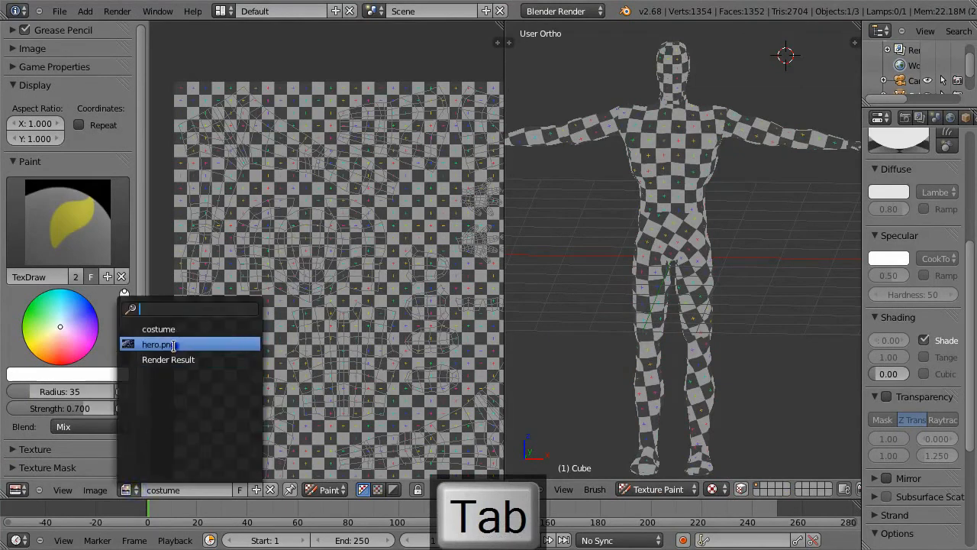
pyautogui.click(211, 340)
pyautogui.moveTo(404, 299); pyautogui.dragTo(369, 258, button='middle')
pyautogui.scroll(1, 357, 279)
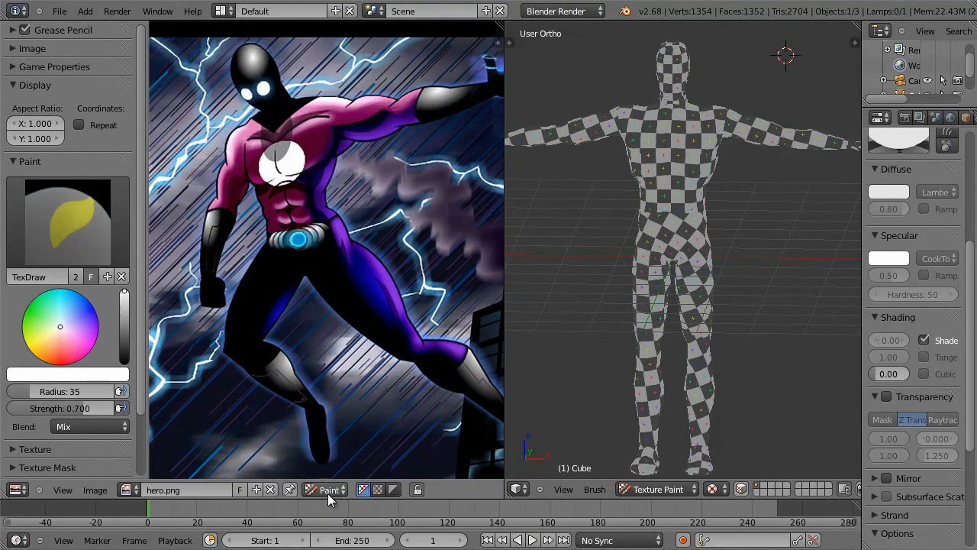
# Step: Sample brush colors from several parts of the hero picture, finishing with the dark blue of the costume
pyautogui.press('s')
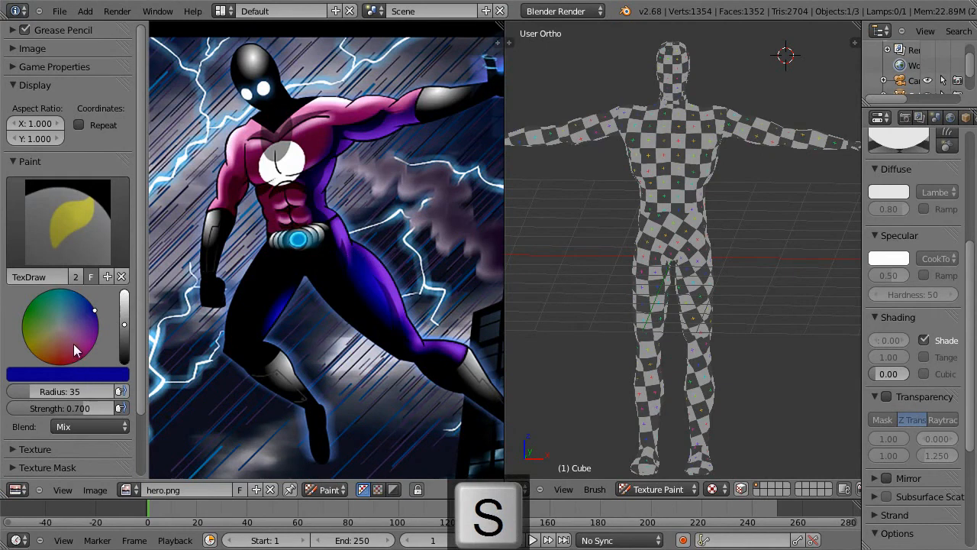
pyautogui.press('s')
pyautogui.press('s')
pyautogui.press('s')
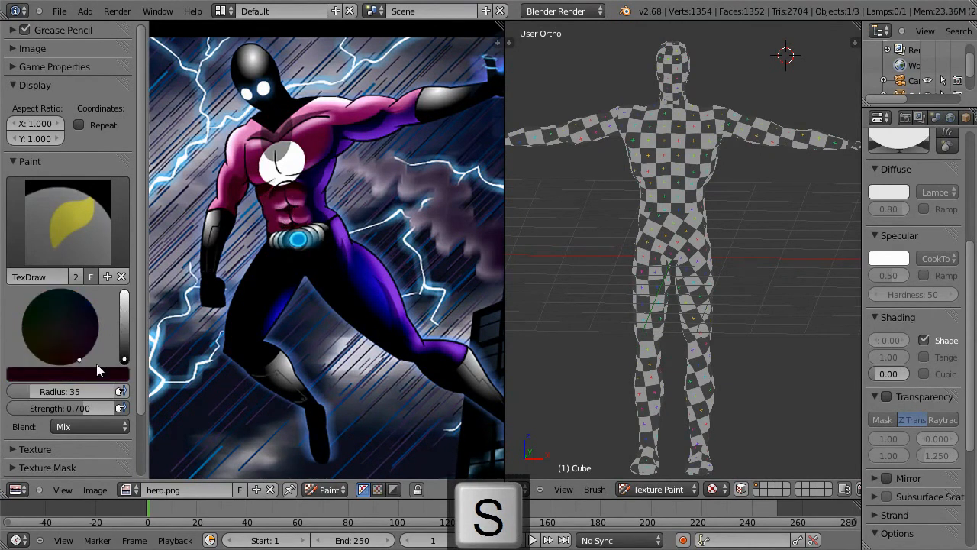
pyautogui.press('s')
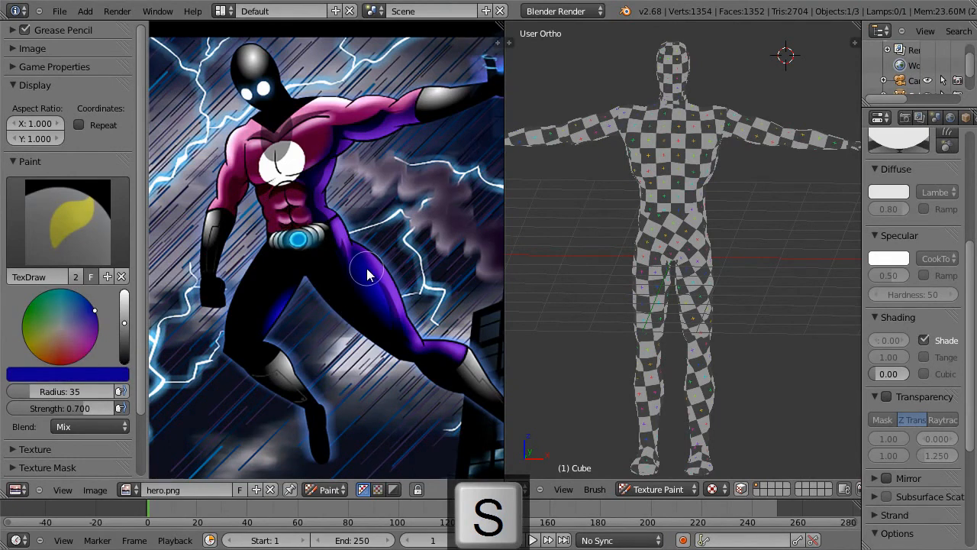
# Step: Return the model to Edit Mode and show it in the front orthographic view
pyautogui.press('Tab')
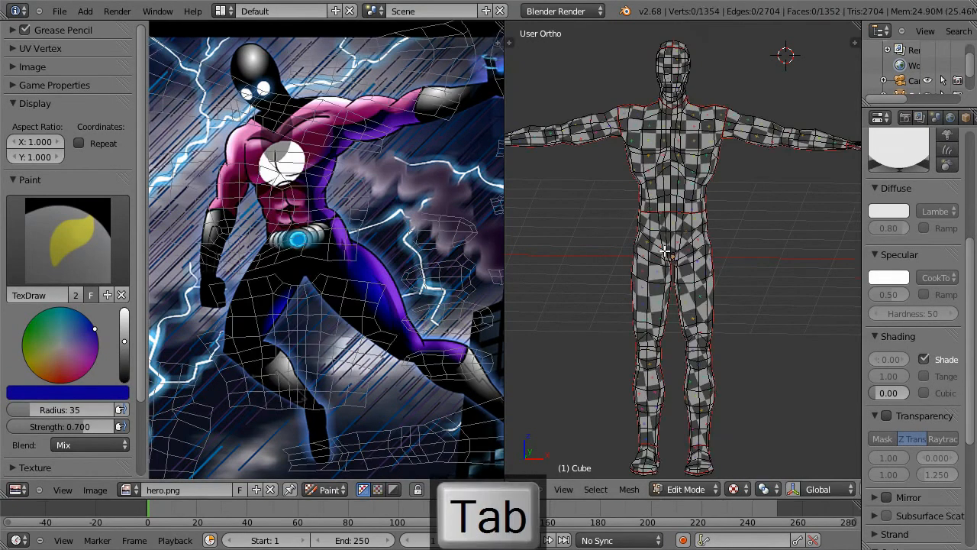
pyautogui.press('1')
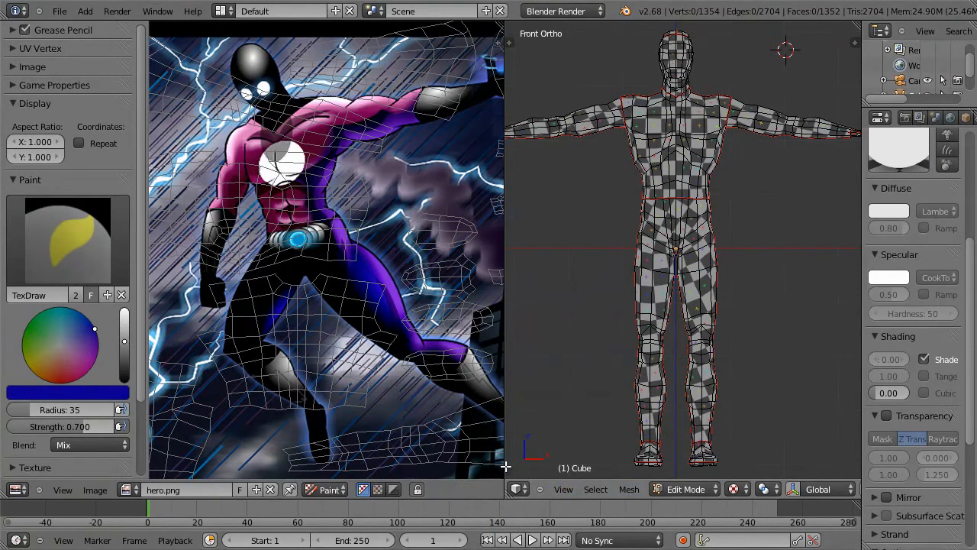
# Step: Widen the 3D view and select the faces from waist to below the knees through the whole mesh, including hidden ones
pyautogui.moveTo(506, 467); pyautogui.dragTo(440, 466)
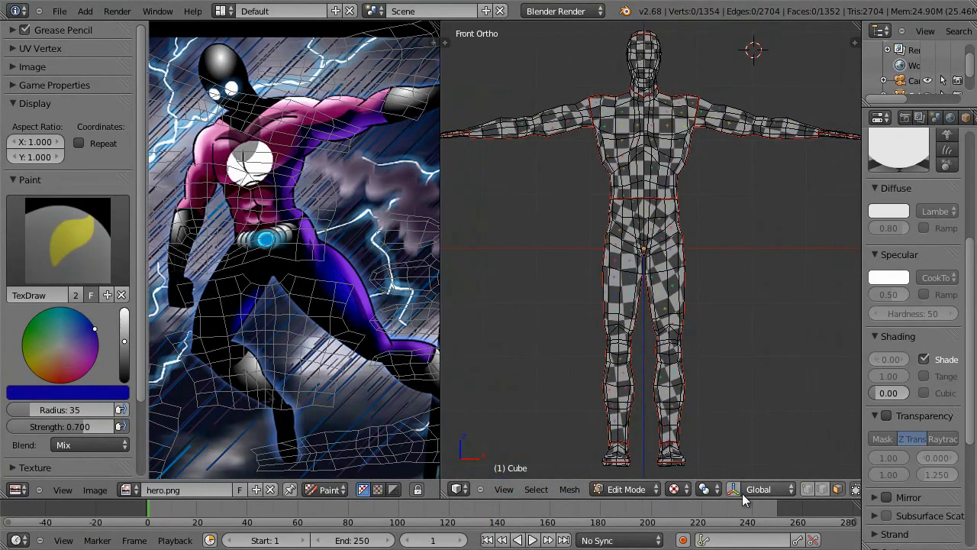
pyautogui.click(855, 489)
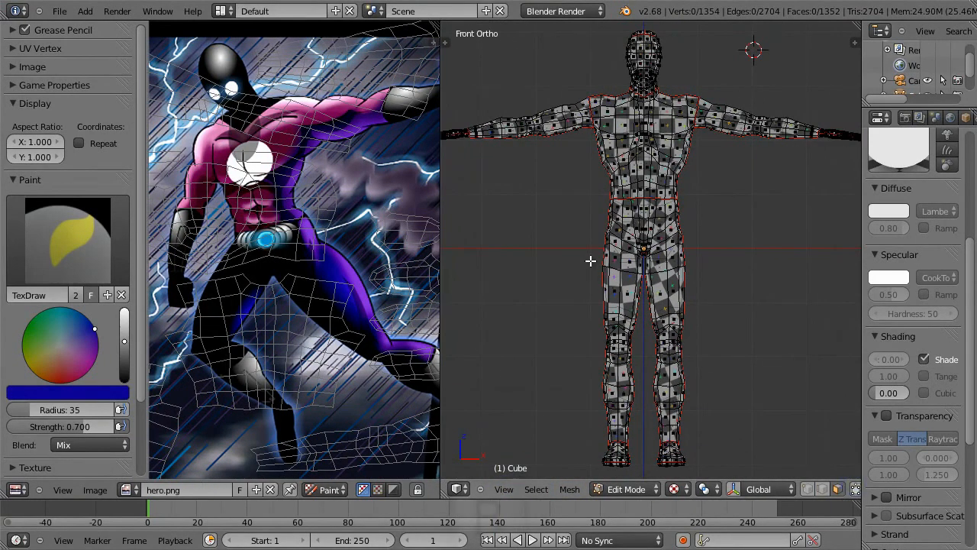
pyautogui.press('b')
pyautogui.moveTo(582, 202); pyautogui.dragTo(739, 381)
pyautogui.moveTo(749, 364); pyautogui.dragTo(750, 390, button='middle')
# Step: Switch to Texture Paint with face selection masking and paint the selected trouser faces dark blue on front and back
pyautogui.press('Tab')
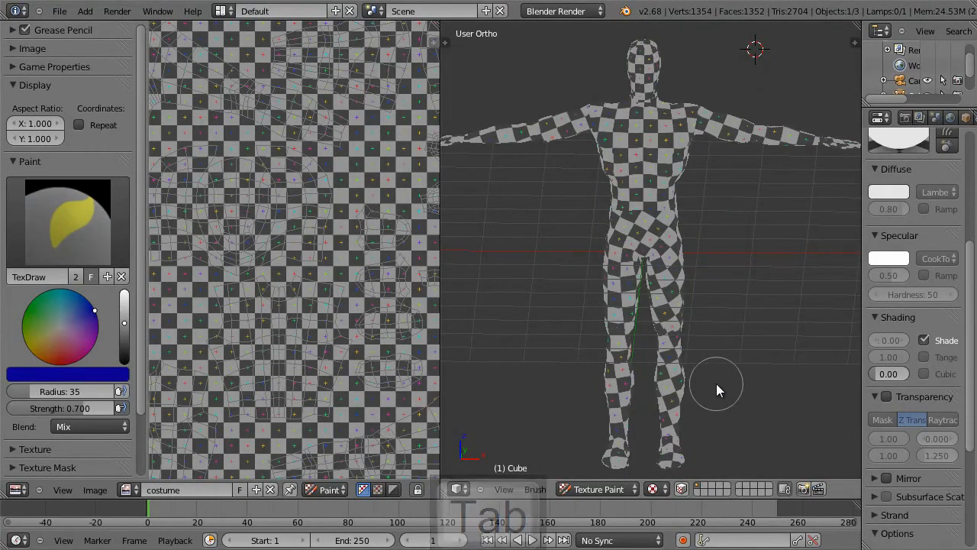
pyautogui.click(682, 488)
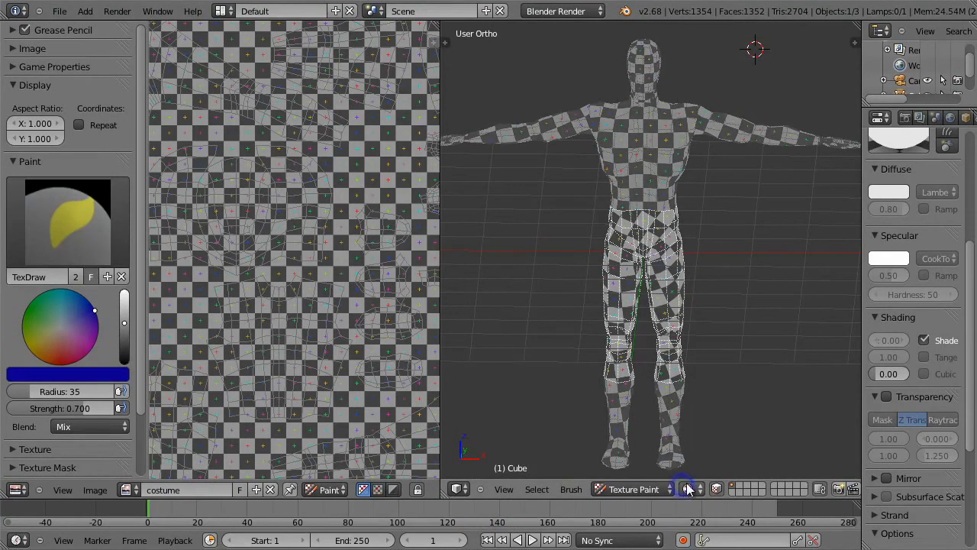
pyautogui.moveTo(684, 329); pyautogui.dragTo(687, 310, button='middle')
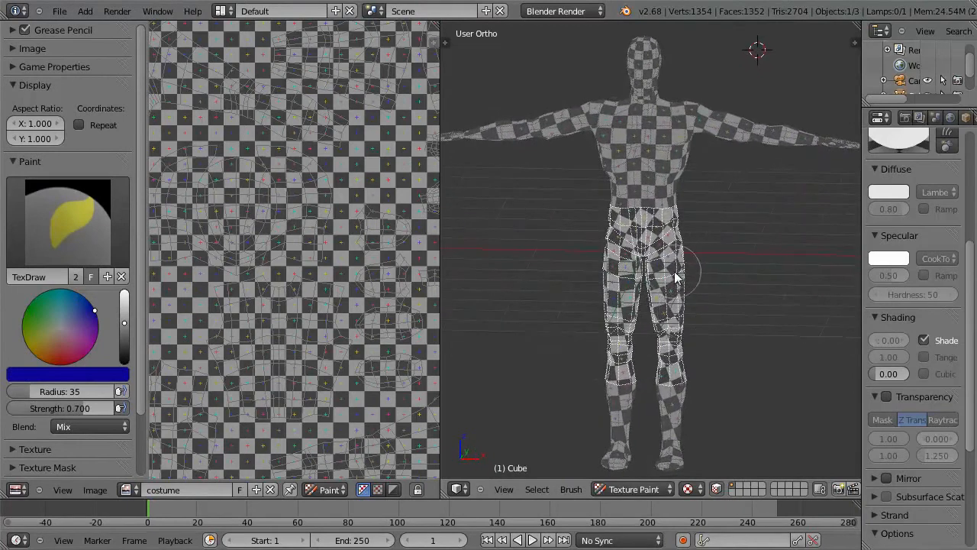
pyautogui.moveTo(636, 247)
pyautogui.mouseDown()
pyautogui.moveTo(680, 187)
pyautogui.moveTo(654, 251)
pyautogui.moveTo(663, 355)
pyautogui.moveTo(602, 379)
pyautogui.moveTo(649, 222)
pyautogui.moveTo(685, 277)
pyautogui.mouseUp()
pyautogui.moveTo(684, 277)
pyautogui.mouseDown(button='middle')
pyautogui.moveTo(637, 296)
pyautogui.moveTo(465, 293)
pyautogui.moveTo(465, 246)
pyautogui.mouseUp(button='middle')
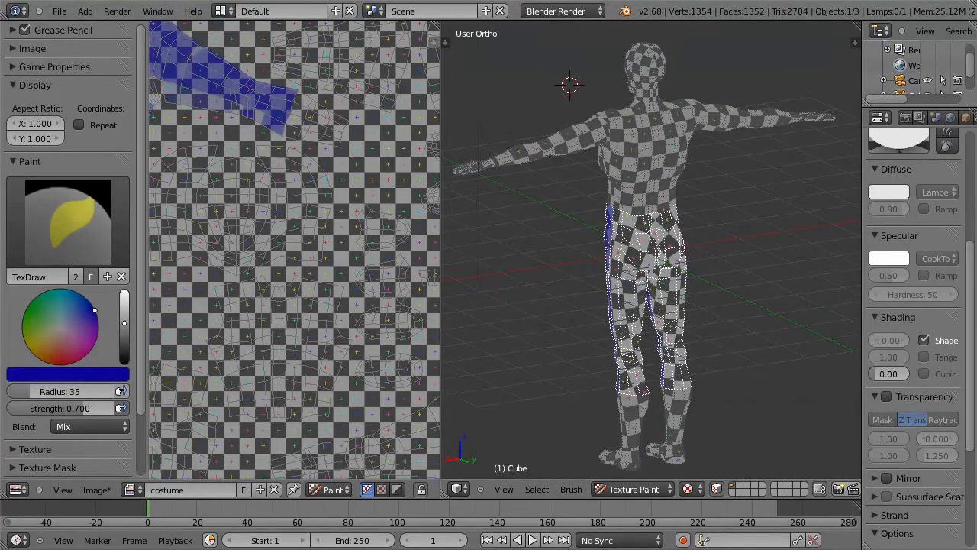
pyautogui.moveTo(626, 213)
pyautogui.mouseDown()
pyautogui.moveTo(615, 229)
pyautogui.moveTo(619, 327)
pyautogui.moveTo(651, 367)
pyautogui.moveTo(589, 371)
pyautogui.moveTo(664, 381)
pyautogui.mouseUp()
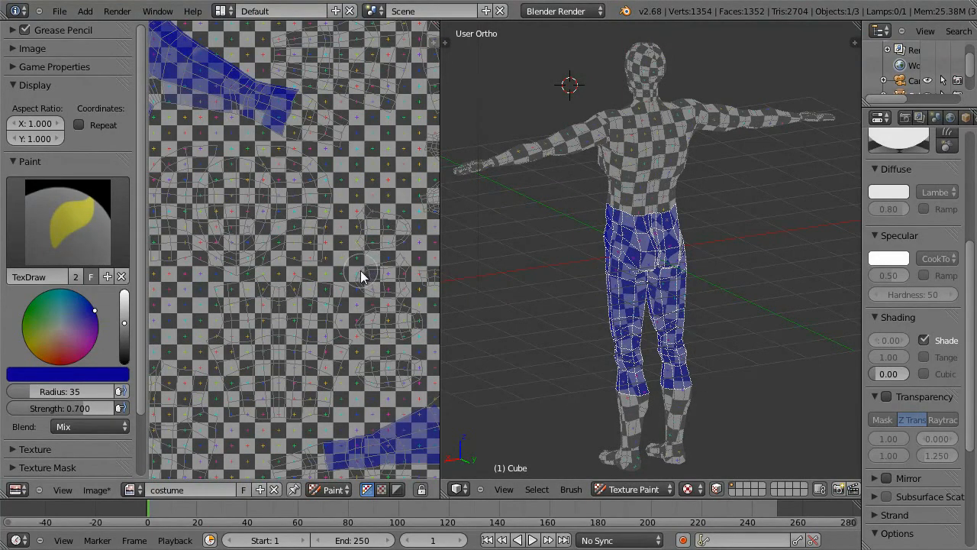
pyautogui.scroll(-3, 355, 286)
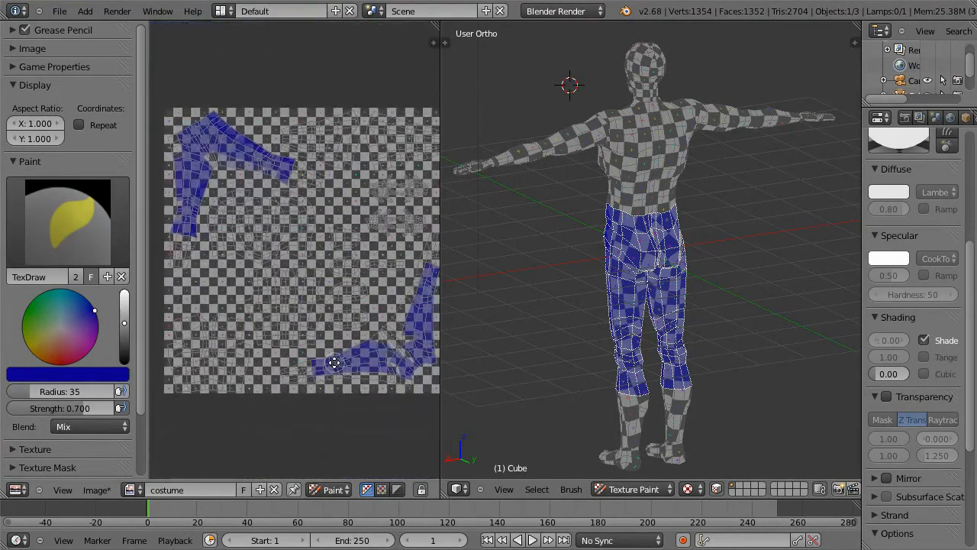
pyautogui.moveTo(634, 260)
pyautogui.mouseDown()
pyautogui.moveTo(654, 278)
pyautogui.moveTo(656, 337)
pyautogui.moveTo(636, 293)
pyautogui.moveTo(628, 333)
pyautogui.mouseUp()
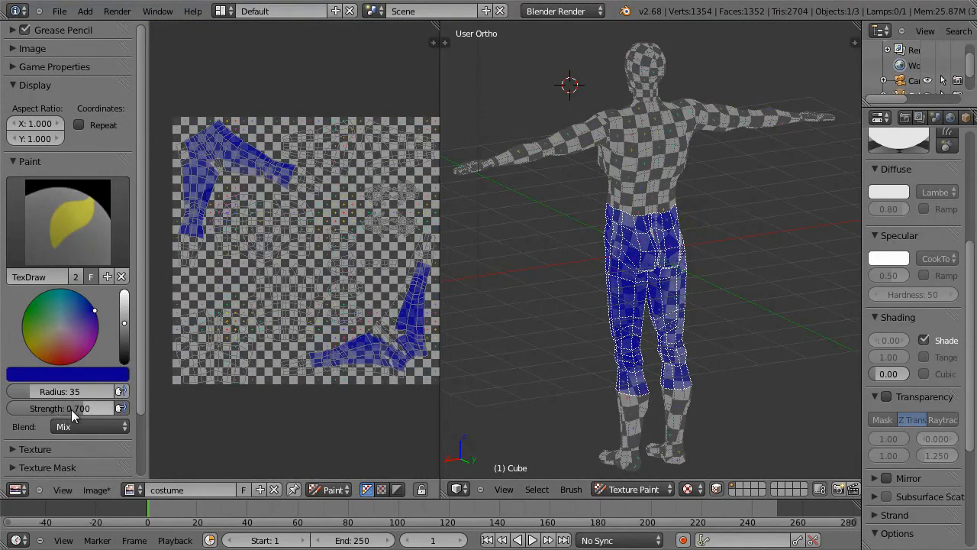
# Step: Raise the brush strength to 1.000 and repaint the trousers solid blue from the back, front and sides
pyautogui.moveTo(83, 409); pyautogui.dragTo(135, 419)
pyautogui.moveTo(610, 251)
pyautogui.mouseDown()
pyautogui.moveTo(603, 218)
pyautogui.moveTo(659, 283)
pyautogui.moveTo(693, 353)
pyautogui.moveTo(622, 377)
pyautogui.mouseUp()
pyautogui.moveTo(549, 323); pyautogui.dragTo(751, 309, button='middle')
pyautogui.moveTo(661, 228)
pyautogui.mouseDown()
pyautogui.moveTo(599, 261)
pyautogui.moveTo(651, 356)
pyautogui.moveTo(638, 395)
pyautogui.mouseUp()
pyautogui.moveTo(607, 336); pyautogui.dragTo(611, 344, button='middle')
pyautogui.moveTo(611, 345)
pyautogui.mouseDown()
pyautogui.moveTo(654, 312)
pyautogui.moveTo(604, 204)
pyautogui.moveTo(633, 276)
pyautogui.mouseUp()
pyautogui.moveTo(634, 272); pyautogui.dragTo(754, 260, button='middle')
pyautogui.moveTo(631, 229)
pyautogui.mouseDown()
pyautogui.moveTo(582, 276)
pyautogui.moveTo(628, 386)
pyautogui.mouseUp()
pyautogui.moveTo(664, 293); pyautogui.dragTo(585, 246, button='middle')
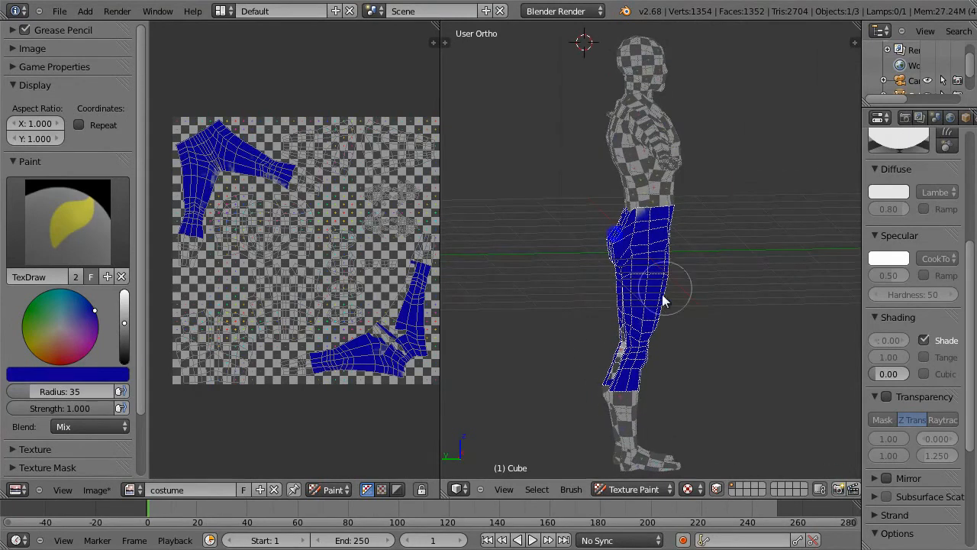
pyautogui.moveTo(665, 306); pyautogui.dragTo(789, 172, button='middle')
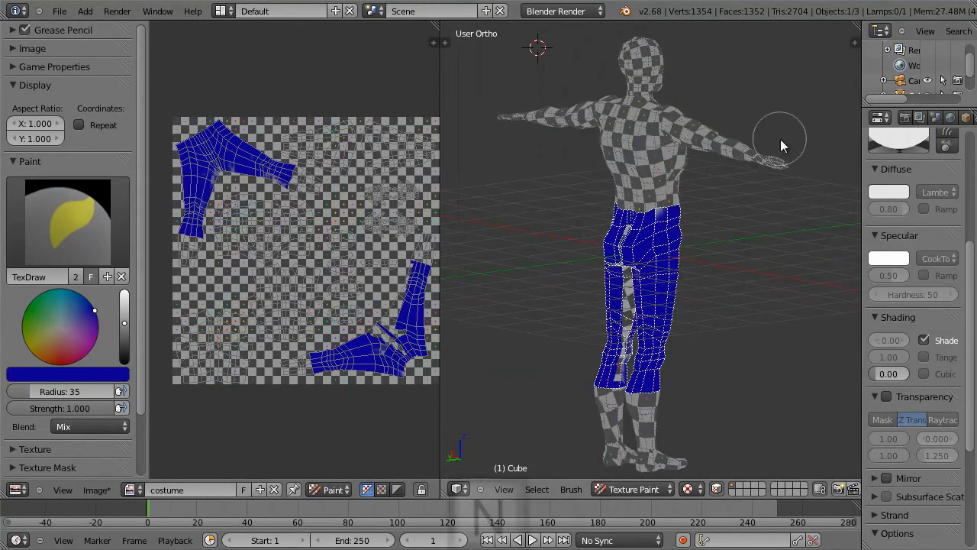
# Step: Open the 3D view's display settings and enable Only Render to hide the grid and axes
pyautogui.press('n')
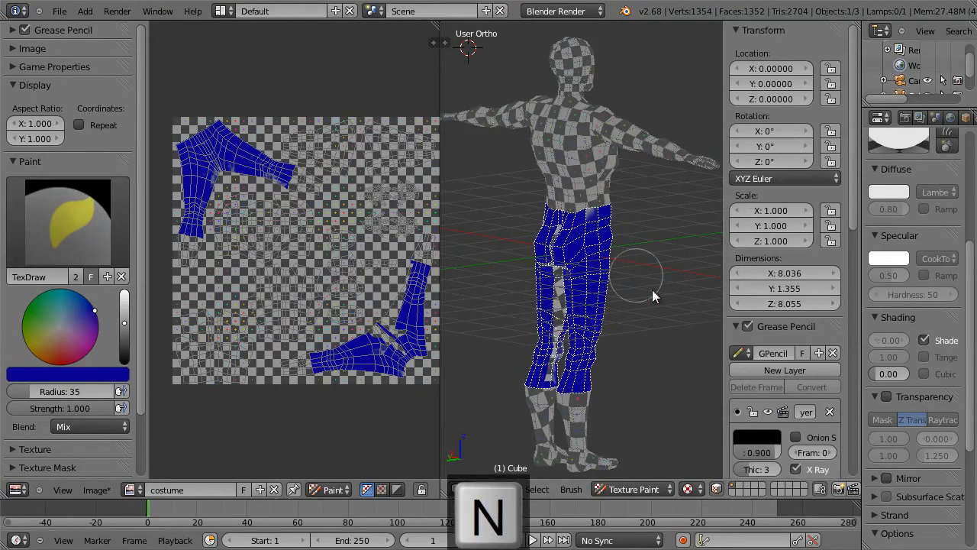
pyautogui.moveTo(852, 214); pyautogui.dragTo(853, 458)
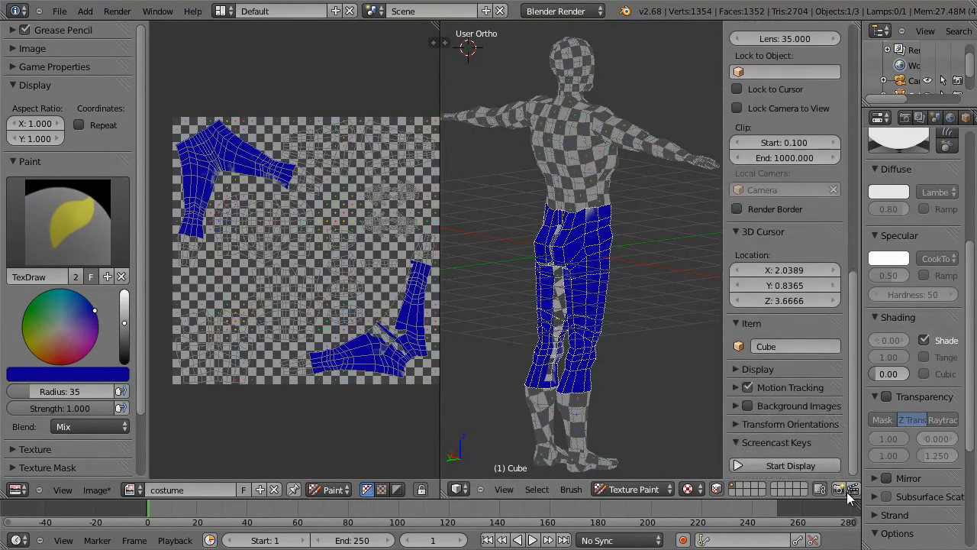
pyautogui.click(736, 384)
pyautogui.moveTo(855, 343)
pyautogui.mouseDown()
pyautogui.moveTo(856, 447)
pyautogui.moveTo(856, 431)
pyautogui.mouseUp()
pyautogui.click(737, 227)
pyautogui.click(737, 226)
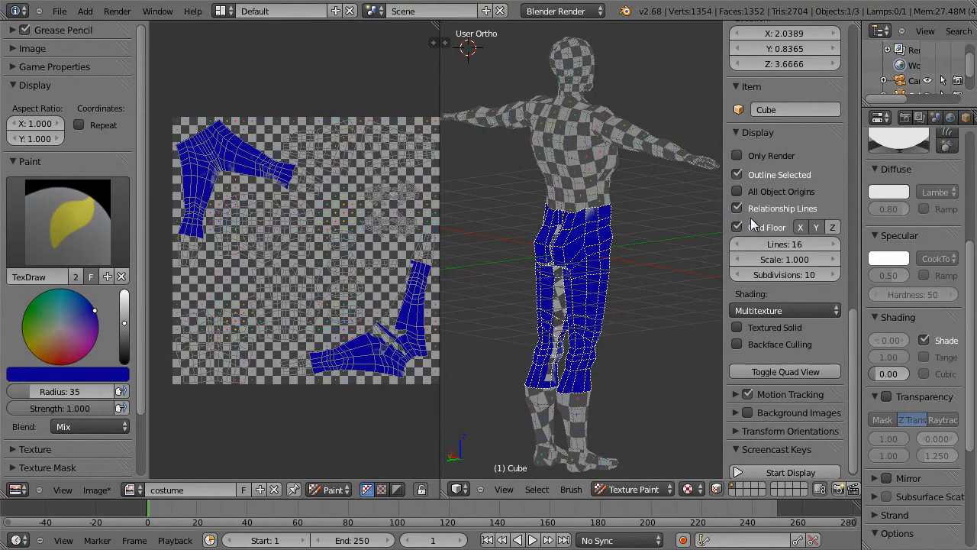
pyautogui.click(737, 155)
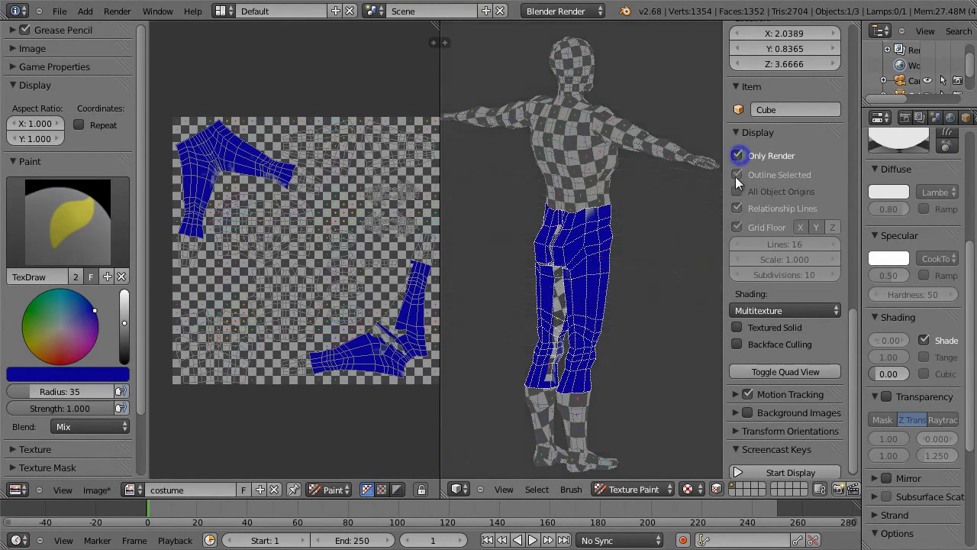
# Step: Paint the remaining unpainted gaps on the inner legs and around the crotch blue
pyautogui.moveTo(573, 279)
pyautogui.mouseDown()
pyautogui.moveTo(558, 296)
pyautogui.moveTo(562, 260)
pyautogui.moveTo(543, 234)
pyautogui.moveTo(558, 237)
pyautogui.mouseUp()
pyautogui.moveTo(561, 239); pyautogui.dragTo(614, 261, button='middle')
pyautogui.moveTo(576, 290)
pyautogui.mouseDown()
pyautogui.moveTo(558, 281)
pyautogui.moveTo(601, 262)
pyautogui.mouseUp()
pyautogui.moveTo(593, 312); pyautogui.dragTo(588, 277, button='middle')
pyautogui.moveTo(560, 333)
pyautogui.mouseDown(button='middle')
pyautogui.moveTo(525, 332)
pyautogui.moveTo(427, 294)
pyautogui.moveTo(526, 255)
pyautogui.moveTo(571, 275)
pyautogui.moveTo(567, 259)
pyautogui.mouseUp(button='middle')
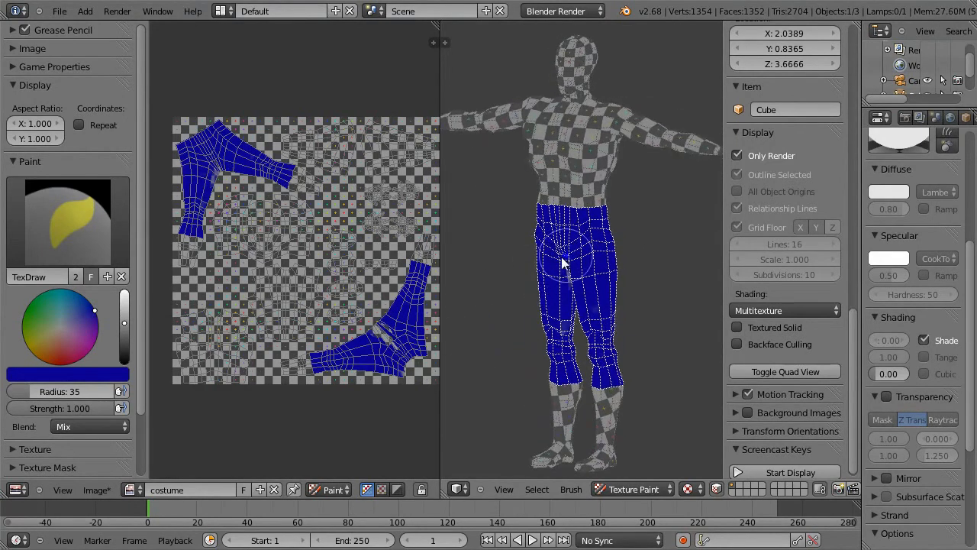
pyautogui.moveTo(565, 325); pyautogui.dragTo(619, 277, button='middle')
pyautogui.moveTo(571, 289)
pyautogui.mouseDown()
pyautogui.moveTo(570, 258)
pyautogui.moveTo(577, 262)
pyautogui.moveTo(567, 280)
pyautogui.mouseUp()
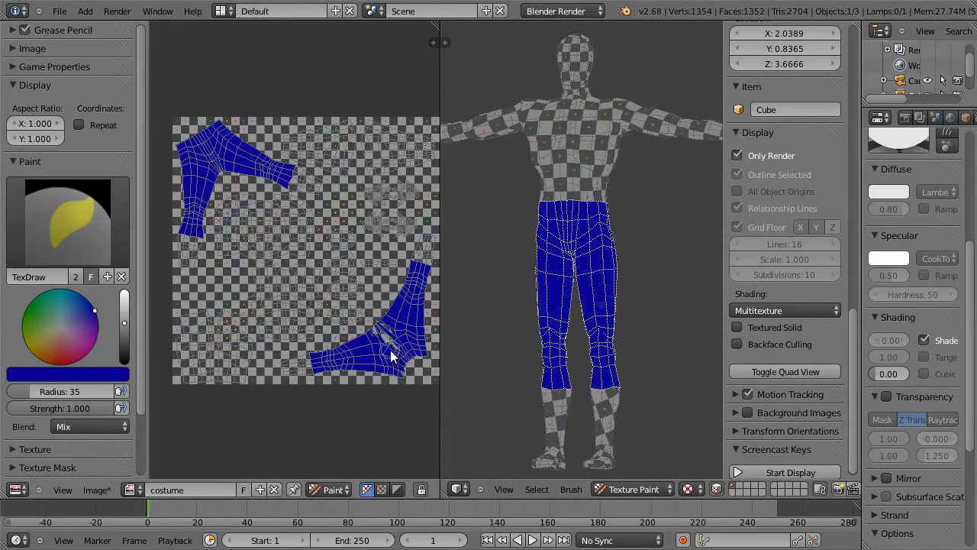
# Step: Maximize the costume image and fill the missed crotch strip and corner of the lower trouser UV island with blue
pyautogui.hotkey('shift', 'space')
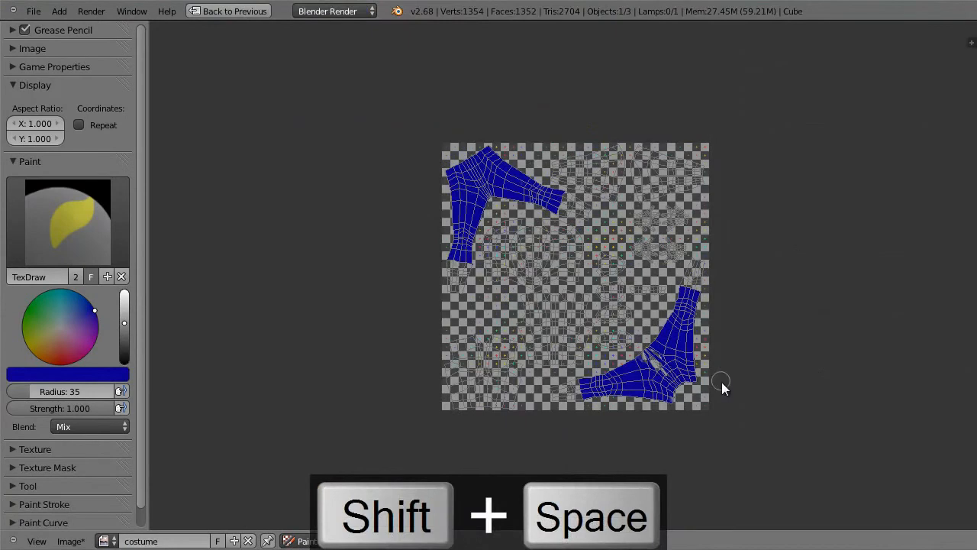
pyautogui.scroll(4, 847, 240)
pyautogui.scroll(-1, 768, 467)
pyautogui.moveTo(761, 453)
pyautogui.mouseDown()
pyautogui.moveTo(754, 428)
pyautogui.moveTo(729, 425)
pyautogui.mouseUp()
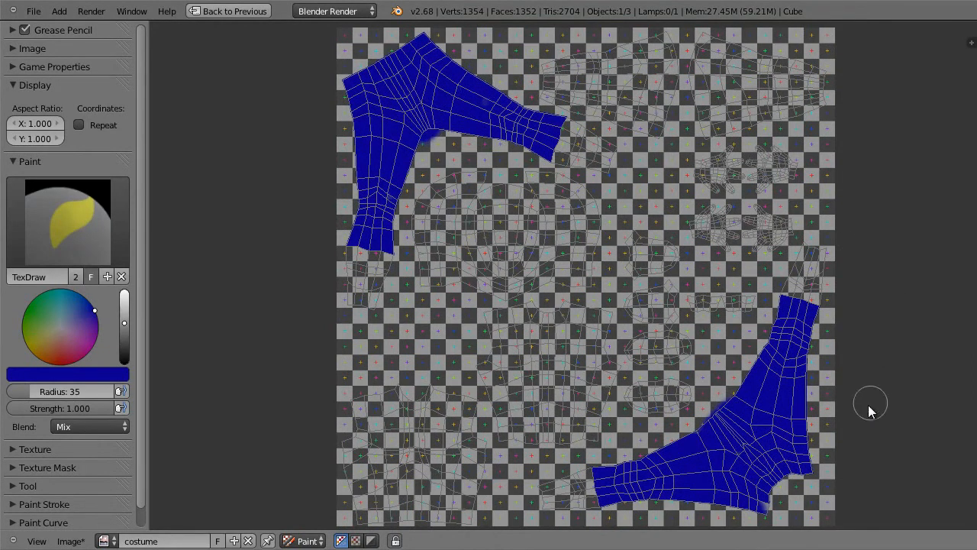
pyautogui.moveTo(752, 480); pyautogui.dragTo(771, 514)
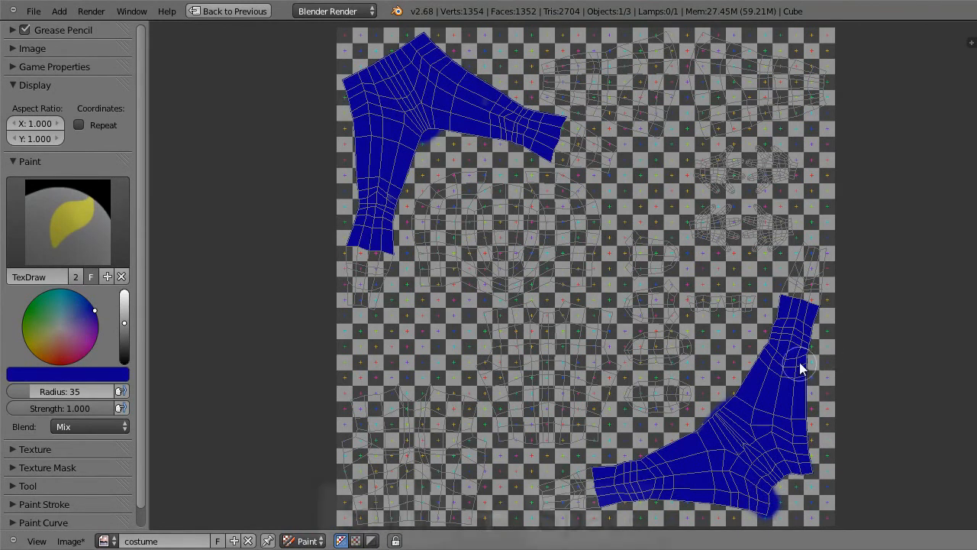
# Step: Restore the split layout and darken the brush color to a very dark navy blue
pyautogui.hotkey('shift', 'space')
pyautogui.moveTo(635, 288); pyautogui.dragTo(638, 327, button='middle')
pyautogui.scroll(2, 627, 309)
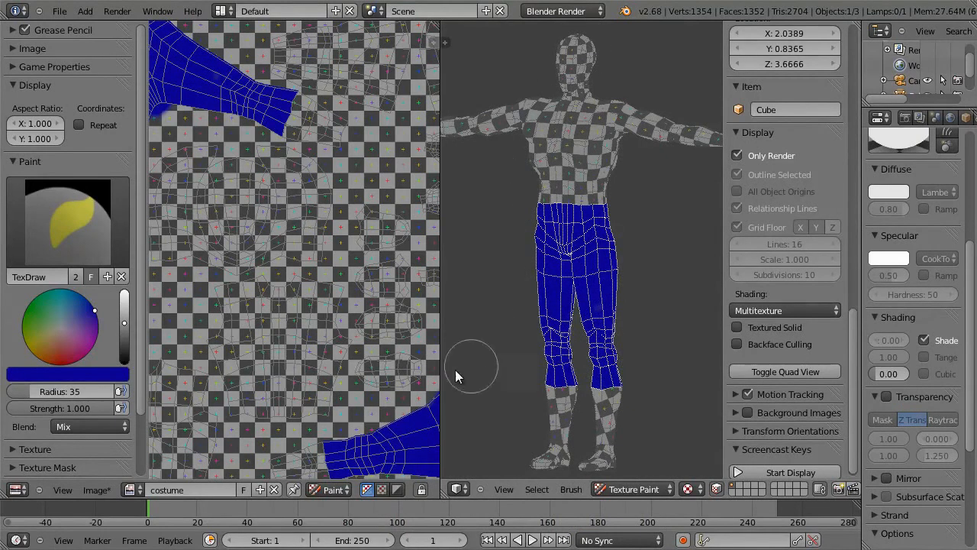
pyautogui.moveTo(666, 365); pyautogui.dragTo(703, 380, button='middle')
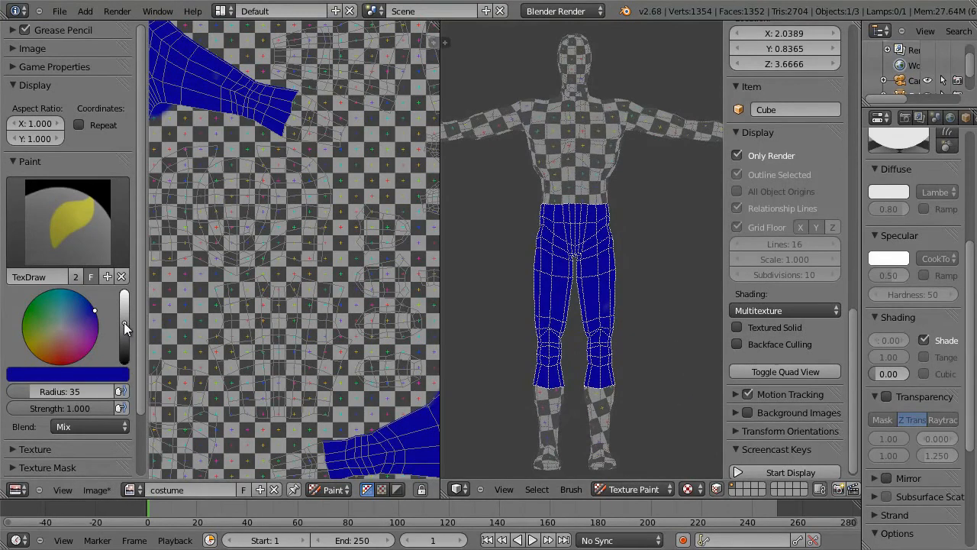
pyautogui.moveTo(122, 326); pyautogui.dragTo(124, 351)
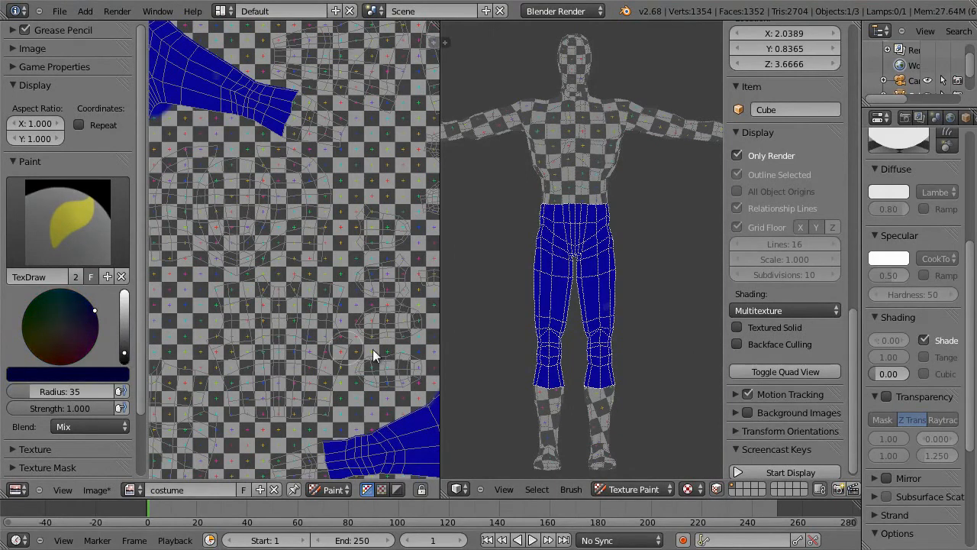
# Step: In Edit Mode, select only the lower legs with feet, both forearms with hands, and the head in a maximized front view
pyautogui.press('Tab')
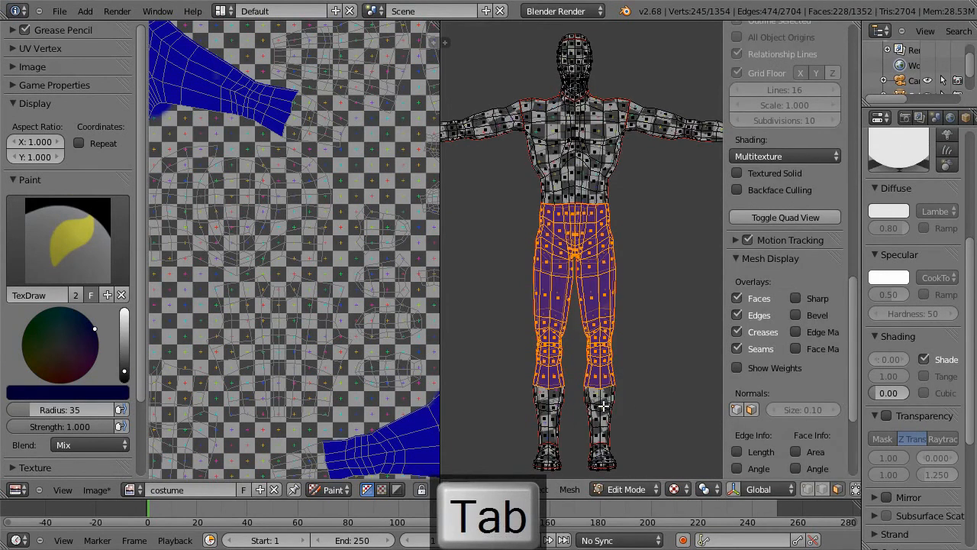
pyautogui.press('KP_1')
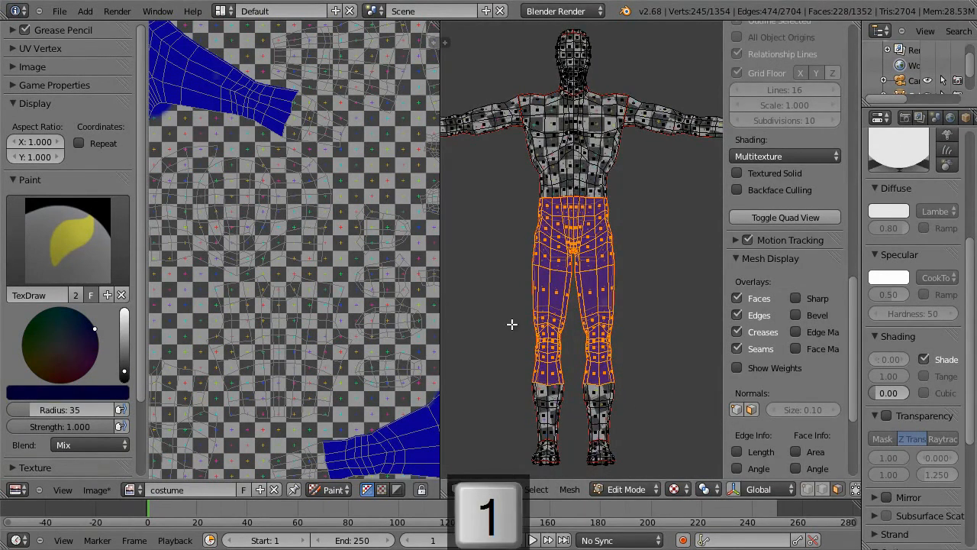
pyautogui.hotkey('shift', 'space')
pyautogui.scroll(2, 619, 353)
pyautogui.scroll(-5, 634, 301)
pyautogui.press('a')
pyautogui.press('b')
pyautogui.moveTo(354, 418); pyautogui.dragTo(466, 508)
pyautogui.press('b')
pyautogui.moveTo(164, 92); pyautogui.dragTo(263, 226)
pyautogui.press('b')
pyautogui.moveTo(734, 98); pyautogui.dragTo(576, 214)
pyautogui.moveTo(374, 32); pyautogui.dragTo(455, 98)
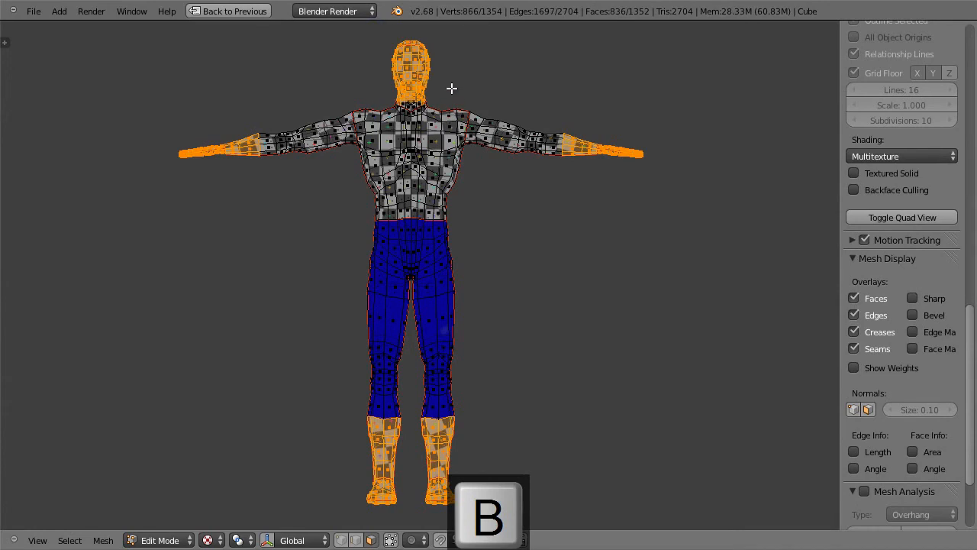
# Step: Add the remaining neck faces all around the base of the head to the selection and return to the front view
pyautogui.hotkey('shift', 'b')
pyautogui.moveTo(370, 26); pyautogui.dragTo(450, 131)
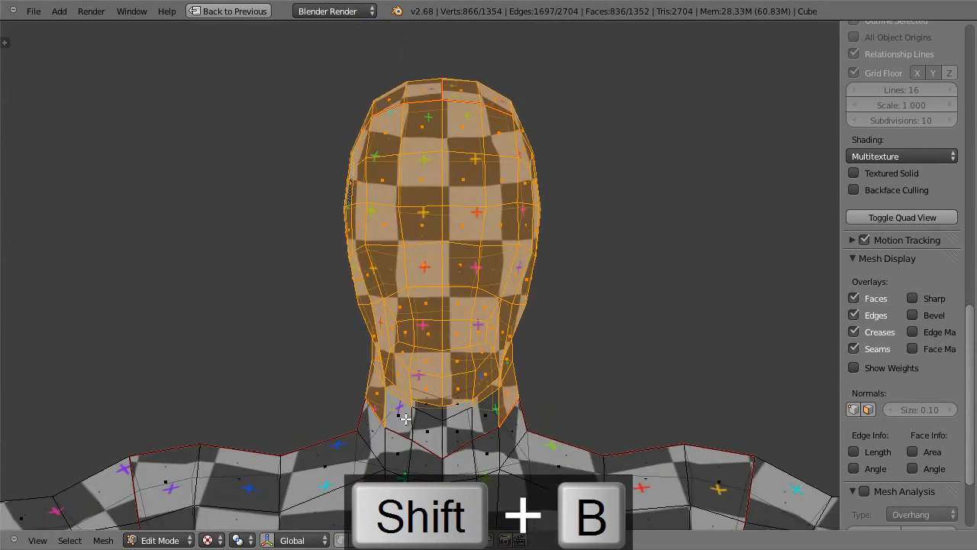
pyautogui.moveTo(425, 405); pyautogui.dragTo(449, 376, button='middle')
pyautogui.press('c')
pyautogui.moveTo(443, 405)
pyautogui.mouseDown()
pyautogui.moveTo(479, 413)
pyautogui.moveTo(447, 428)
pyautogui.moveTo(402, 417)
pyautogui.moveTo(447, 416)
pyautogui.mouseUp()
pyautogui.press('Escape')
pyautogui.moveTo(526, 390)
pyautogui.mouseDown(button='middle')
pyautogui.moveTo(610, 430)
pyautogui.moveTo(331, 418)
pyautogui.moveTo(687, 435)
pyautogui.moveTo(746, 414)
pyautogui.moveTo(741, 432)
pyautogui.moveTo(546, 434)
pyautogui.mouseUp(button='middle')
pyautogui.keyDown('shift'); pyautogui.rightClick(383, 440); pyautogui.keyUp('shift')
pyautogui.press('c')
pyautogui.moveTo(423, 454)
pyautogui.mouseDown()
pyautogui.moveTo(457, 463)
pyautogui.moveTo(497, 443)
pyautogui.moveTo(517, 405)
pyautogui.mouseUp()
pyautogui.press('Escape')
pyautogui.moveTo(619, 382)
pyautogui.mouseDown(button='middle')
pyautogui.moveTo(493, 434)
pyautogui.moveTo(438, 395)
pyautogui.moveTo(361, 404)
pyautogui.moveTo(446, 442)
pyautogui.mouseUp(button='middle')
pyautogui.keyDown('shift'); pyautogui.rightClick(461, 479); pyautogui.keyUp('shift')
pyautogui.keyDown('shift'); pyautogui.rightClick(493, 477); pyautogui.keyUp('shift')
pyautogui.keyDown('shift'); pyautogui.rightClick(523, 481); pyautogui.keyUp('shift')
pyautogui.keyDown('shift'); pyautogui.rightClick(535, 471); pyautogui.keyUp('shift')
pyautogui.moveTo(610, 433); pyautogui.dragTo(501, 530, button='middle')
pyautogui.keyDown('shift'); pyautogui.rightClick(506, 488); pyautogui.keyUp('shift')
pyautogui.press('KP_Delete')
pyautogui.press('KP_1')
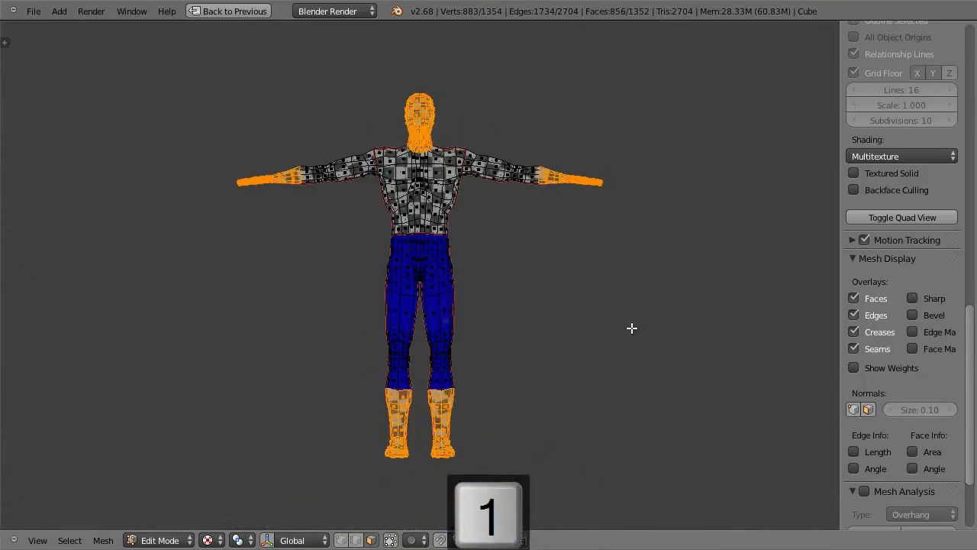
# Step: Return to Texture Paint and paint the front of the masked head, gloves and boots dark navy
pyautogui.press('Tab')
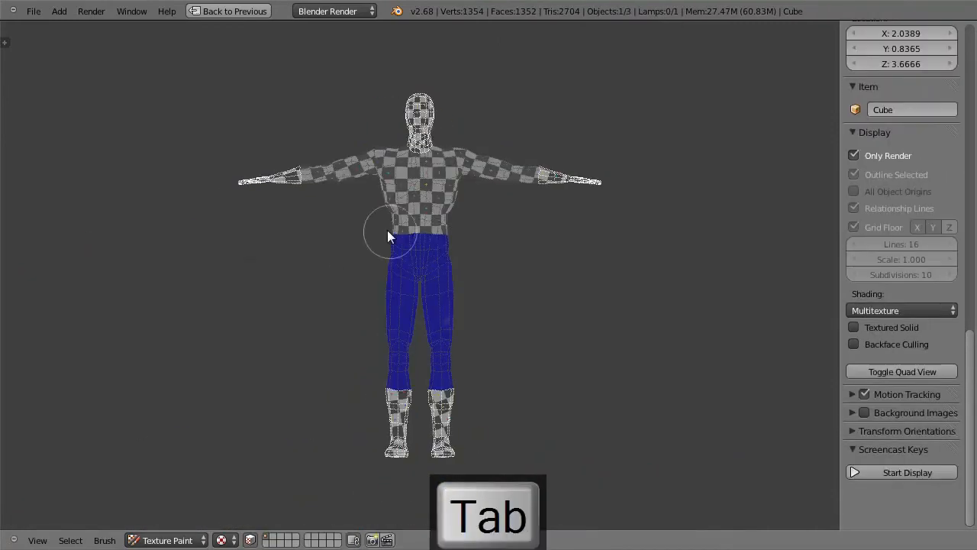
pyautogui.moveTo(432, 97); pyautogui.dragTo(422, 158)
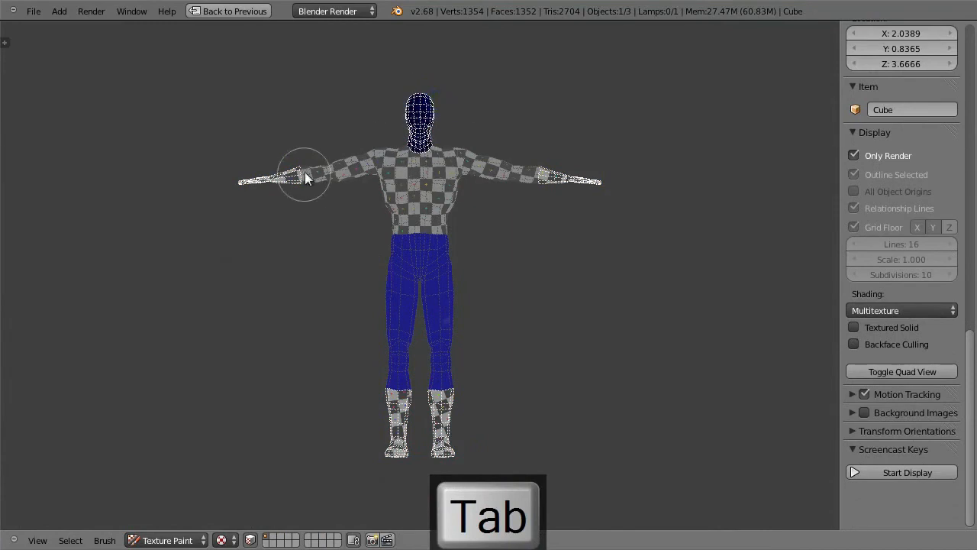
pyautogui.moveTo(301, 186); pyautogui.dragTo(299, 177)
pyautogui.moveTo(408, 348); pyautogui.dragTo(425, 431)
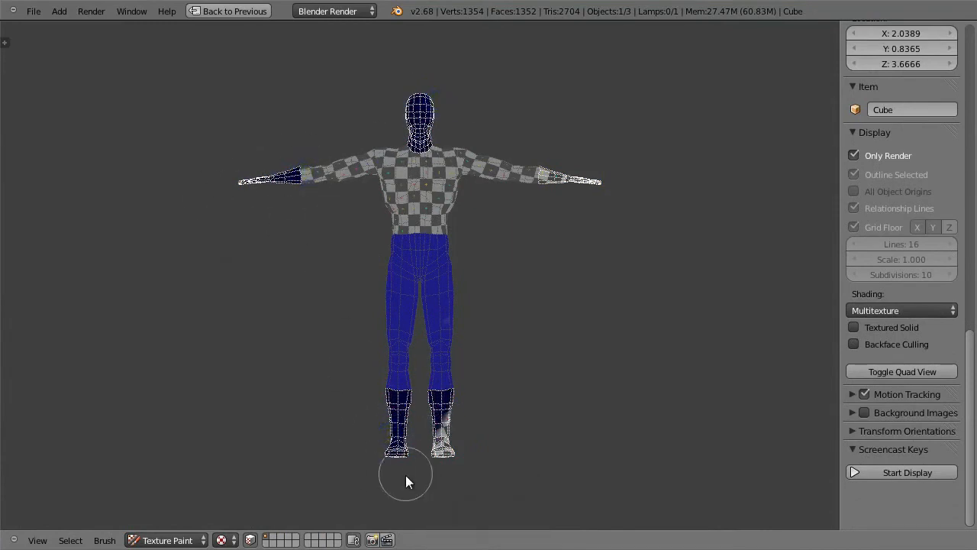
pyautogui.moveTo(569, 100); pyautogui.dragTo(549, 204)
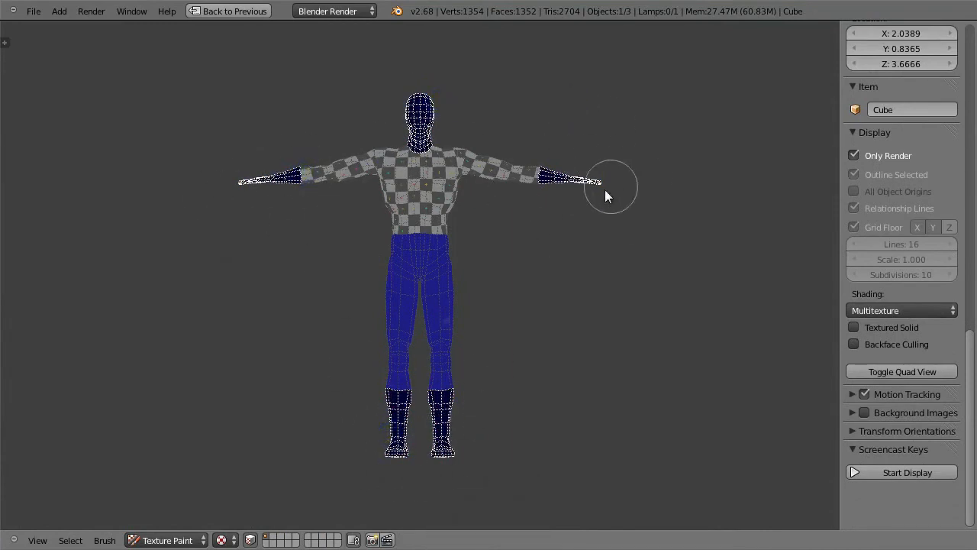
# Step: Paint the masked head, gloves and boots dark navy from the back view
pyautogui.hotkey('ctrl', '1')
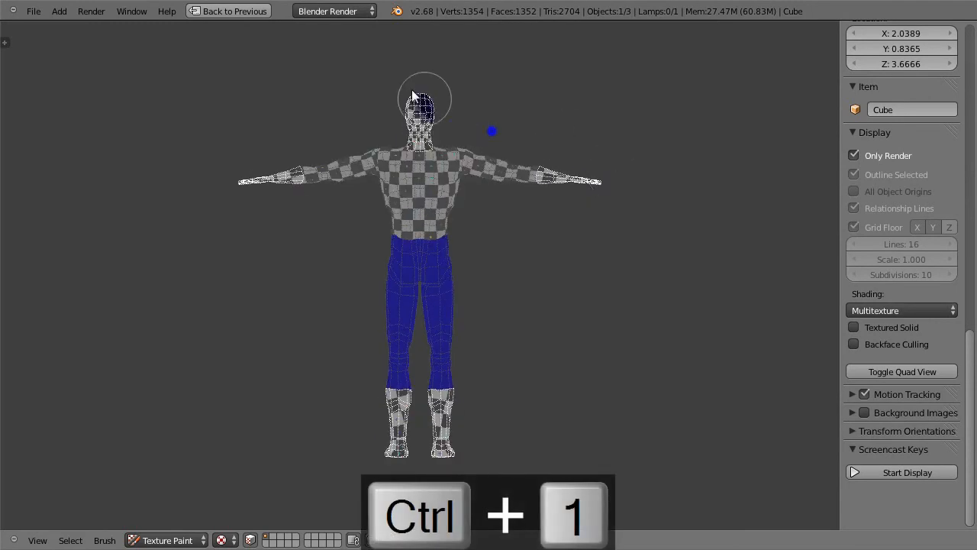
pyautogui.moveTo(361, 155); pyautogui.dragTo(149, 235)
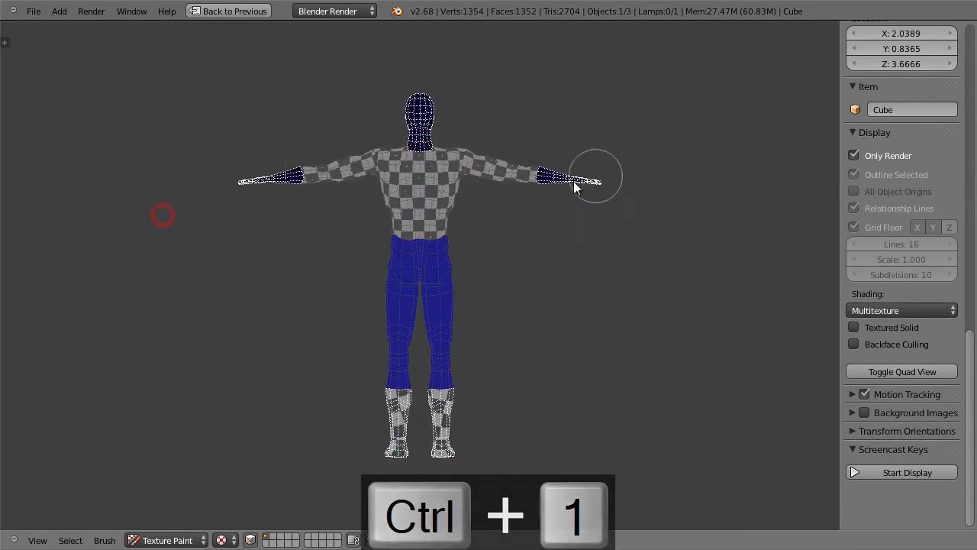
pyautogui.moveTo(376, 347)
pyautogui.mouseDown()
pyautogui.moveTo(475, 399)
pyautogui.moveTo(392, 447)
pyautogui.moveTo(452, 446)
pyautogui.mouseUp()
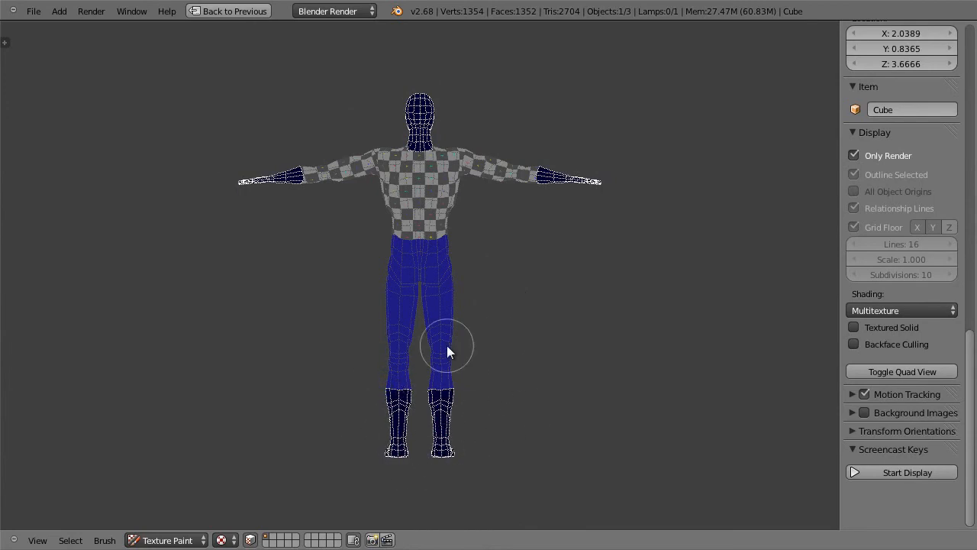
# Step: Paint the remaining masked head, glove and boot faces dark navy from both side views, the top and the underside
pyautogui.press('3')
pyautogui.moveTo(452, 136); pyautogui.dragTo(385, 150)
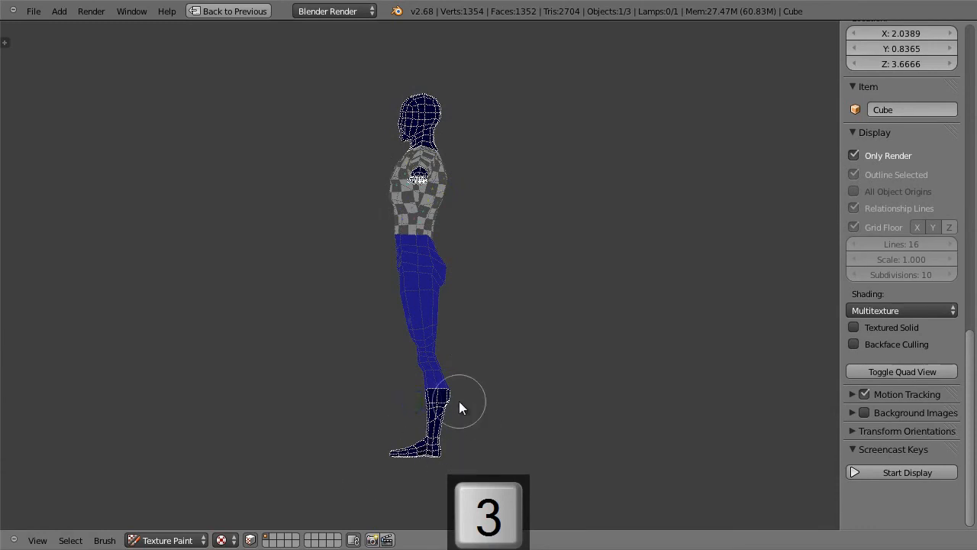
pyautogui.hotkey('ctrl', '3')
pyautogui.moveTo(459, 90); pyautogui.dragTo(440, 123)
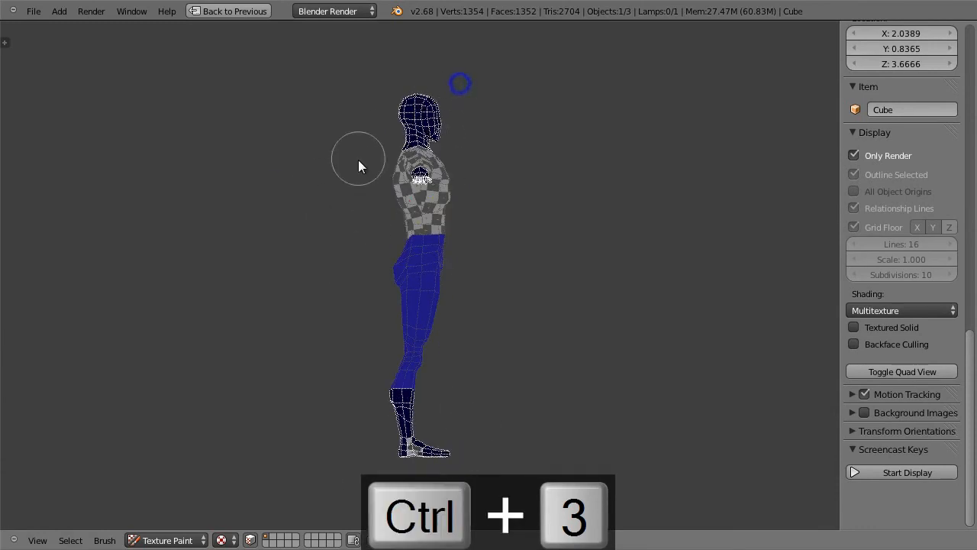
pyautogui.press('7')
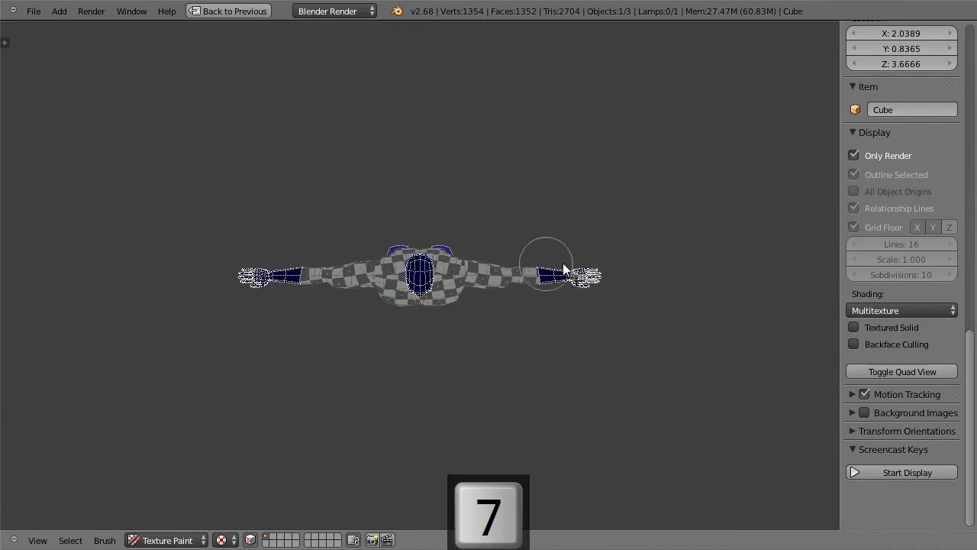
pyautogui.hotkey('ctrl', '7')
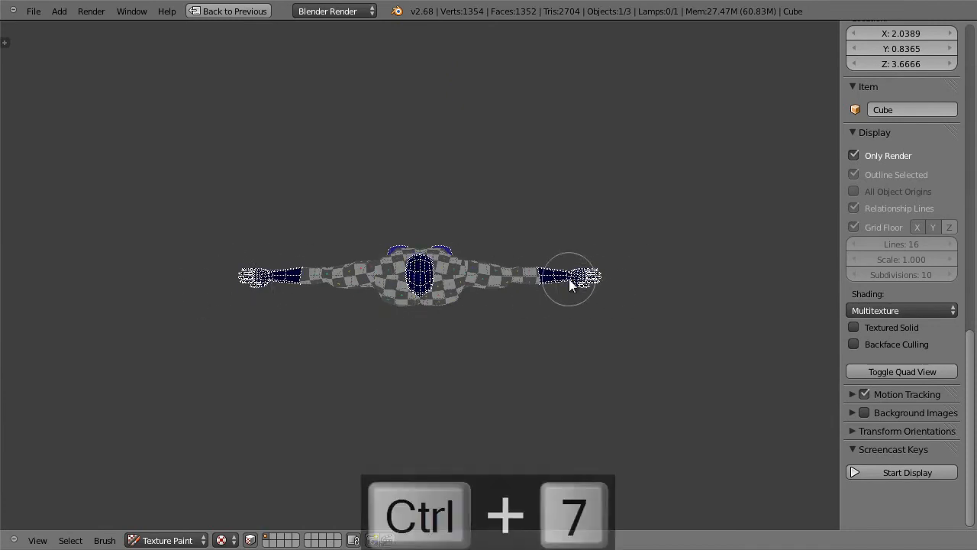
pyautogui.moveTo(412, 245)
pyautogui.mouseDown()
pyautogui.moveTo(465, 233)
pyautogui.moveTo(501, 280)
pyautogui.mouseUp()
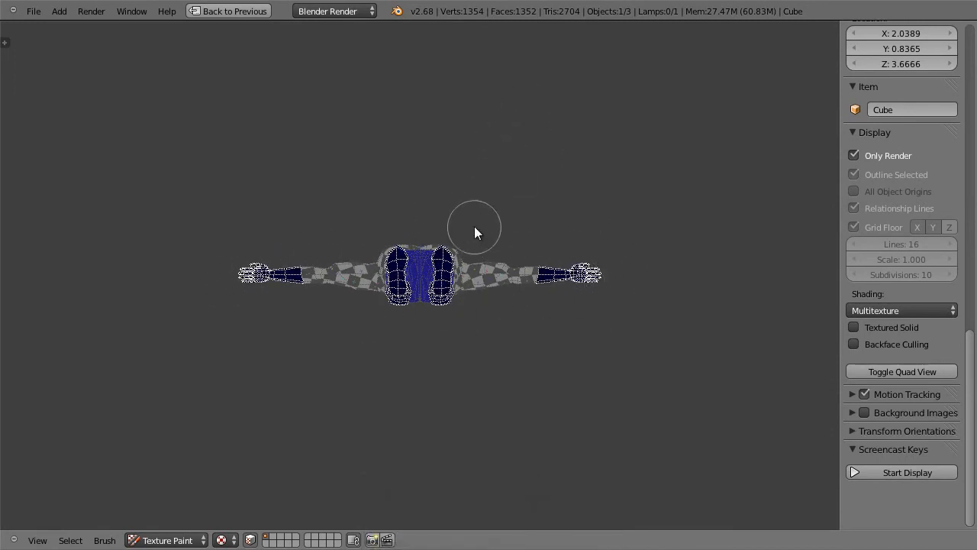
# Step: Paint over the four hand islands in dark navy directly on the maximized costume image
pyautogui.hotkey('shift', 'space')
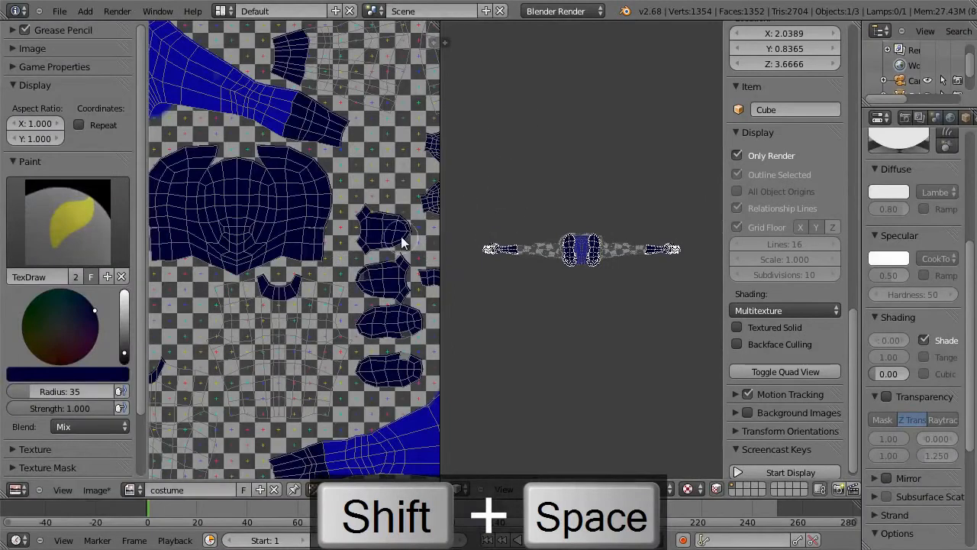
pyautogui.hotkey('shift', 'space')
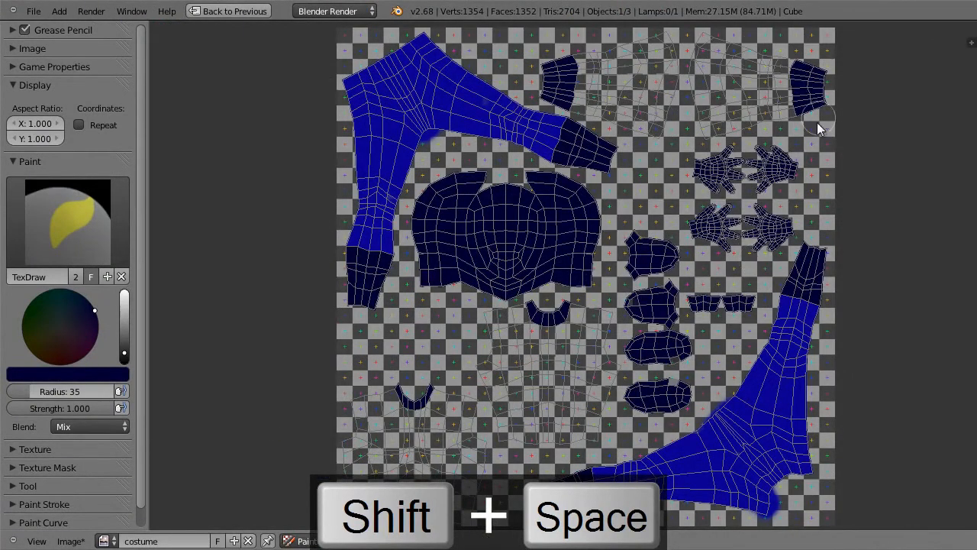
pyautogui.moveTo(732, 177)
pyautogui.mouseDown()
pyautogui.moveTo(726, 163)
pyautogui.moveTo(737, 157)
pyautogui.moveTo(711, 187)
pyautogui.moveTo(725, 231)
pyautogui.moveTo(734, 223)
pyautogui.moveTo(726, 235)
pyautogui.moveTo(792, 223)
pyautogui.moveTo(768, 157)
pyautogui.moveTo(763, 184)
pyautogui.mouseUp()
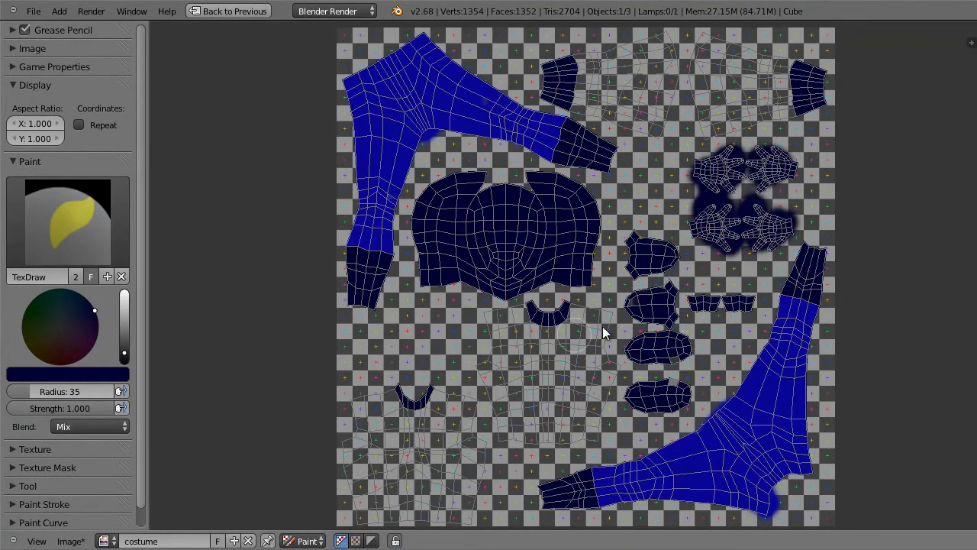
pyautogui.hotkey('shift', 'space')
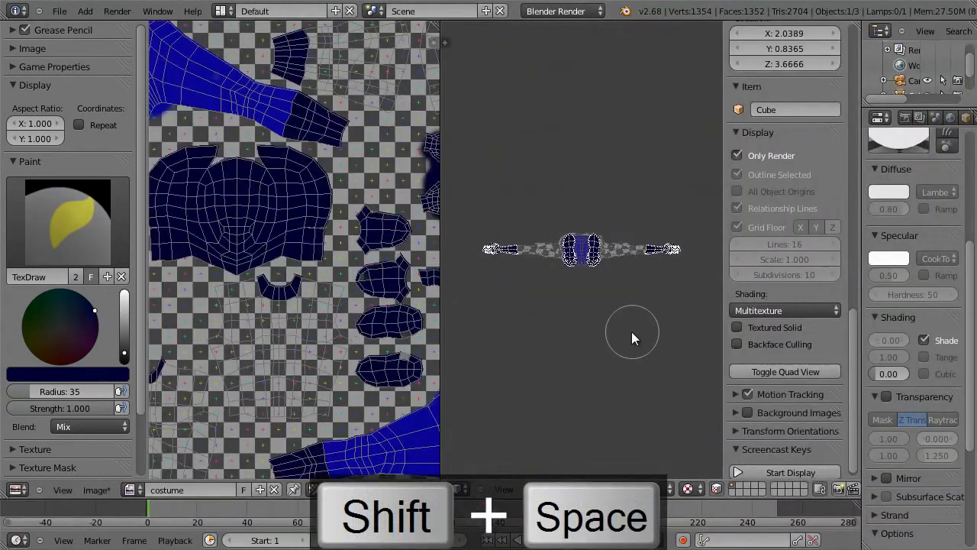
# Step: Return the character to the front view and switch to Edit Mode
pyautogui.press('KP_1')
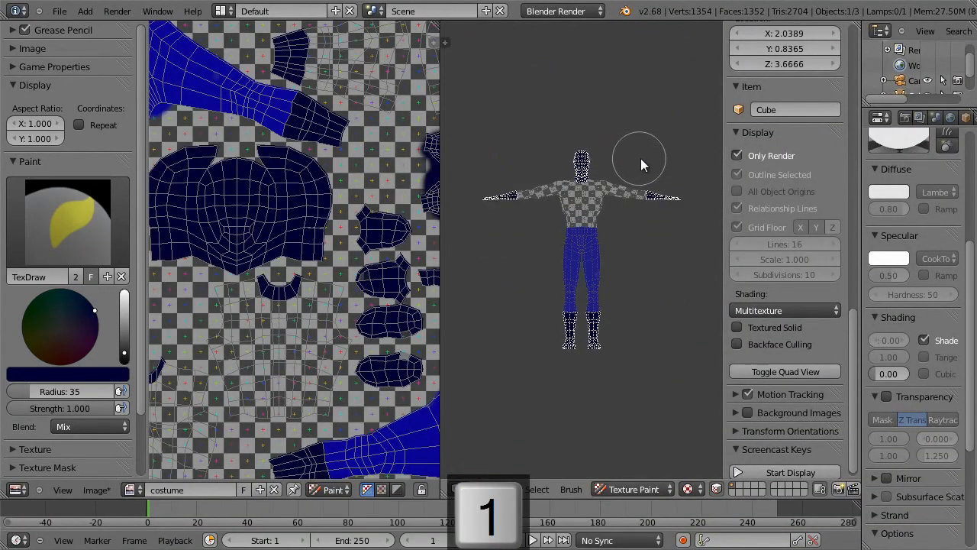
pyautogui.press('Tab')
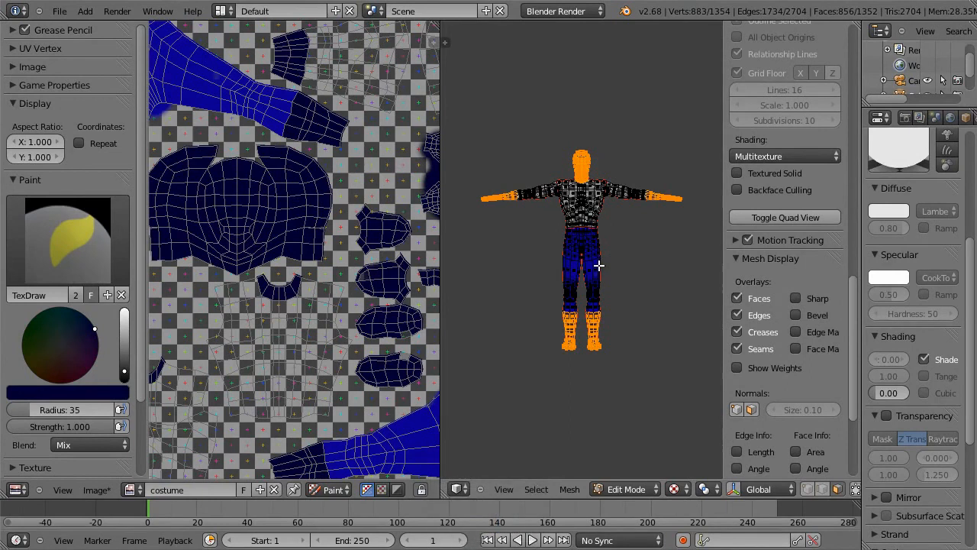
pyautogui.hotkey('shift', 'i')
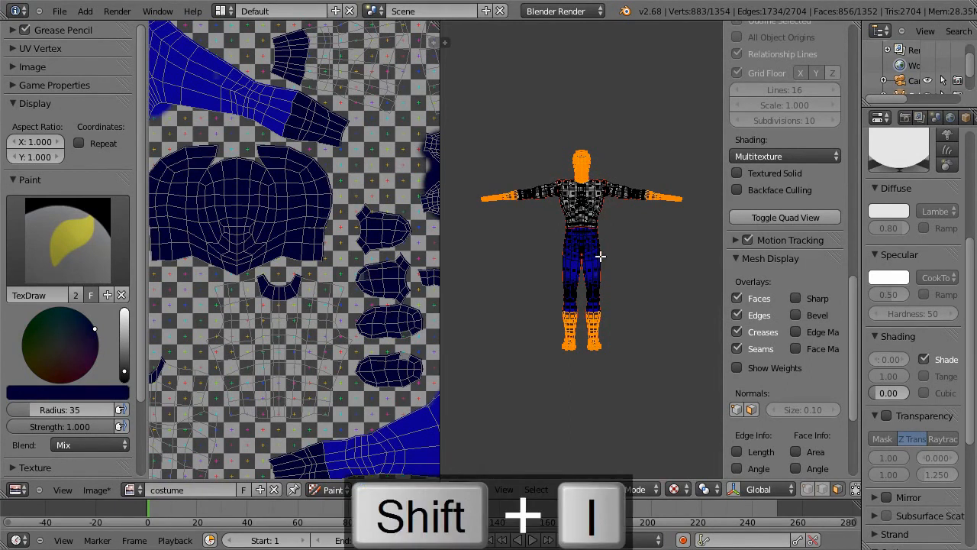
pyautogui.press('i')
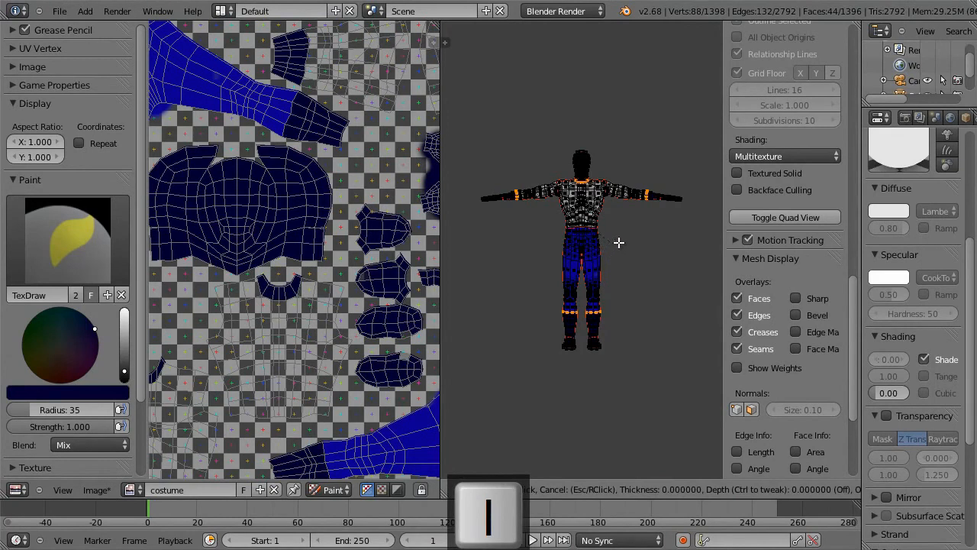
pyautogui.press('Escape')
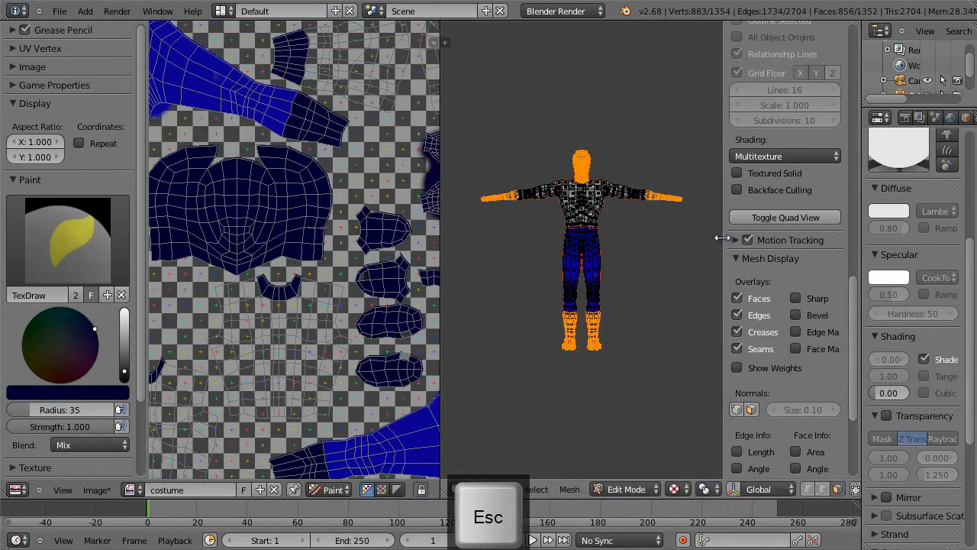
pyautogui.hotkey('ctrl', 'z')
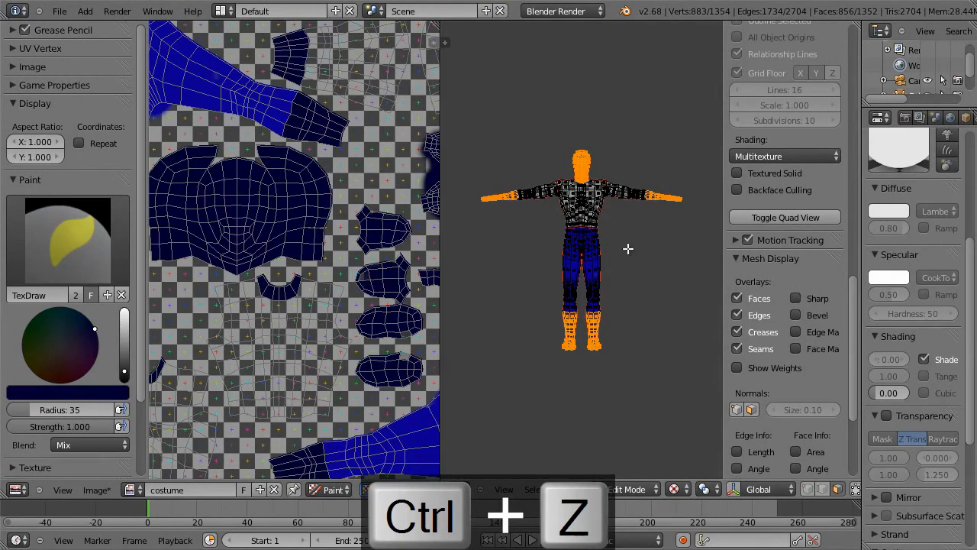
# Step: Invert the face selection and deselect all trouser faces so only the torso and sleeves stay selected
pyautogui.hotkey('ctrl', 'i')
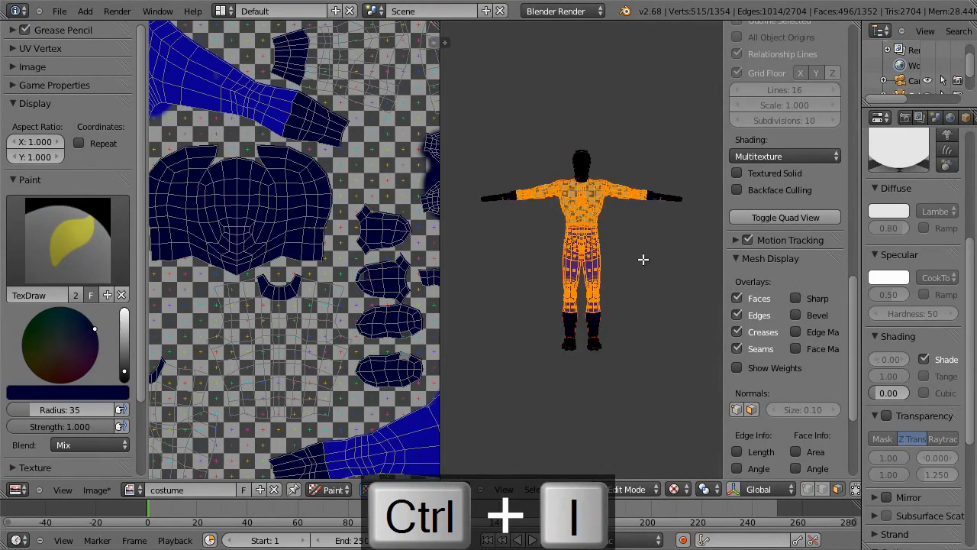
pyautogui.hotkey('shift', 'space')
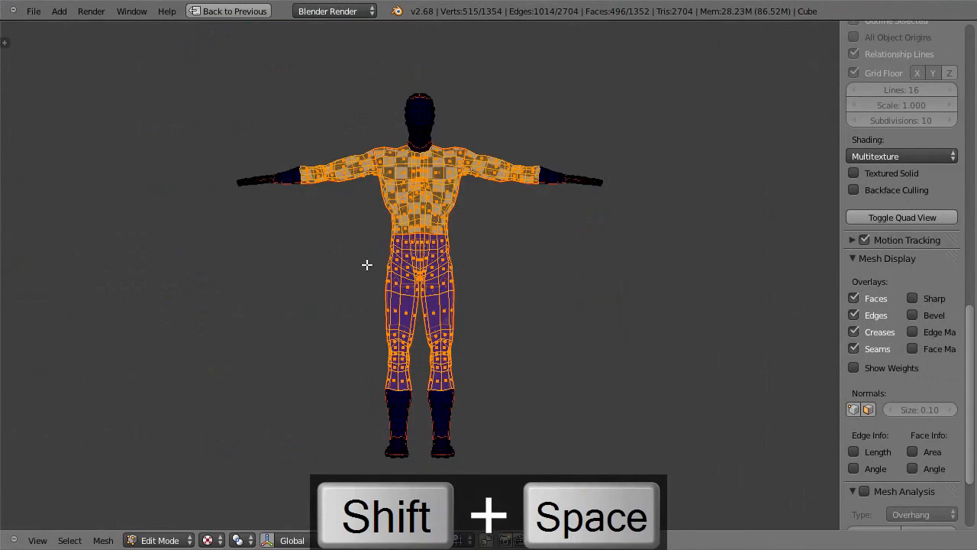
pyautogui.press('b')
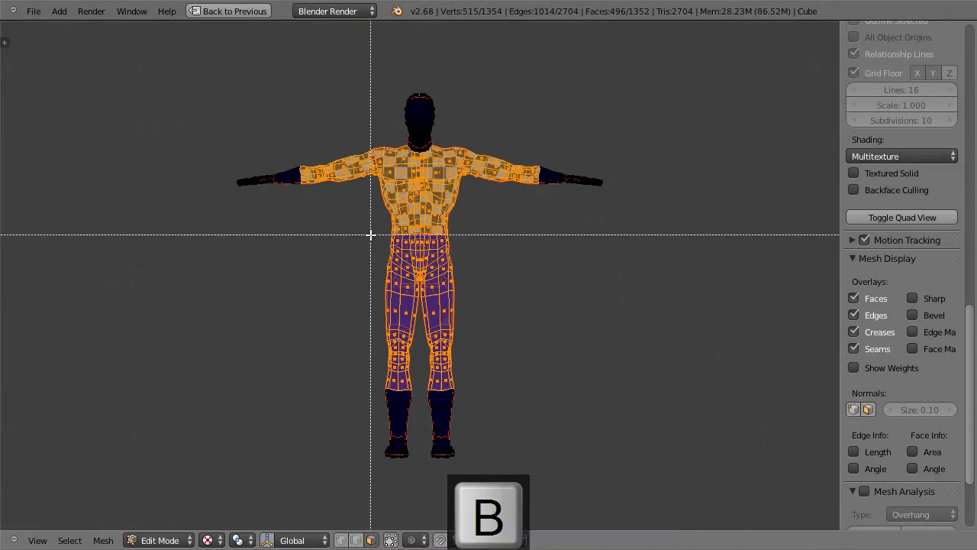
pyautogui.moveTo(367, 241); pyautogui.dragTo(499, 374)
pyautogui.moveTo(498, 374); pyautogui.dragTo(499, 375, button='middle')
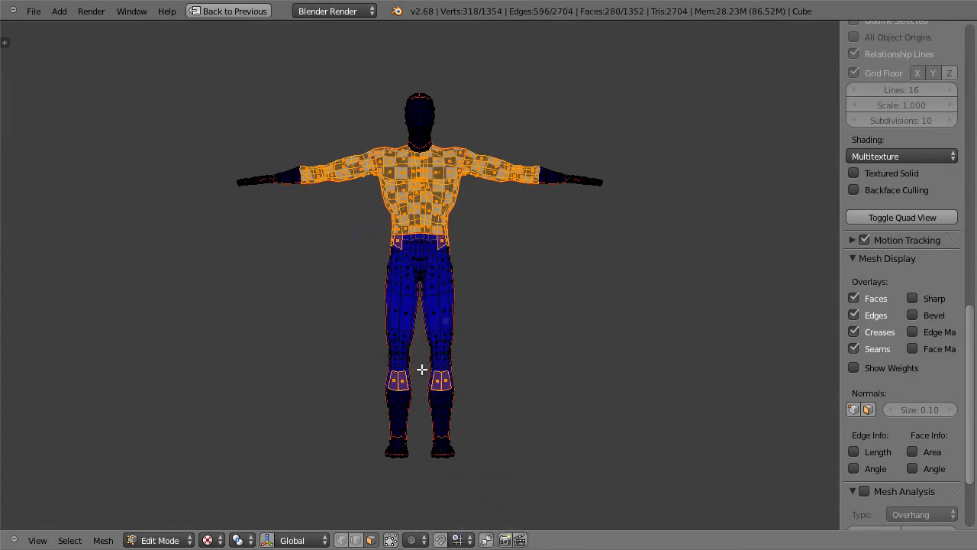
pyautogui.press('b')
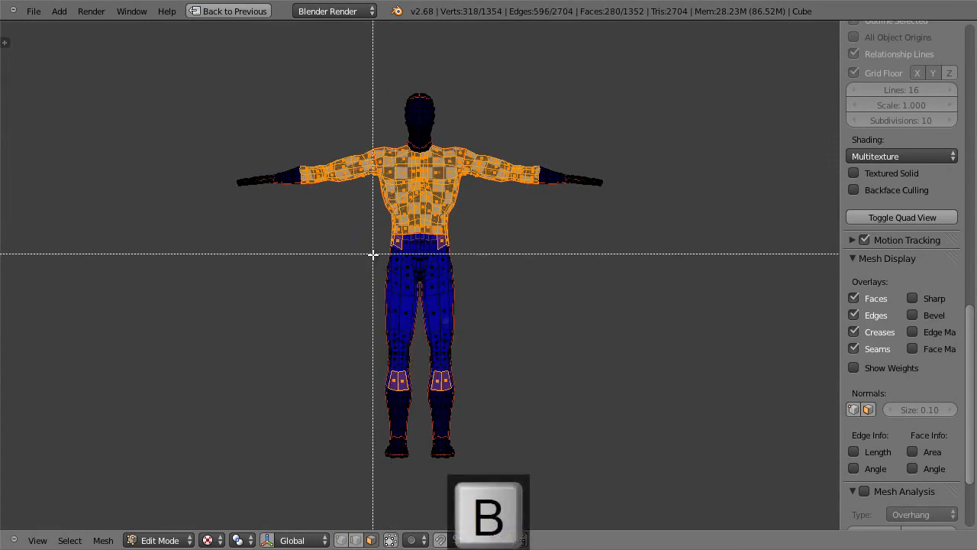
pyautogui.moveTo(370, 235); pyautogui.dragTo(469, 335)
pyautogui.moveTo(470, 335); pyautogui.dragTo(496, 383, button='middle')
pyautogui.moveTo(554, 295); pyautogui.dragTo(579, 298, button='middle')
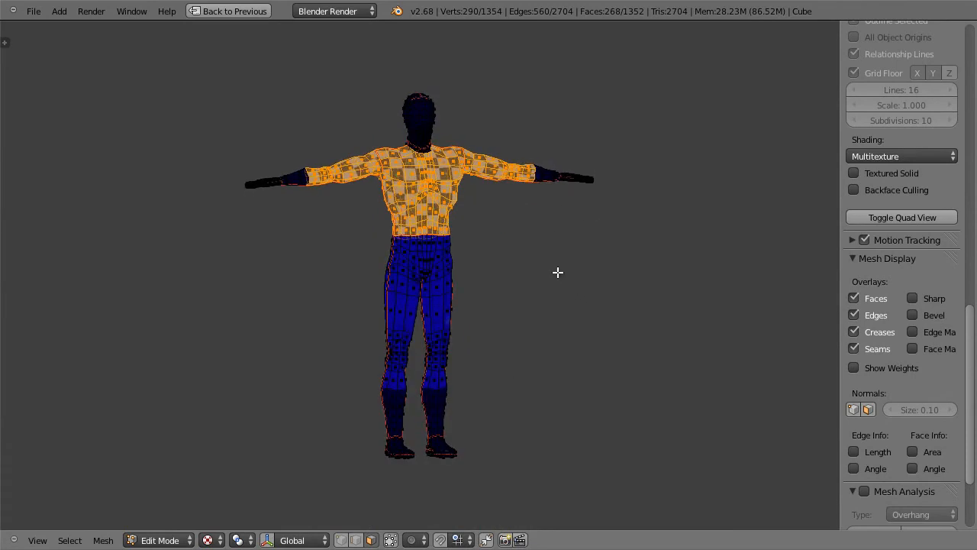
# Step: Show hero.png in the image editor and sample the magenta of the hero's shirt as the brush colour
pyautogui.hotkey('shift', 'space')
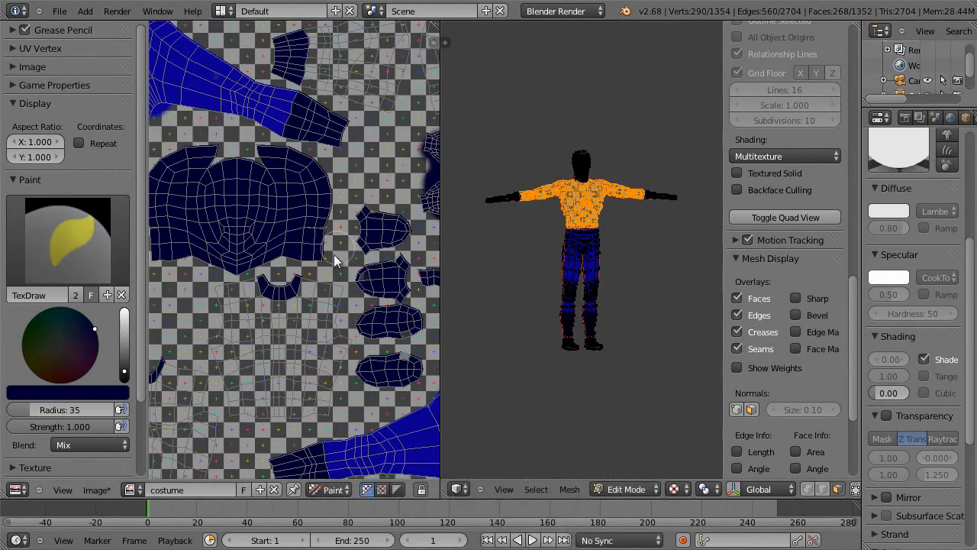
pyautogui.click(133, 488)
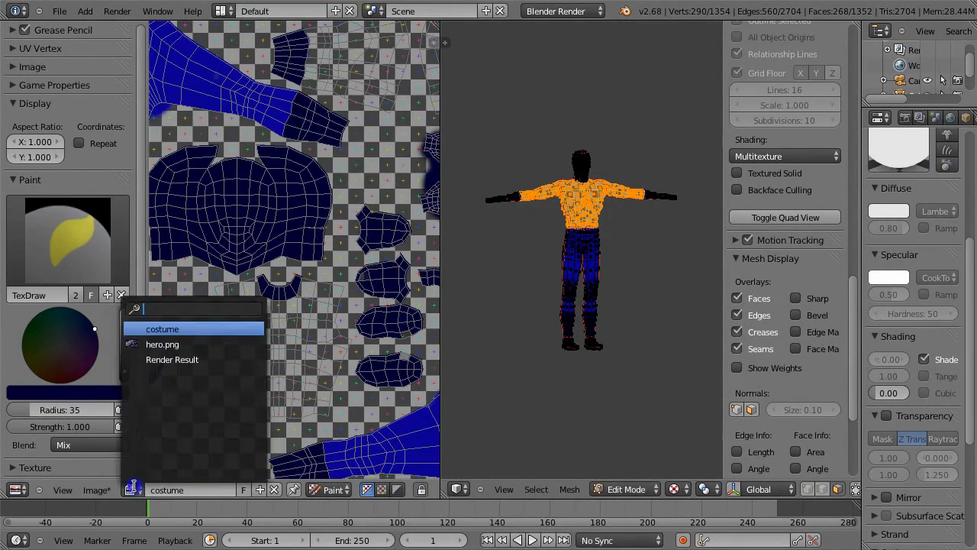
pyautogui.click(171, 344)
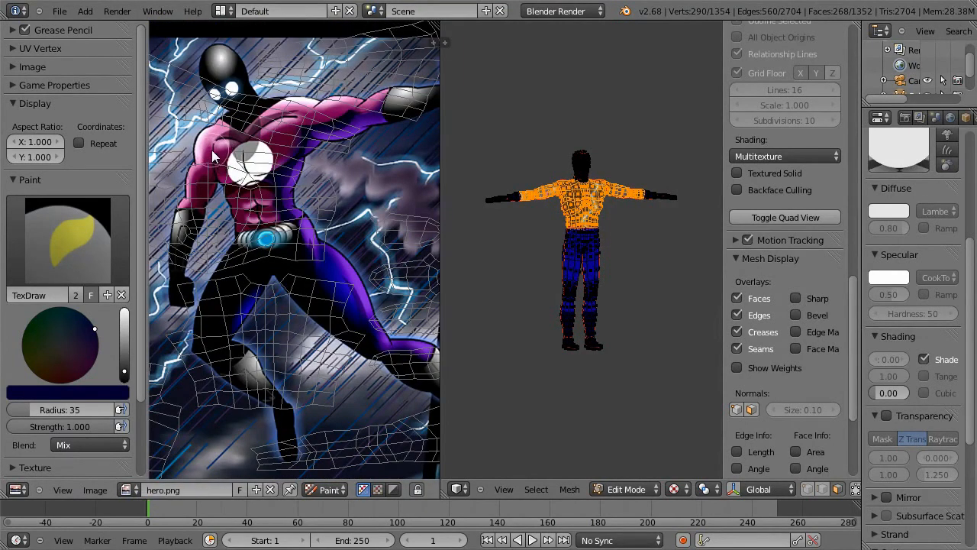
pyautogui.press('s')
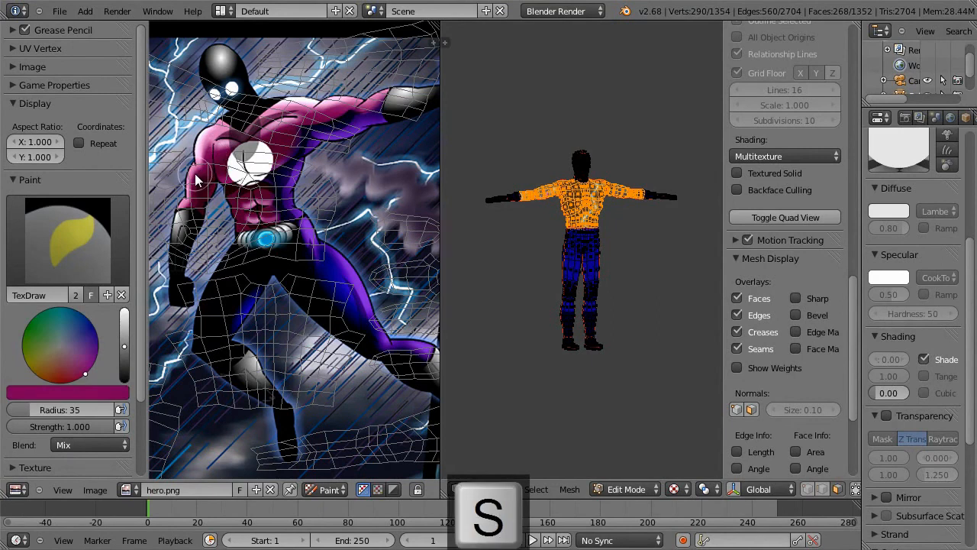
pyautogui.press('s')
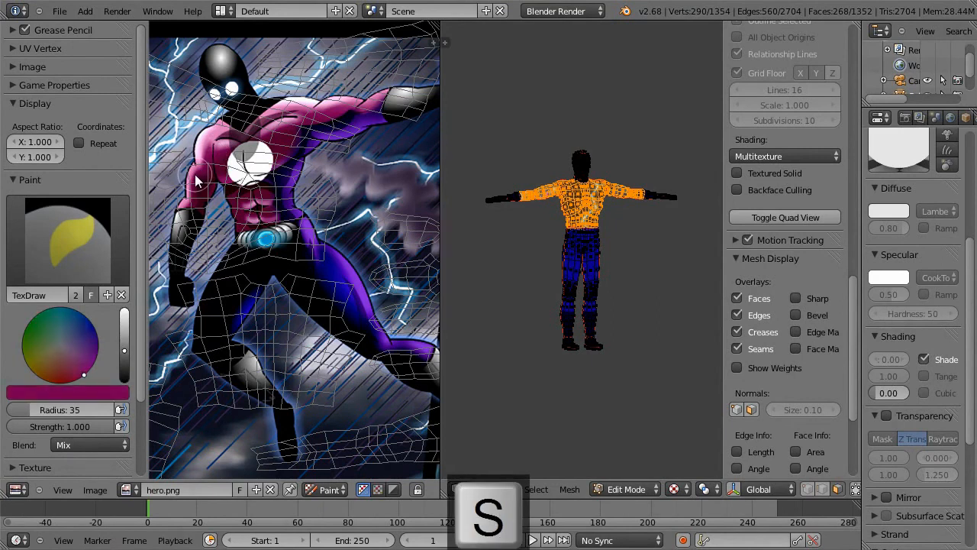
pyautogui.press('s')
pyautogui.press('s')
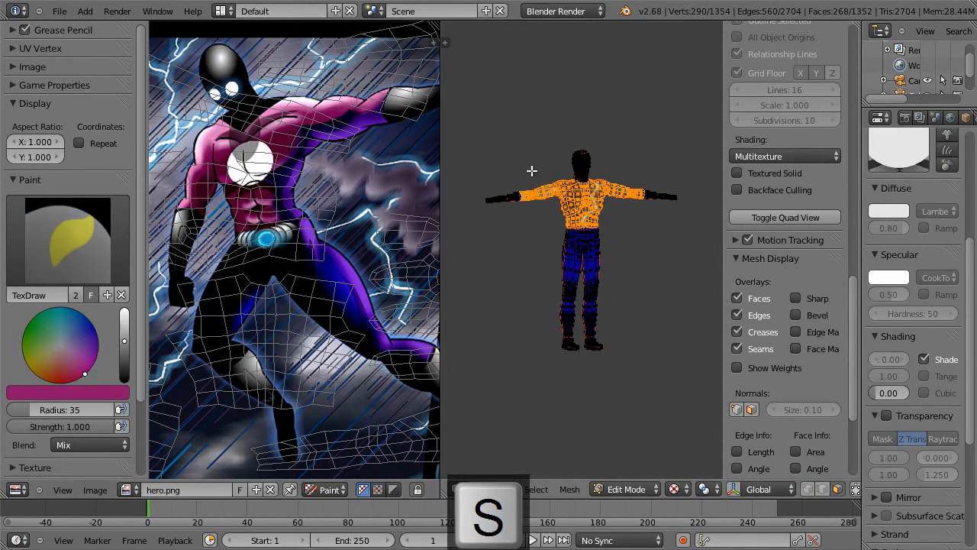
# Step: Try to paint the character's upper arm magenta in Texture Paint, and undo the stroke on hero.png
pyautogui.hotkey('shift', 'space')
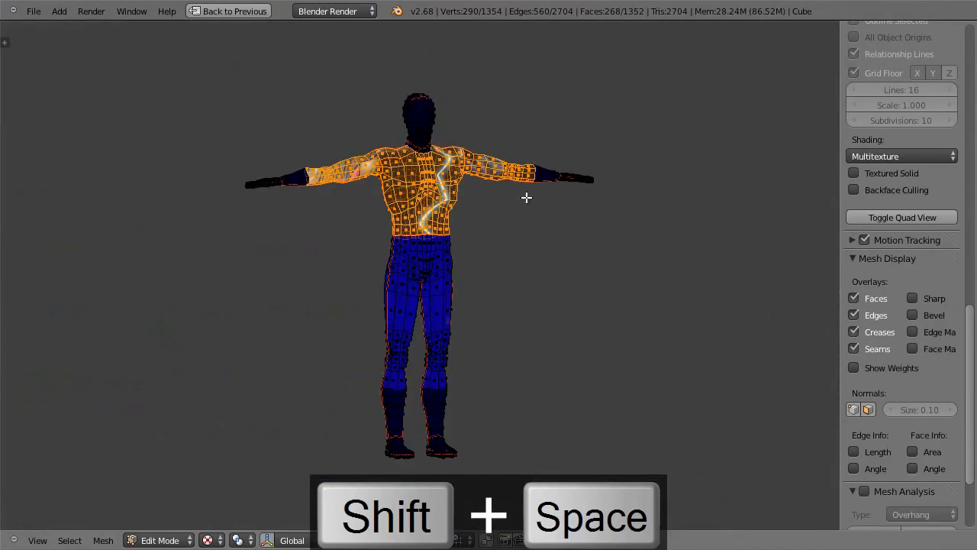
pyautogui.press('Tab')
pyautogui.moveTo(349, 168); pyautogui.dragTo(360, 169)
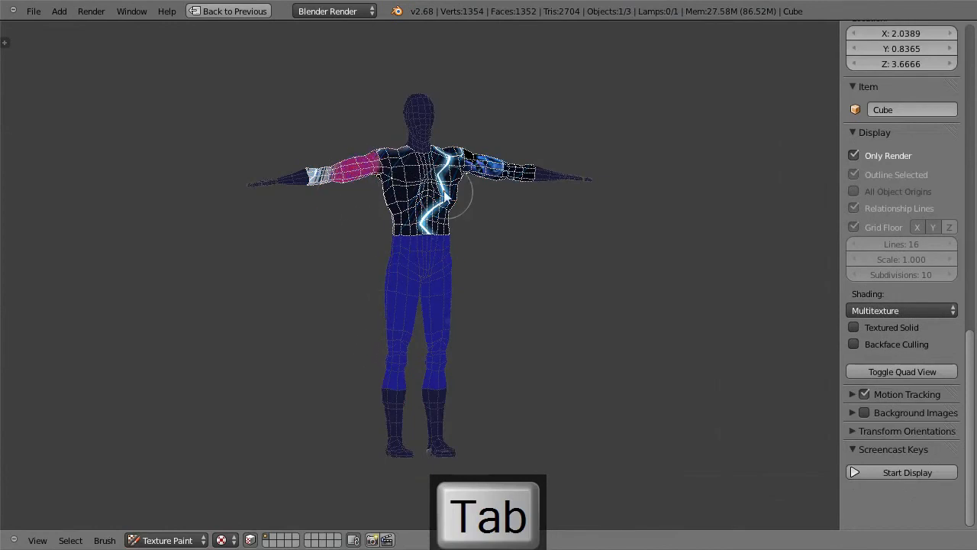
pyautogui.press('Tab')
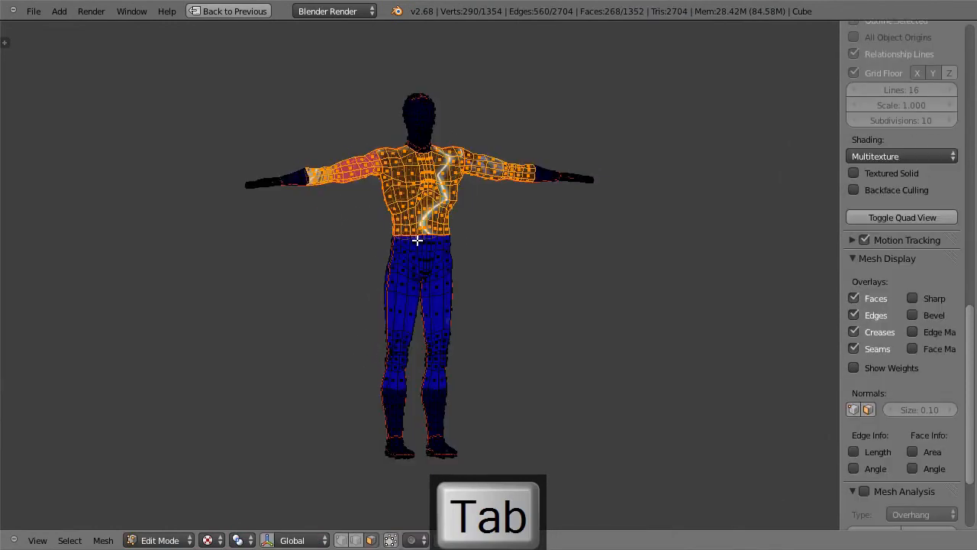
pyautogui.hotkey('shift', 'space')
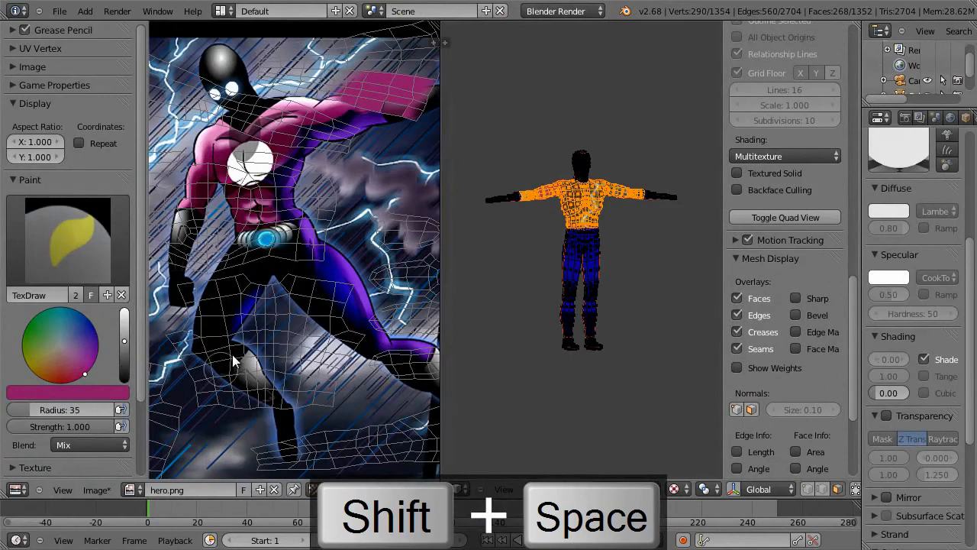
pyautogui.hotkey('ctrl', 'z')
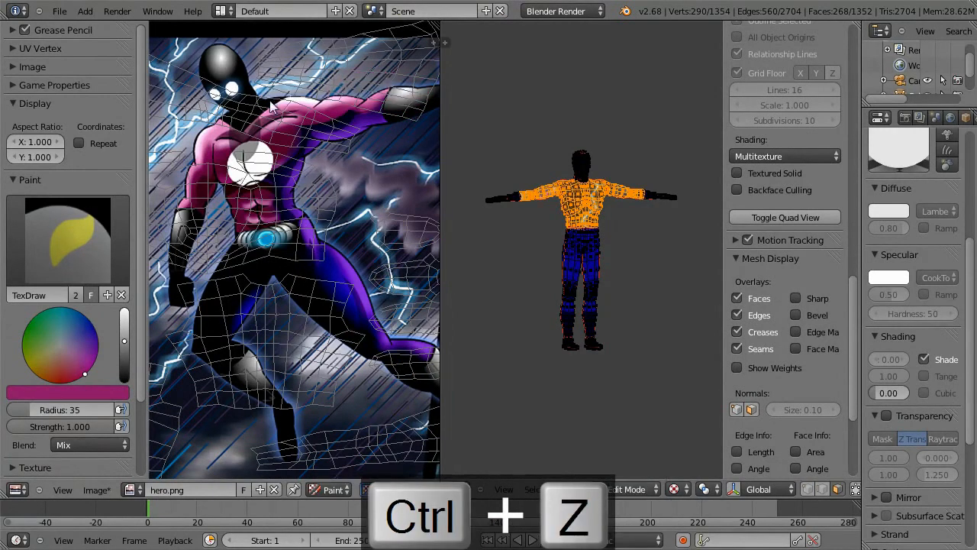
# Step: Show the costume image in the image editor again and return the character to Texture Paint
pyautogui.click(131, 489)
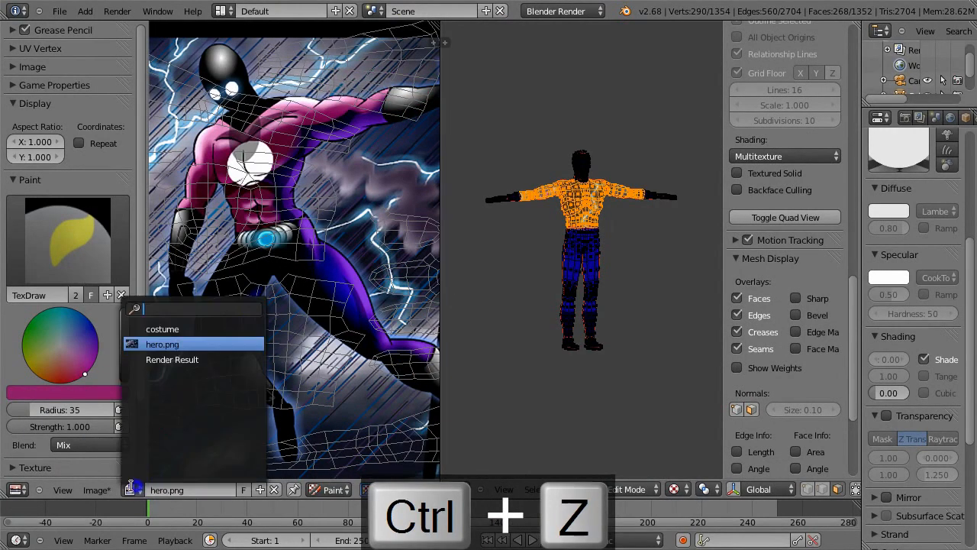
pyautogui.click(180, 329)
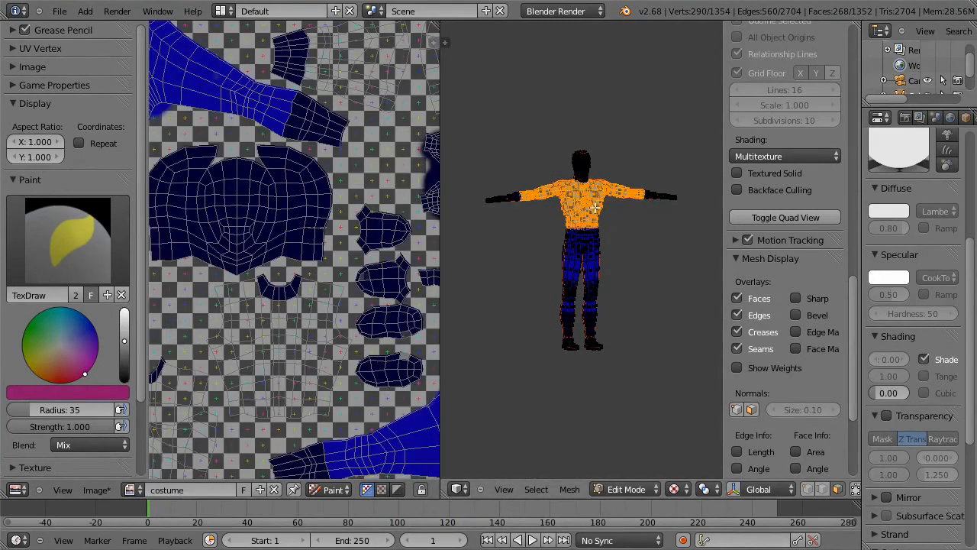
pyautogui.press('Tab')
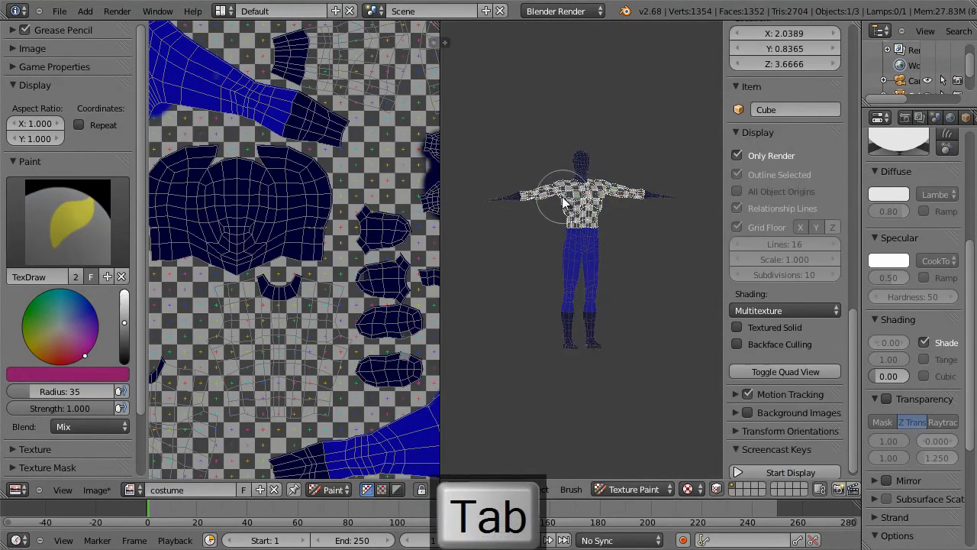
# Step: Paint the masked torso and sleeves solid magenta from the front, back, underside and shoulders in Texture Paint
pyautogui.moveTo(604, 170)
pyautogui.mouseDown()
pyautogui.moveTo(648, 190)
pyautogui.moveTo(578, 211)
pyautogui.moveTo(558, 201)
pyautogui.mouseUp()
pyautogui.moveTo(558, 201); pyautogui.dragTo(723, 212, button='middle')
pyautogui.moveTo(569, 192)
pyautogui.mouseDown()
pyautogui.moveTo(566, 218)
pyautogui.moveTo(601, 224)
pyautogui.moveTo(566, 207)
pyautogui.mouseUp()
pyautogui.moveTo(567, 207); pyautogui.dragTo(676, 217, button='middle')
pyautogui.moveTo(588, 177)
pyautogui.mouseDown()
pyautogui.moveTo(575, 211)
pyautogui.moveTo(501, 201)
pyautogui.moveTo(626, 207)
pyautogui.moveTo(573, 256)
pyautogui.mouseUp()
pyautogui.moveTo(572, 255); pyautogui.dragTo(517, 175, button='middle')
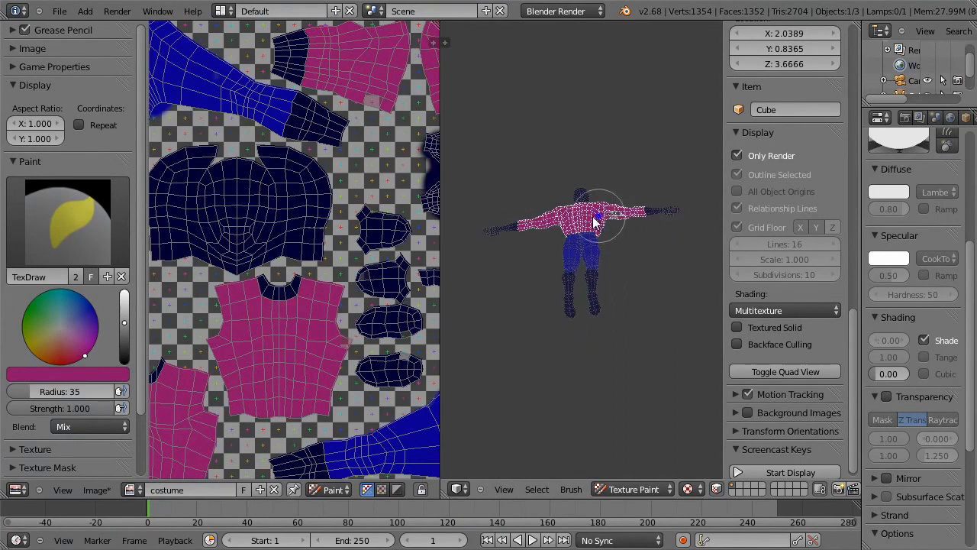
pyautogui.moveTo(628, 218); pyautogui.dragTo(544, 292, button='middle')
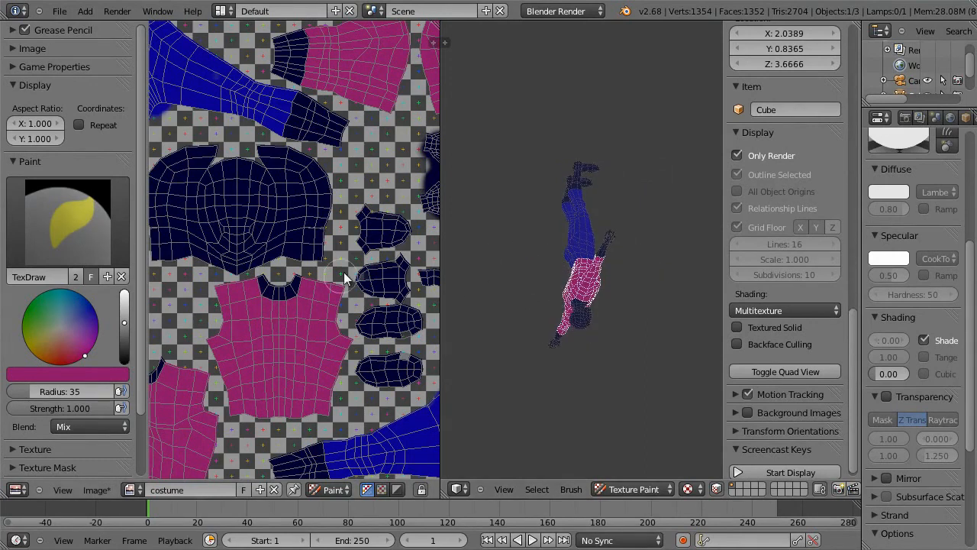
pyautogui.keyDown('ctrl'); pyautogui.moveTo(338, 306); pyautogui.dragTo(340, 374, button='middle'); pyautogui.keyUp('ctrl')
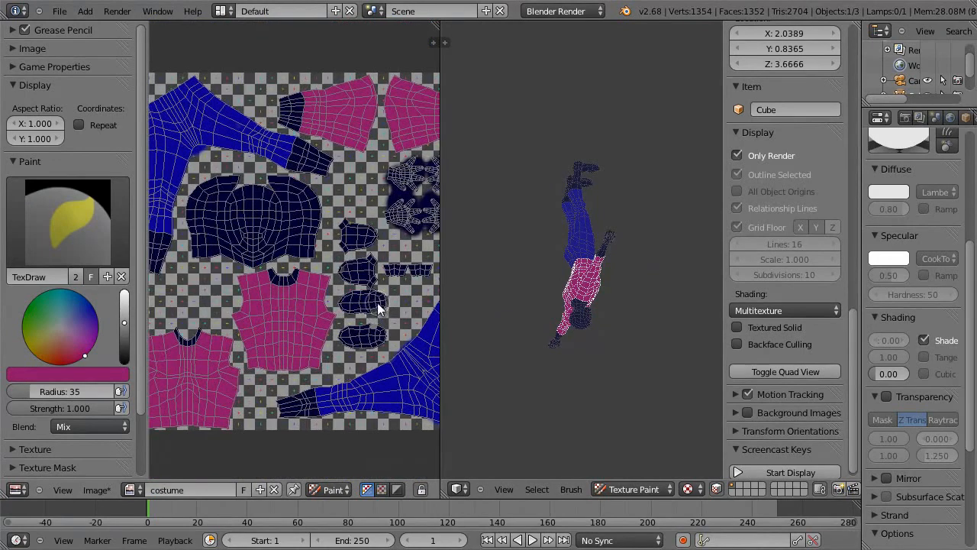
# Step: Turn off face selection masking on the character in Texture Paint
pyautogui.moveTo(582, 279); pyautogui.dragTo(581, 163, button='middle')
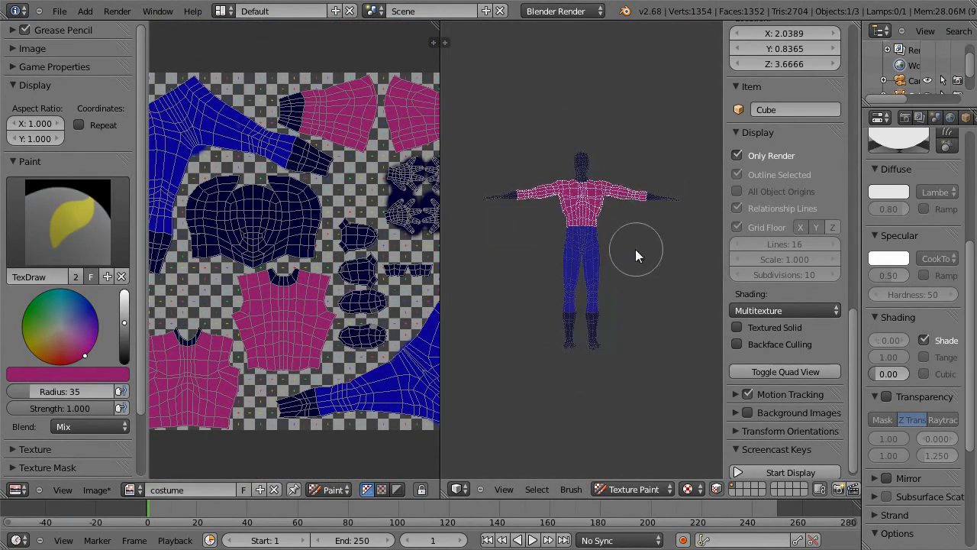
pyautogui.scroll(4, 671, 198)
pyautogui.scroll(-2, 673, 206)
pyautogui.scroll(1, 664, 211)
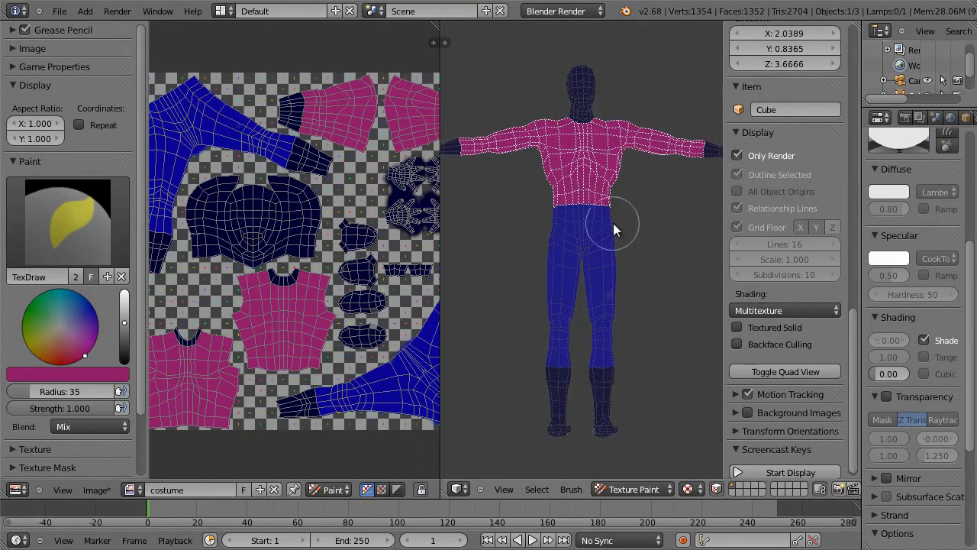
pyautogui.click(715, 488)
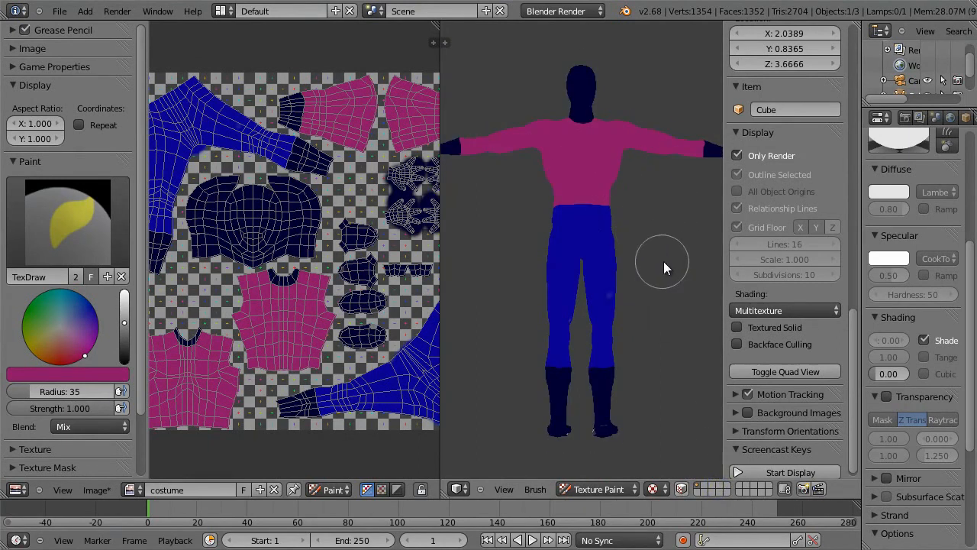
# Step: Sample the blue of the trousers and paint over the missed spots on the legs
pyautogui.moveTo(663, 251); pyautogui.dragTo(630, 251, button='middle')
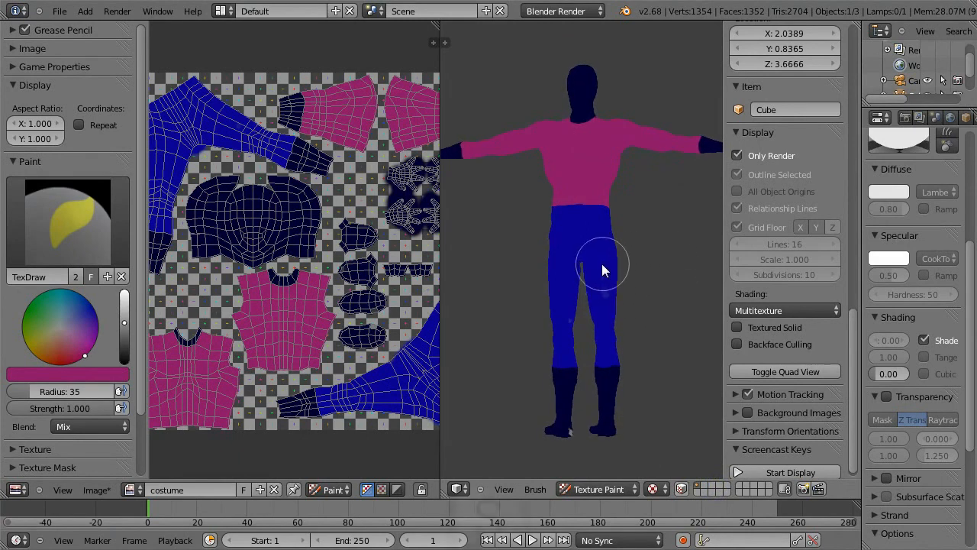
pyautogui.press('s')
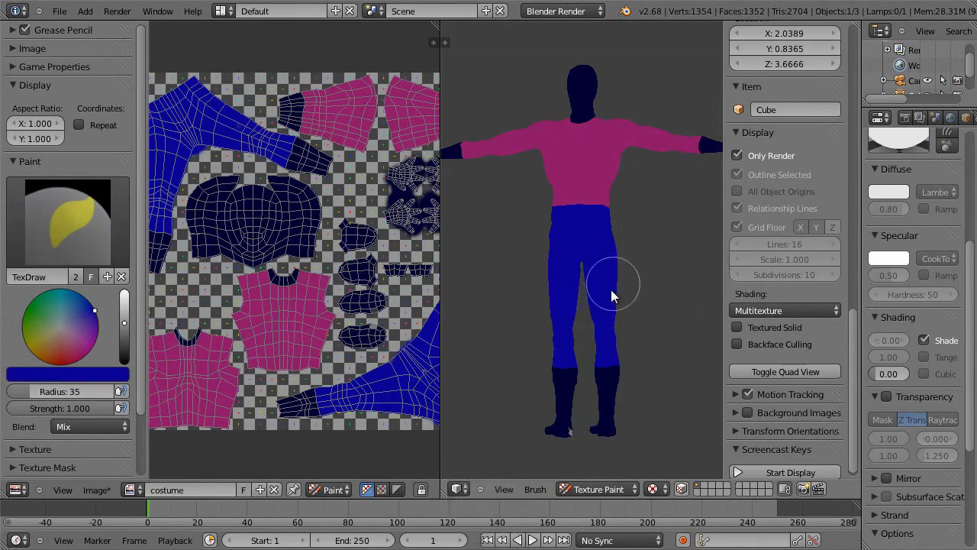
pyautogui.moveTo(636, 279); pyautogui.dragTo(578, 283, button='middle')
# Step: Sample the dark navy of the boots, shrink the brush radius to 17, and paint over the missed spots on both feet
pyautogui.press('s')
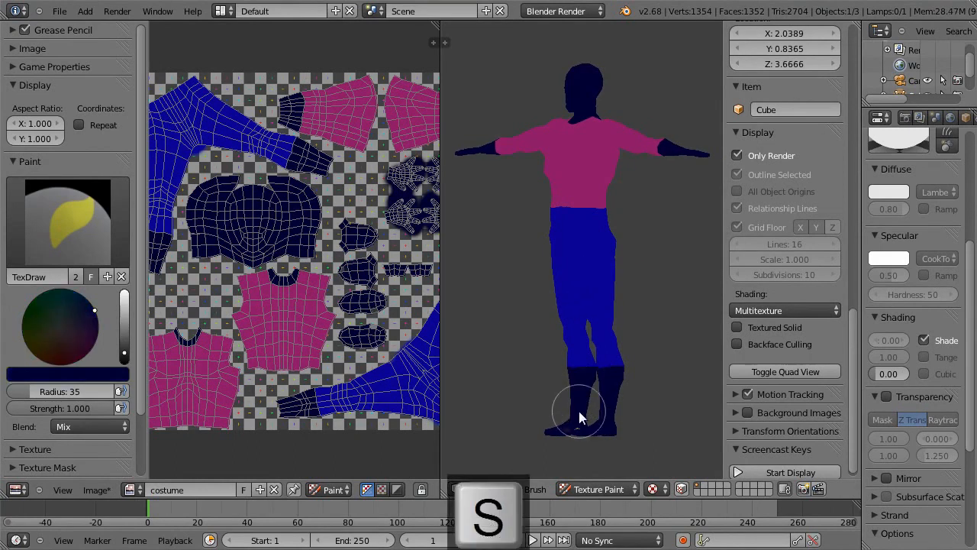
pyautogui.moveTo(617, 437)
pyautogui.mouseDown(button='middle')
pyautogui.moveTo(678, 395)
pyautogui.moveTo(633, 439)
pyautogui.mouseUp(button='middle')
pyautogui.press('f')
pyautogui.click(574, 414)
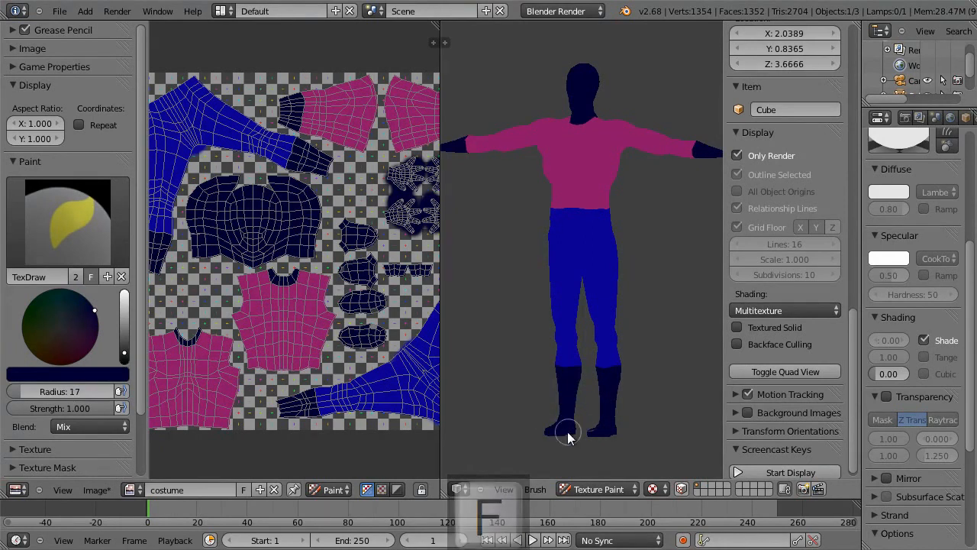
pyautogui.moveTo(588, 419)
pyautogui.mouseDown(button='middle')
pyautogui.moveTo(678, 277)
pyautogui.moveTo(786, 336)
pyautogui.moveTo(564, 428)
pyautogui.moveTo(641, 410)
pyautogui.moveTo(588, 406)
pyautogui.moveTo(618, 320)
pyautogui.moveTo(490, 332)
pyautogui.moveTo(355, 305)
pyautogui.moveTo(359, 328)
pyautogui.moveTo(641, 332)
pyautogui.moveTo(657, 317)
pyautogui.moveTo(638, 313)
pyautogui.moveTo(648, 319)
pyautogui.moveTo(650, 299)
pyautogui.mouseUp(button='middle')
pyautogui.click(576, 412)
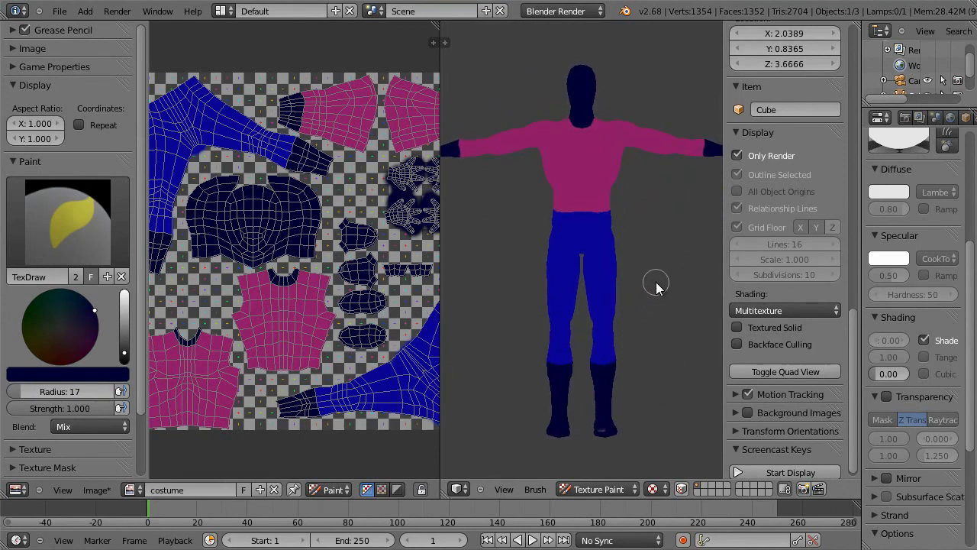
pyautogui.moveTo(633, 393); pyautogui.dragTo(637, 419, button='middle')
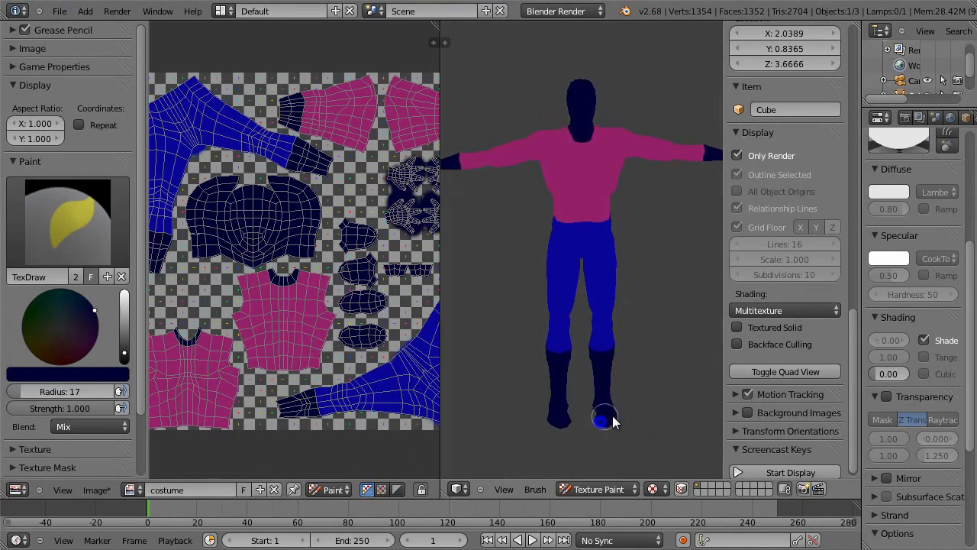
pyautogui.moveTo(593, 424)
pyautogui.mouseDown()
pyautogui.moveTo(592, 408)
pyautogui.moveTo(609, 411)
pyautogui.mouseUp()
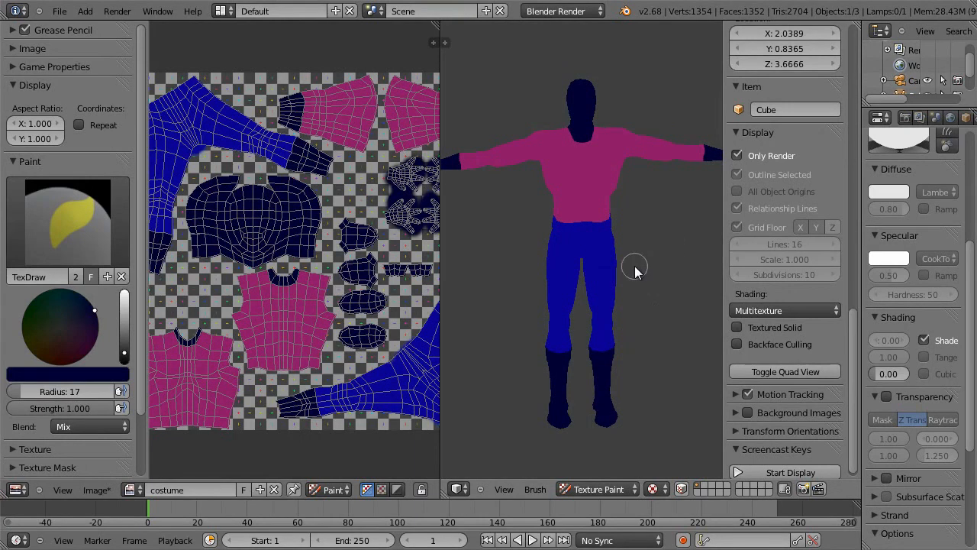
# Step: Turn off the material's Shadeless option and view the painted character with lighting
pyautogui.press('KP_1')
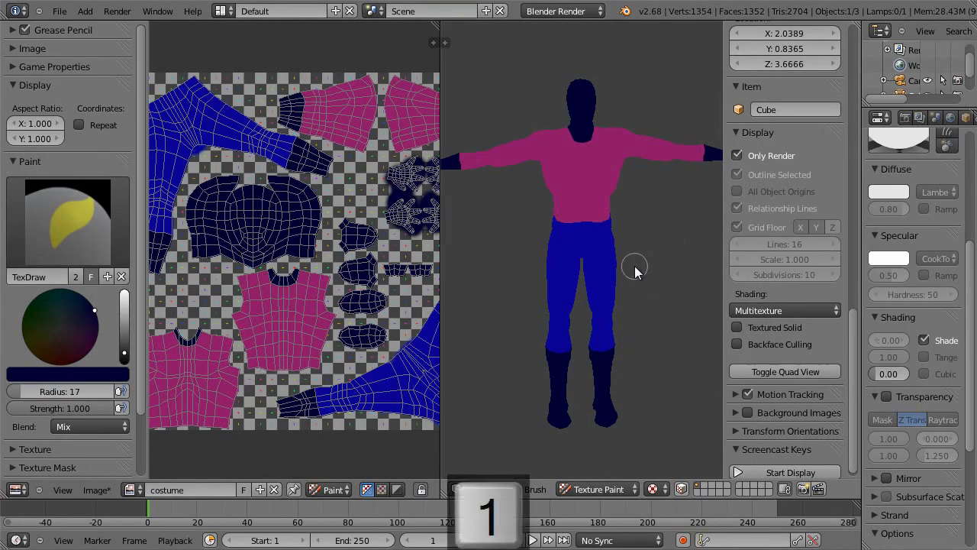
pyautogui.click(924, 340)
pyautogui.moveTo(651, 232)
pyautogui.mouseDown(button='middle')
pyautogui.moveTo(649, 255)
pyautogui.moveTo(542, 257)
pyautogui.moveTo(676, 252)
pyautogui.moveTo(597, 278)
pyautogui.moveTo(545, 273)
pyautogui.moveTo(562, 280)
pyautogui.moveTo(603, 258)
pyautogui.mouseUp(button='middle')
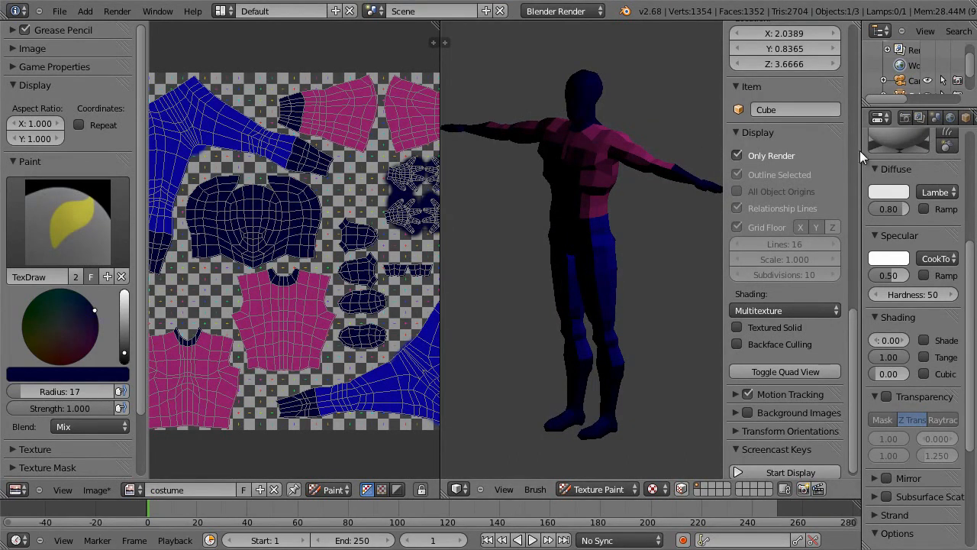
# Step: Make room for the object settings and add a Subdivision Surface modifier to the character with 2 view subdivisions
pyautogui.scroll(10, 859, 150)
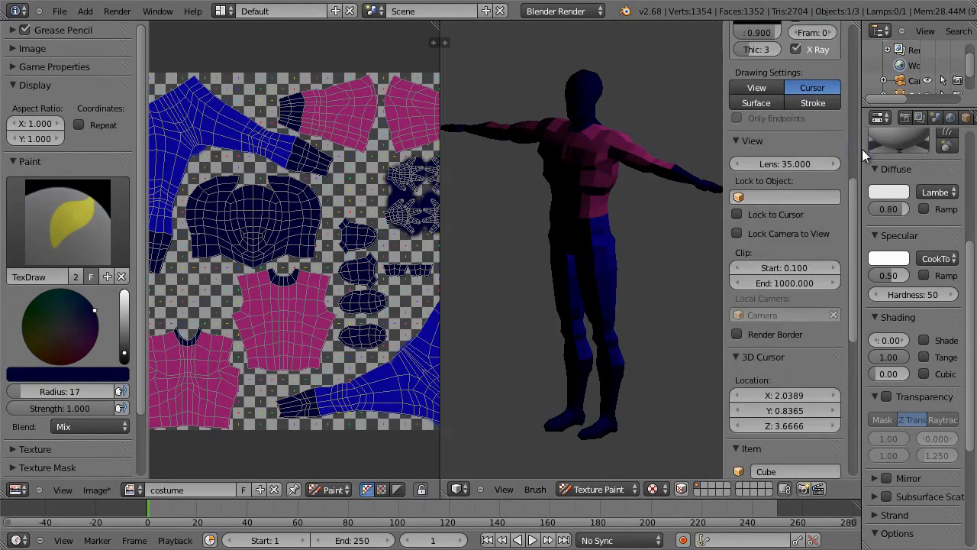
pyautogui.scroll(10, 859, 149)
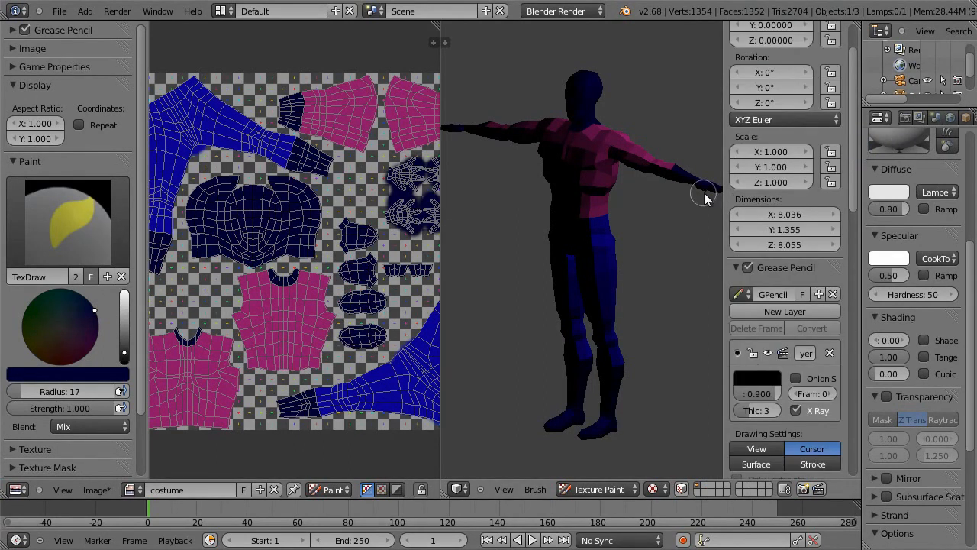
pyautogui.press('n')
pyautogui.moveTo(861, 162); pyautogui.dragTo(791, 167)
pyautogui.click(926, 117)
pyautogui.click(880, 171)
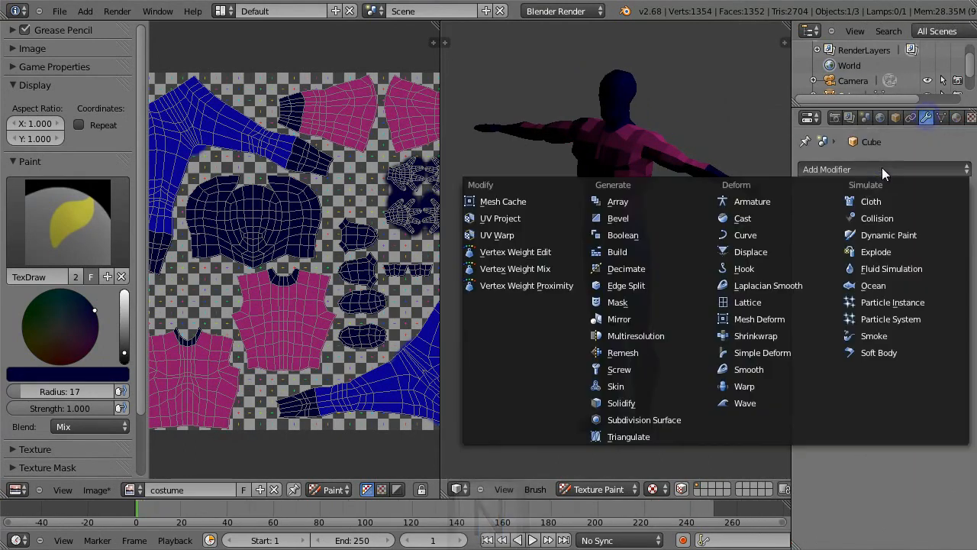
pyautogui.click(655, 417)
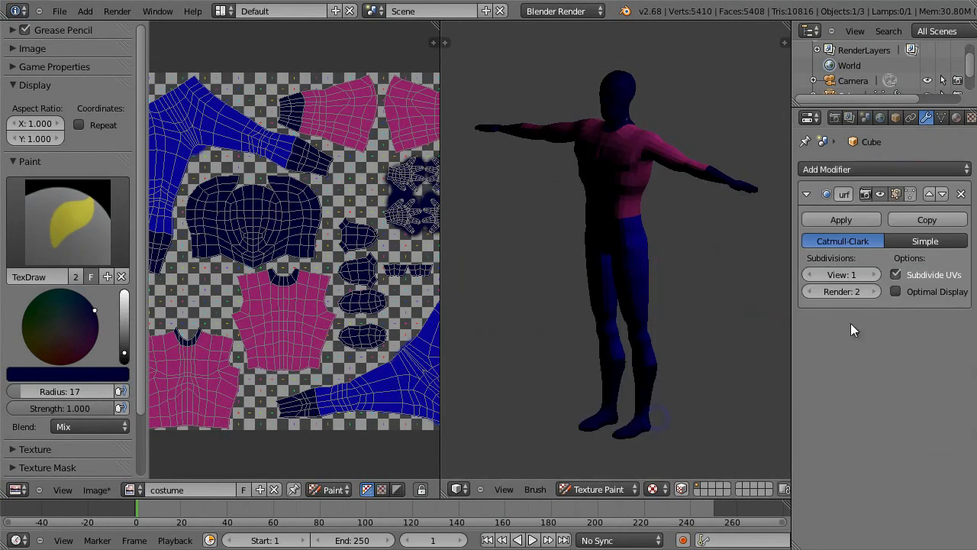
pyautogui.click(872, 274)
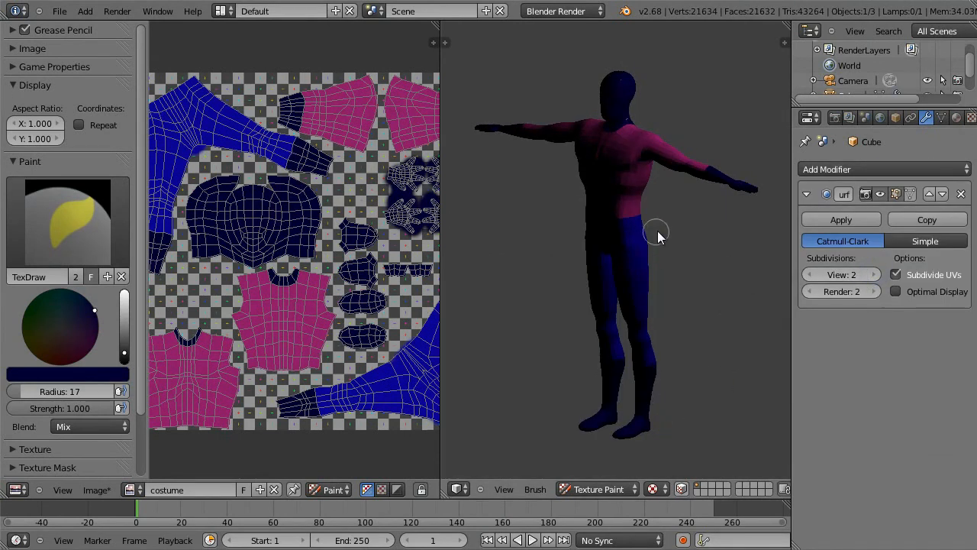
# Step: Put the character in Edit Mode and turn off the Subdivision Surface modifier's display in that mode
pyautogui.press('Tab')
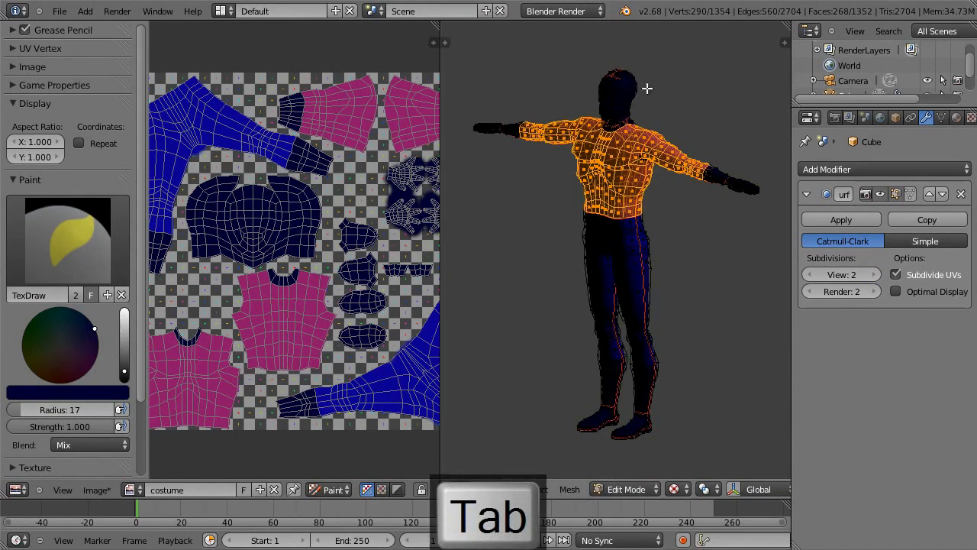
pyautogui.press('3')
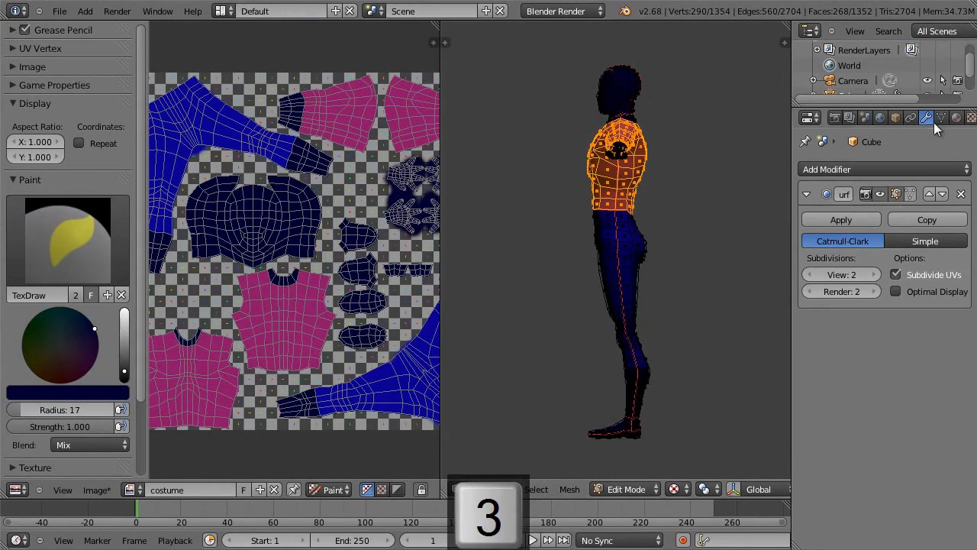
pyautogui.click(957, 117)
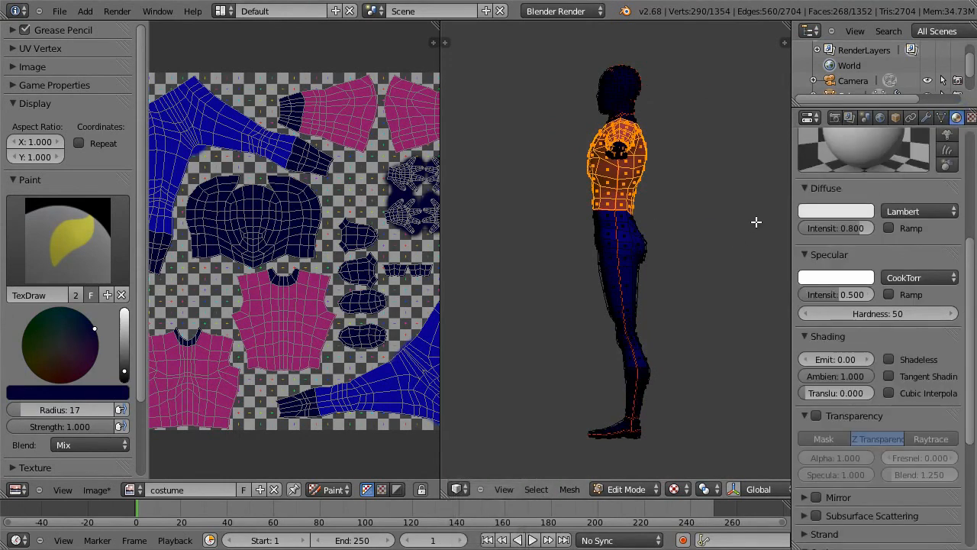
pyautogui.click(926, 117)
pyautogui.click(908, 194)
pyautogui.click(897, 195)
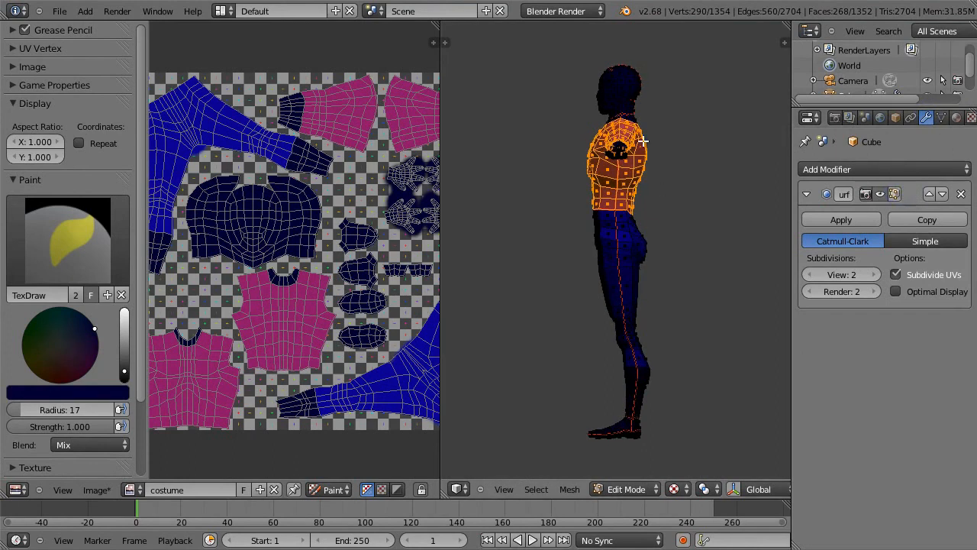
# Step: Make the character's material Shadeless again
pyautogui.click(956, 117)
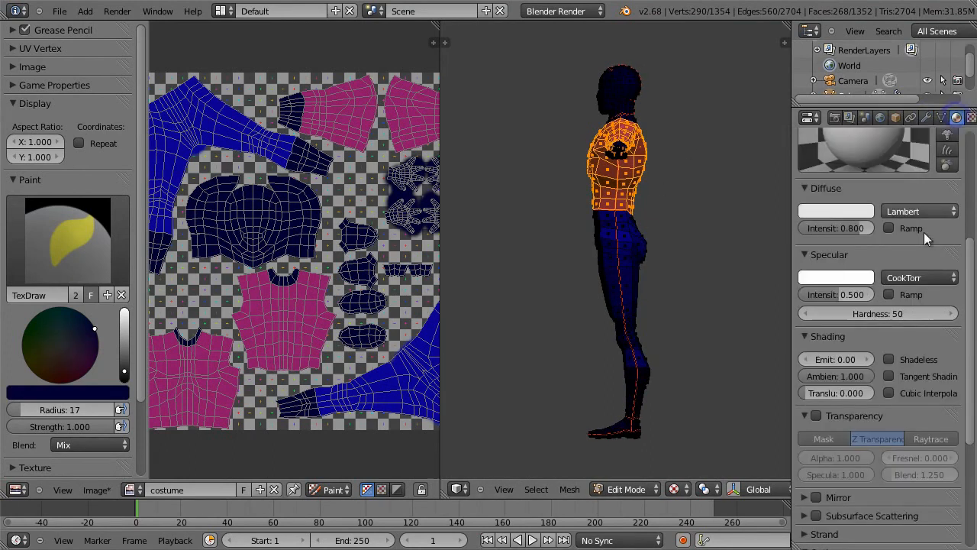
pyautogui.scroll(5, 968, 259)
pyautogui.scroll(-4, 908, 365)
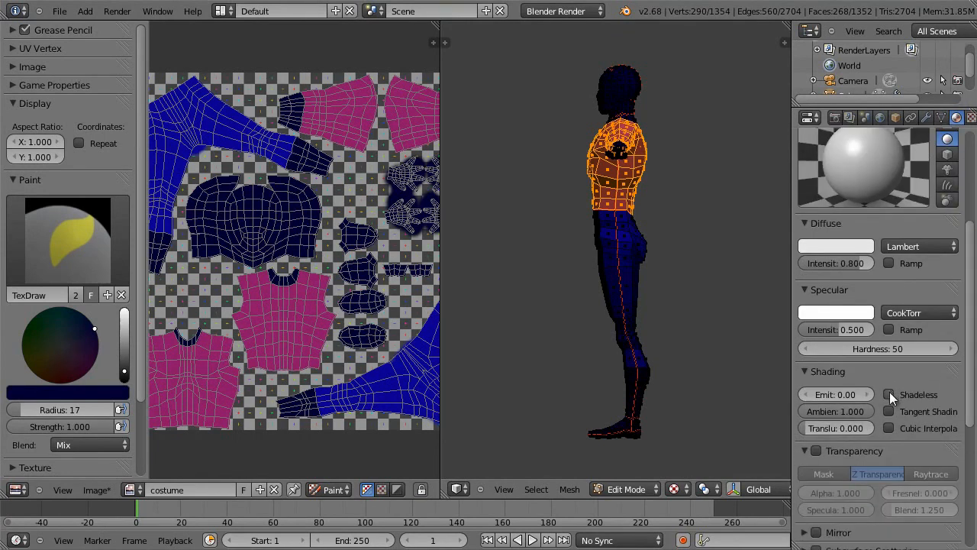
pyautogui.click(889, 394)
# Step: Return to Texture Paint, focus on the head, and paint over the missed specks on the mask and neck in dark navy
pyautogui.hotkey('shift', 'b')
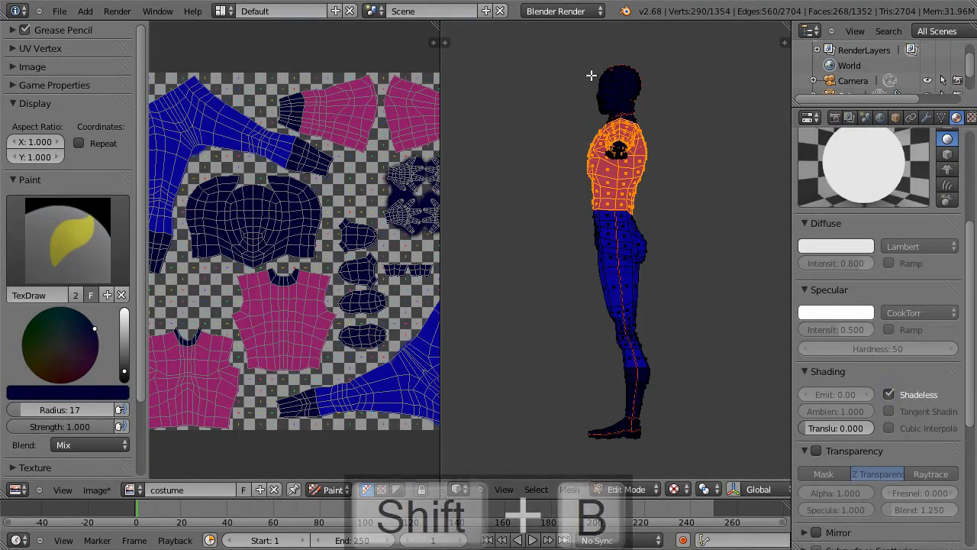
pyautogui.moveTo(572, 40); pyautogui.dragTo(680, 162)
pyautogui.moveTo(708, 250); pyautogui.dragTo(851, 266, button='middle')
pyautogui.press('Tab')
pyautogui.moveTo(719, 242); pyautogui.dragTo(662, 308, button='middle')
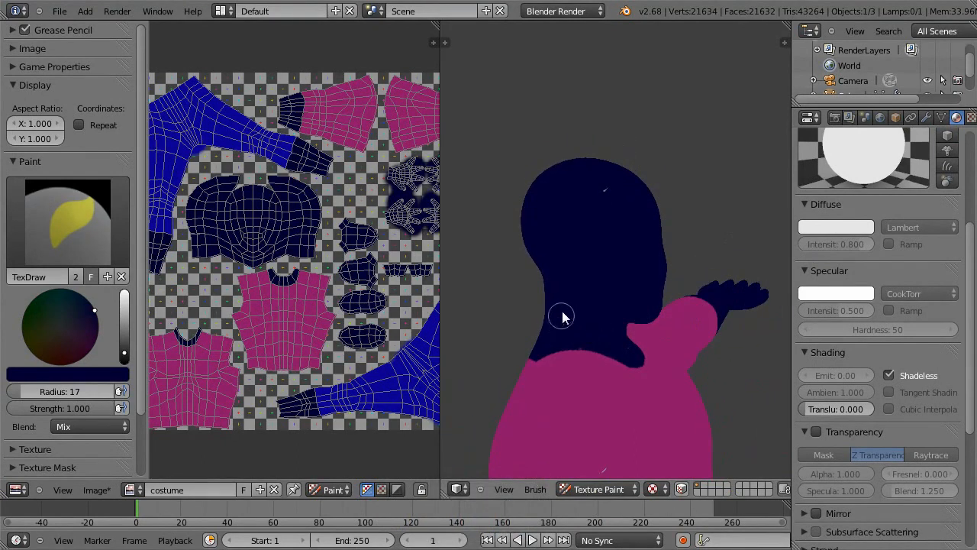
pyautogui.moveTo(609, 198); pyautogui.dragTo(553, 233, button='middle')
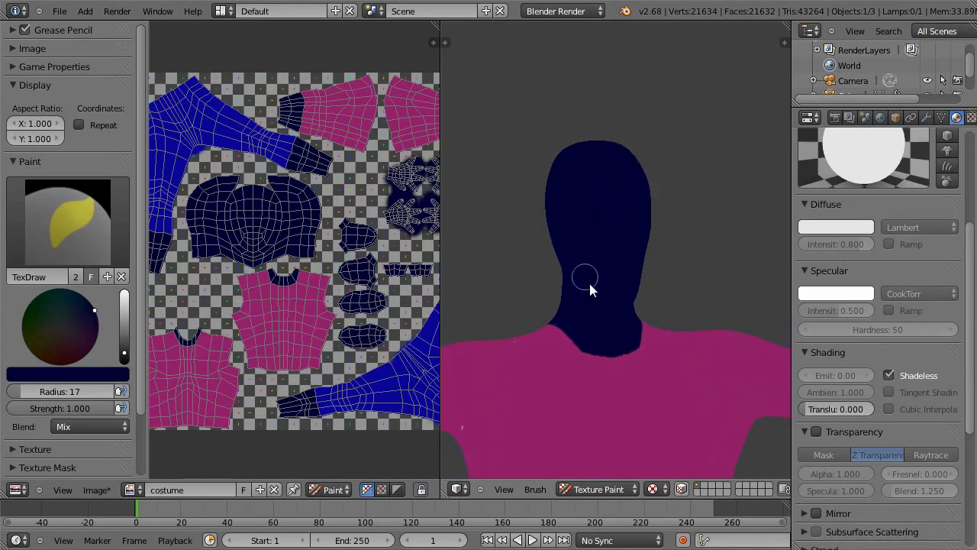
pyautogui.moveTo(622, 302)
pyautogui.mouseDown(button='middle')
pyautogui.moveTo(603, 262)
pyautogui.moveTo(591, 338)
pyautogui.mouseUp(button='middle')
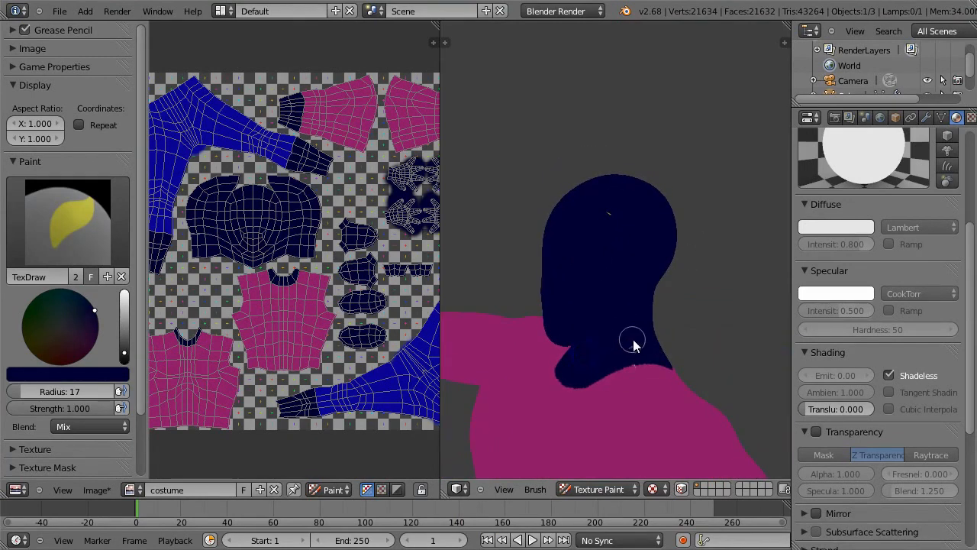
pyautogui.moveTo(713, 224)
pyautogui.mouseDown(button='middle')
pyautogui.moveTo(606, 248)
pyautogui.moveTo(633, 279)
pyautogui.moveTo(665, 265)
pyautogui.moveTo(641, 270)
pyautogui.moveTo(659, 289)
pyautogui.moveTo(620, 340)
pyautogui.mouseUp(button='middle')
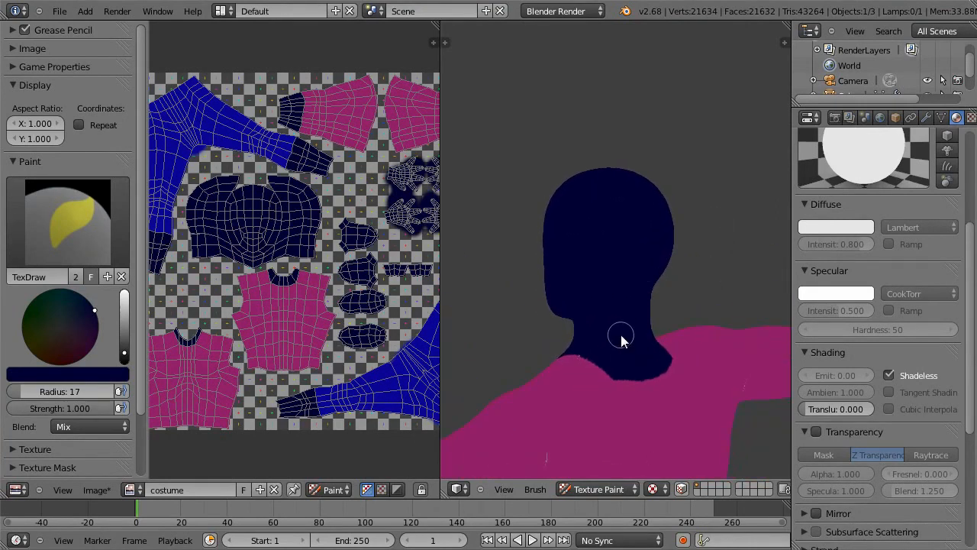
# Step: Touch up the remaining specks on the shirt and neck, sampling magenta for the shirt and dark navy for the neck
pyautogui.press('s')
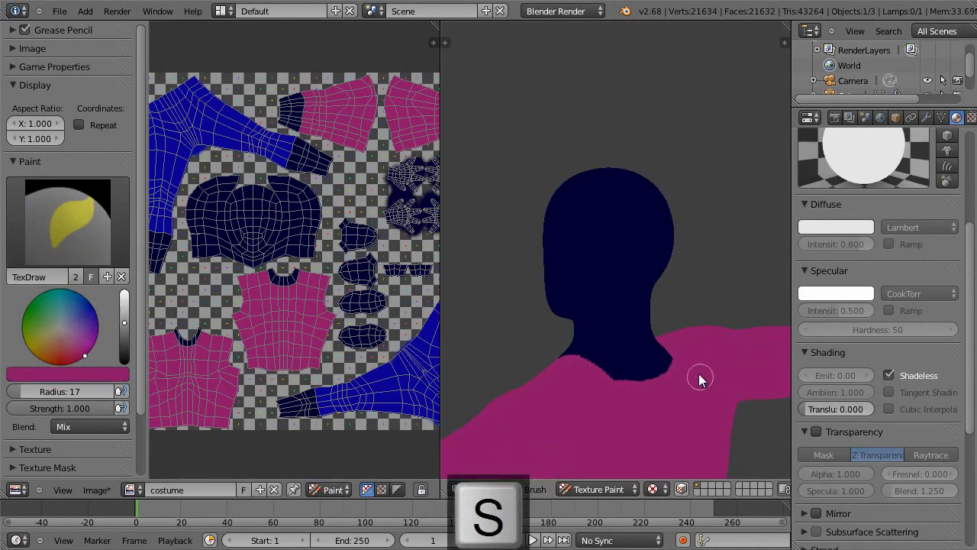
pyautogui.moveTo(669, 272); pyautogui.dragTo(606, 277, button='middle')
pyautogui.press('s')
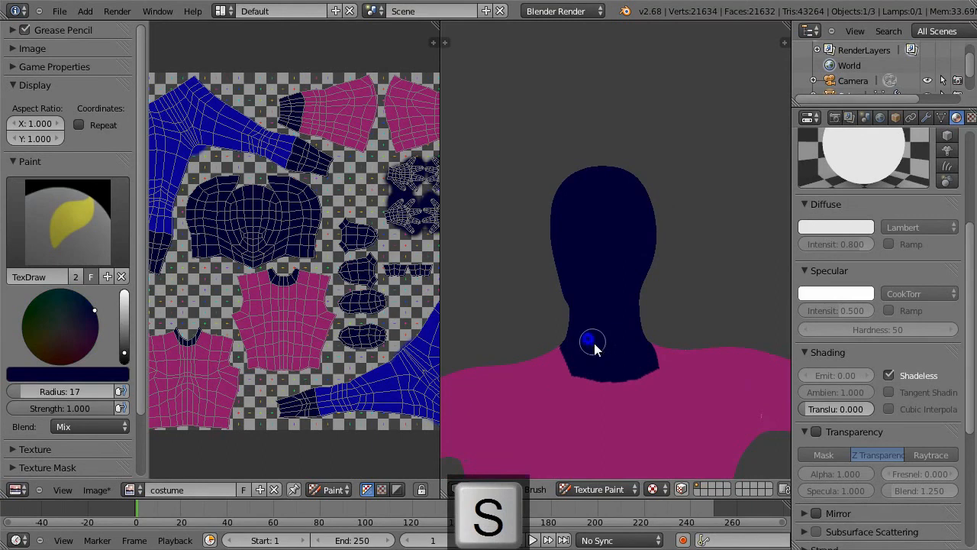
pyautogui.press('s')
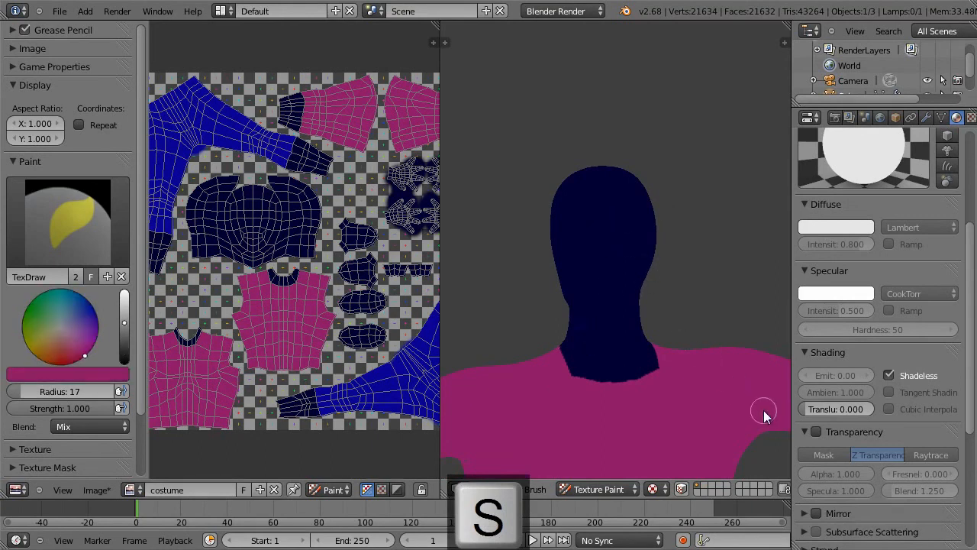
pyautogui.moveTo(761, 409)
pyautogui.mouseDown(button='middle')
pyautogui.moveTo(655, 388)
pyautogui.moveTo(696, 352)
pyautogui.moveTo(698, 321)
pyautogui.mouseUp(button='middle')
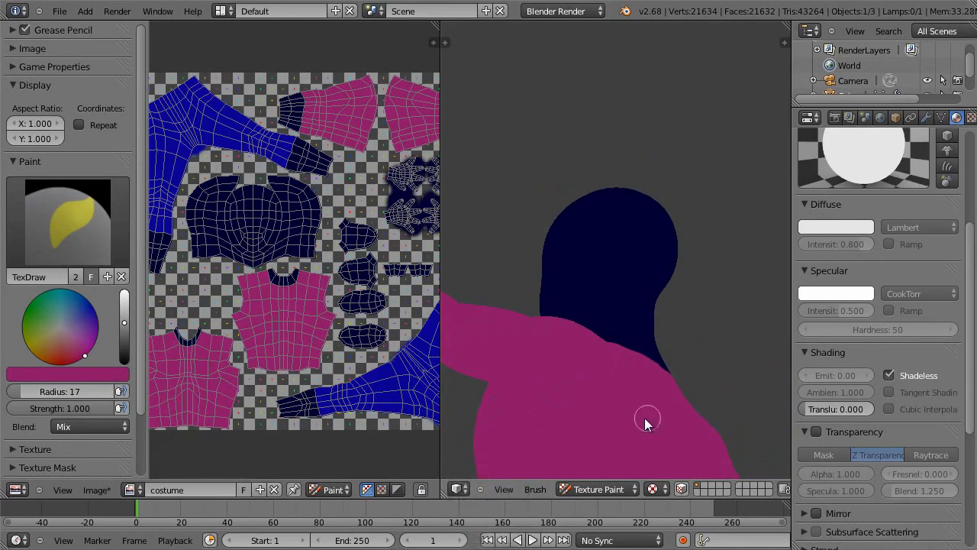
# Step: Touch up the missed specks on the boots and trouser legs, sampling dark navy for the boots and blue for the trousers
pyautogui.keyDown('ctrl'); pyautogui.moveTo(651, 425); pyautogui.dragTo(644, 450, button='middle'); pyautogui.keyUp('ctrl')
pyautogui.keyDown('ctrl'); pyautogui.moveTo(701, 332); pyautogui.dragTo(632, 452, button='middle'); pyautogui.keyUp('ctrl')
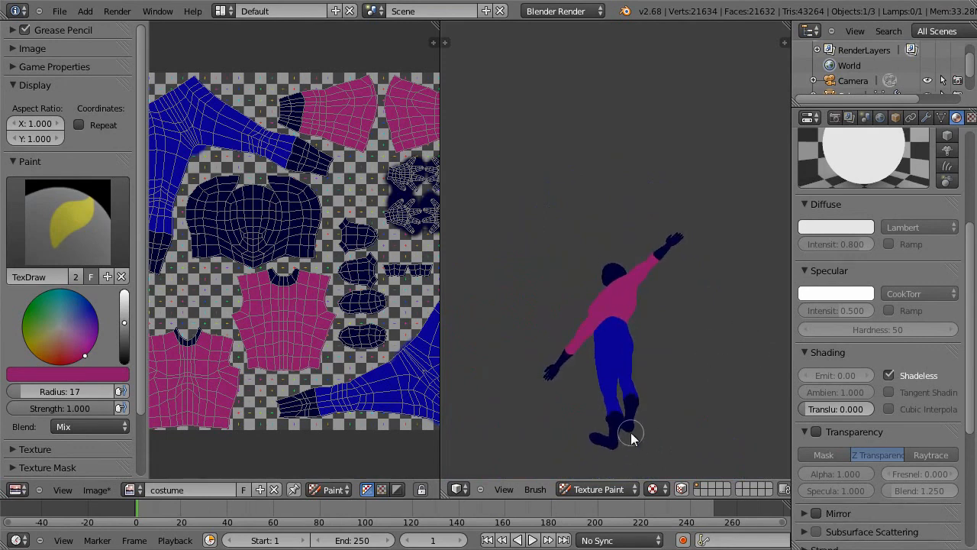
pyautogui.hotkey('shift', 'b')
pyautogui.moveTo(569, 393); pyautogui.dragTo(689, 455)
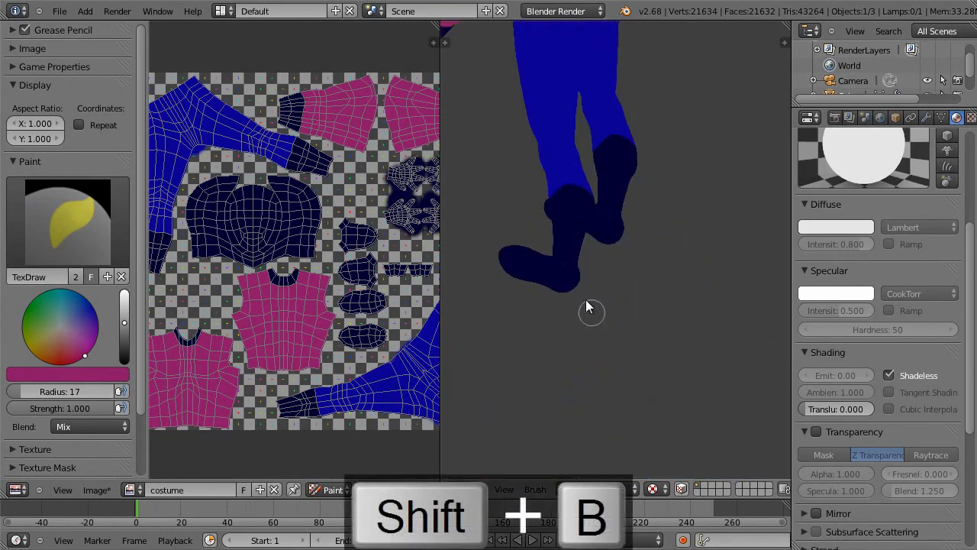
pyautogui.press('s')
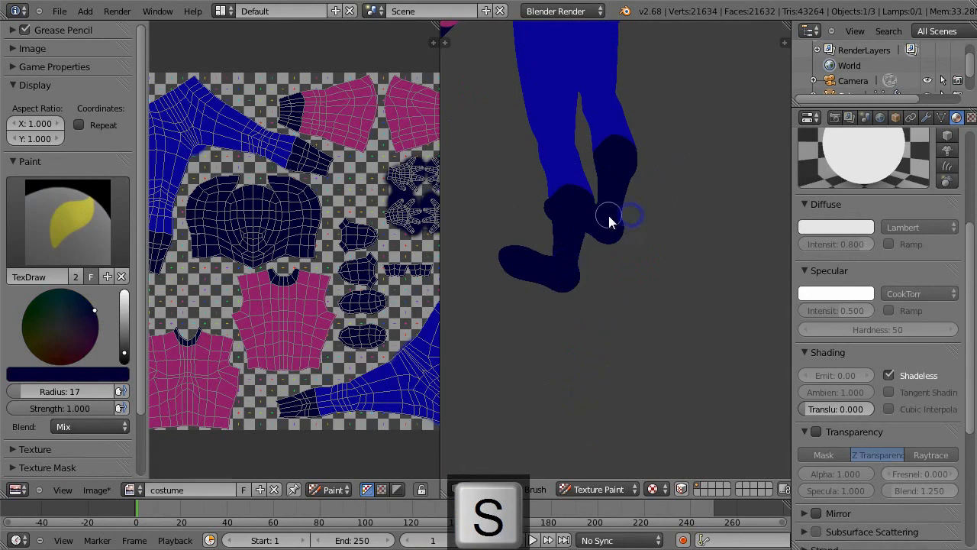
pyautogui.moveTo(607, 212); pyautogui.dragTo(672, 275, button='middle')
pyautogui.press('s')
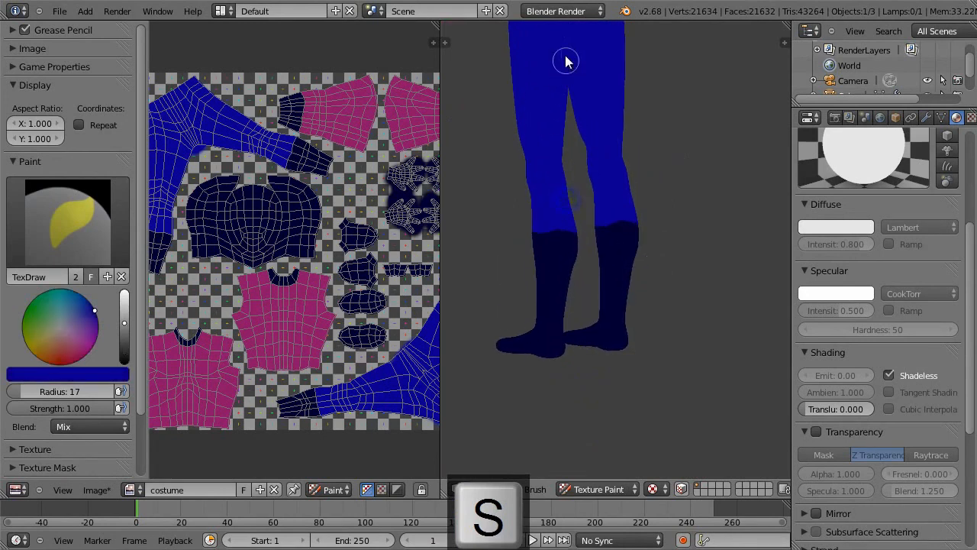
pyautogui.moveTo(612, 120); pyautogui.dragTo(577, 89, button='middle')
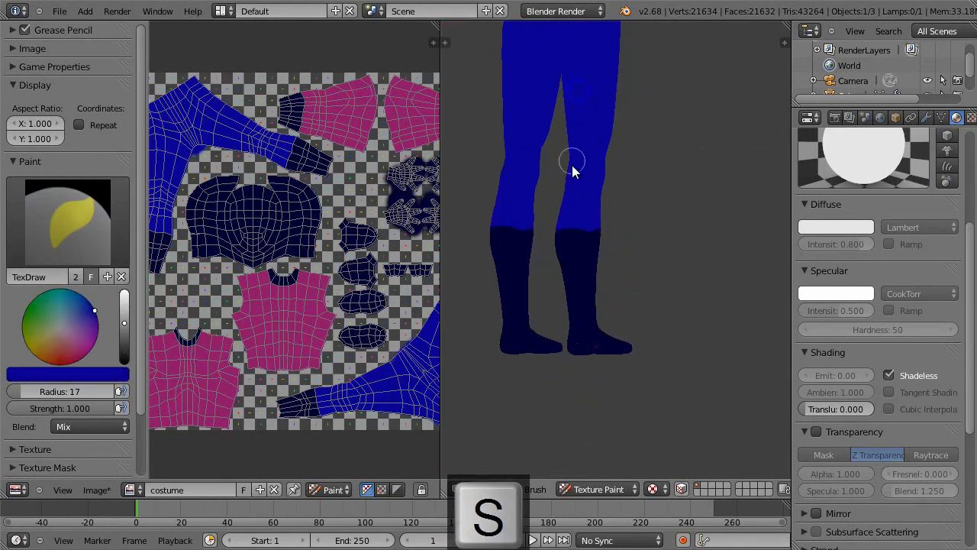
# Step: Check the Project Paint options of the texture brush
pyautogui.press('t')
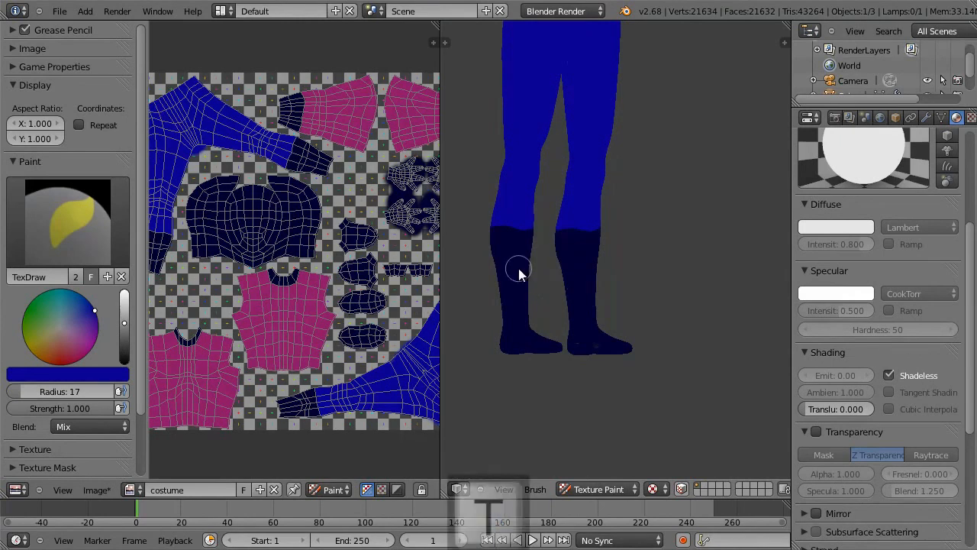
pyautogui.moveTo(551, 124); pyautogui.dragTo(561, 307)
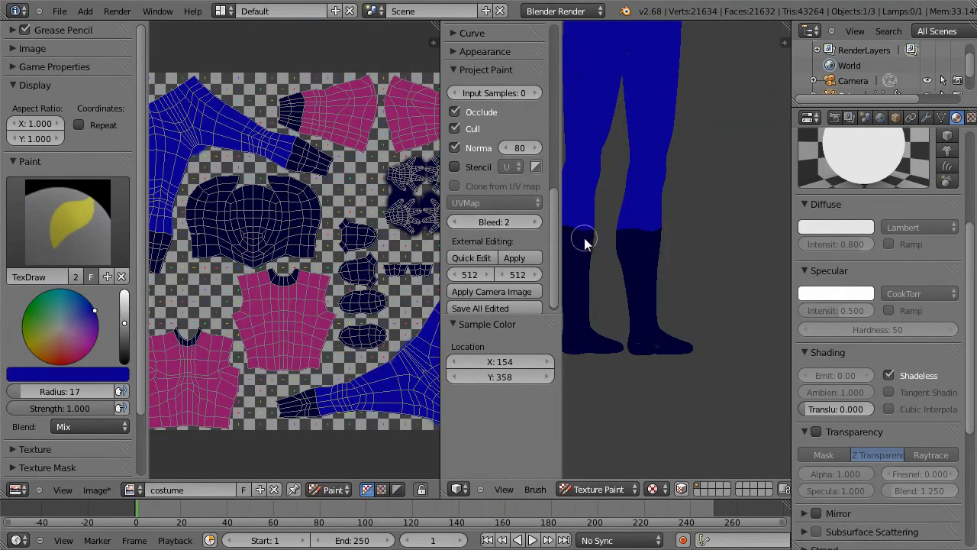
pyautogui.press('t')
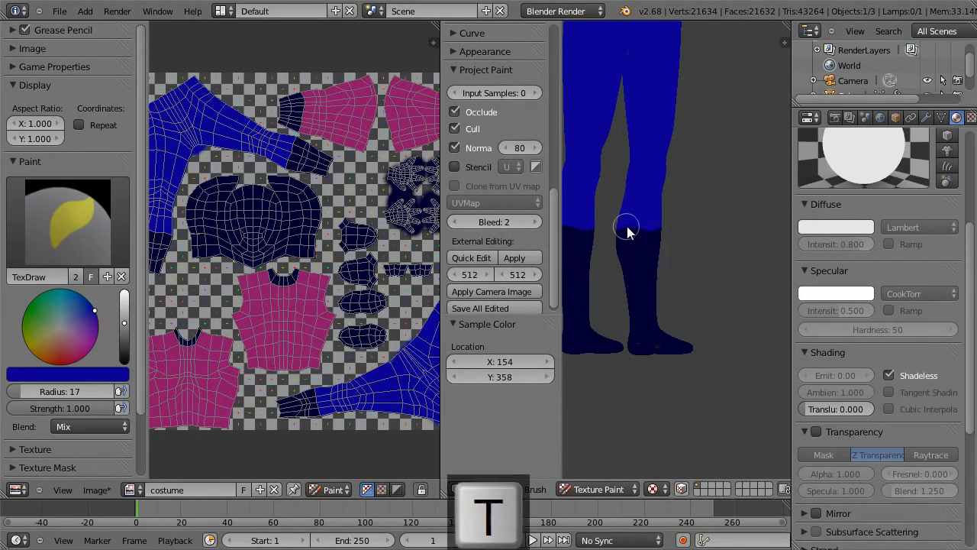
# Step: Paint over the missed speck on the trousers below the waistline, using the blue sampled from the trousers
pyautogui.moveTo(621, 192); pyautogui.dragTo(664, 305, button='middle')
pyautogui.press('s')
pyautogui.moveTo(541, 74)
pyautogui.mouseDown(button='middle')
pyautogui.moveTo(704, 153)
pyautogui.moveTo(658, 217)
pyautogui.moveTo(741, 221)
pyautogui.moveTo(759, 211)
pyautogui.moveTo(679, 233)
pyautogui.moveTo(801, 239)
pyautogui.moveTo(670, 232)
pyautogui.moveTo(744, 247)
pyautogui.moveTo(451, 257)
pyautogui.moveTo(639, 205)
pyautogui.mouseUp(button='middle')
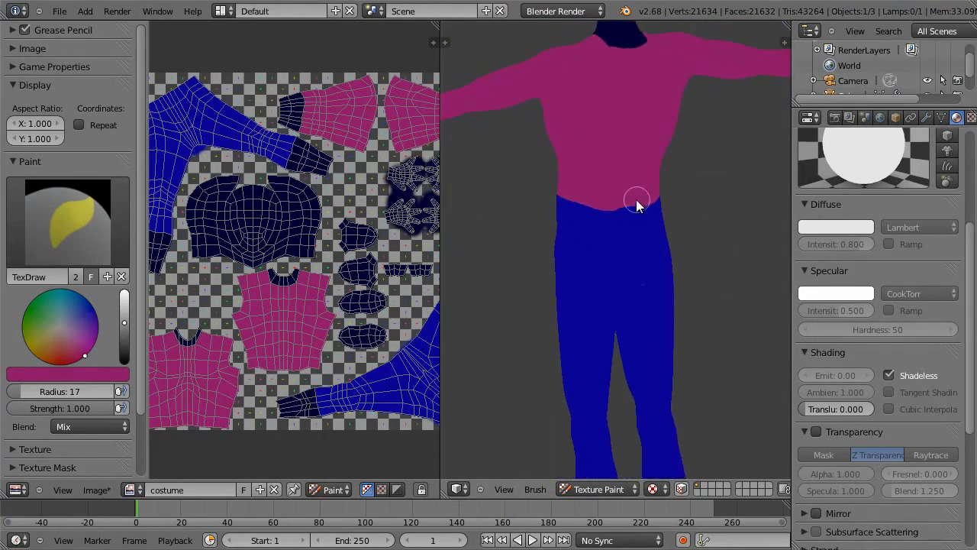
pyautogui.scroll(5, 624, 207)
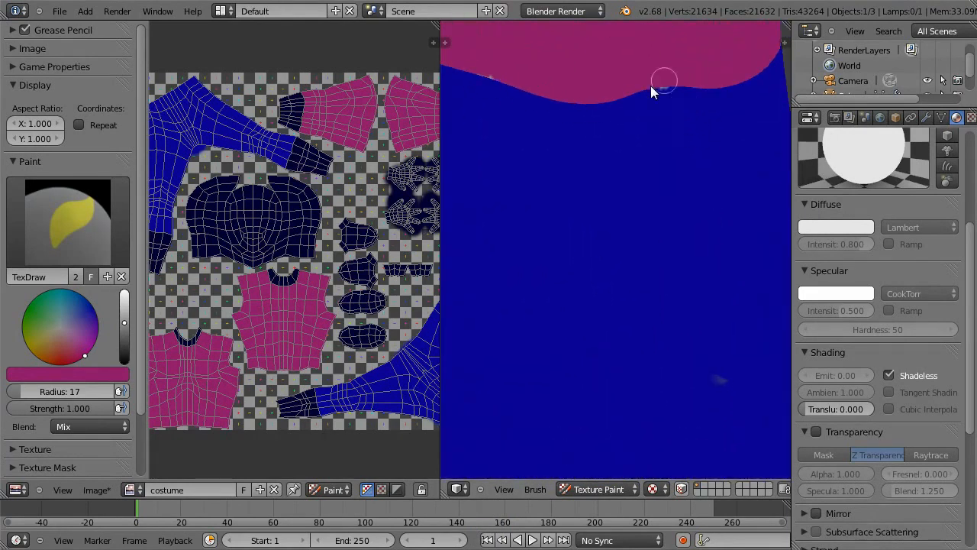
pyautogui.moveTo(717, 369)
pyautogui.mouseDown()
pyautogui.moveTo(713, 388)
pyautogui.moveTo(707, 383)
pyautogui.mouseUp()
pyautogui.press('s')
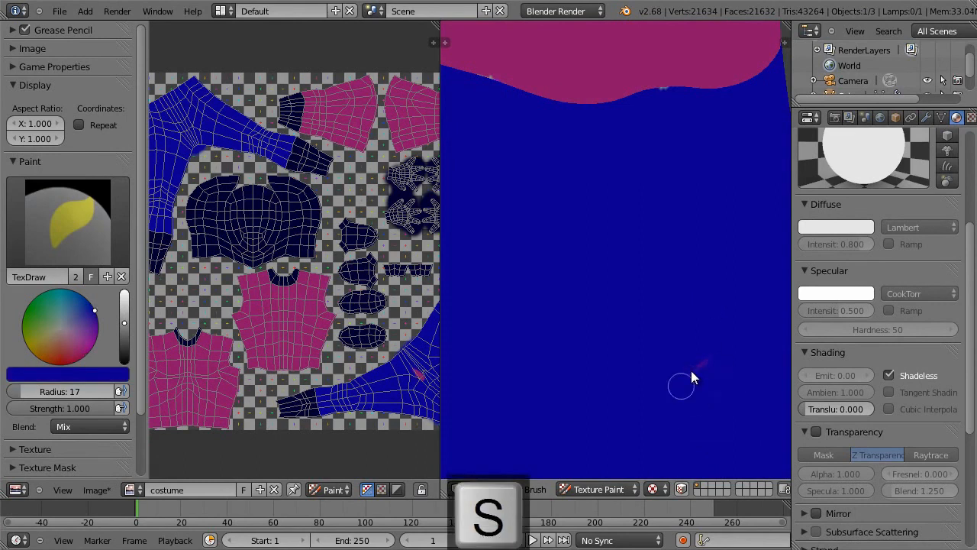
pyautogui.moveTo(712, 296)
pyautogui.mouseDown(button='middle')
pyautogui.moveTo(725, 248)
pyautogui.moveTo(691, 216)
pyautogui.moveTo(694, 304)
pyautogui.mouseUp(button='middle')
pyautogui.moveTo(661, 156)
pyautogui.mouseDown(button='middle')
pyautogui.moveTo(682, 208)
pyautogui.moveTo(667, 166)
pyautogui.mouseUp(button='middle')
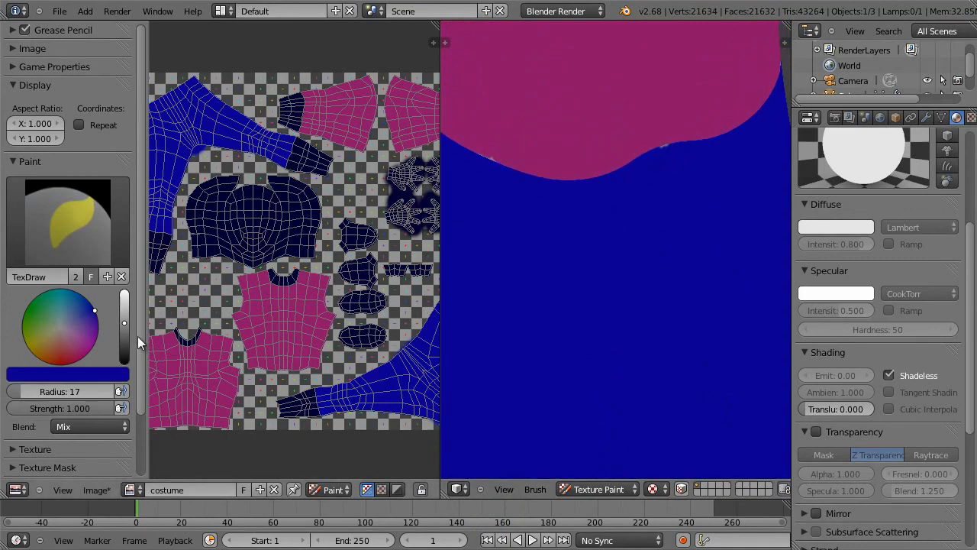
# Step: Set the brush's paint curve to the flat, constant falloff preset and undo a test dab on the shirt
pyautogui.scroll(-3, 138, 336)
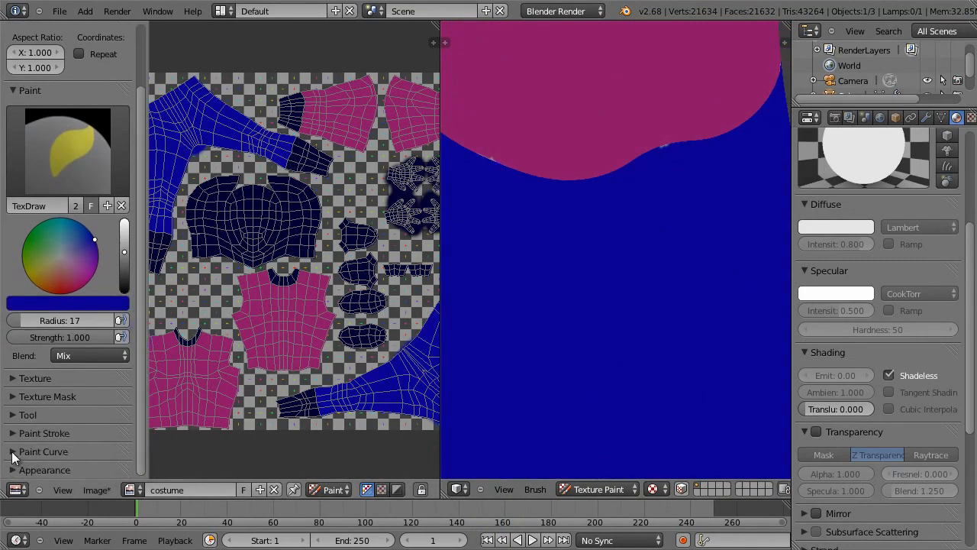
pyautogui.click(14, 451)
pyautogui.scroll(-7, 138, 342)
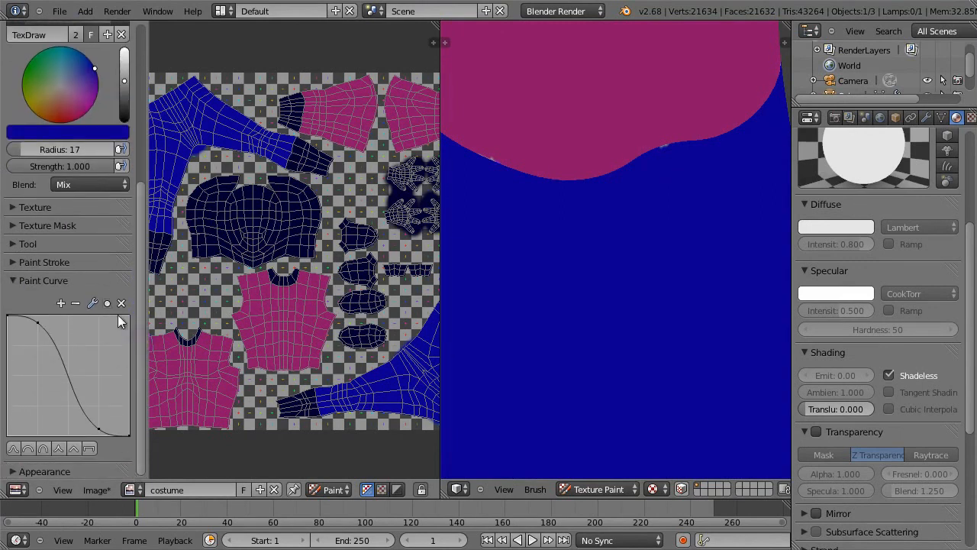
pyautogui.click(87, 447)
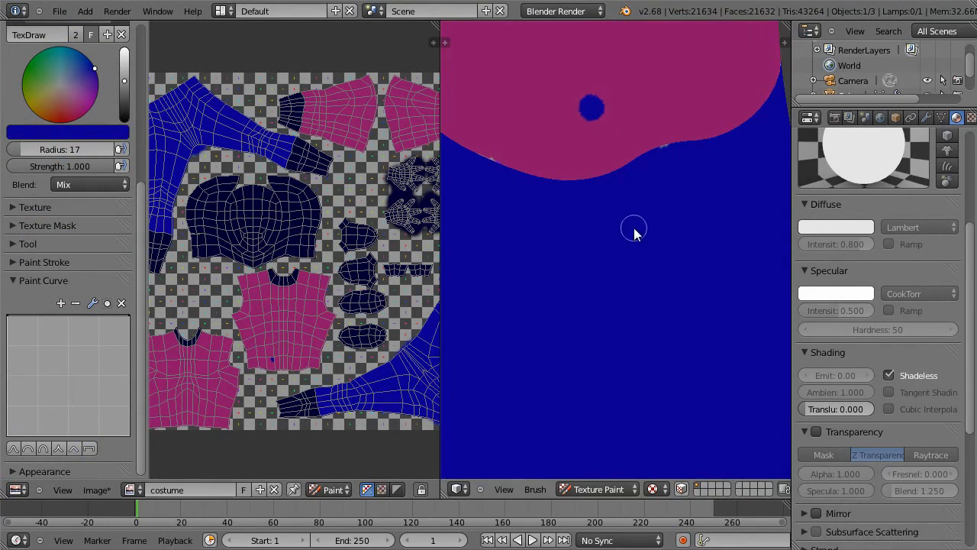
pyautogui.hotkey('ctrl', 'z')
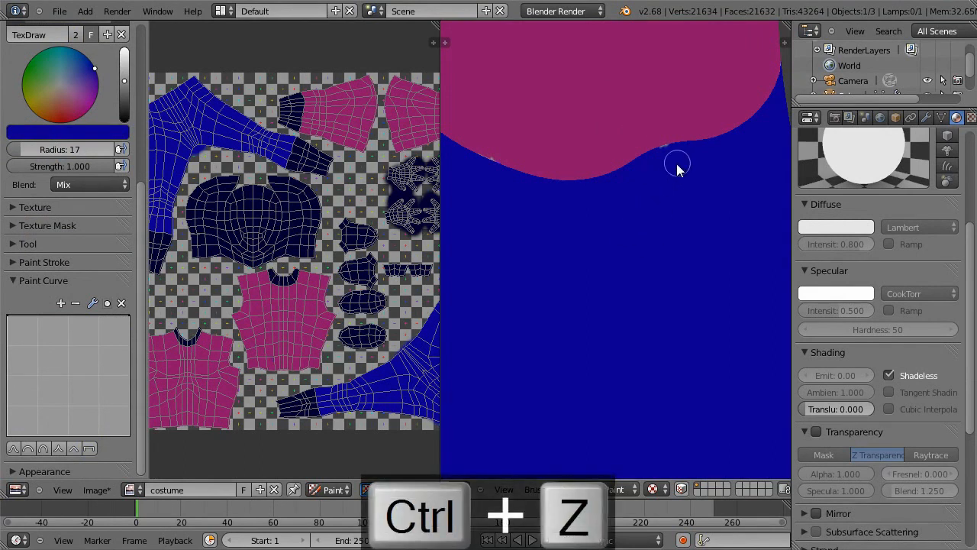
# Step: Cover the white gaps along the trousers' waistline in blue, redoing the stroke that bleeds onto the shirt, and sample magenta for the hem
pyautogui.keyDown('ctrl'); pyautogui.moveTo(685, 160); pyautogui.dragTo(753, 106, button='middle'); pyautogui.keyUp('ctrl')
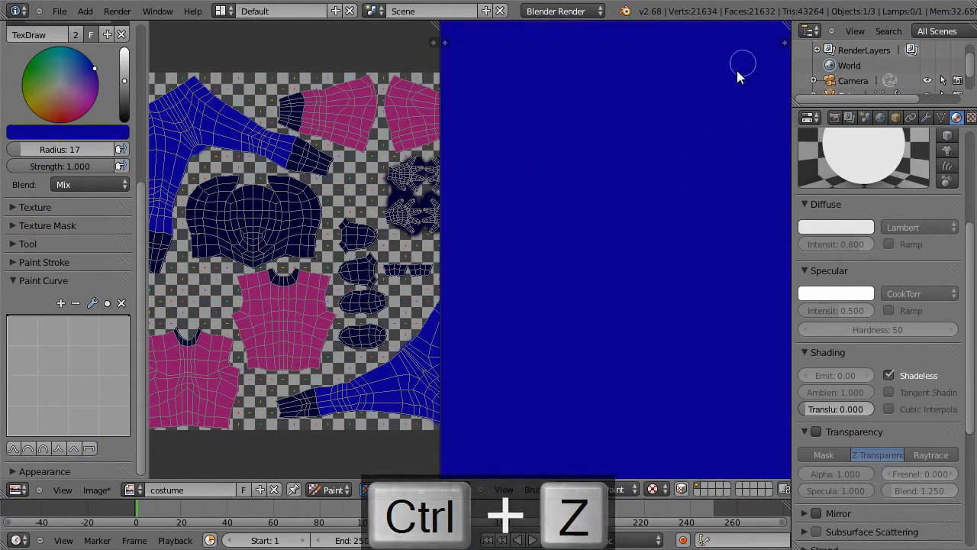
pyautogui.keyDown('shift'); pyautogui.moveTo(746, 61); pyautogui.dragTo(581, 402, button='middle'); pyautogui.keyUp('shift')
pyautogui.moveTo(711, 213)
pyautogui.keyDown('ctrl'); pyautogui.mouseDown(button='middle')
pyautogui.moveTo(750, 158)
pyautogui.moveTo(754, 122)
pyautogui.mouseUp(button='middle'); pyautogui.keyUp('ctrl')
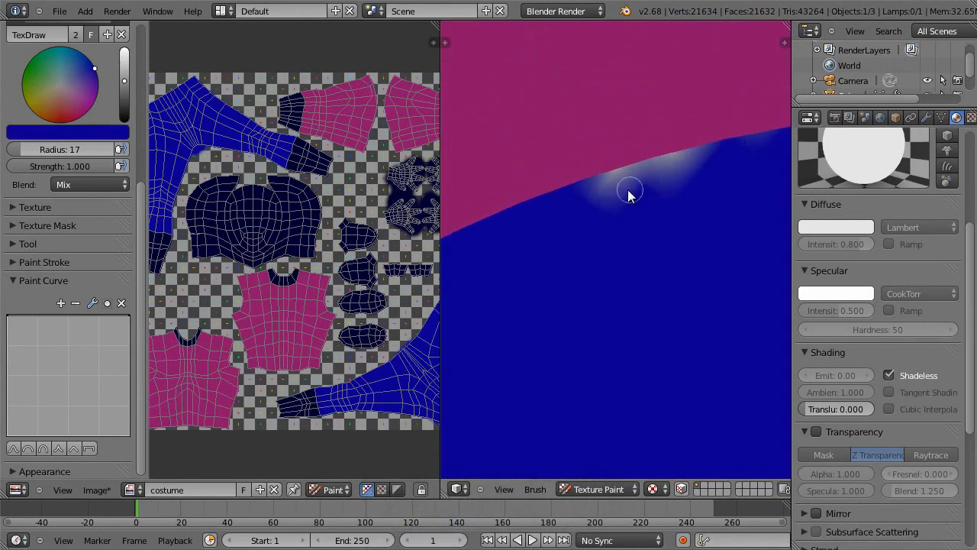
pyautogui.moveTo(603, 183); pyautogui.dragTo(710, 158)
pyautogui.hotkey('ctrl', 'z')
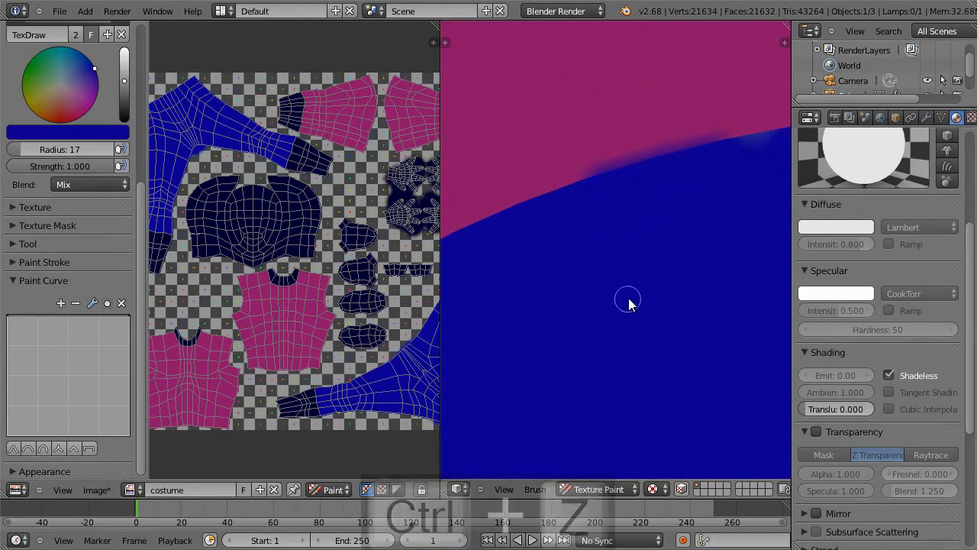
pyautogui.moveTo(587, 187); pyautogui.dragTo(705, 165)
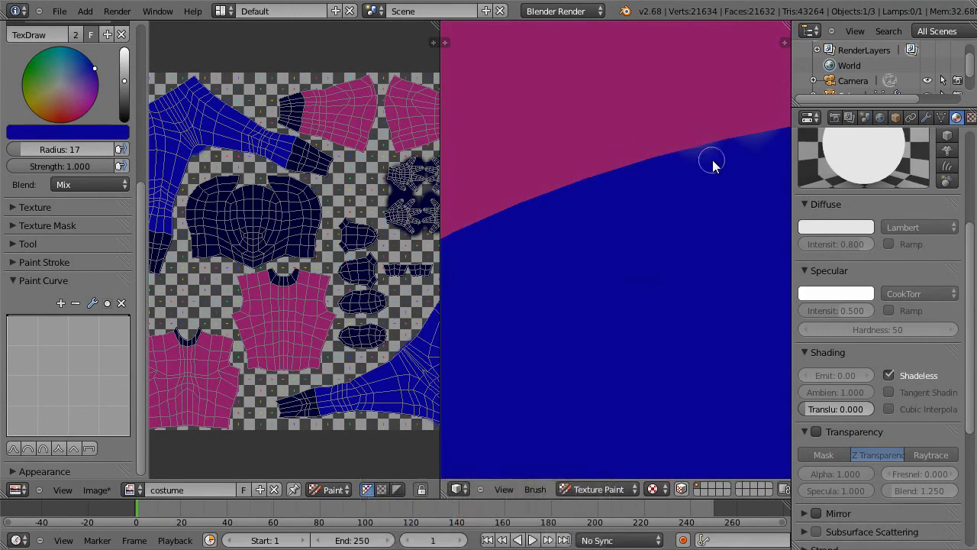
pyautogui.press('s')
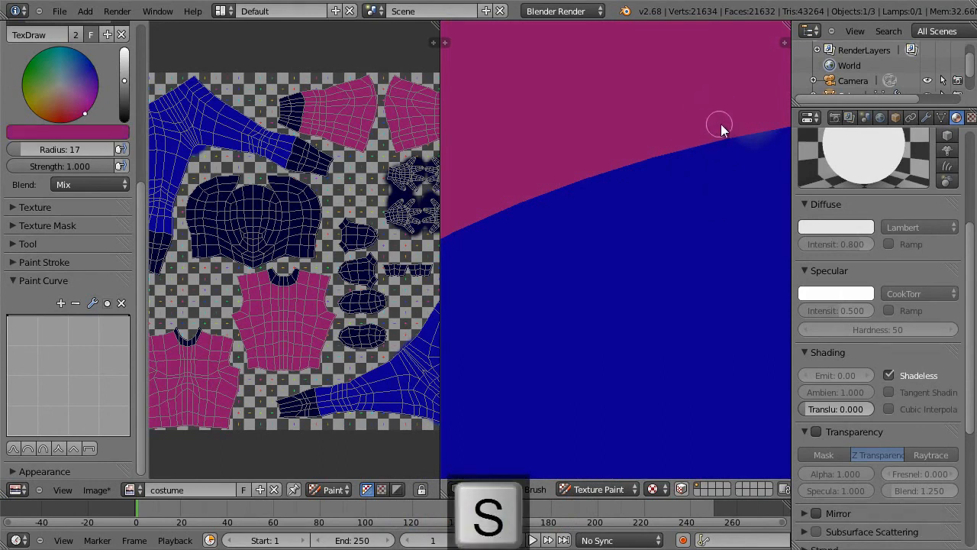
# Step: Try to cover the gaps along the other side of the shirt's hem with magenta, undoing the strokes
pyautogui.moveTo(620, 280)
pyautogui.mouseDown(button='middle')
pyautogui.moveTo(696, 190)
pyautogui.moveTo(643, 220)
pyautogui.moveTo(595, 359)
pyautogui.moveTo(579, 319)
pyautogui.mouseUp(button='middle')
pyautogui.moveTo(476, 250); pyautogui.dragTo(575, 106, button='middle')
pyautogui.click(539, 99)
pyautogui.hotkey('ctrl', 'z')
pyautogui.moveTo(560, 127); pyautogui.dragTo(627, 157)
pyautogui.hotkey('ctrl', 'z')
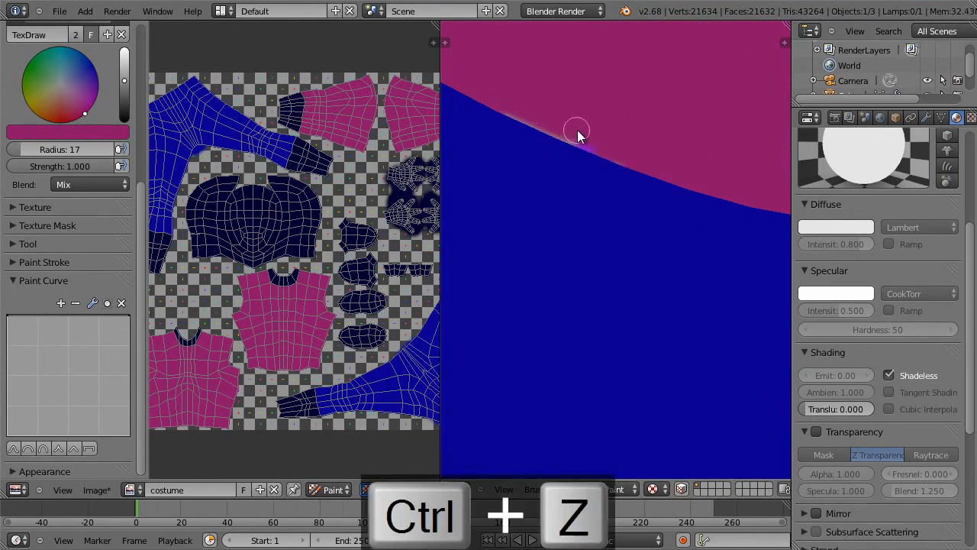
# Step: Use face selection masking to limit painting to the shirt faces at the waist, finish the magenta hem, and turn the masking off
pyautogui.click(681, 490)
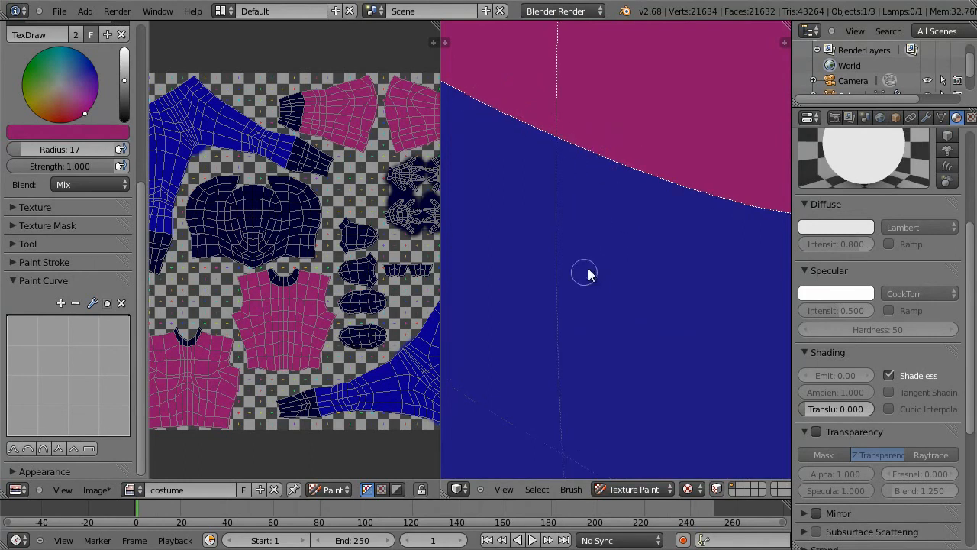
pyautogui.scroll(-8, 541, 393)
pyautogui.moveTo(636, 222)
pyautogui.mouseDown(button='middle')
pyautogui.moveTo(732, 175)
pyautogui.moveTo(696, 200)
pyautogui.mouseUp(button='middle')
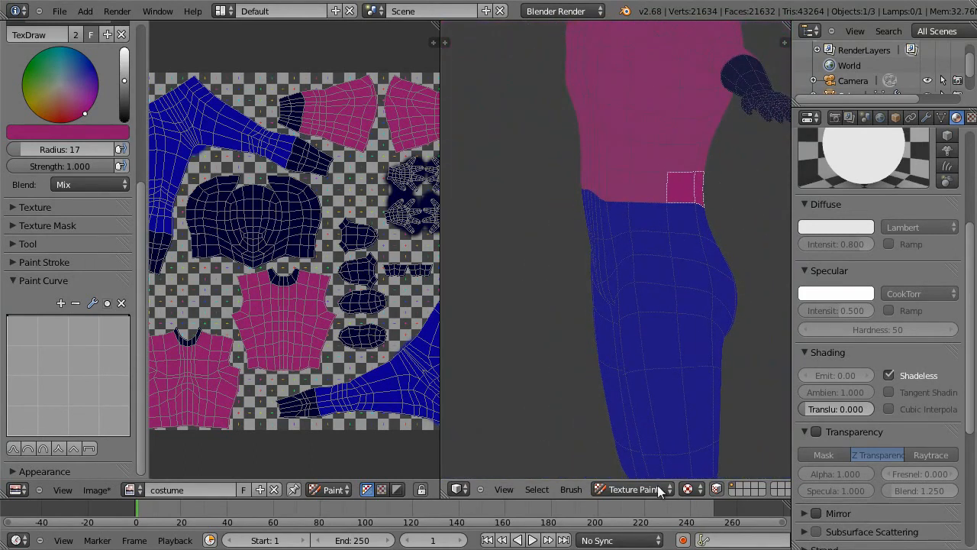
pyautogui.click(714, 488)
pyautogui.moveTo(656, 280); pyautogui.dragTo(781, 263, button='middle')
pyautogui.scroll(-6, 665, 371)
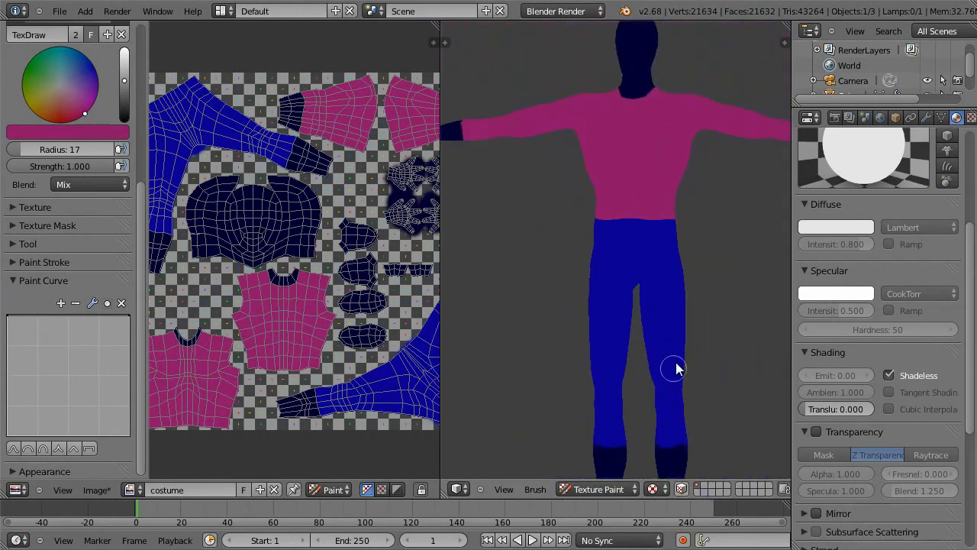
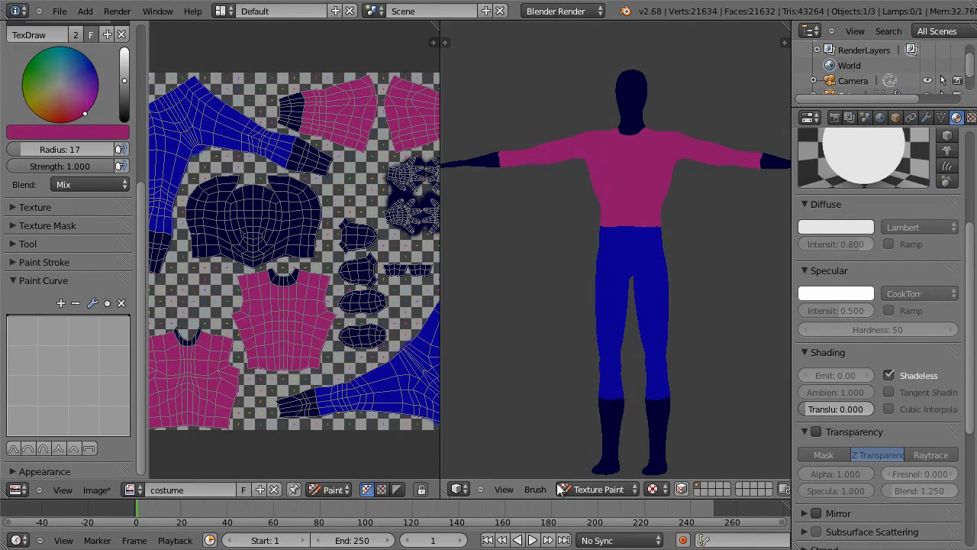
# Step: Save the project as a new incremented version, hero9.blend, and save the changes to the painted costume image
pyautogui.click(61, 11)
pyautogui.click(167, 119)
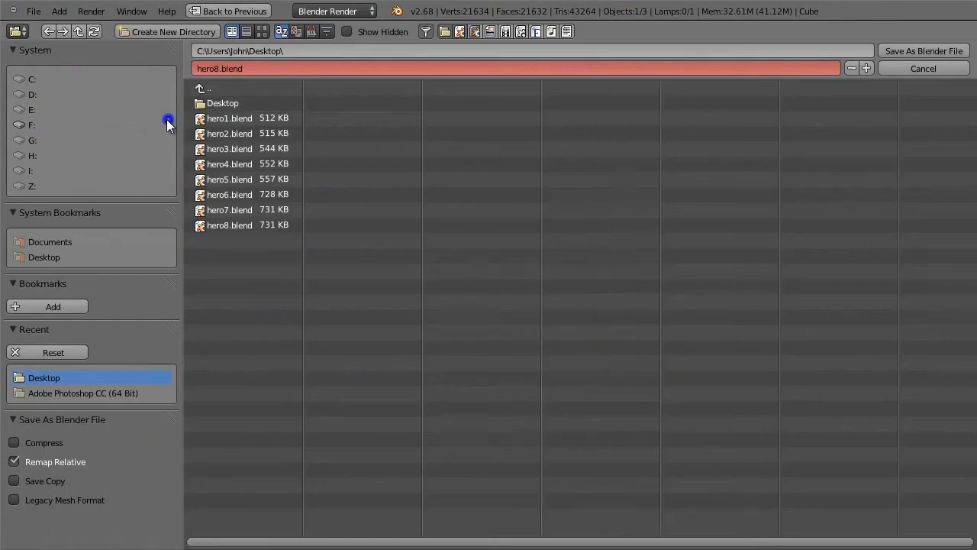
pyautogui.press('KP_Add')
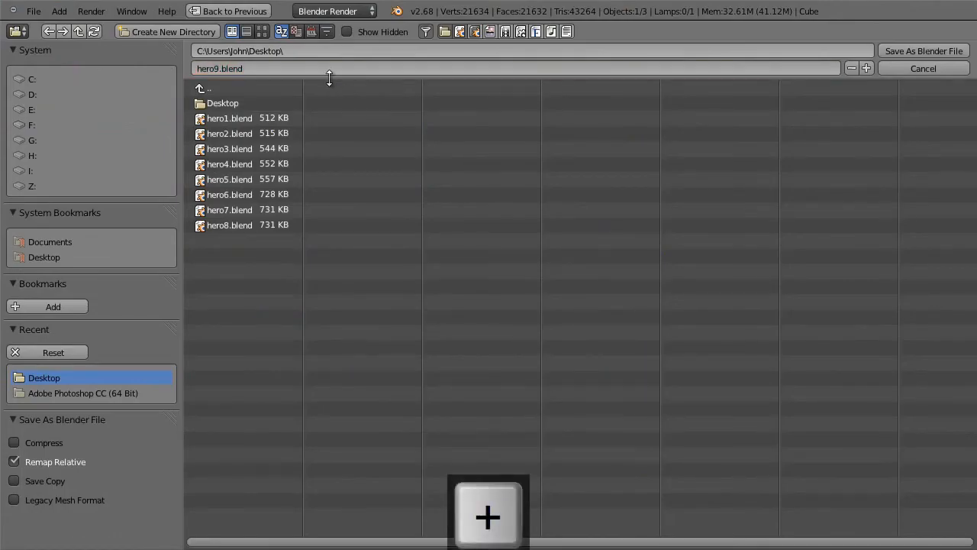
pyautogui.click(900, 52)
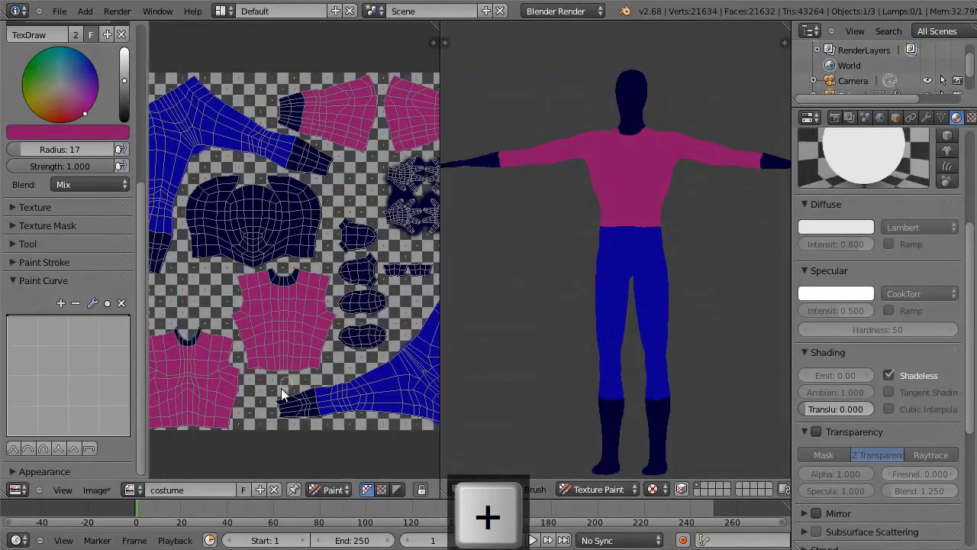
pyautogui.click(99, 487)
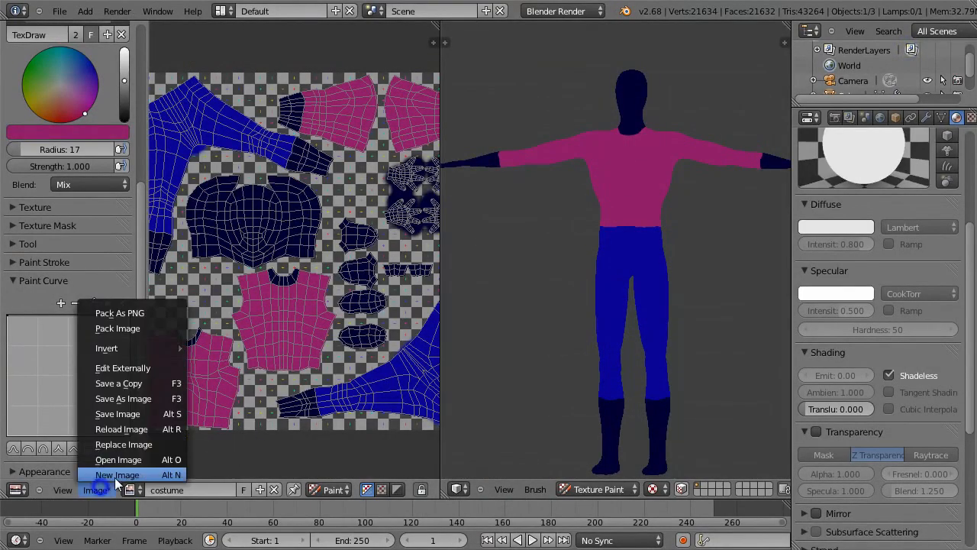
pyautogui.click(157, 414)
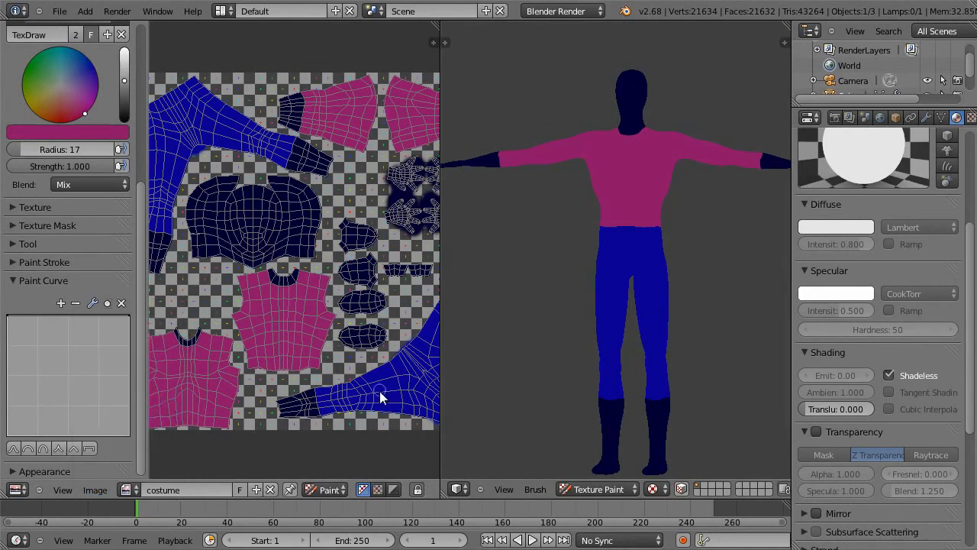